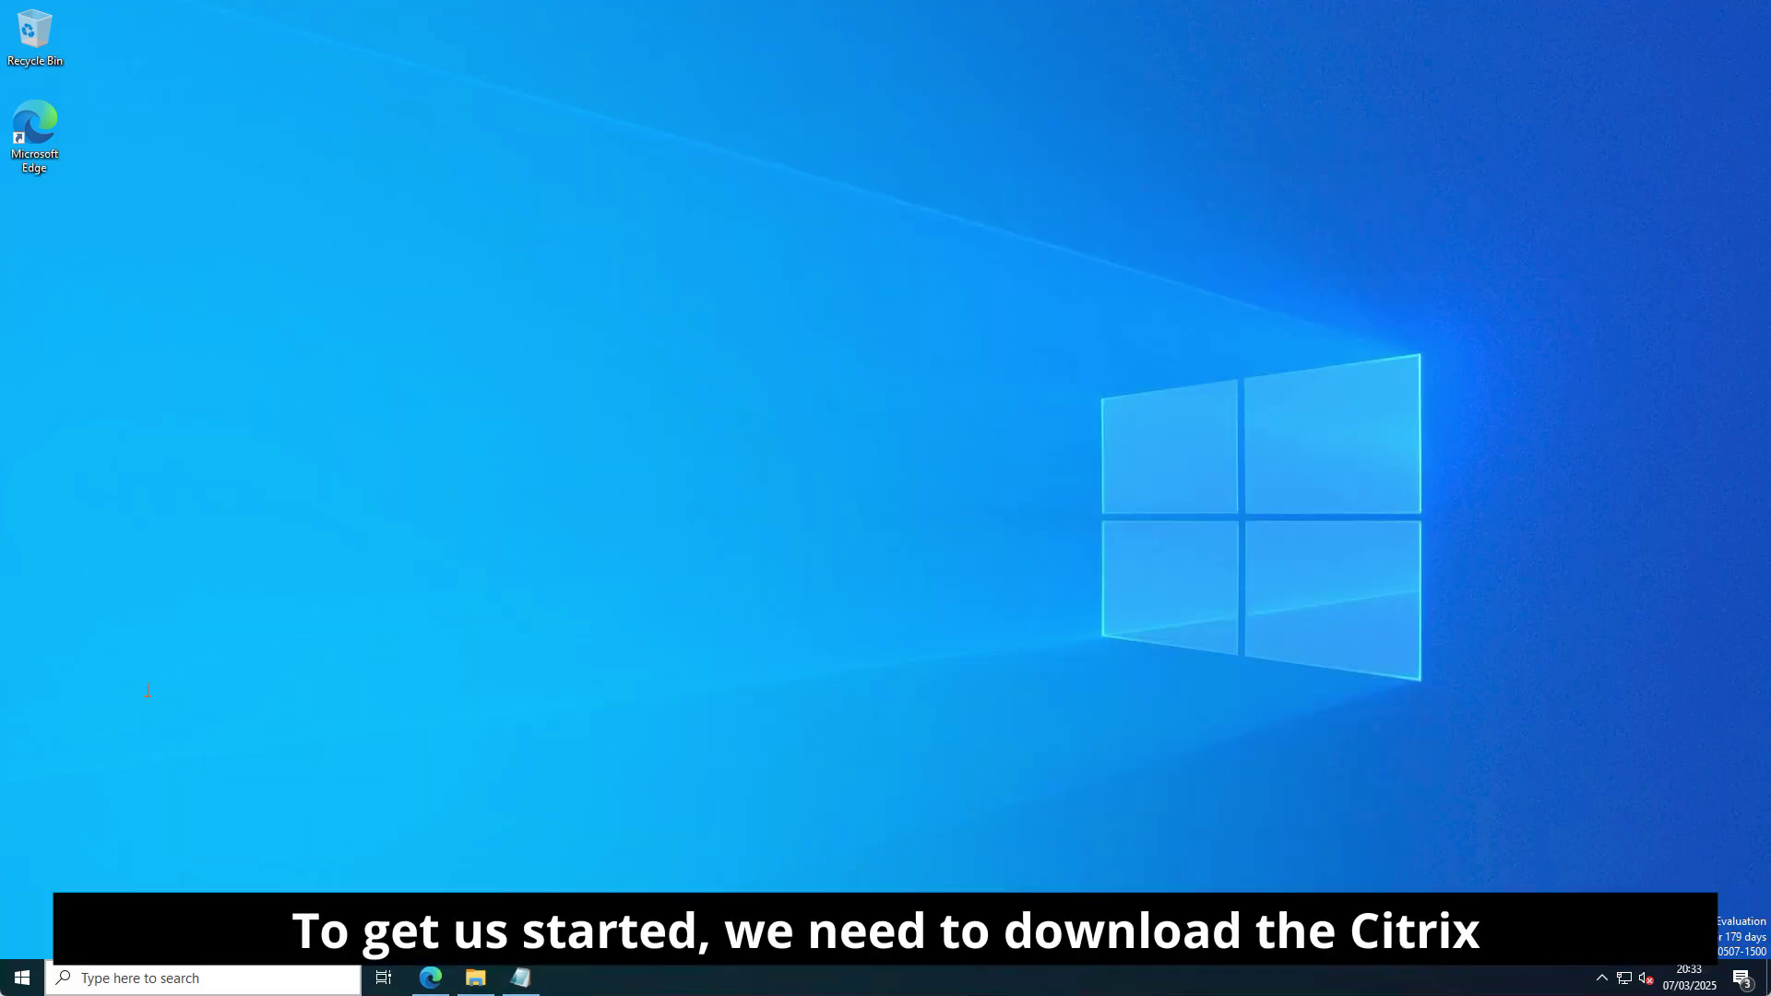
Open the Citrix Virtual Apps and Desktops downloads page in Edge using the link from Notepad.
{"action": "left_click", "coordinate": [520, 978]}
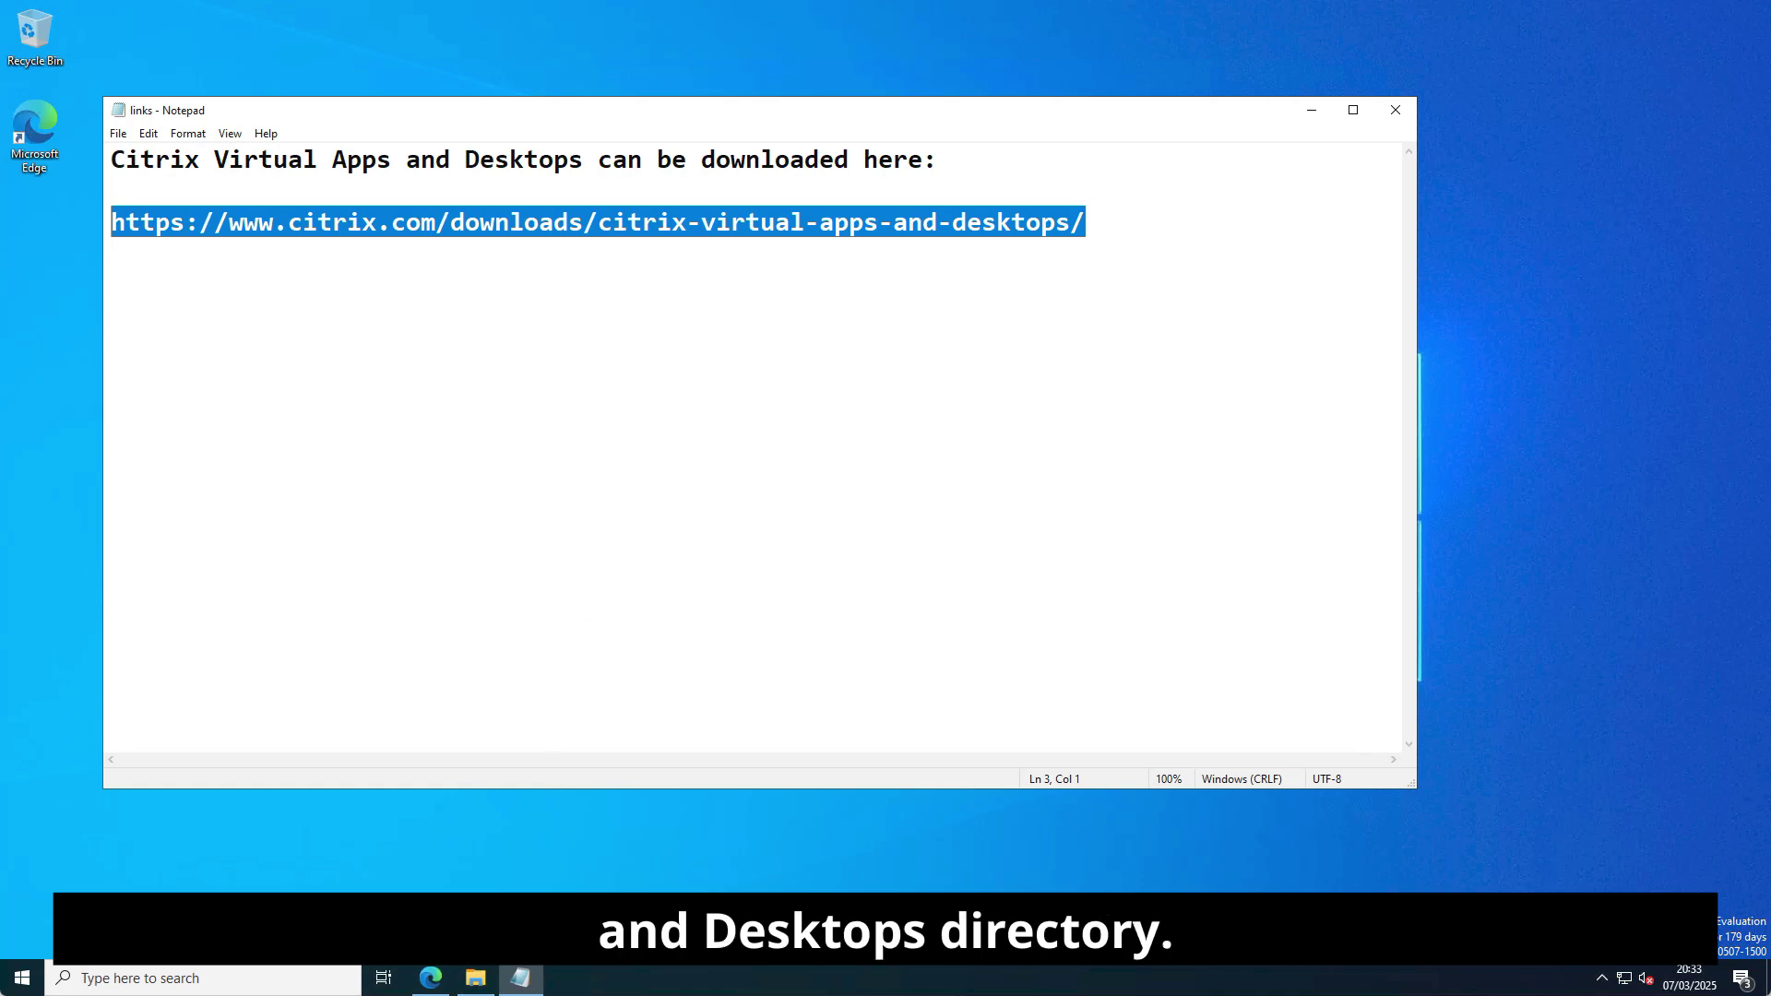
{"action": "left_click", "coordinate": [430, 978]}
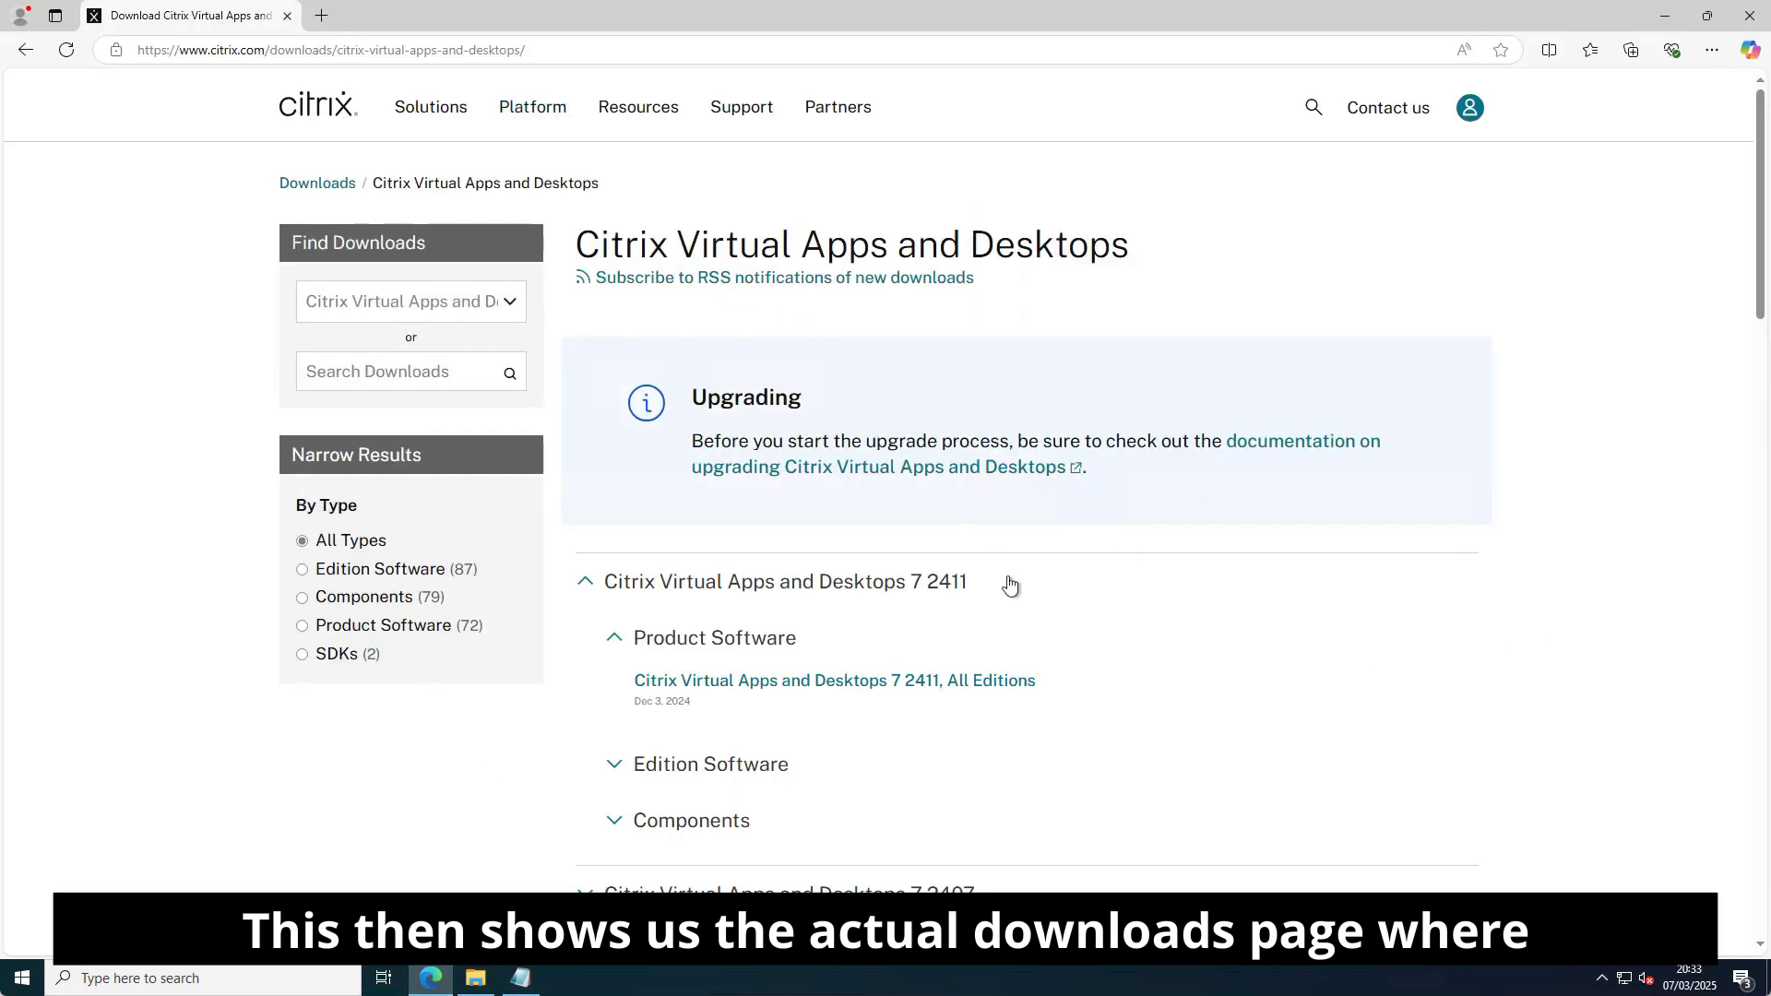
Open the 'Citrix Virtual Apps and Desktops 7 2411, All Editions' download page.
{"action": "scroll", "coordinate": [1467, 606], "scroll_direction": "down", "scroll_amount": 15}
{"action": "scroll", "coordinate": [1469, 606], "scroll_direction": "down", "scroll_amount": 8}
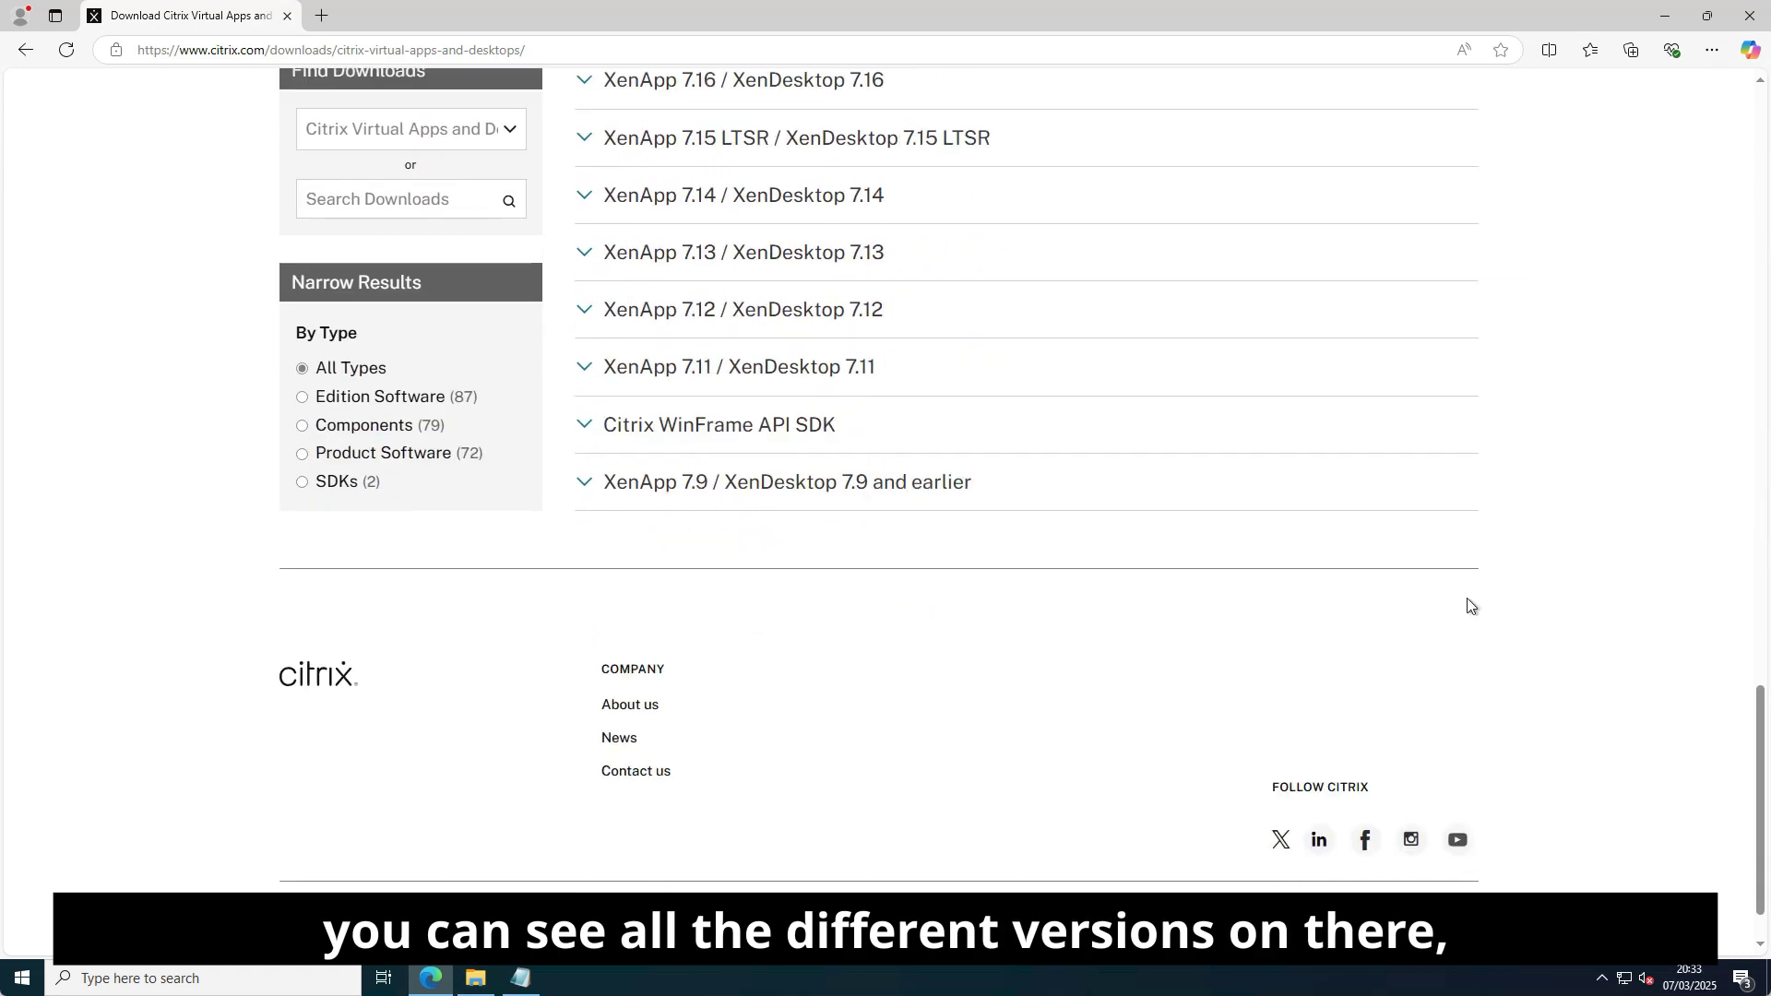
{"action": "scroll", "coordinate": [1469, 606], "scroll_direction": "up", "scroll_amount": 5}
{"action": "scroll", "coordinate": [1469, 606], "scroll_direction": "up", "scroll_amount": 15}
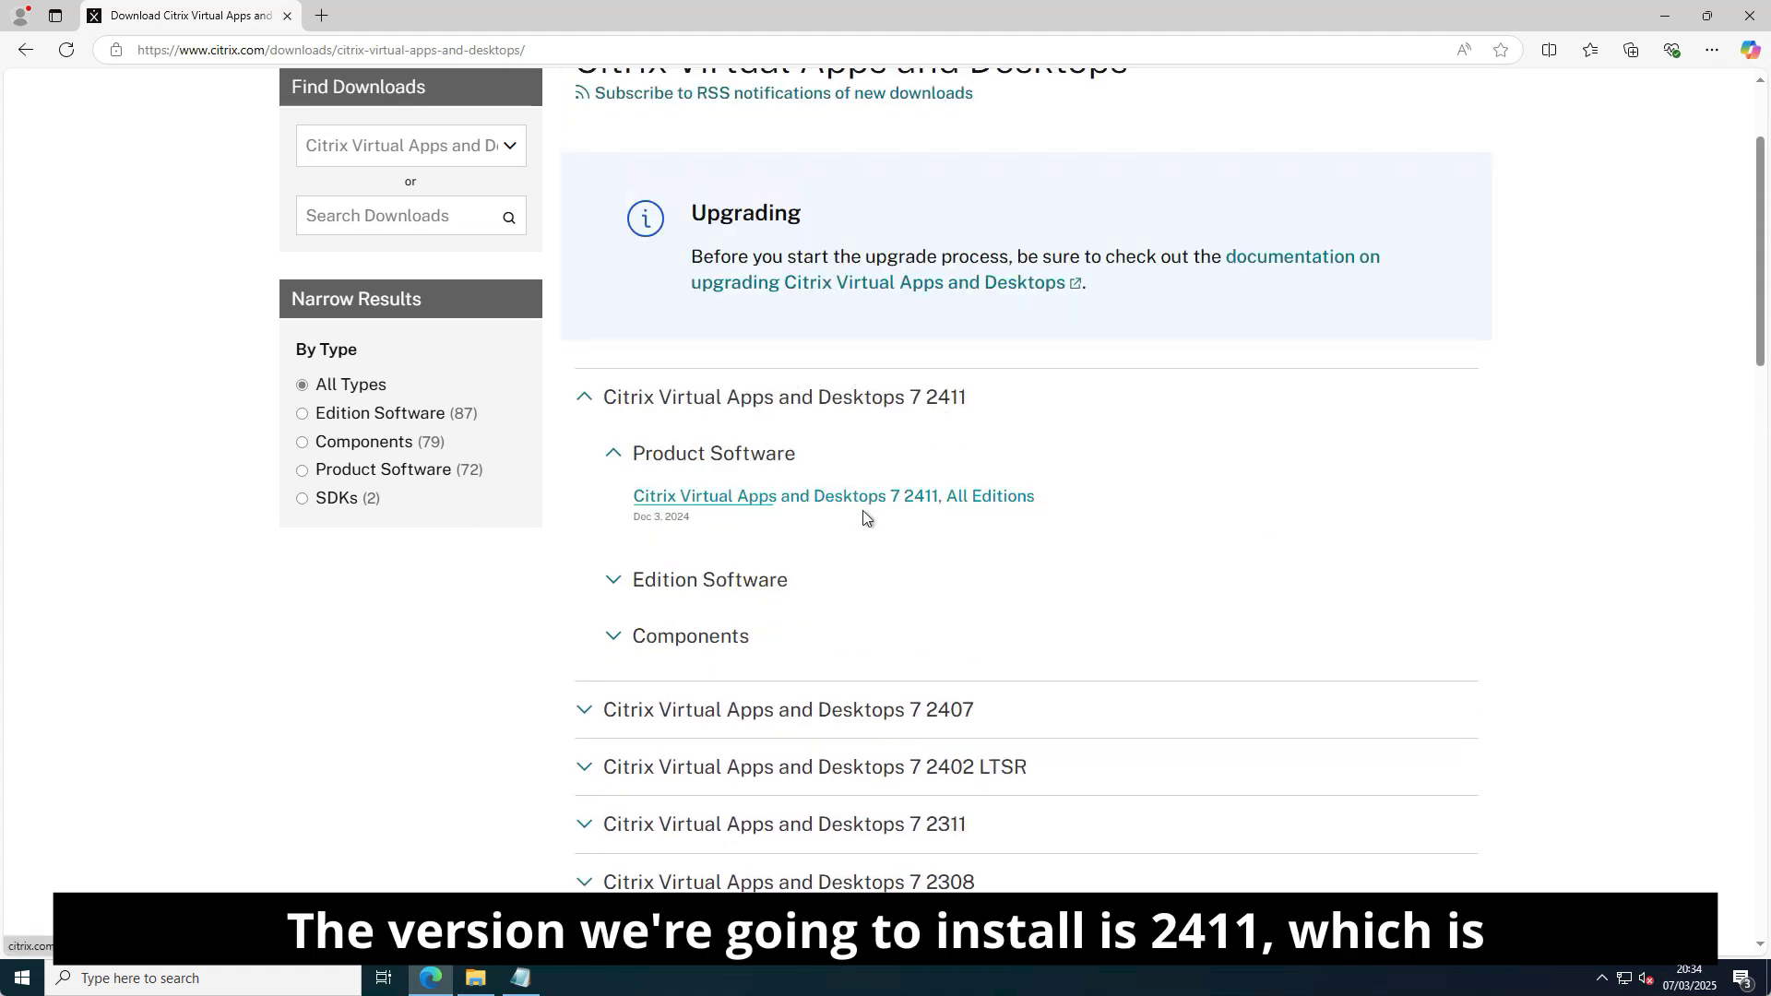
{"action": "left_click", "coordinate": [779, 502]}
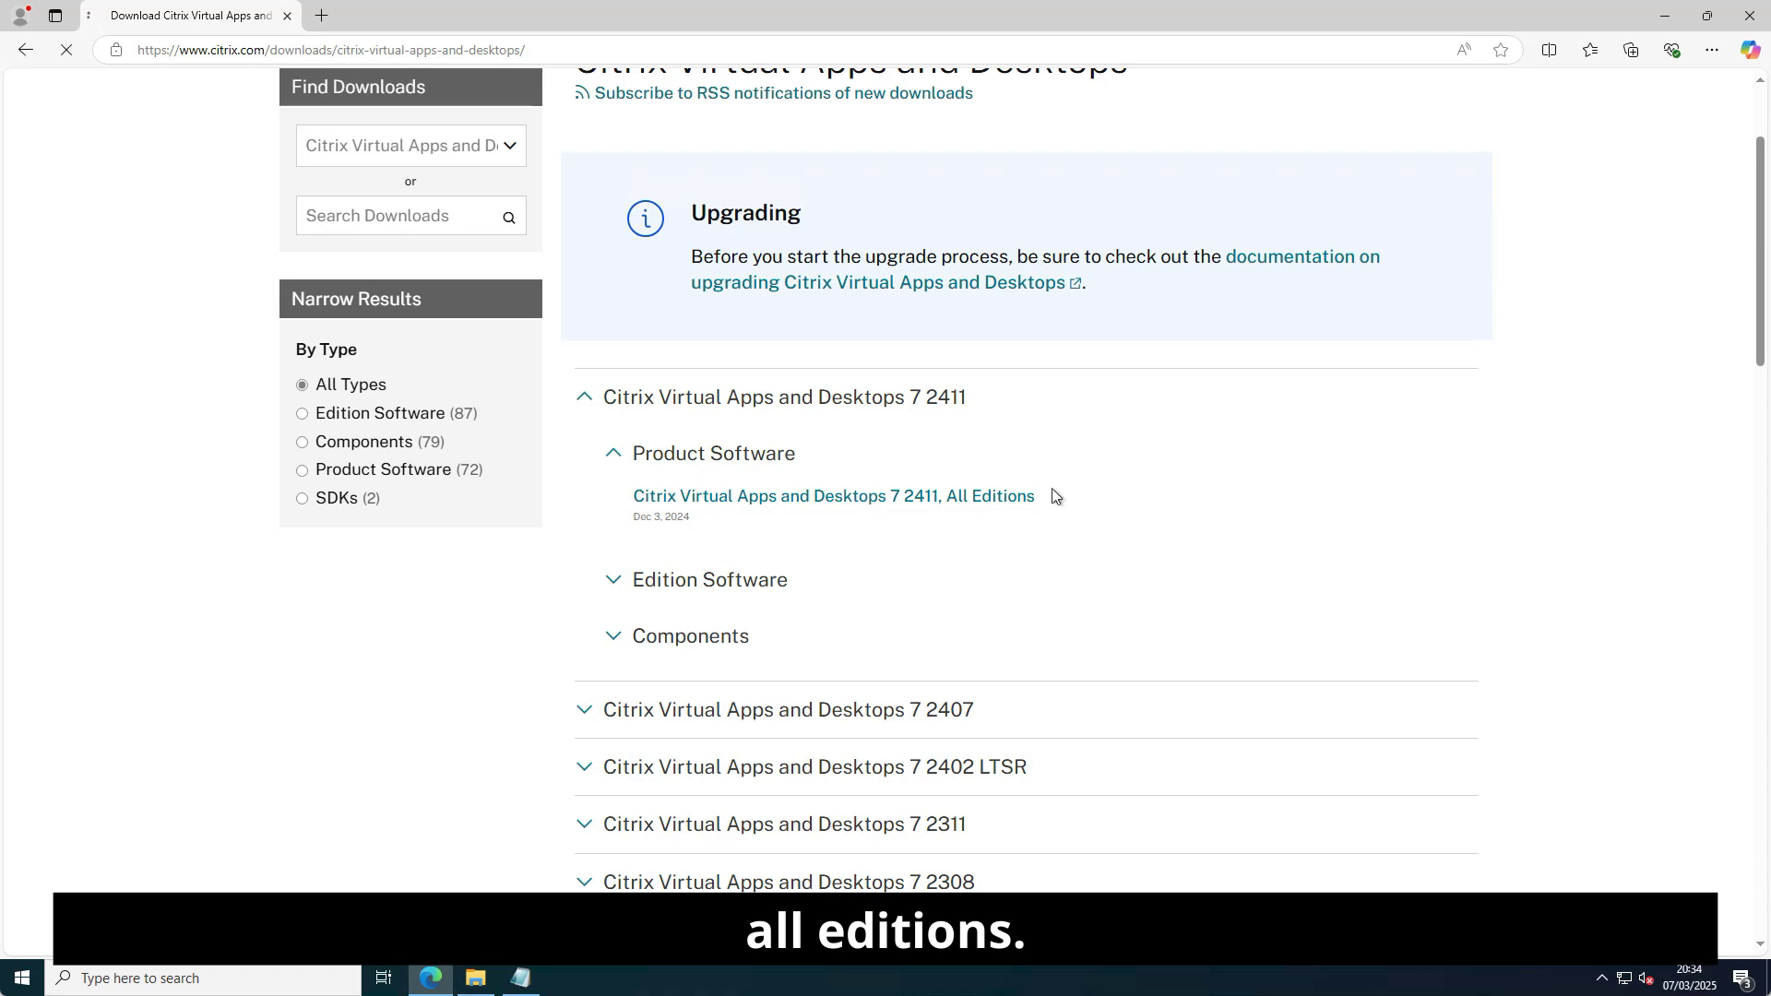
Request the 7 2411 Product ISO download and show the extracted installation folder in E:\temp.
{"action": "scroll", "coordinate": [1087, 492], "scroll_direction": "down", "scroll_amount": 7}
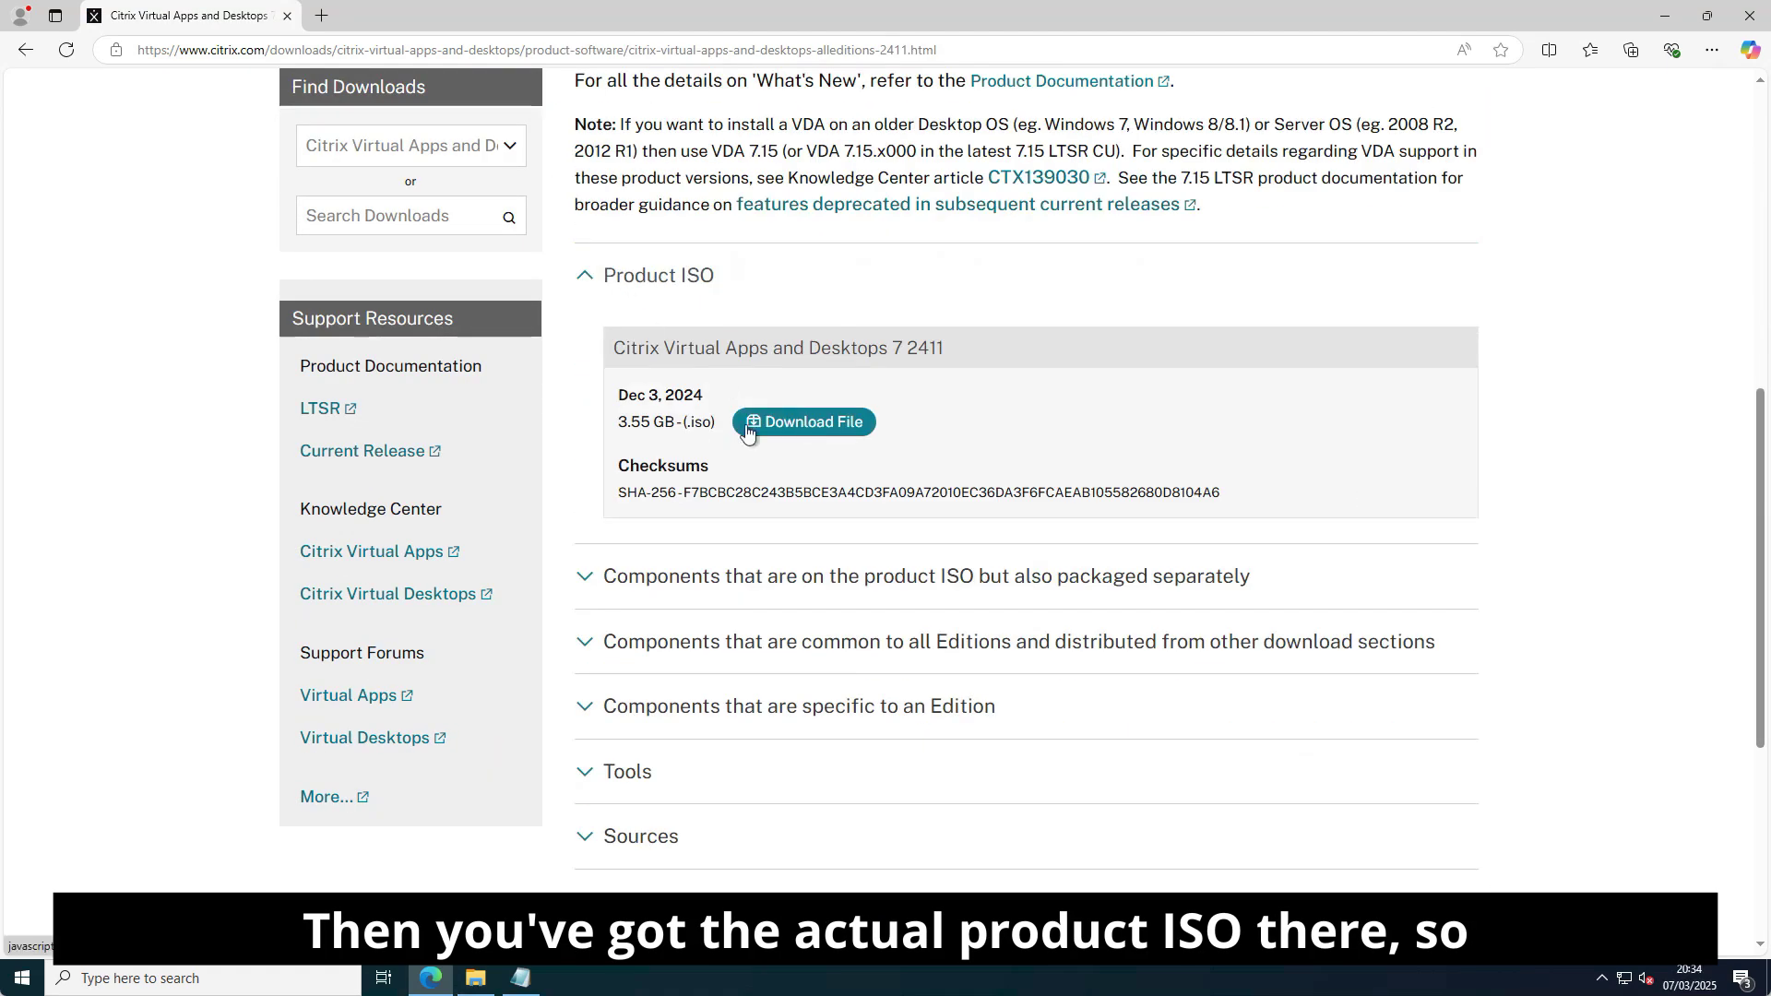
{"action": "left_click", "coordinate": [828, 426]}
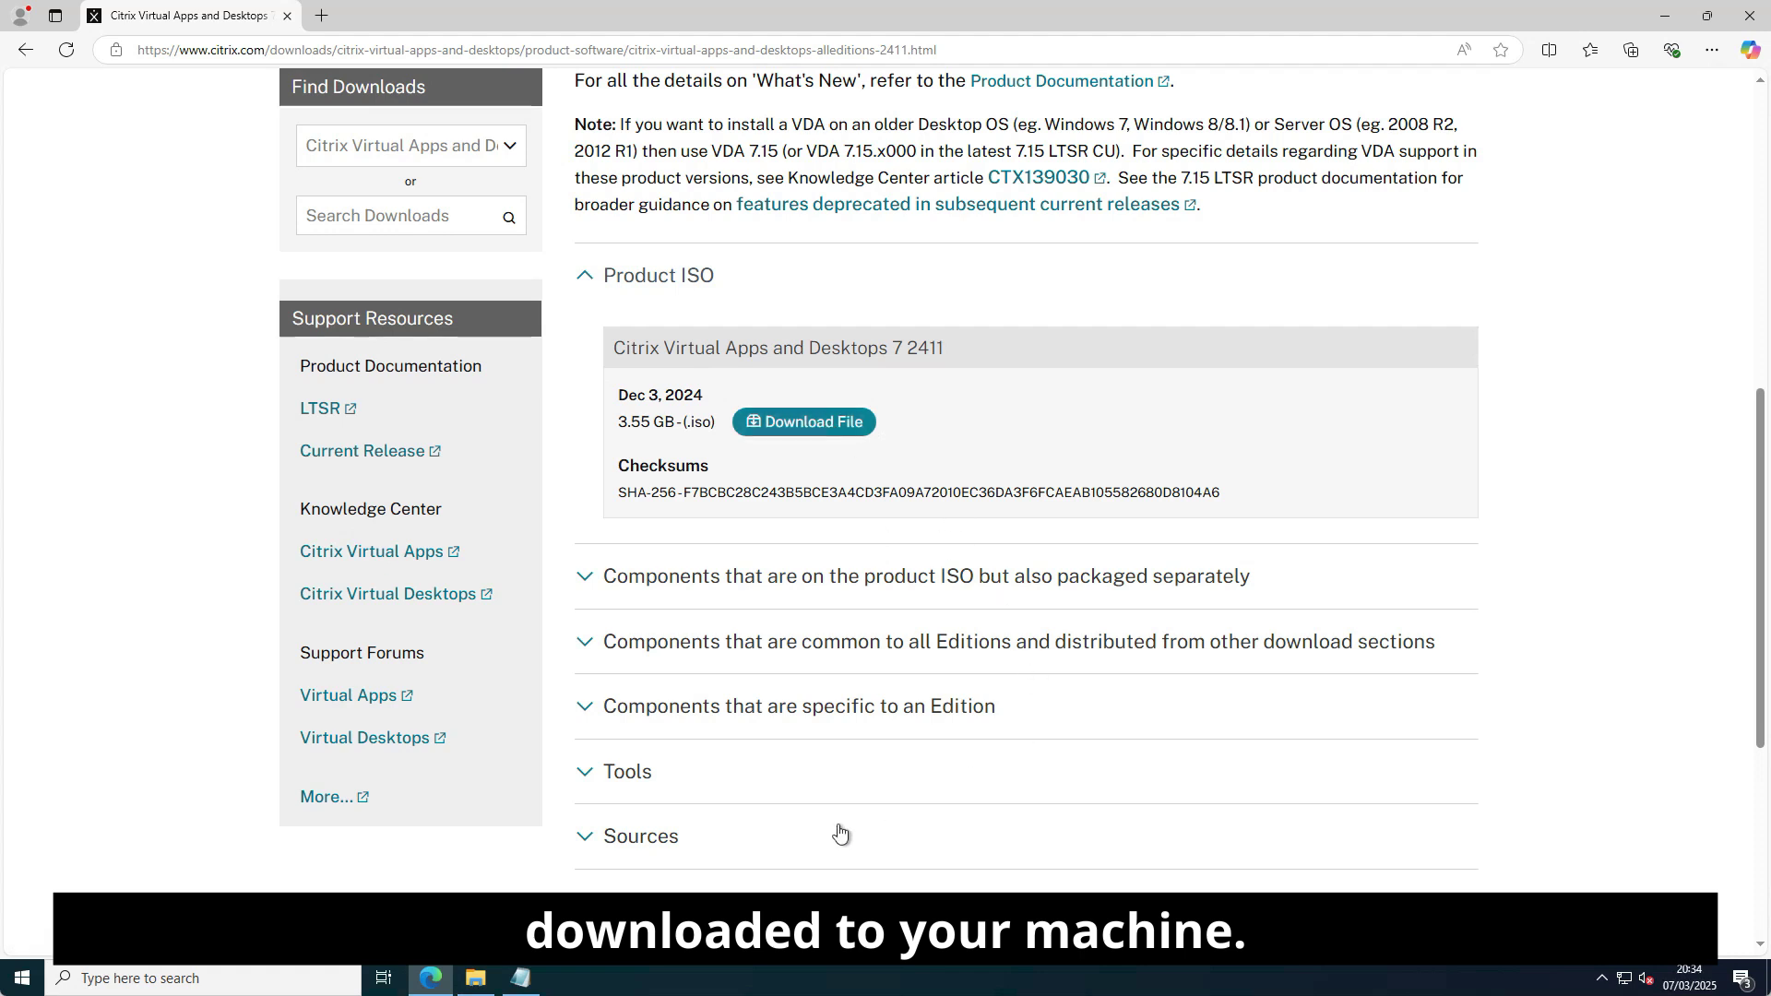
{"action": "left_click", "coordinate": [478, 981]}
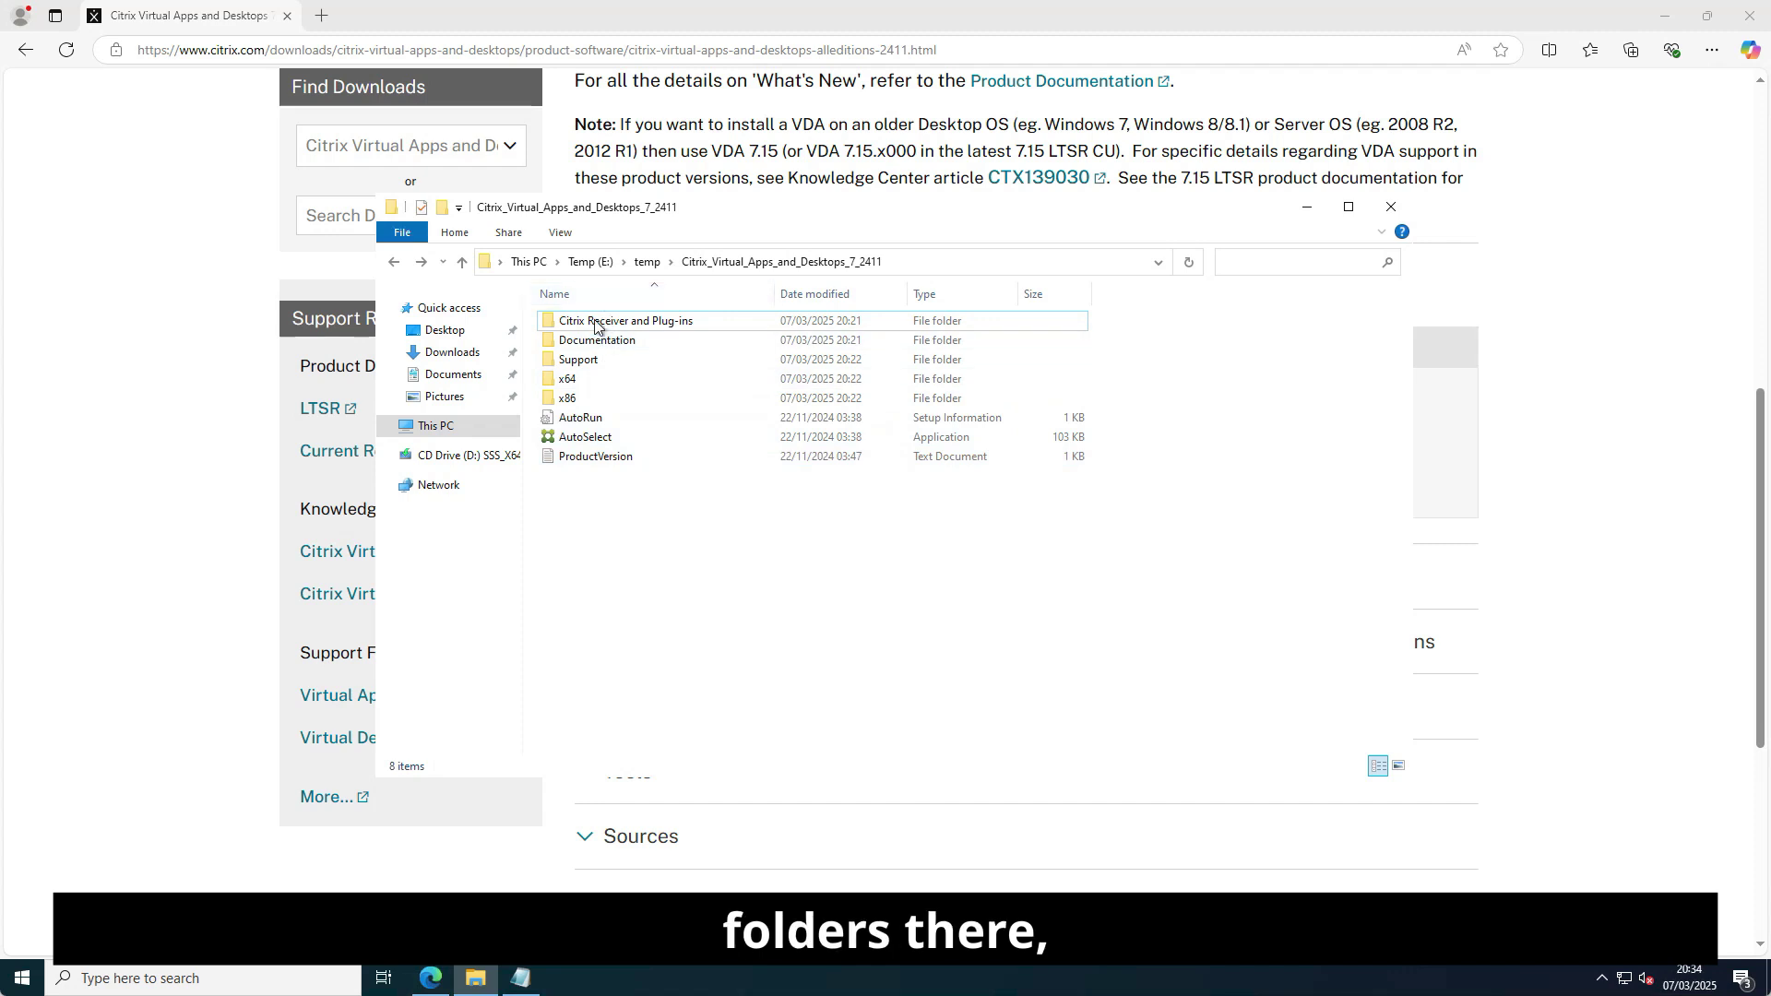
Run AutoSelect from the Citrix_Virtual_Apps_and_Desktops_7_2411 folder to start the Citrix installer.
{"action": "double_click", "coordinate": [608, 441]}
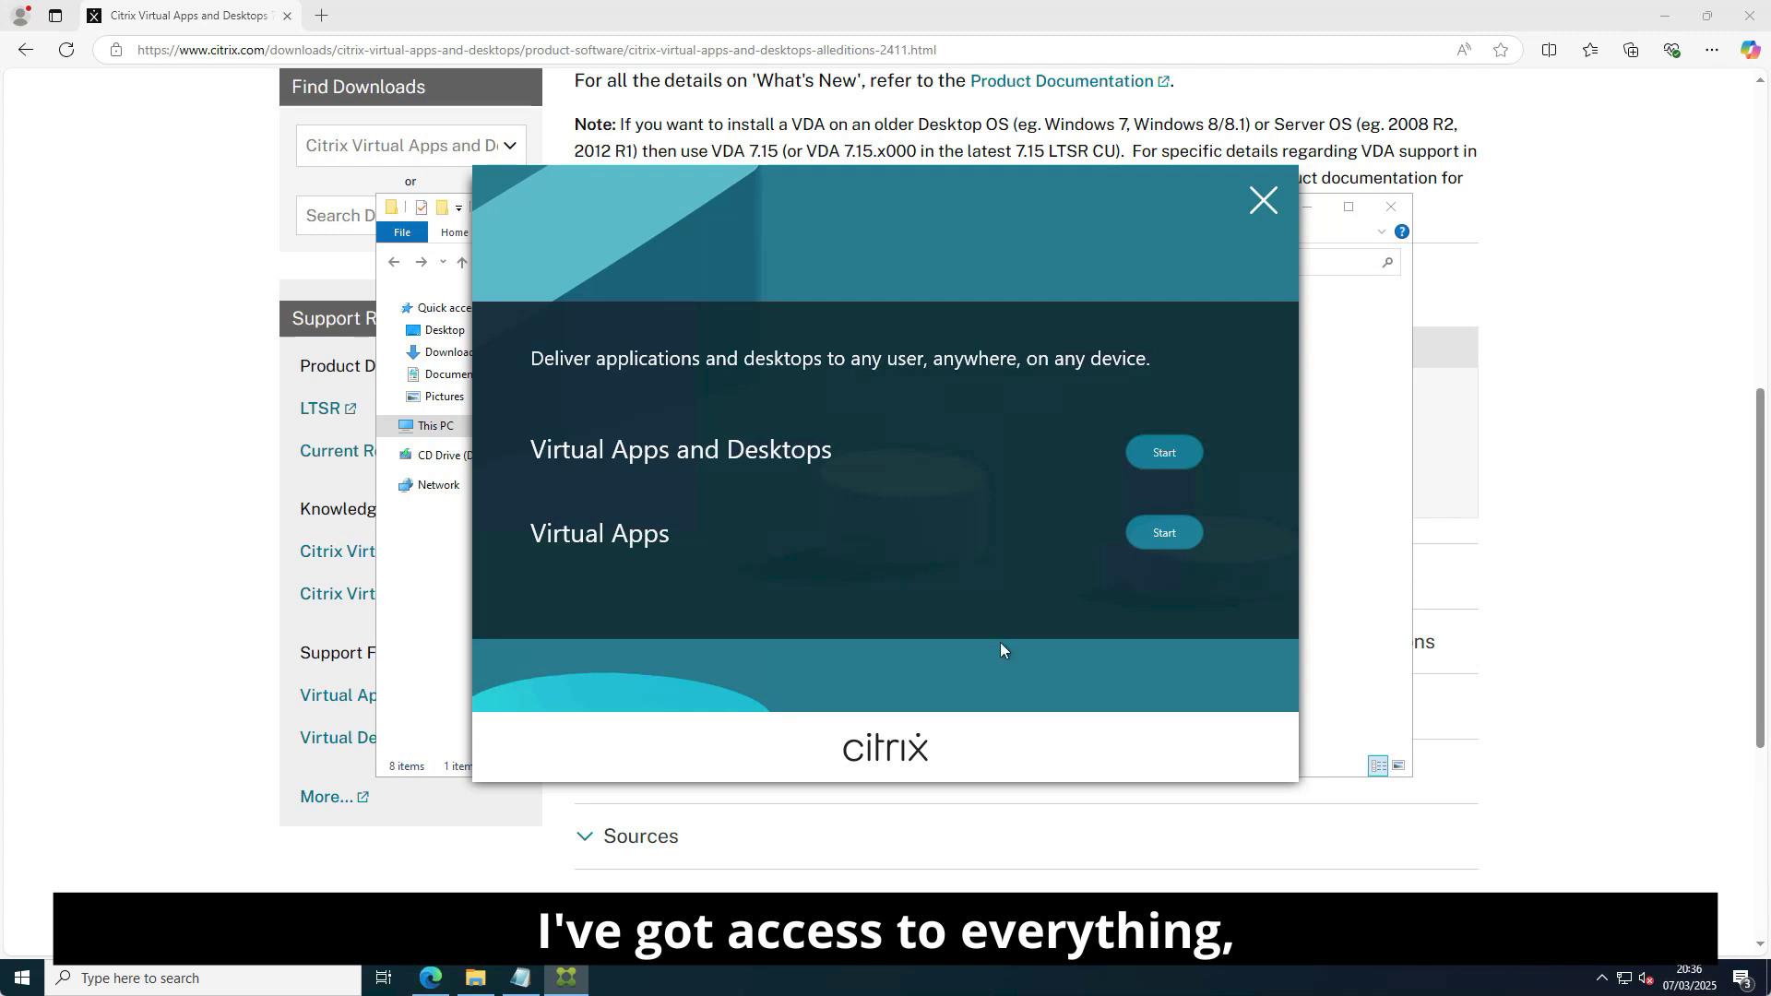
Begin a Virtual Apps and Desktops Delivery Controller install and accept the license agreement.
{"action": "left_click", "coordinate": [1168, 457]}
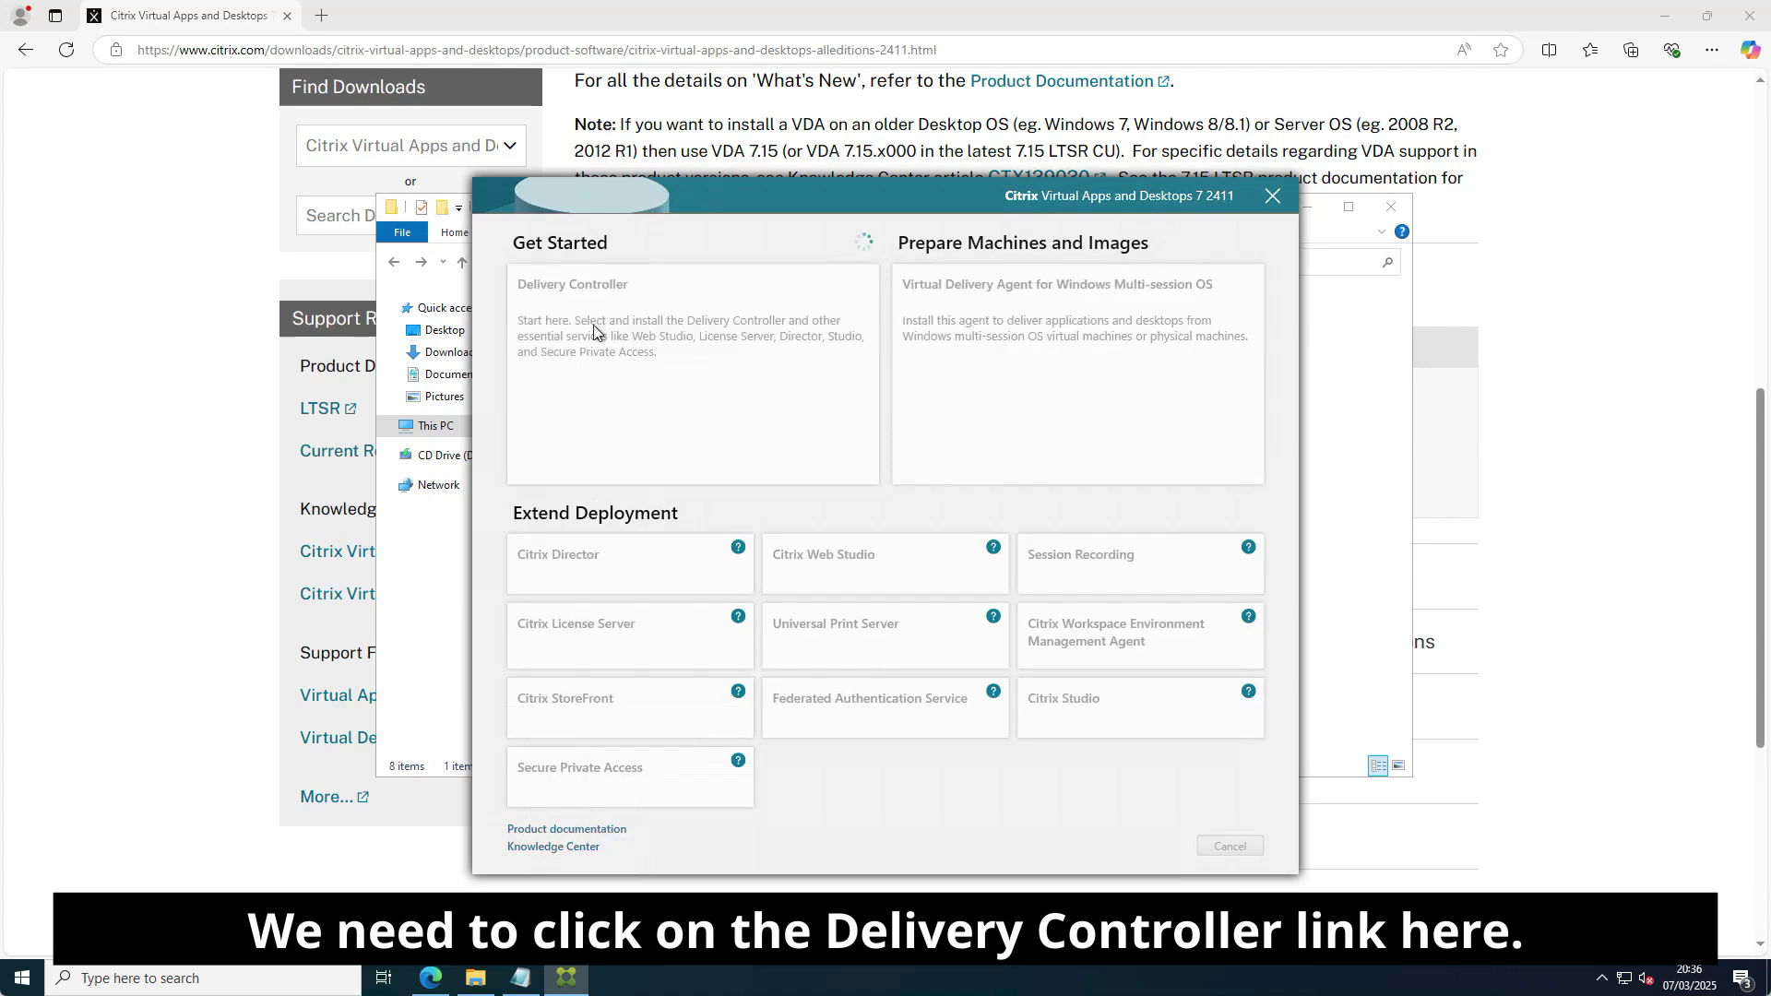
{"action": "left_click", "coordinate": [594, 325]}
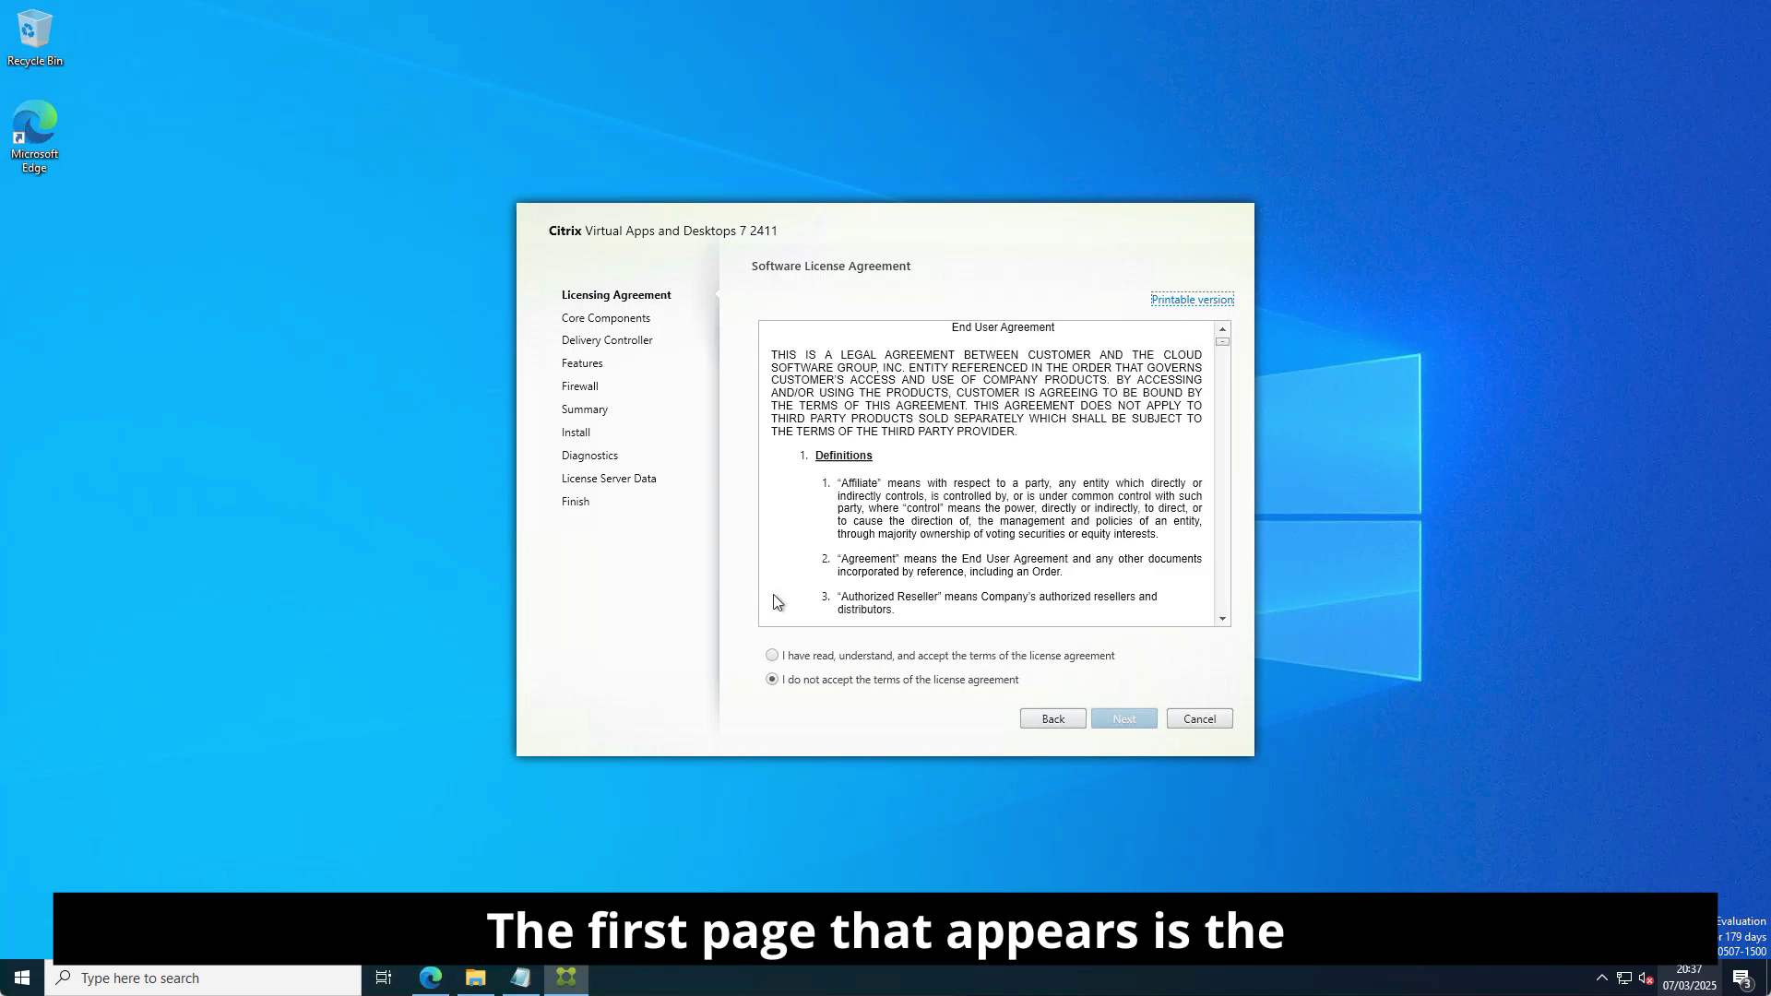
{"action": "left_click", "coordinate": [774, 657]}
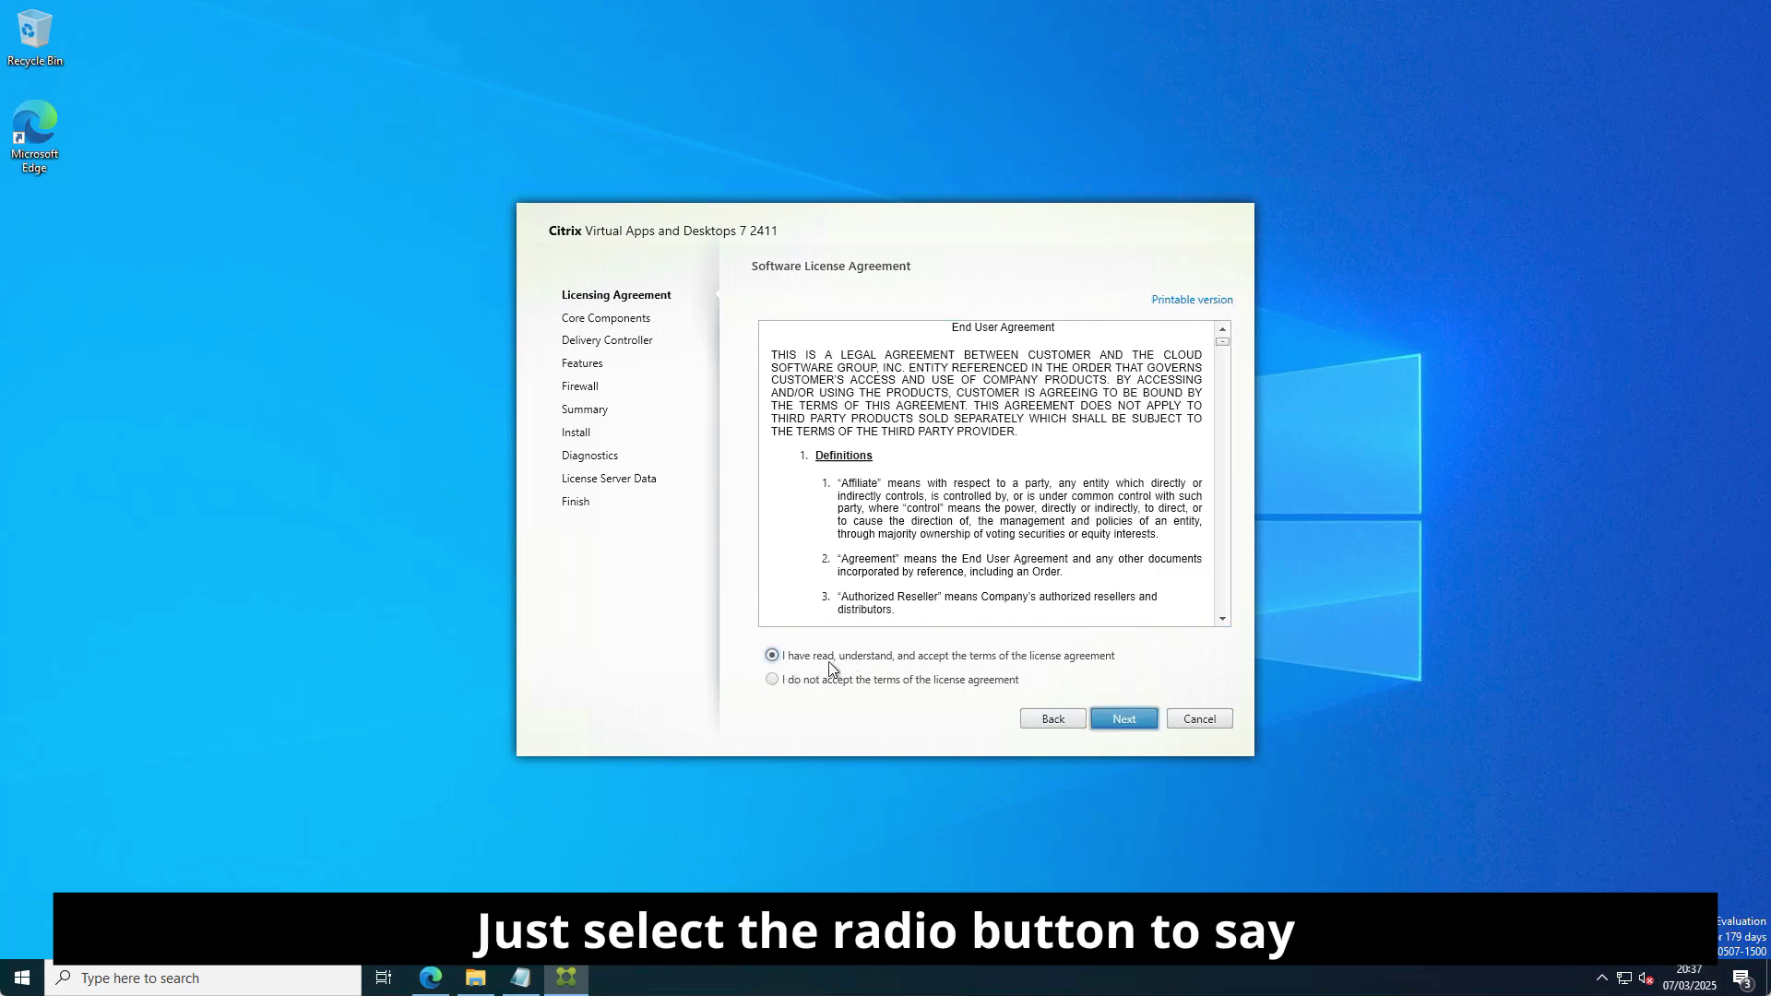
{"action": "left_click", "coordinate": [1135, 727]}
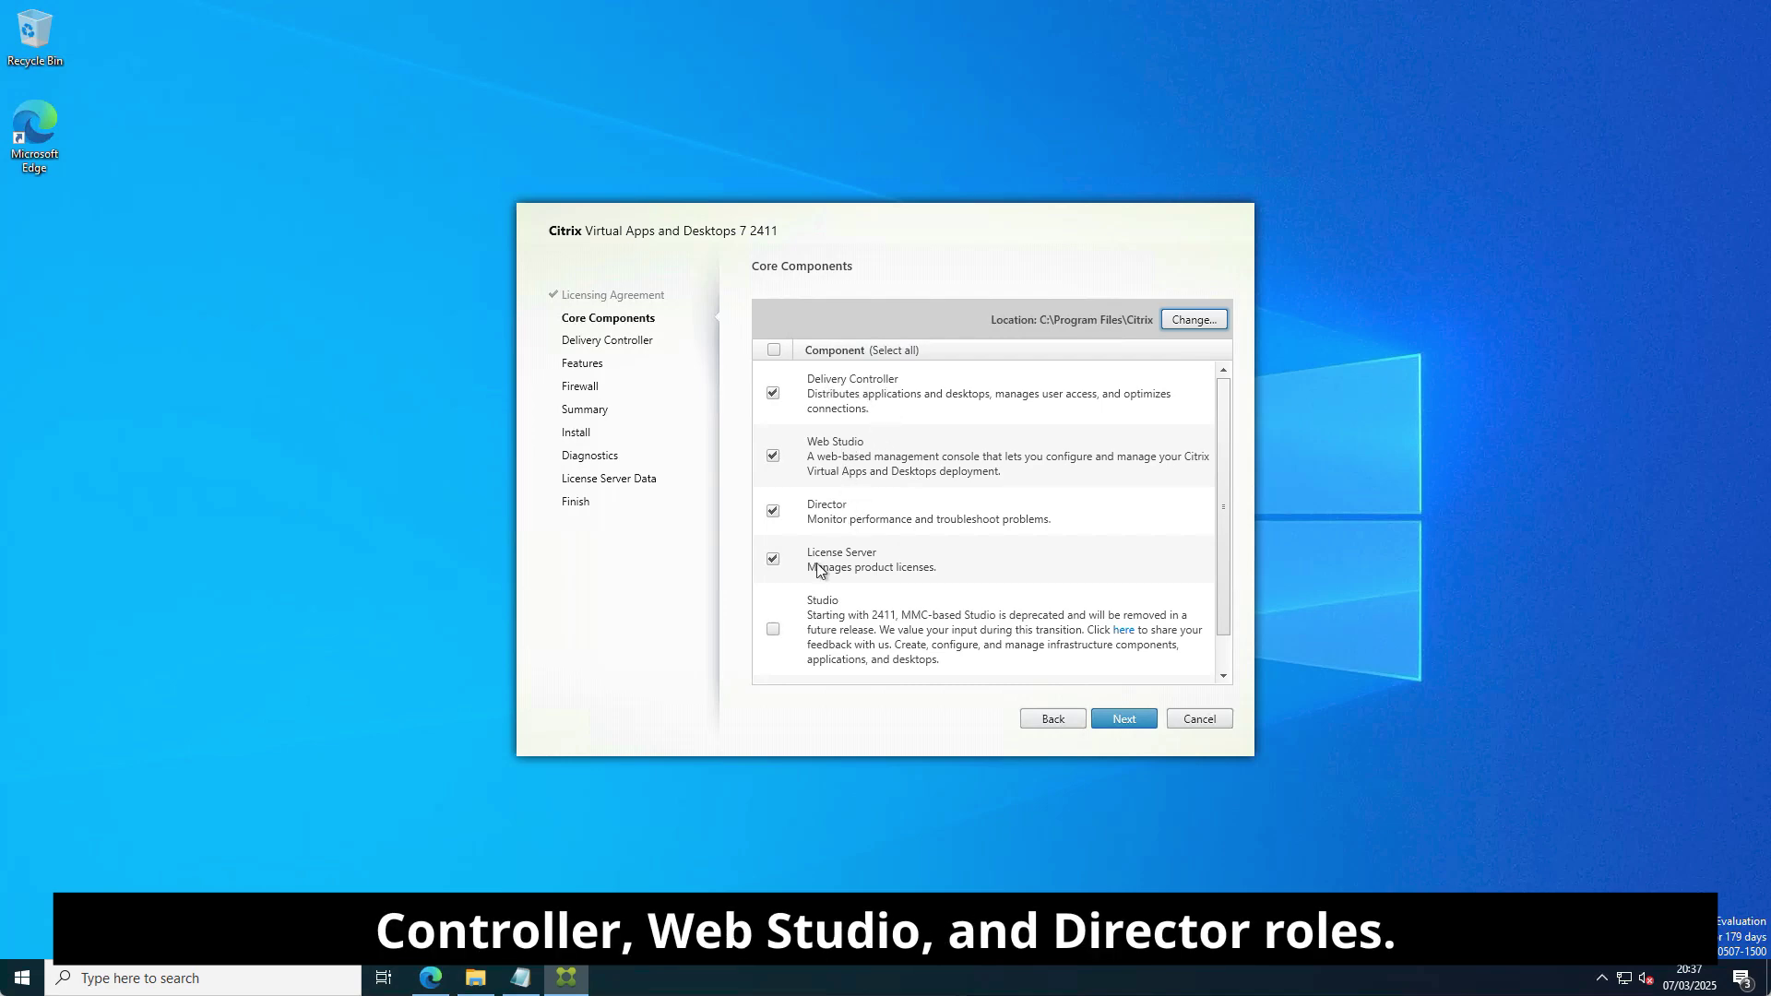
Exclude License Server and Secure Private Access from the core components, keeping Delivery Controller, Web Studio and Director.
{"action": "left_click", "coordinate": [773, 561]}
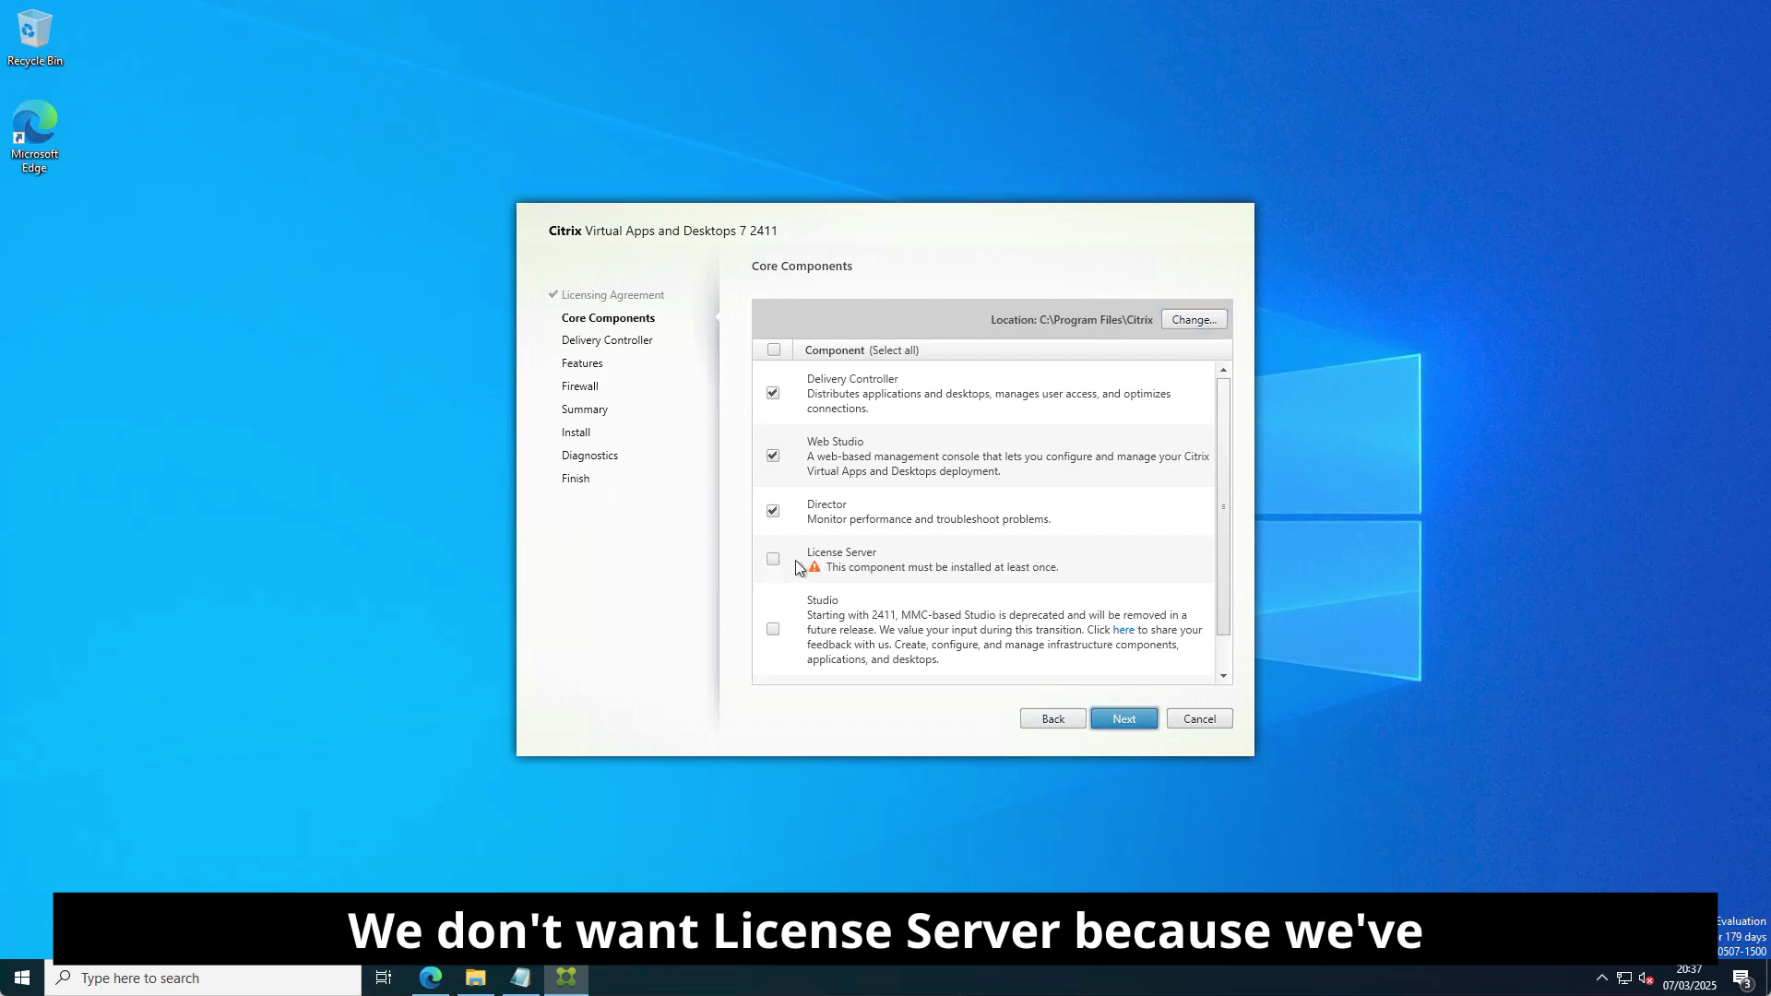
{"action": "scroll", "coordinate": [874, 569], "scroll_direction": "down", "scroll_amount": 1}
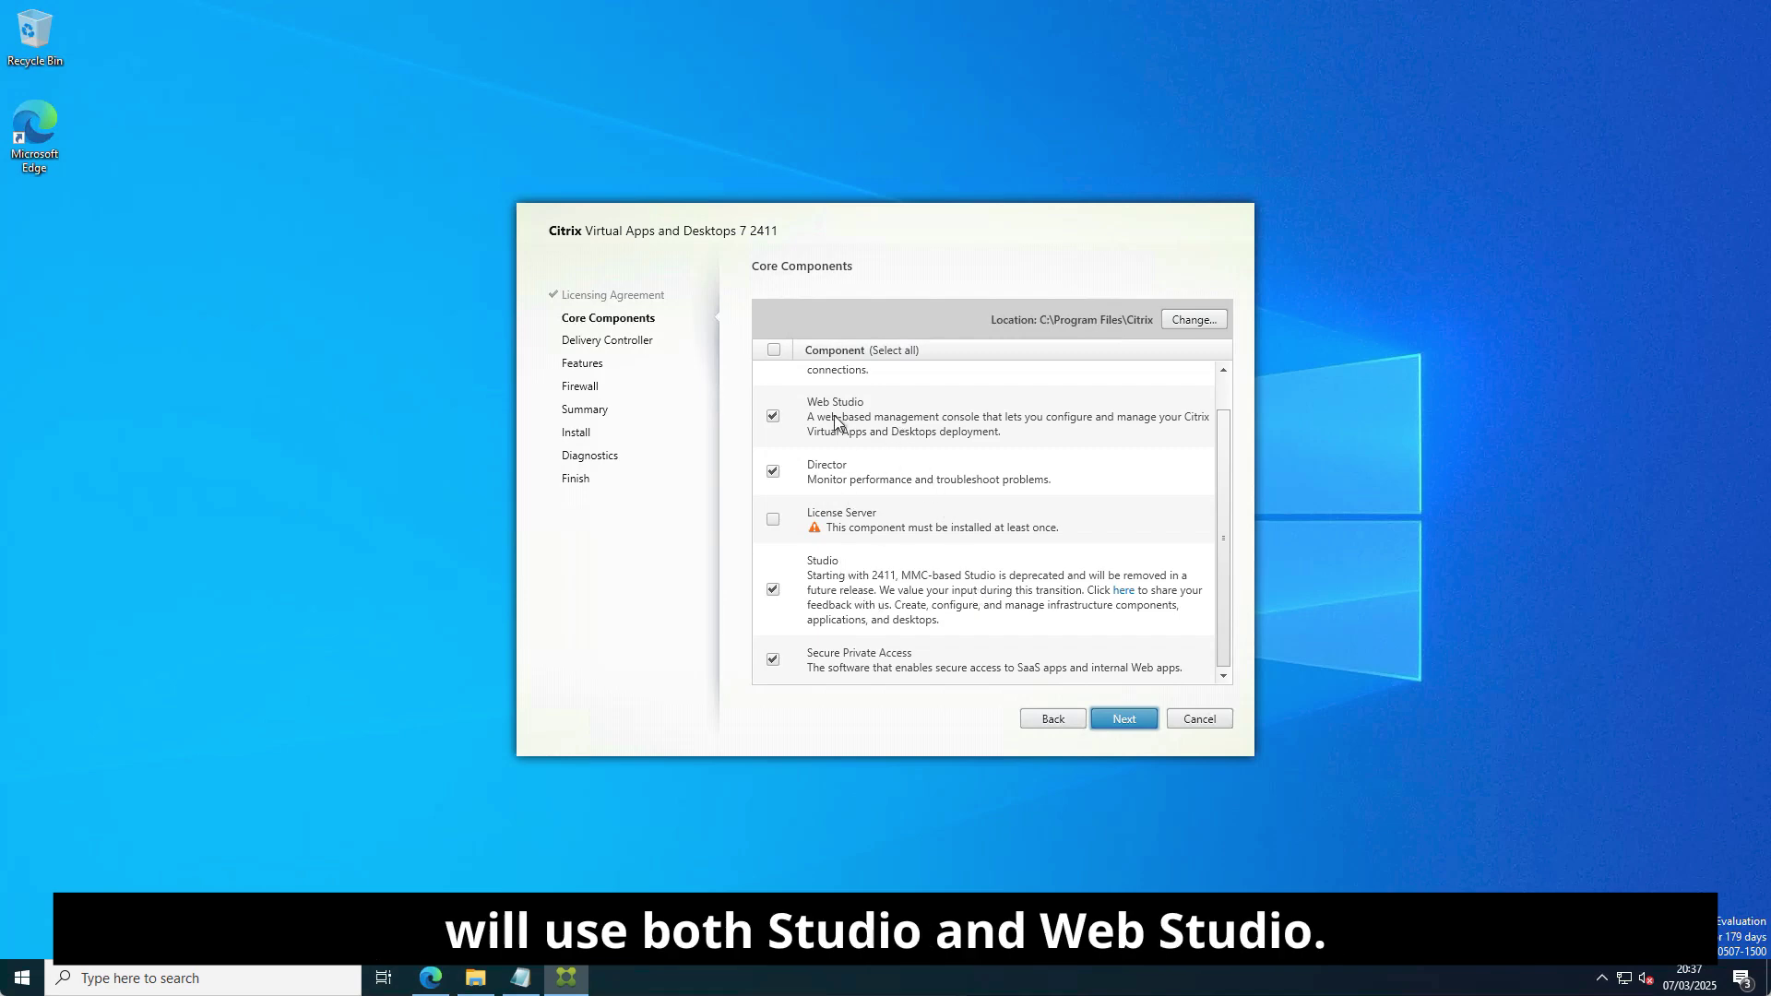
{"action": "left_click", "coordinate": [773, 661]}
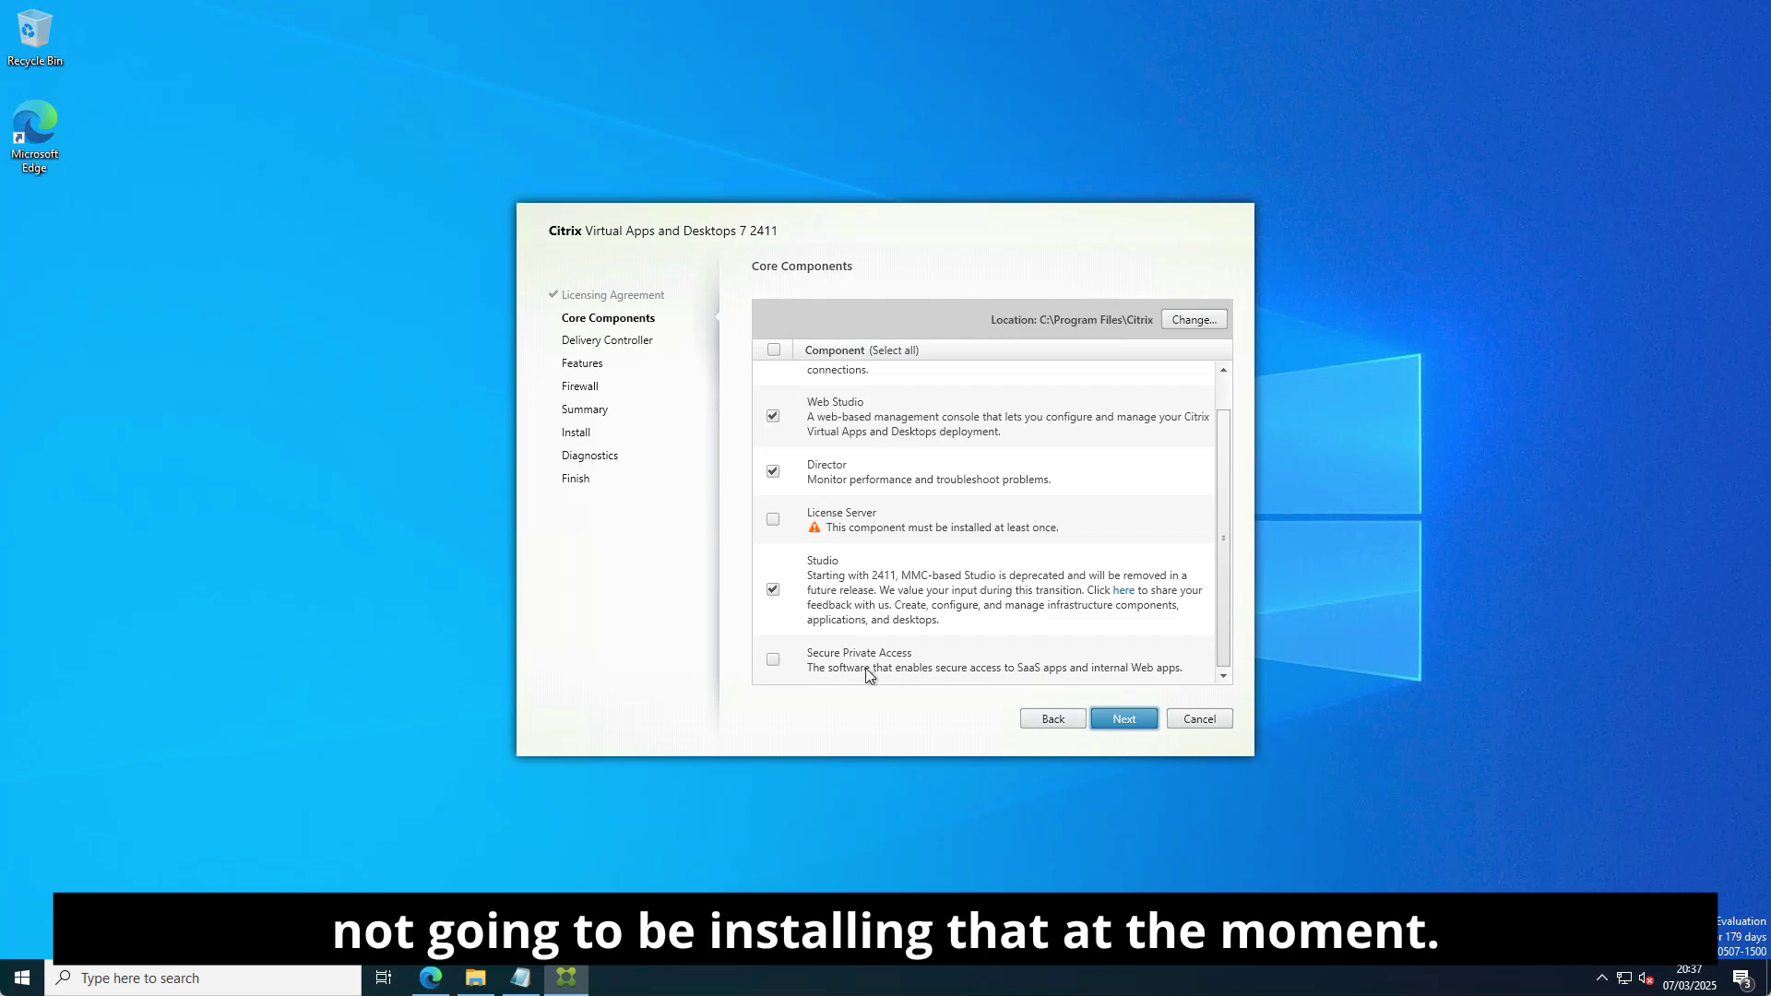
{"action": "left_click", "coordinate": [1126, 720]}
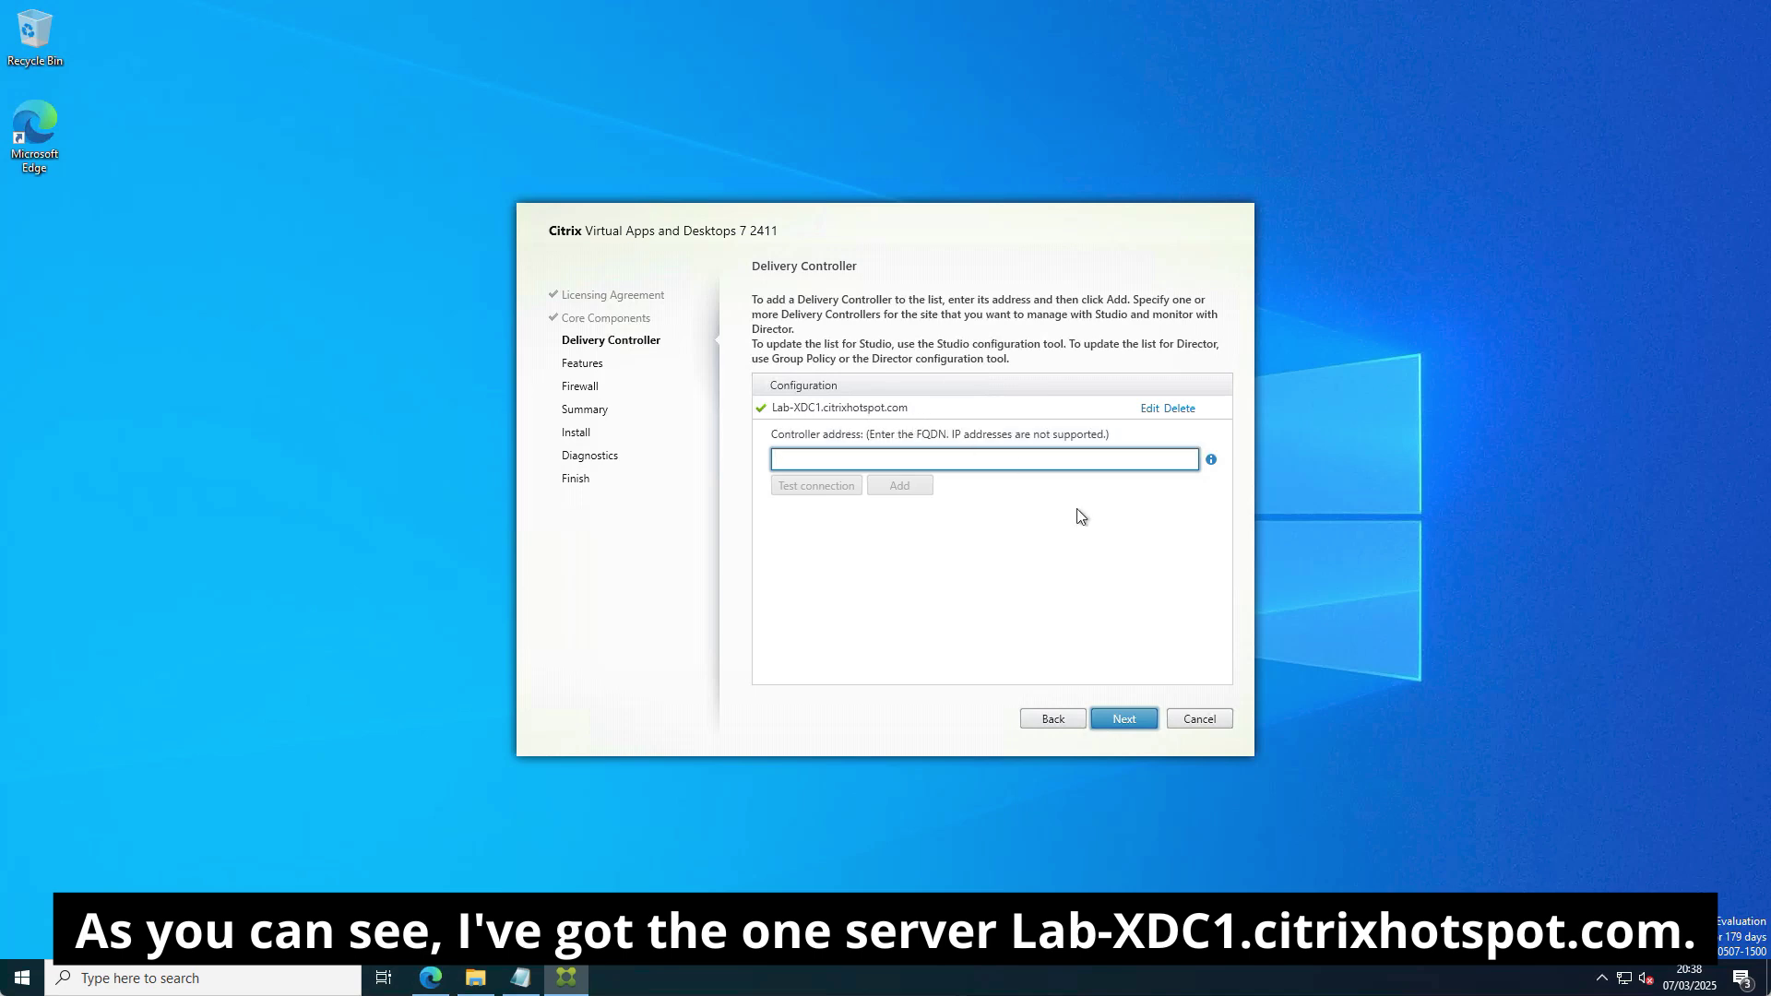
Leave Microsoft SQL Server 2022 Express CU13 uninstalled and accept the low-RAM warning.
{"action": "left_click", "coordinate": [1137, 724]}
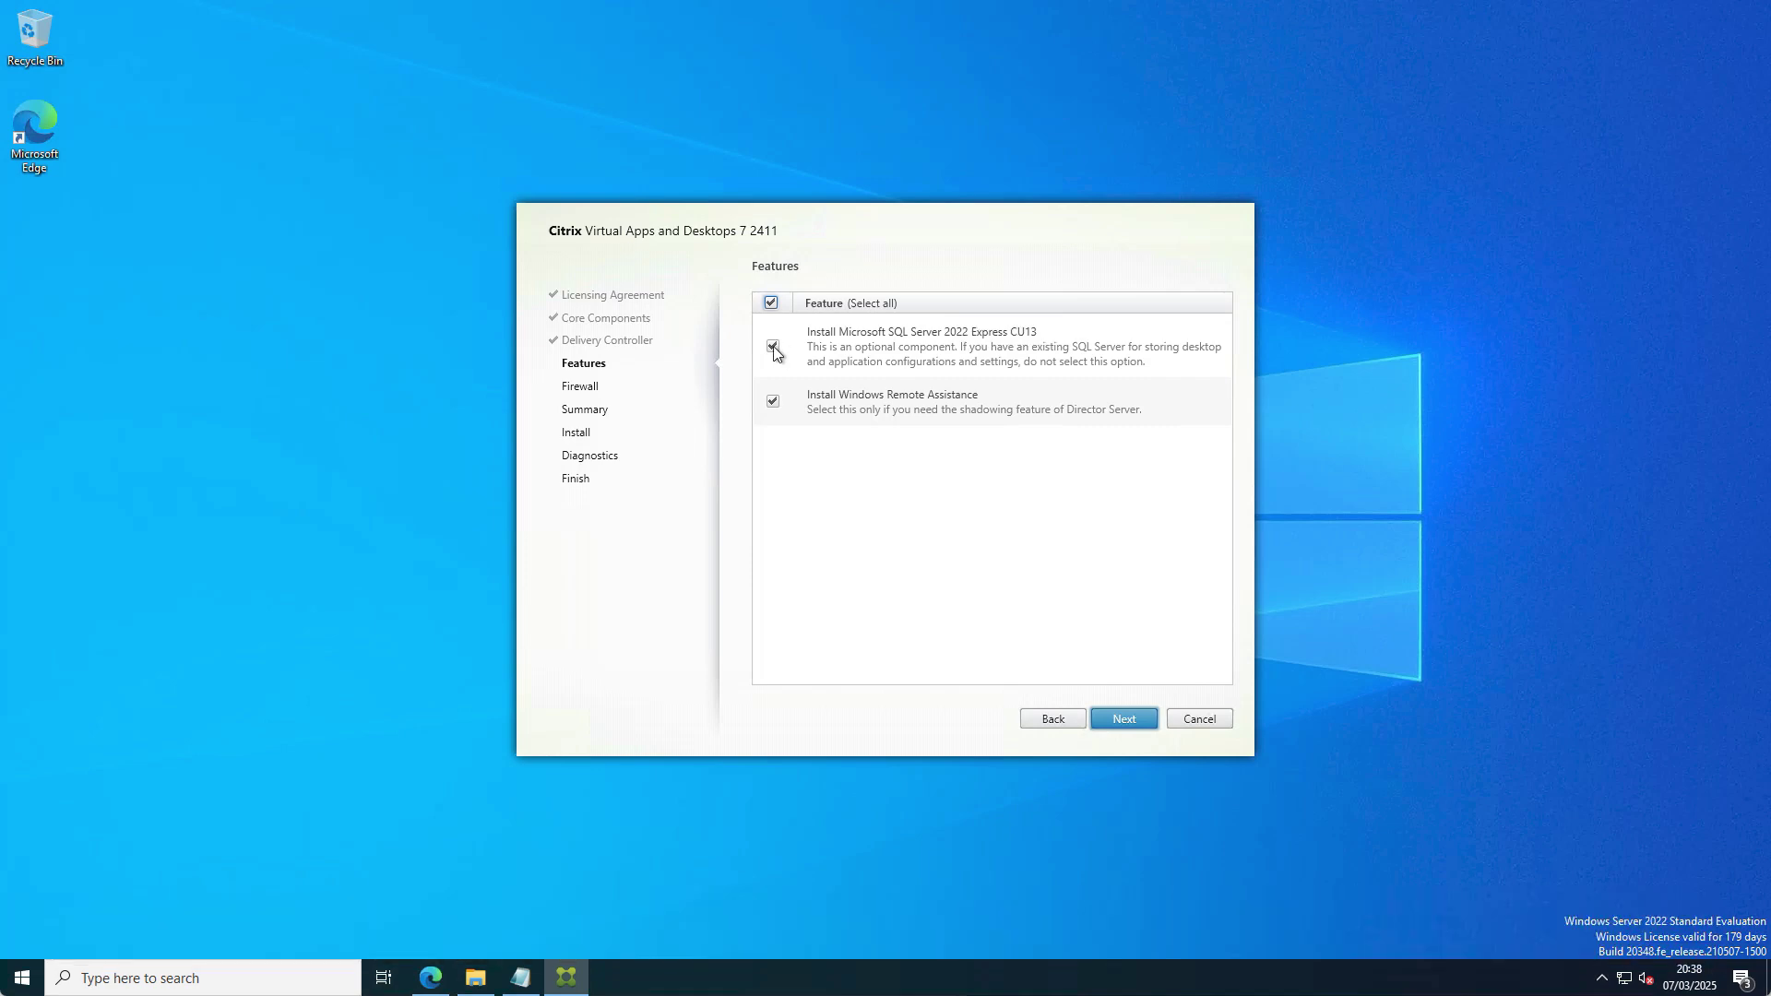
{"action": "left_click", "coordinate": [773, 348]}
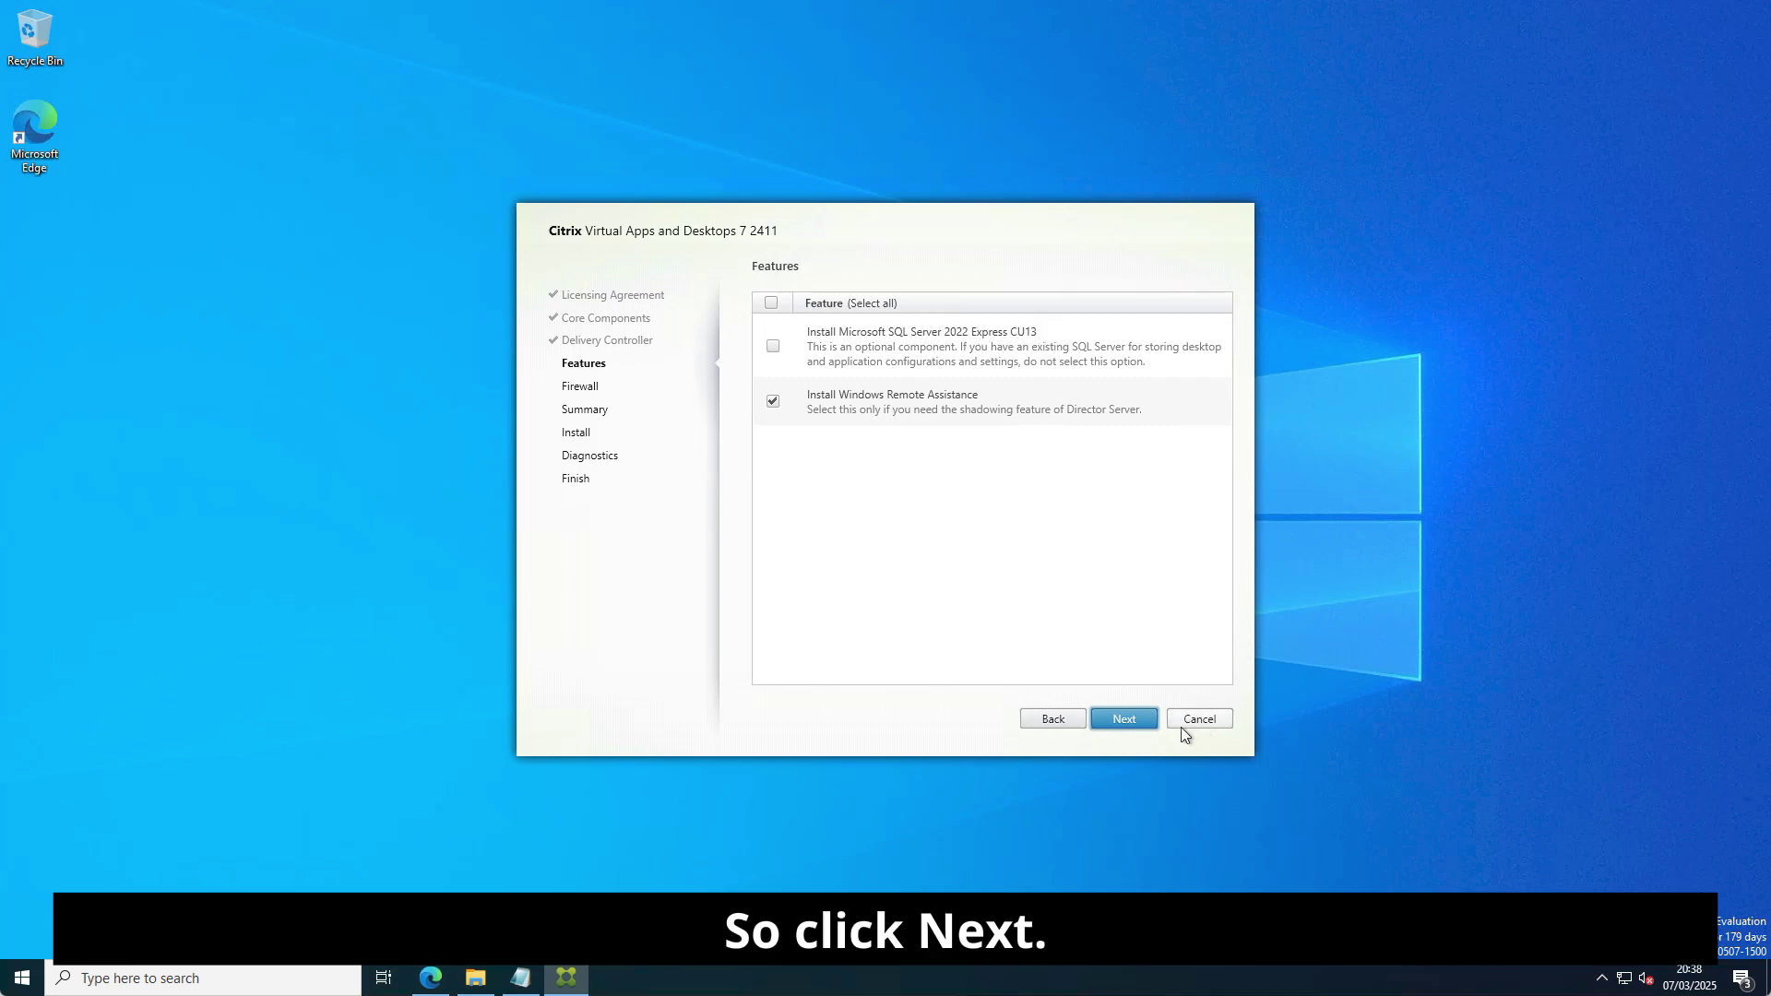
{"action": "left_click", "coordinate": [1143, 722]}
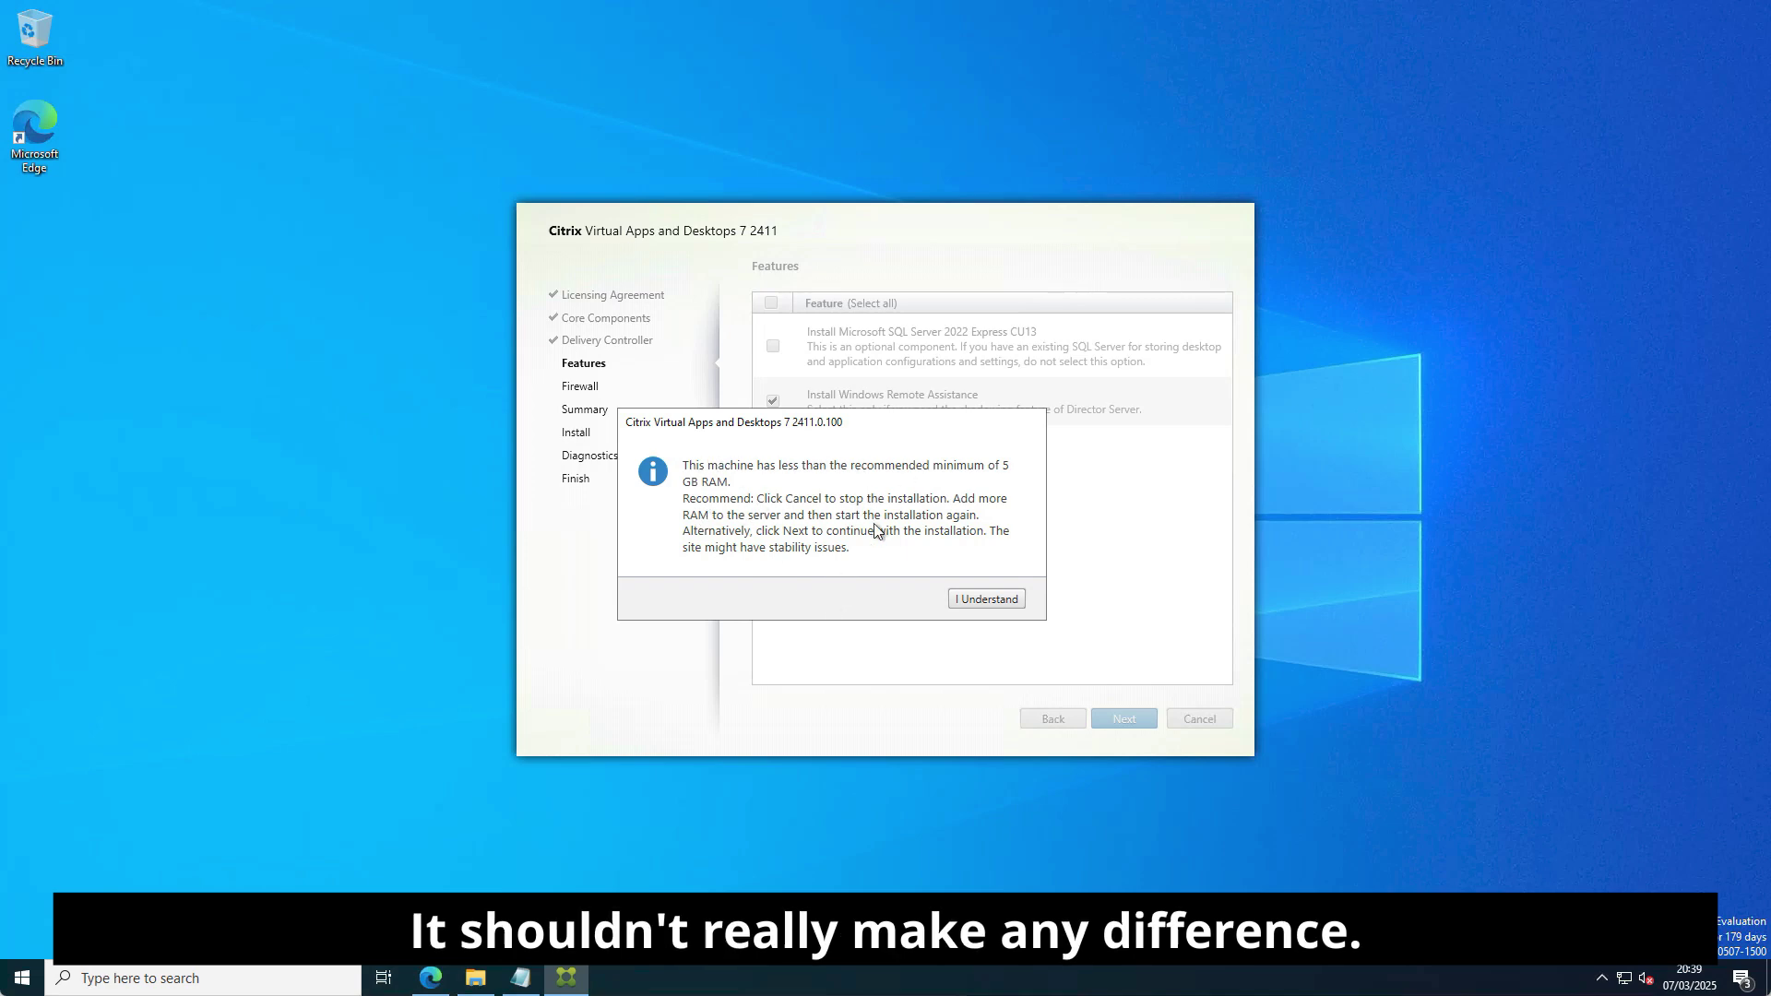
{"action": "left_click", "coordinate": [981, 602]}
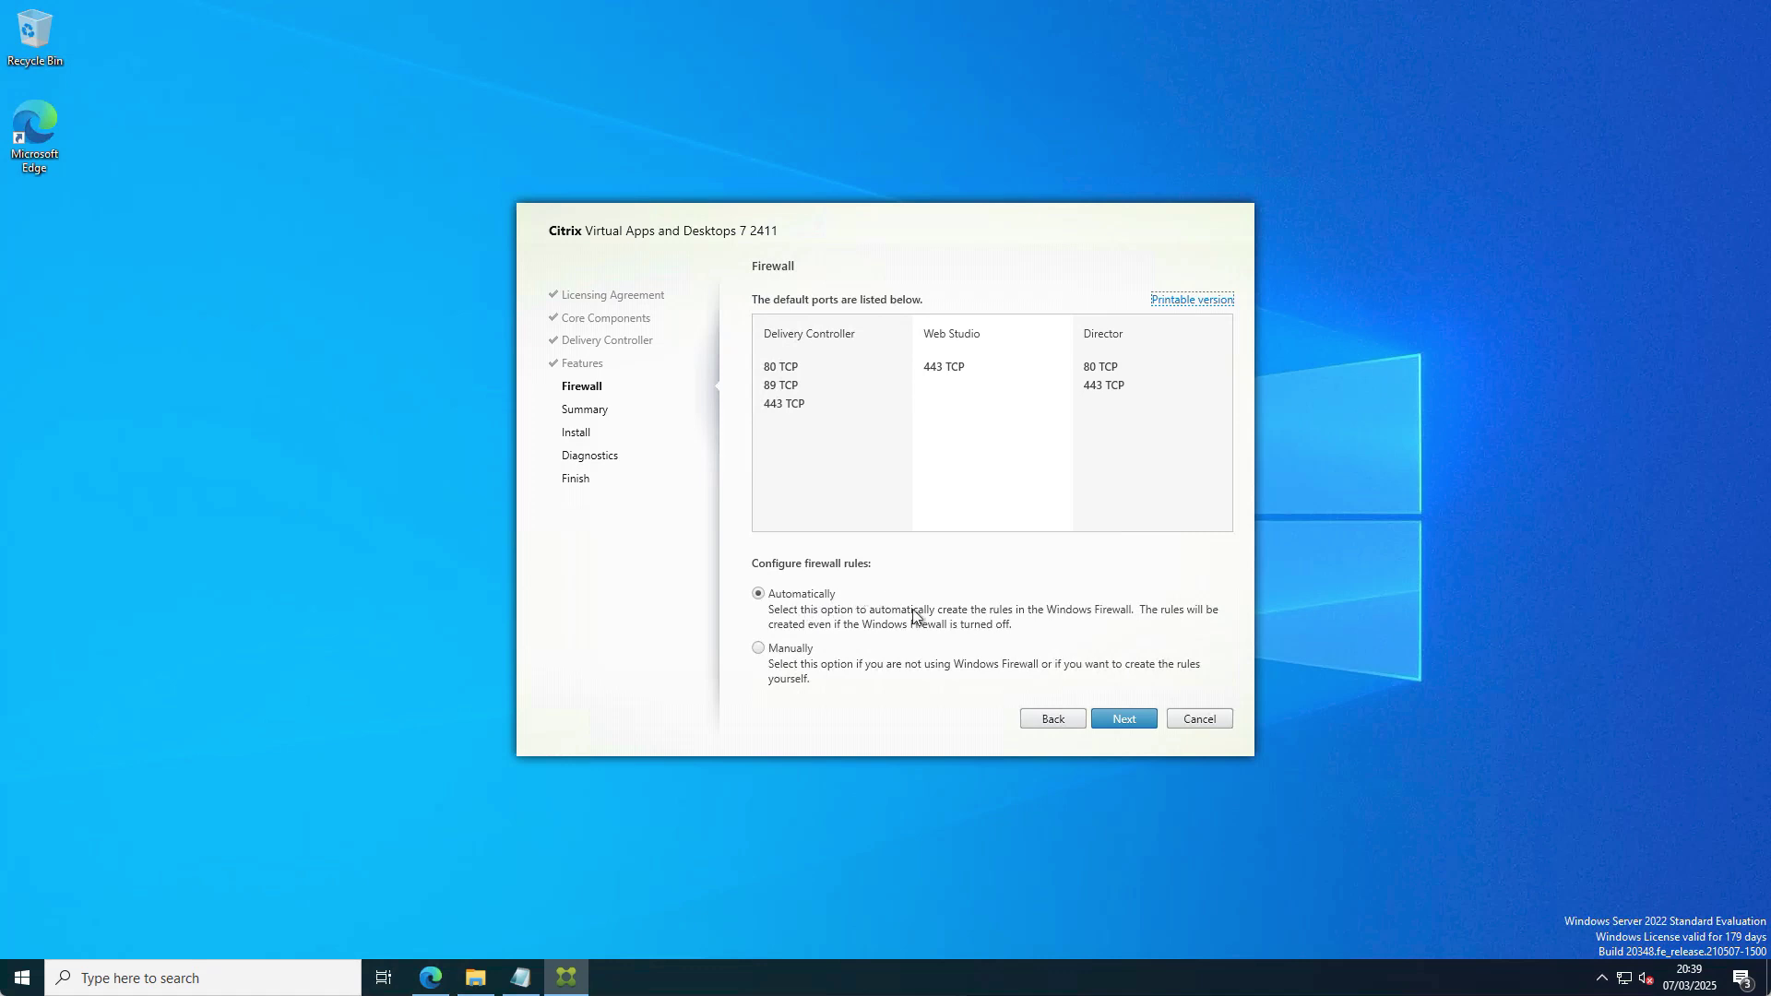
Keep automatic Windows Firewall rules and review the installation summary.
{"action": "left_click", "coordinate": [1136, 720]}
{"action": "scroll", "coordinate": [996, 517], "scroll_direction": "down", "scroll_amount": 1}
{"action": "scroll", "coordinate": [1006, 523], "scroll_direction": "up", "scroll_amount": 1}
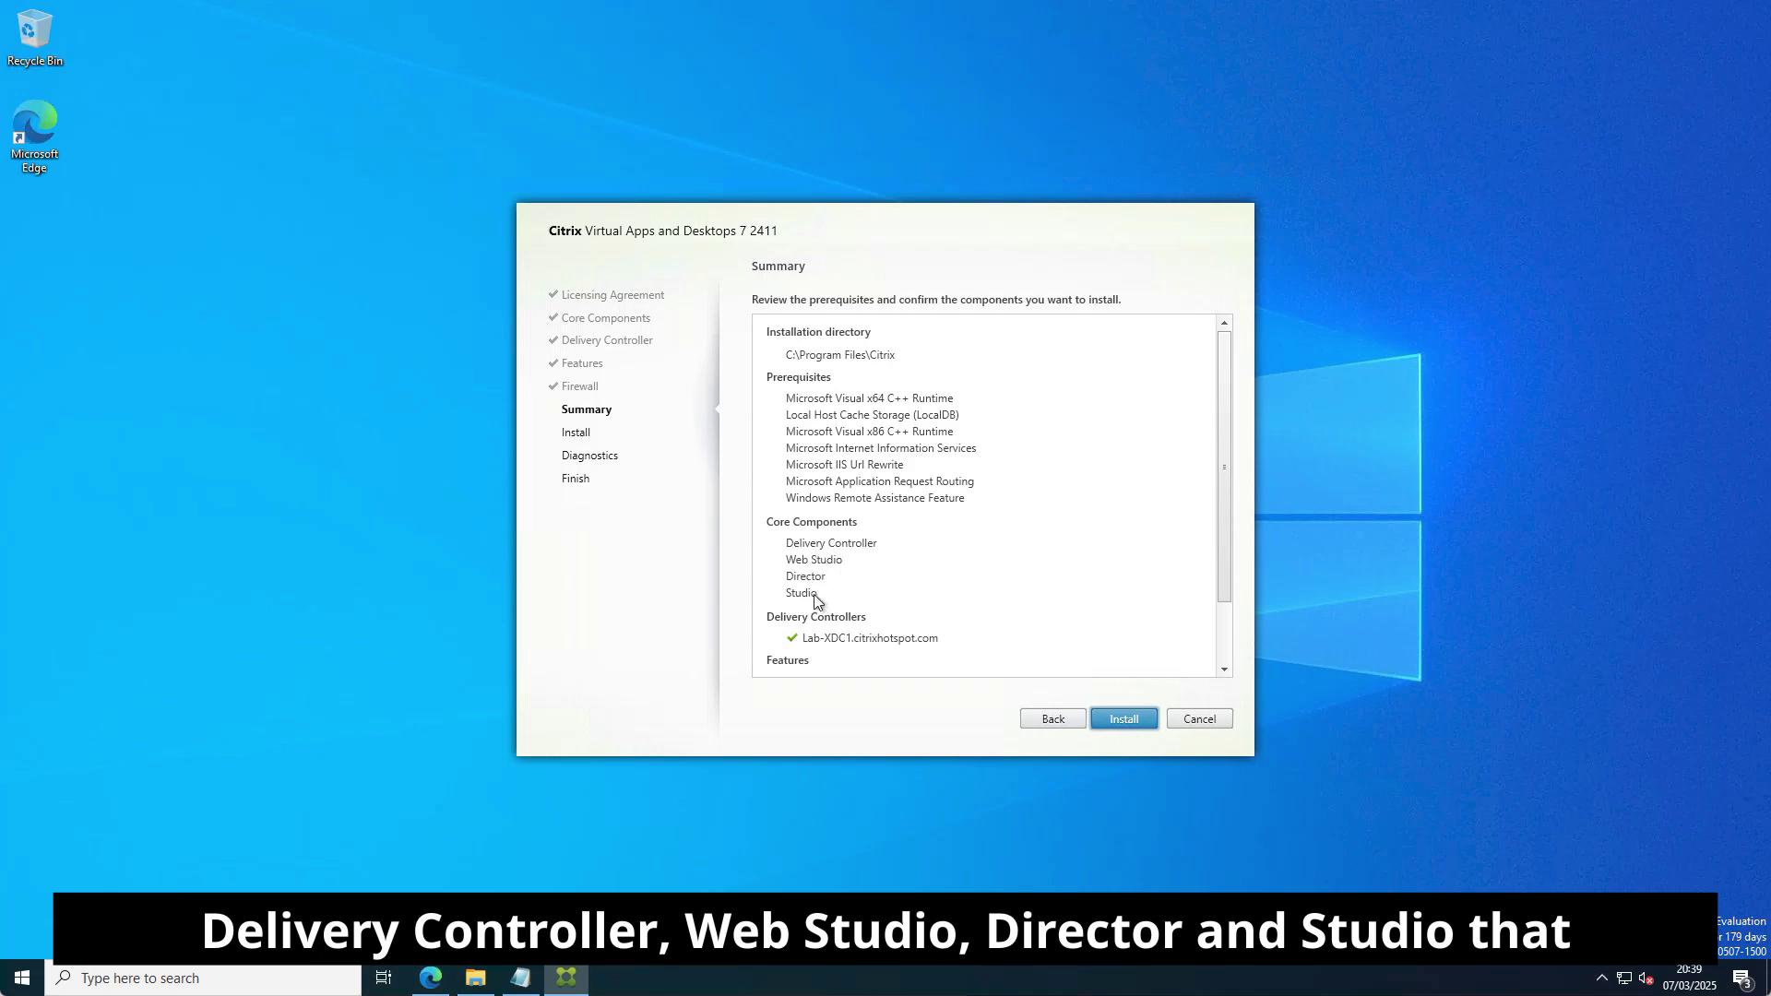
{"action": "scroll", "coordinate": [971, 539], "scroll_direction": "down", "scroll_amount": 1}
{"action": "scroll", "coordinate": [971, 547], "scroll_direction": "down", "scroll_amount": 1}
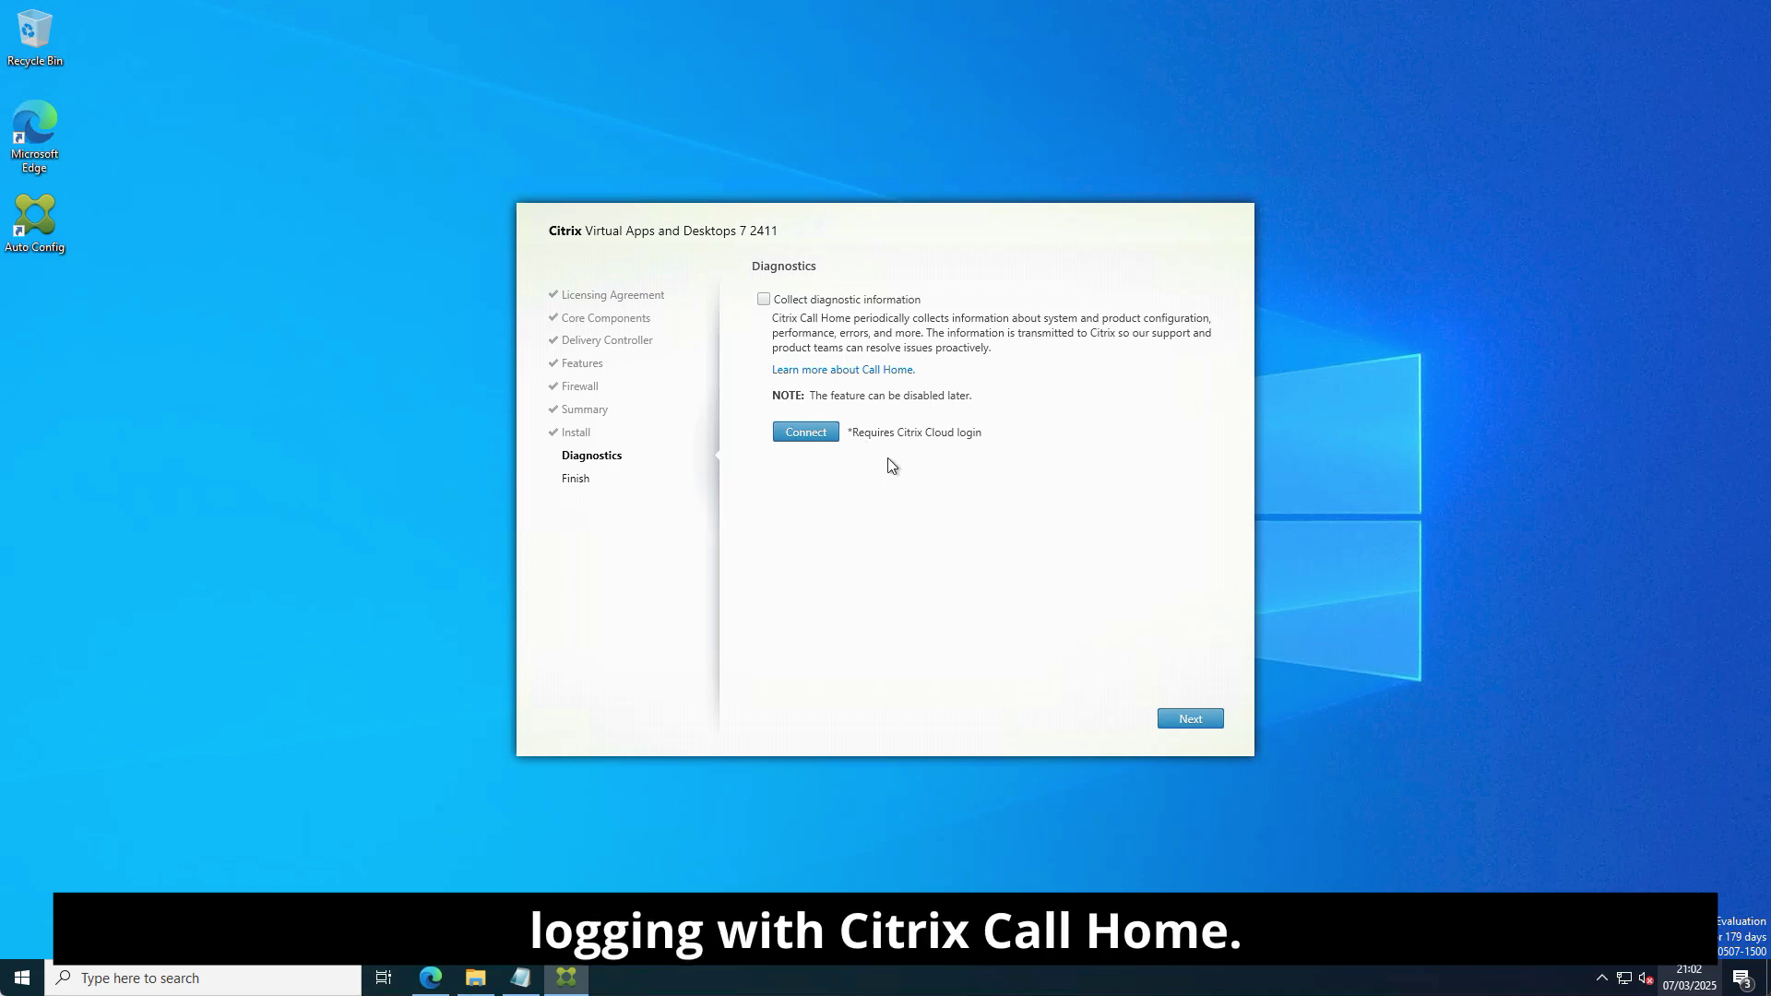
Complete setup with 'Collect diagnostic information' left unticked.
{"action": "left_click", "coordinate": [1190, 719]}
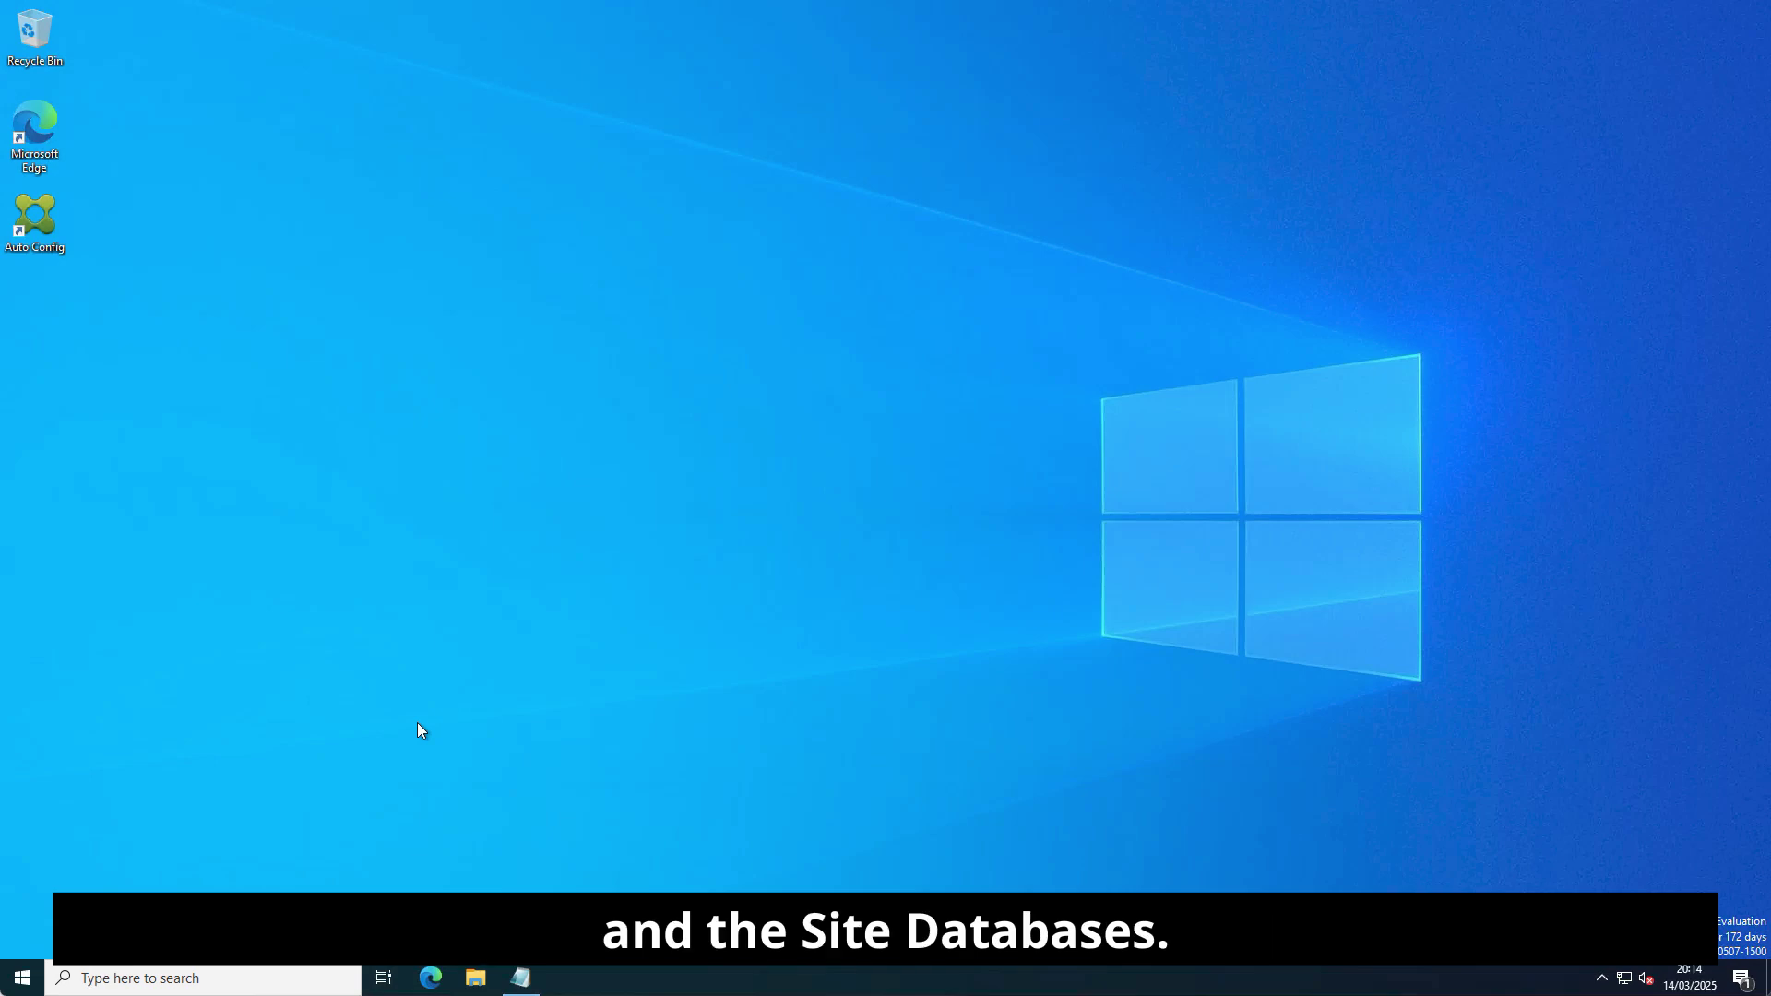
Launch Citrix Site Manager from the Citrix folder in the Start menu.
{"action": "left_click", "coordinate": [20, 980]}
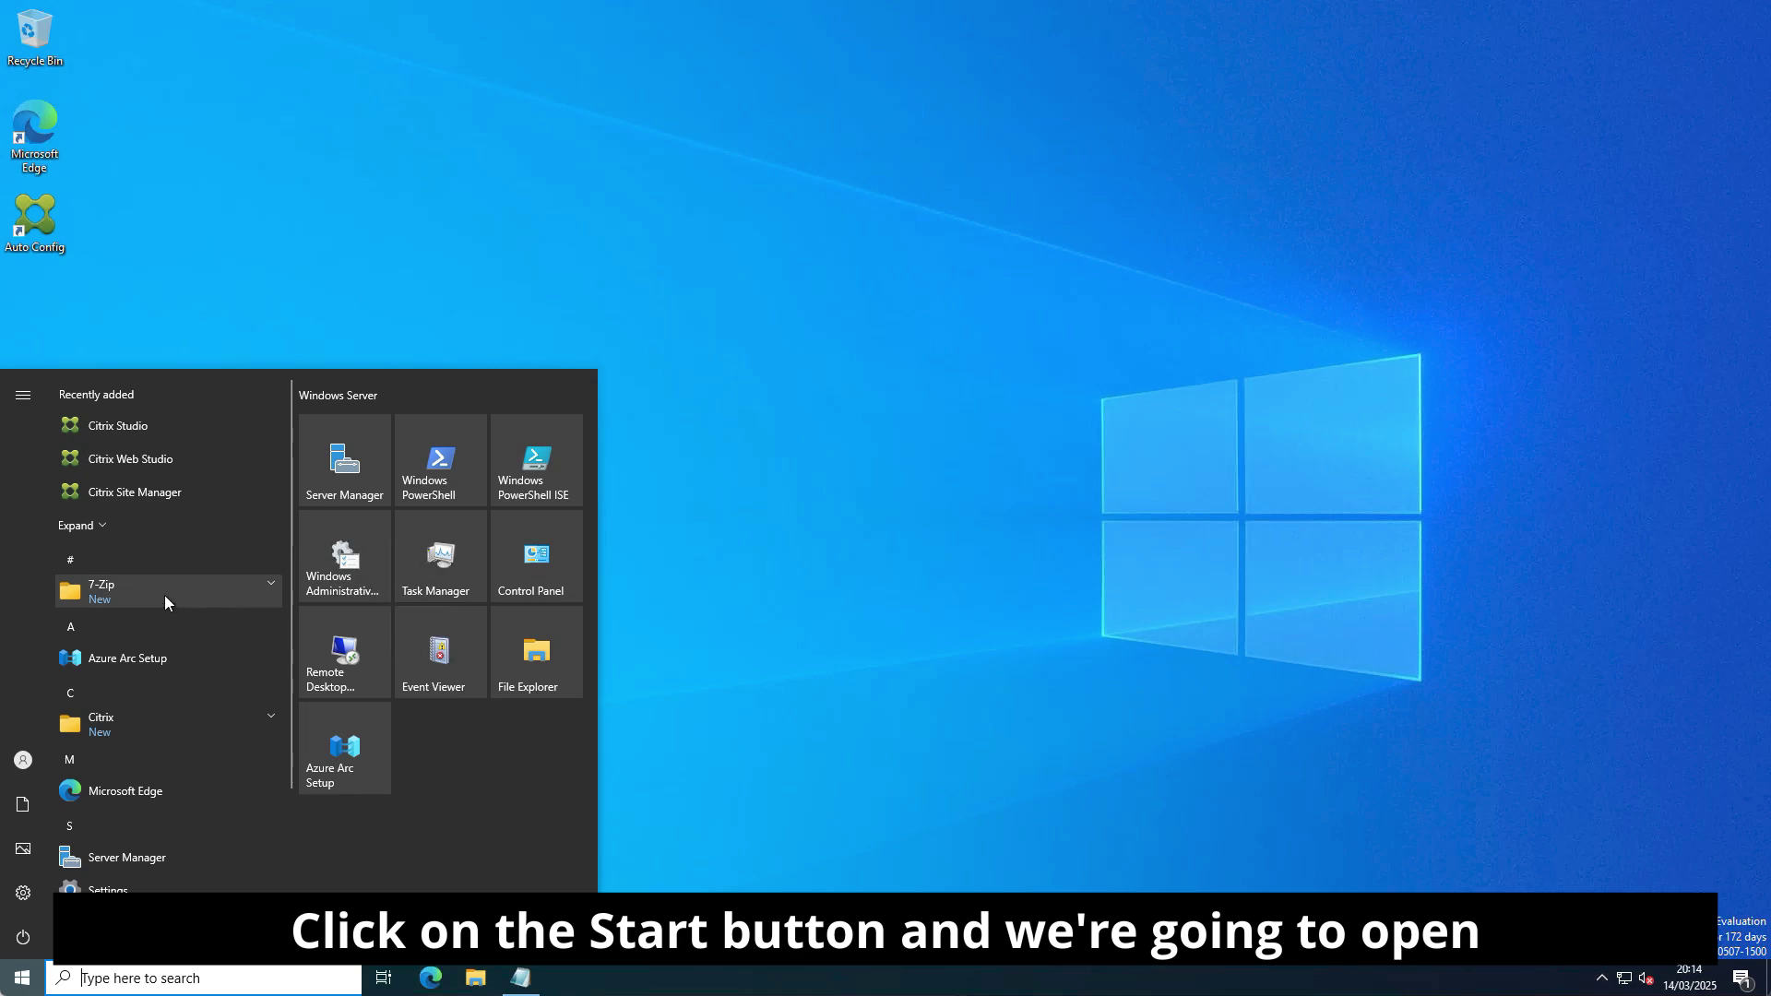
{"action": "left_click", "coordinate": [120, 718]}
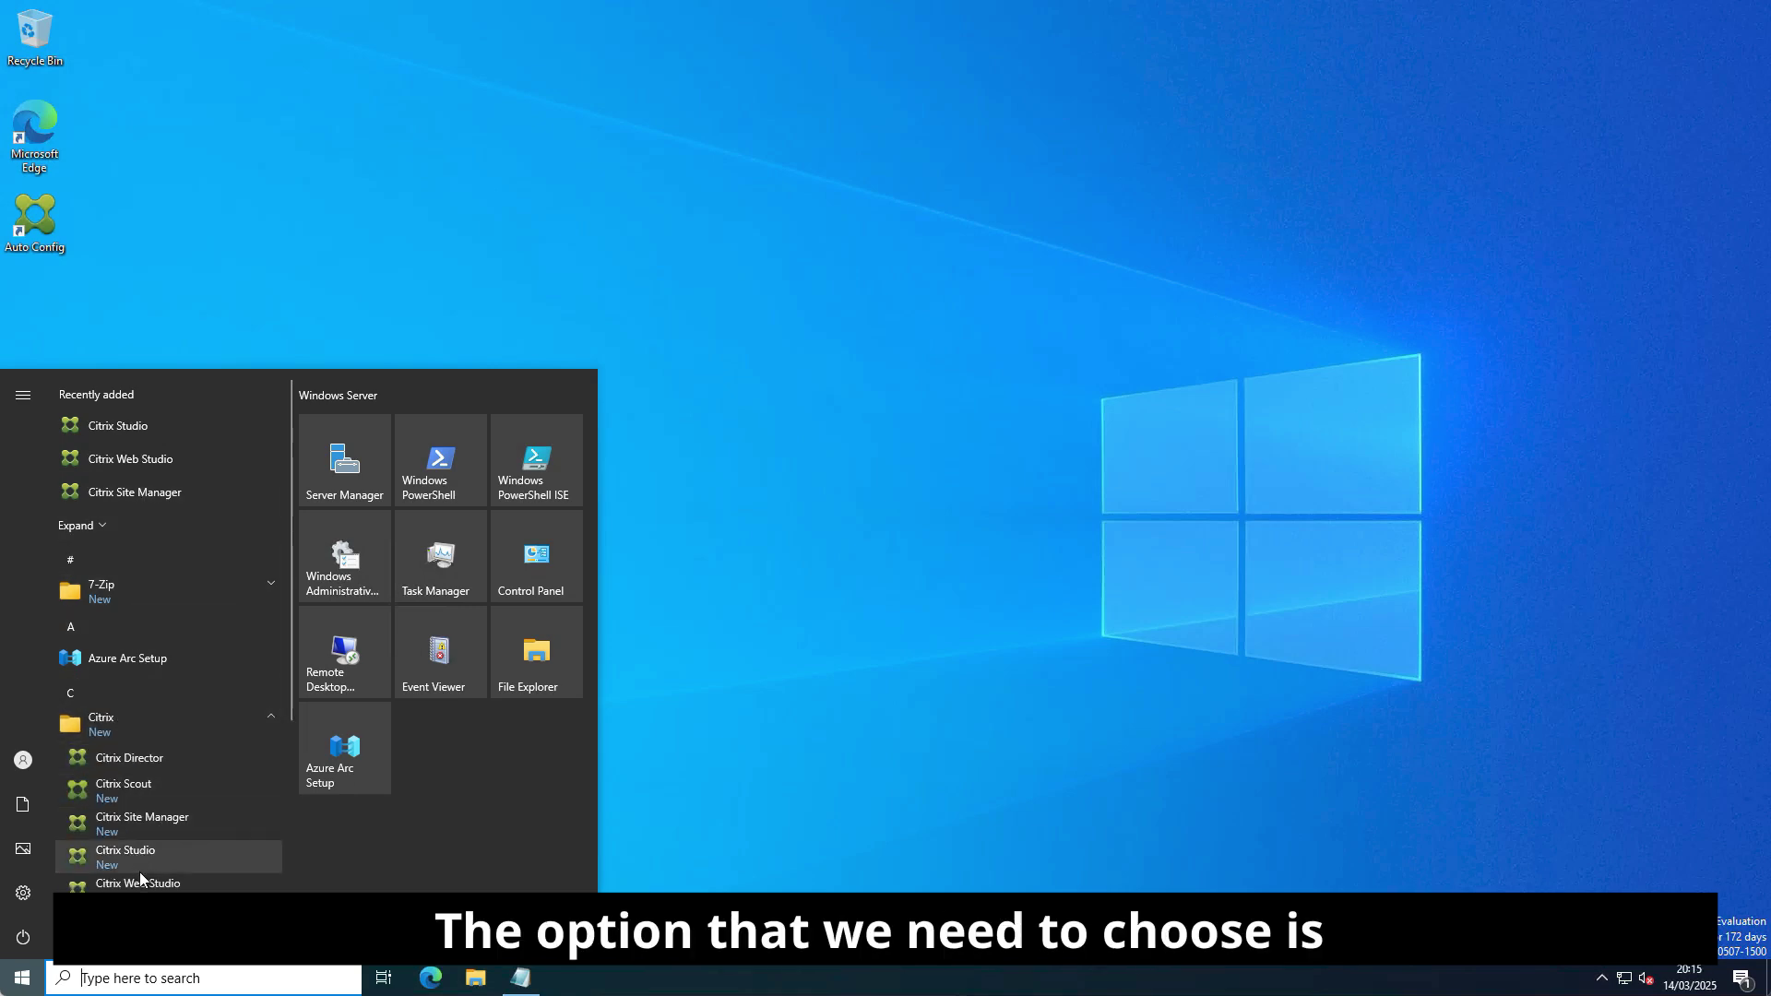
{"action": "left_click", "coordinate": [139, 824]}
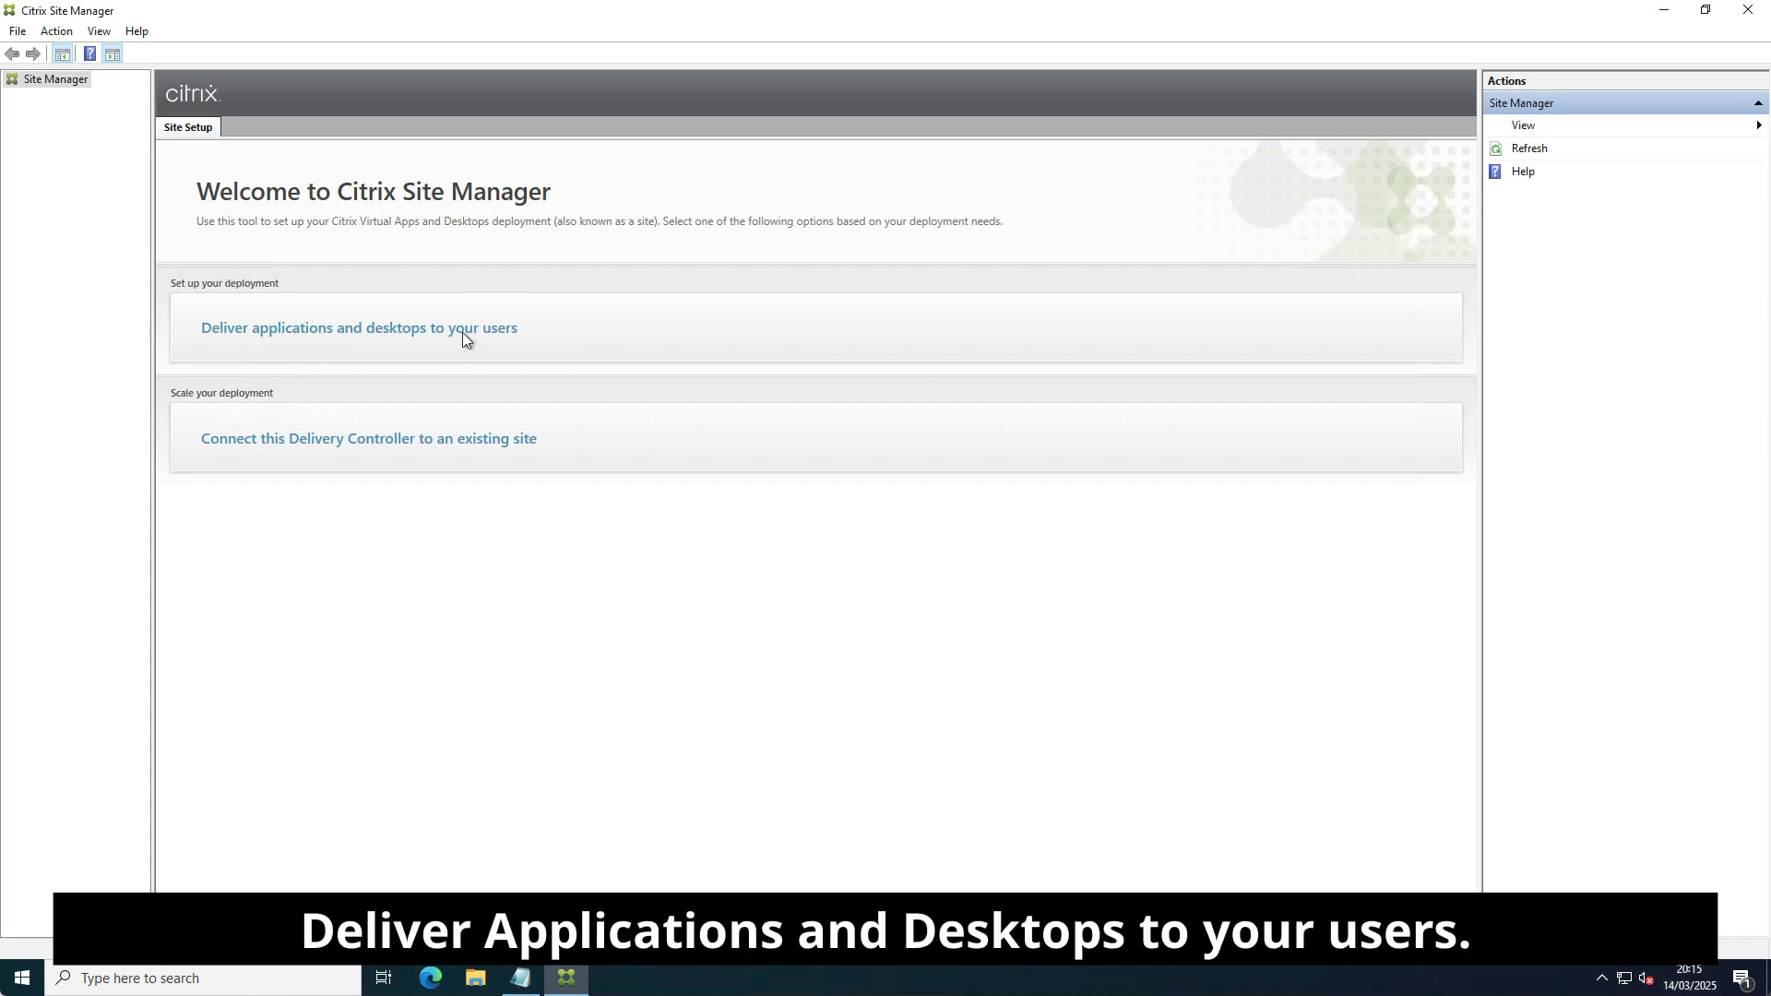
Create a new site named CTXLAB, copied from the Notepad links, and continue to Databases.
{"action": "left_click", "coordinate": [539, 323]}
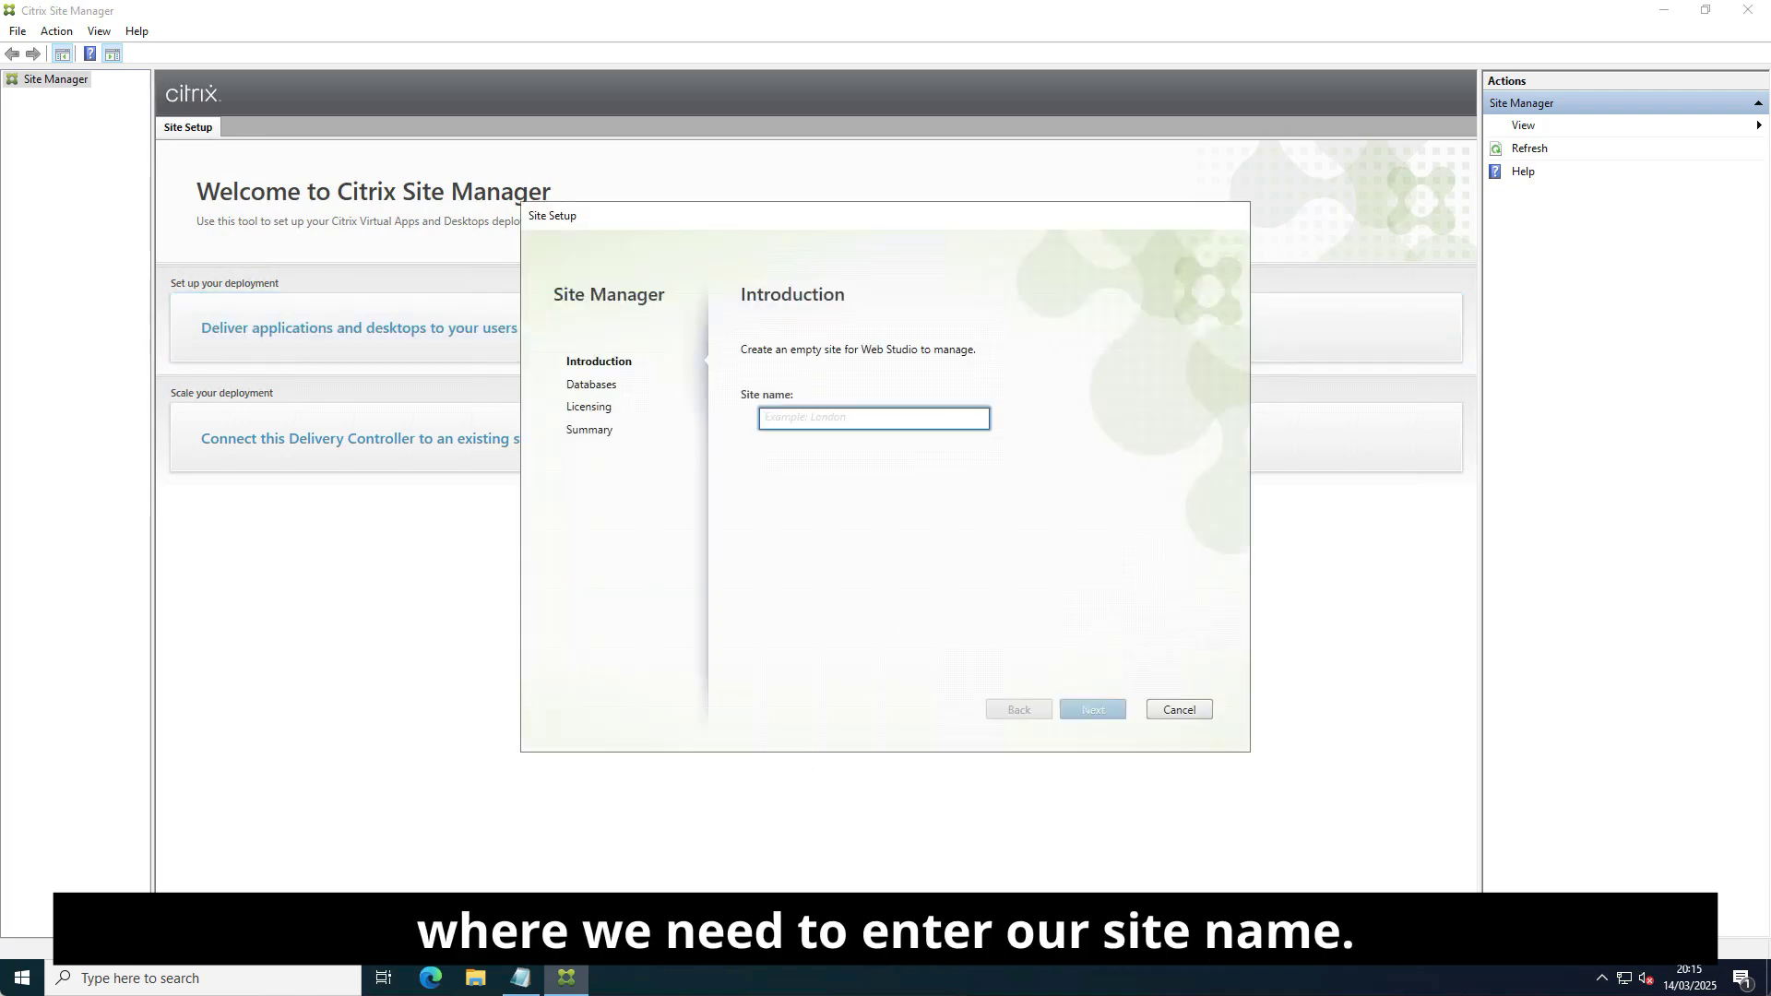
{"action": "left_click", "coordinate": [521, 978]}
{"action": "left_click_drag", "start_coordinate": [207, 364], "coordinate": [114, 368]}
{"action": "key", "text": "ctrl+c"}
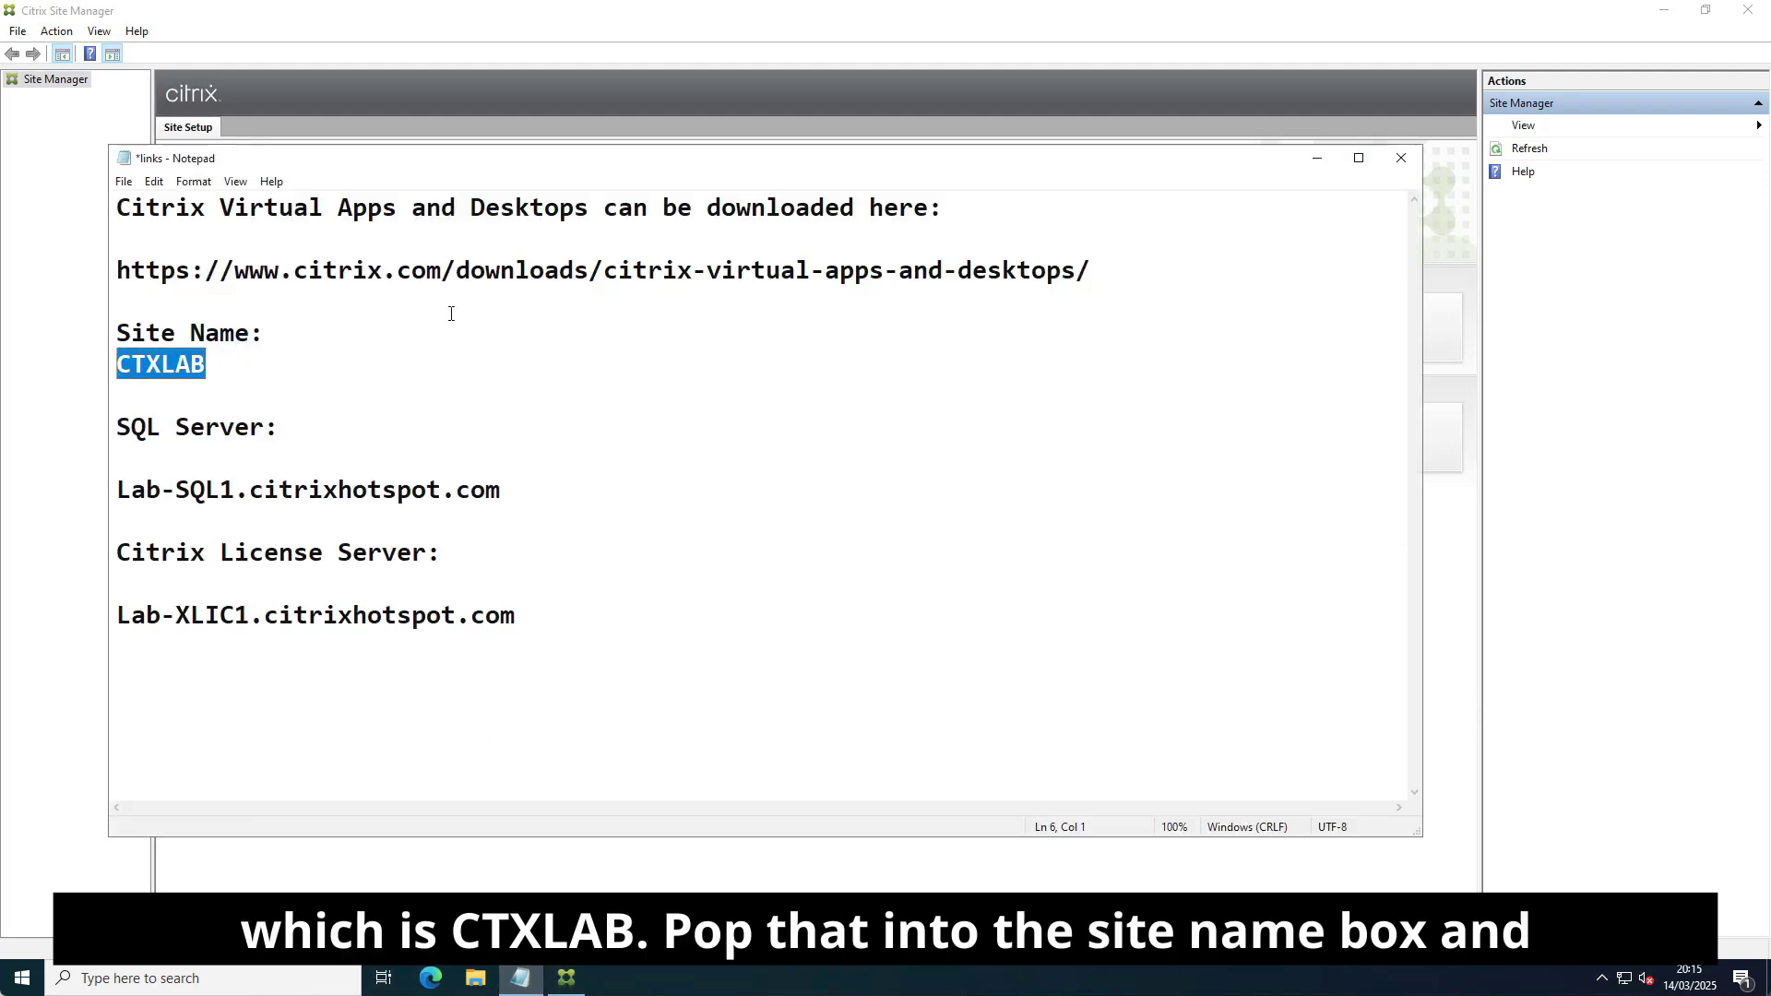
{"action": "left_click", "coordinate": [1317, 158]}
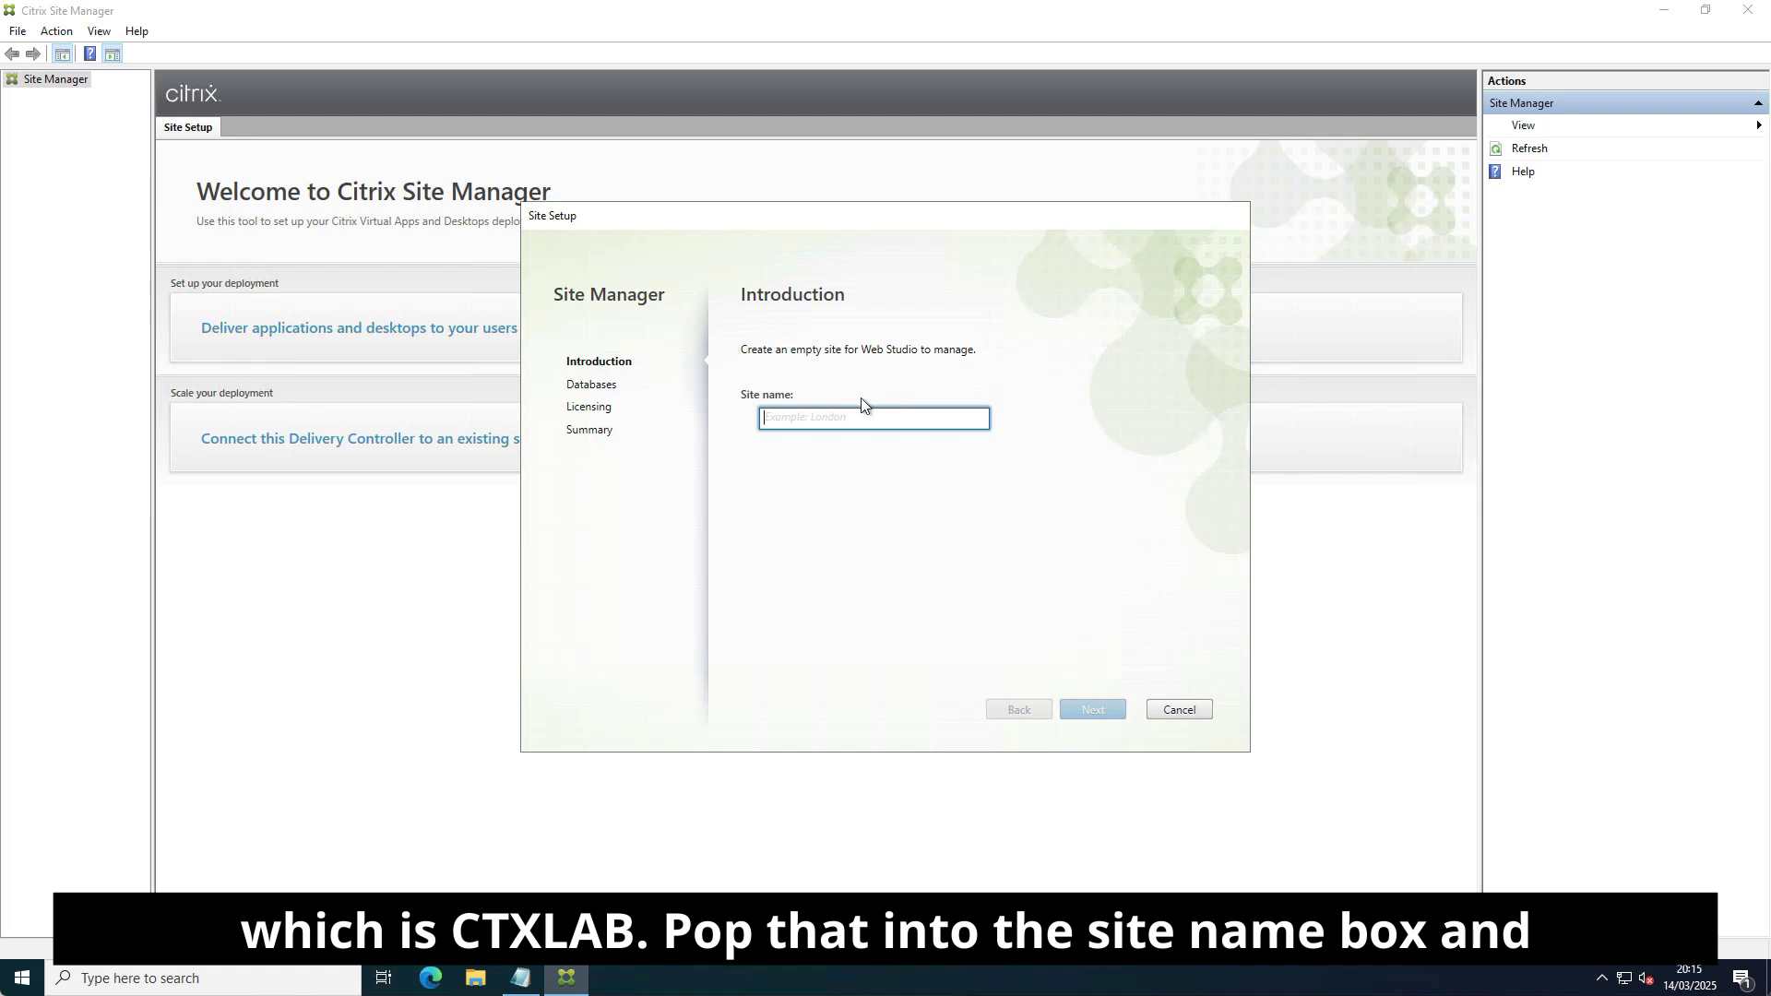
{"action": "key", "text": "ctrl+v"}
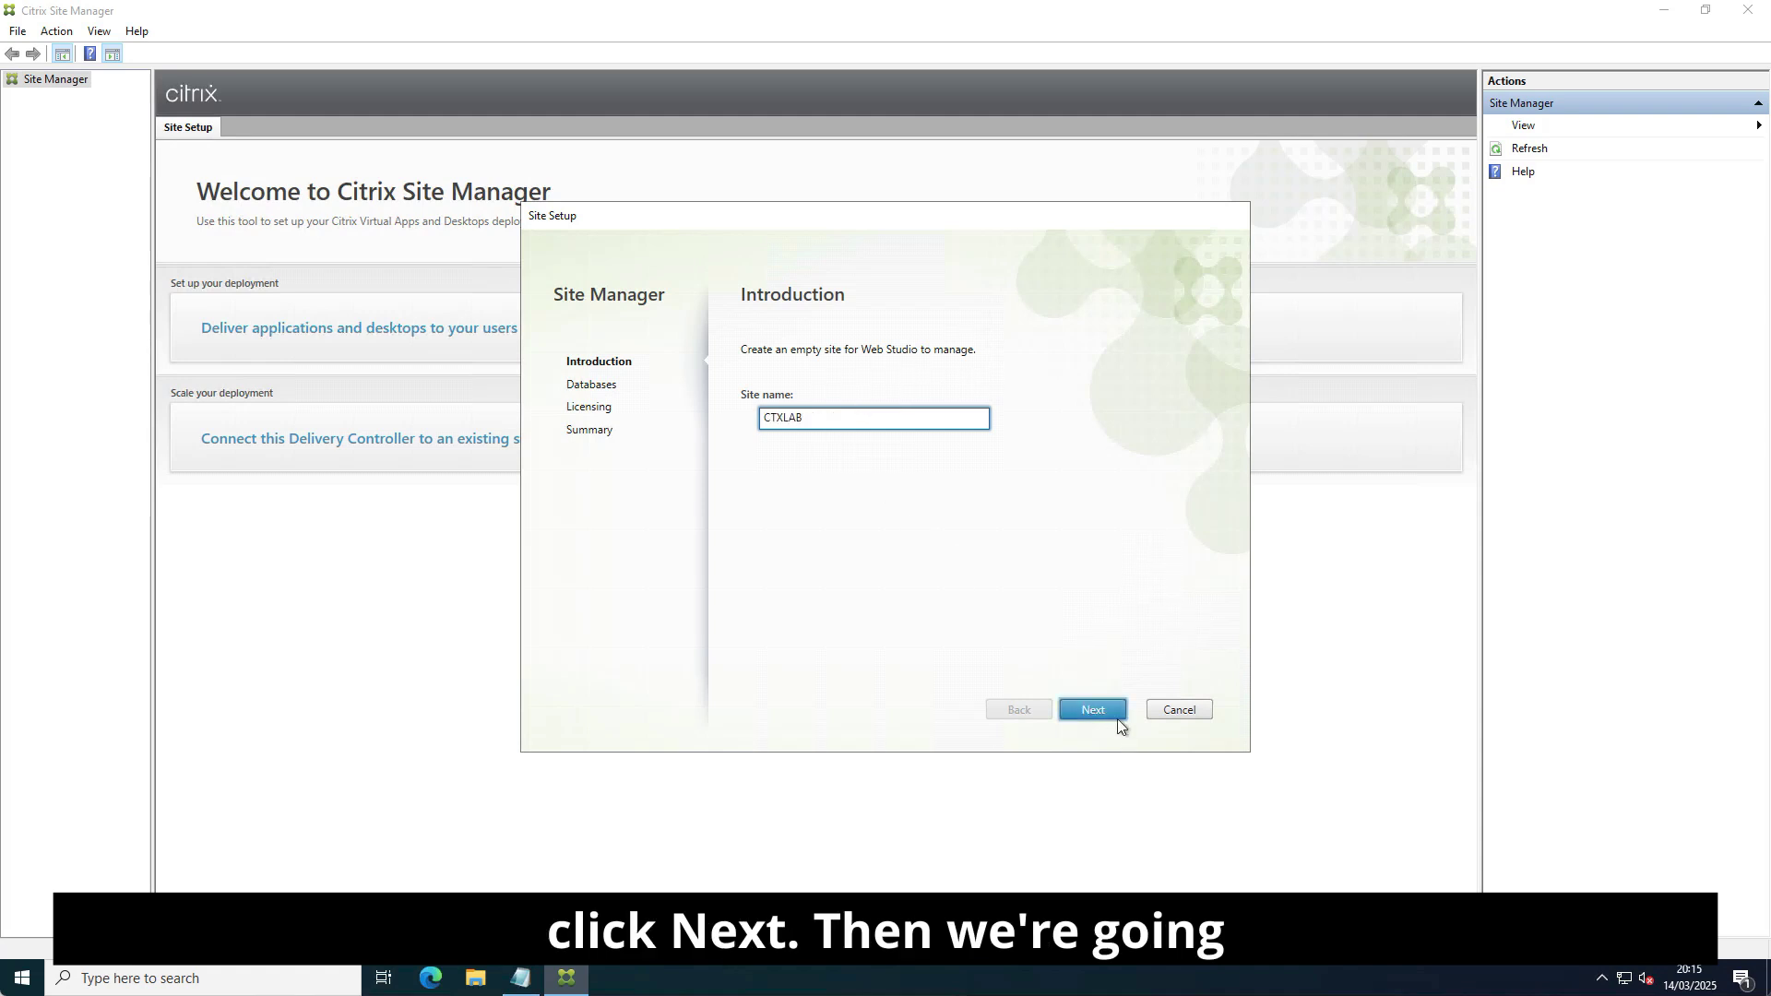
{"action": "left_click", "coordinate": [1096, 710]}
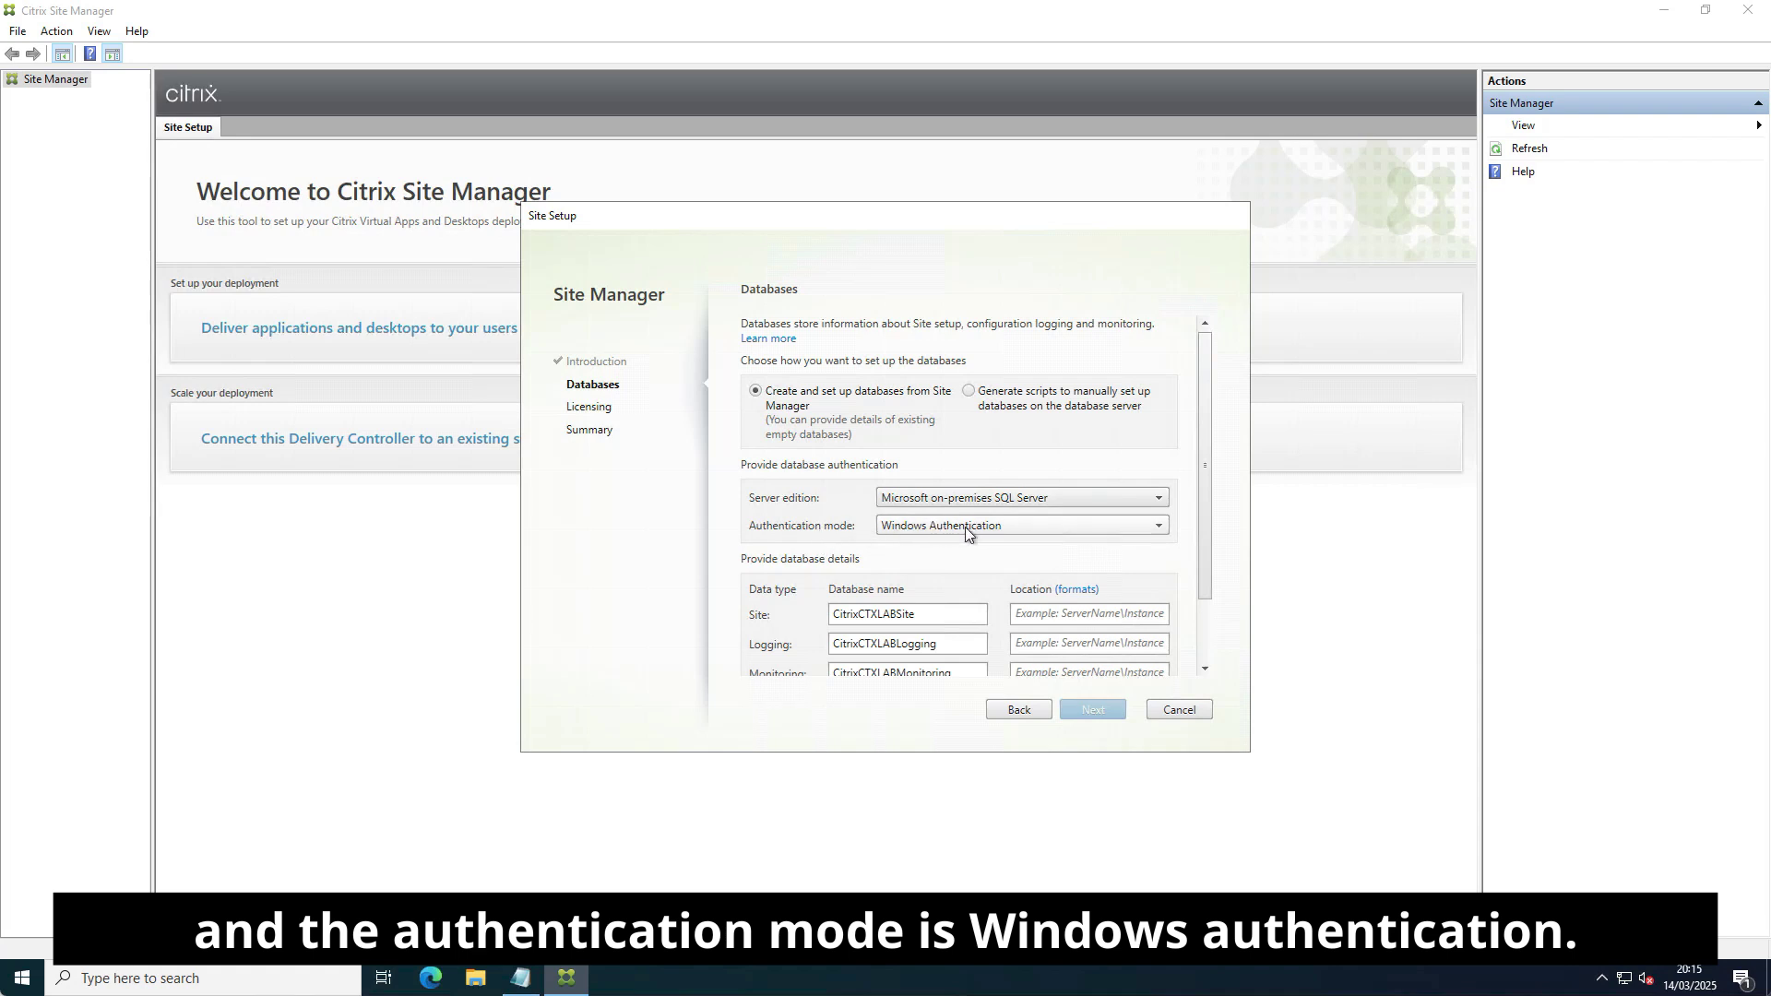
Rename the Site and Logging databases to CTXLAB-Site and CTXLAB-Logging.
{"action": "left_click_drag", "start_coordinate": [1198, 473], "coordinate": [1204, 541]}
{"action": "left_click_drag", "start_coordinate": [859, 534], "coordinate": [818, 533]}
{"action": "key", "text": "Delete"}
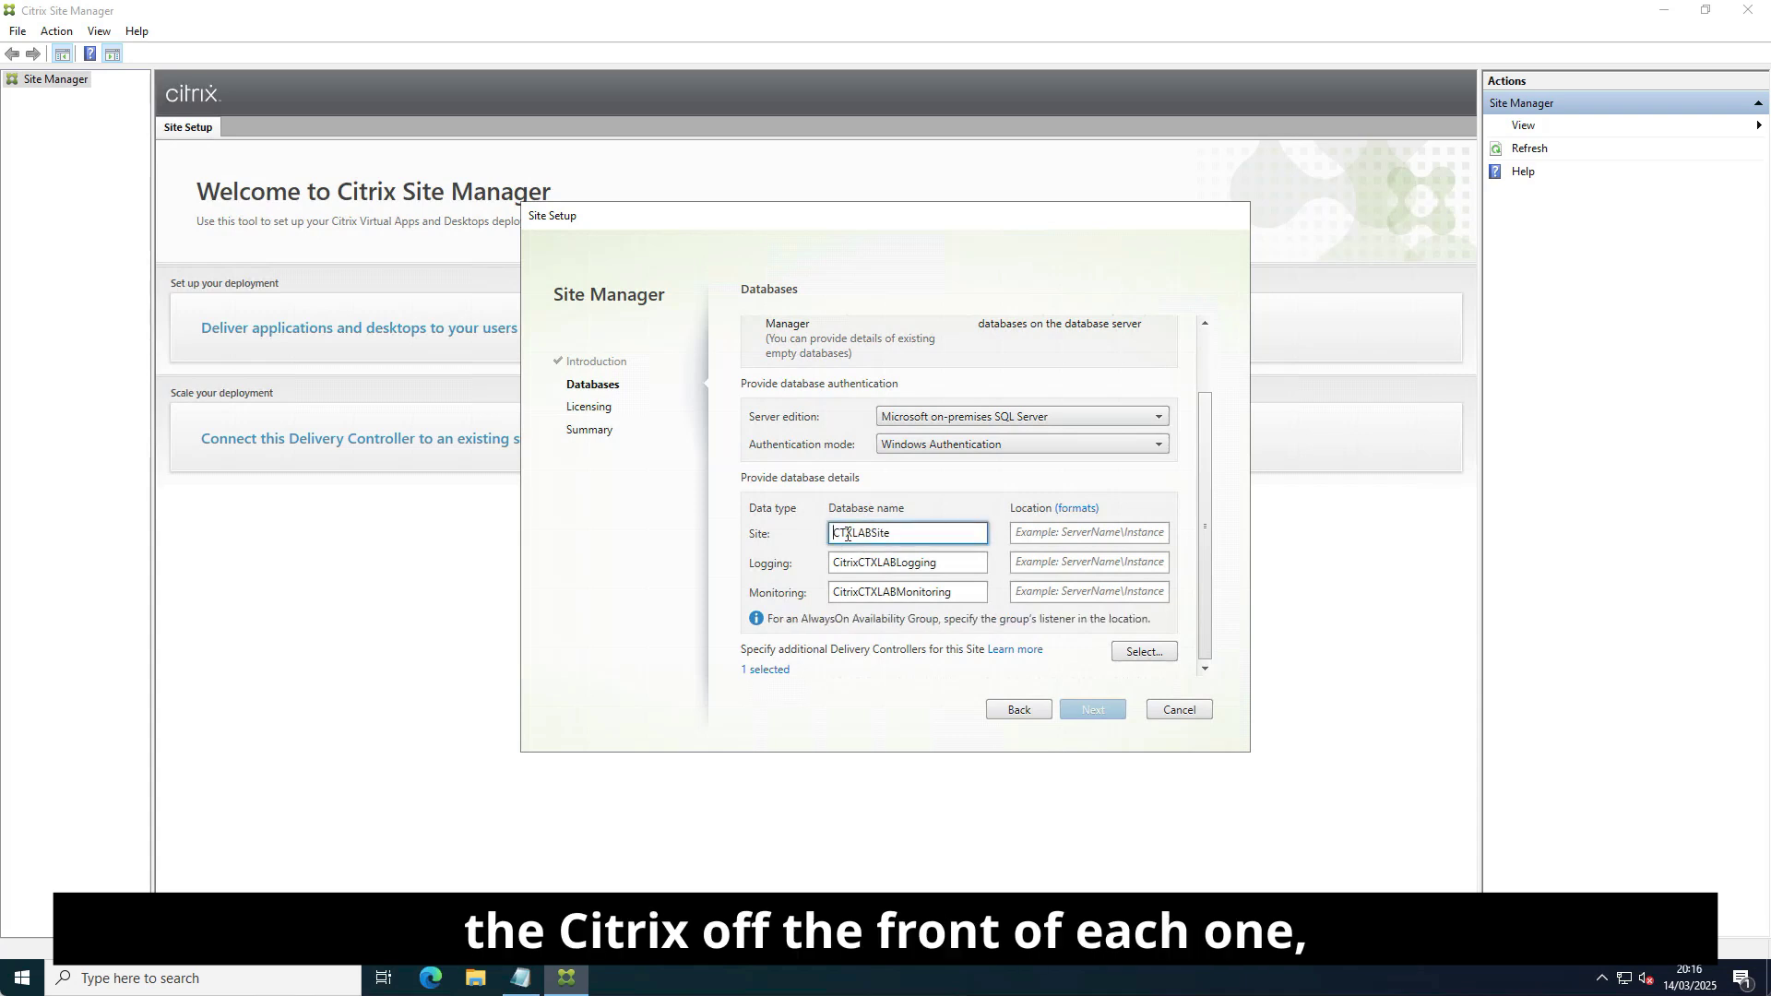
{"action": "key", "text": "Right"}
{"action": "key", "text": "Right"}
{"action": "key", "text": "Right"}
{"action": "key", "text": "Right"}
{"action": "key", "text": "Right"}
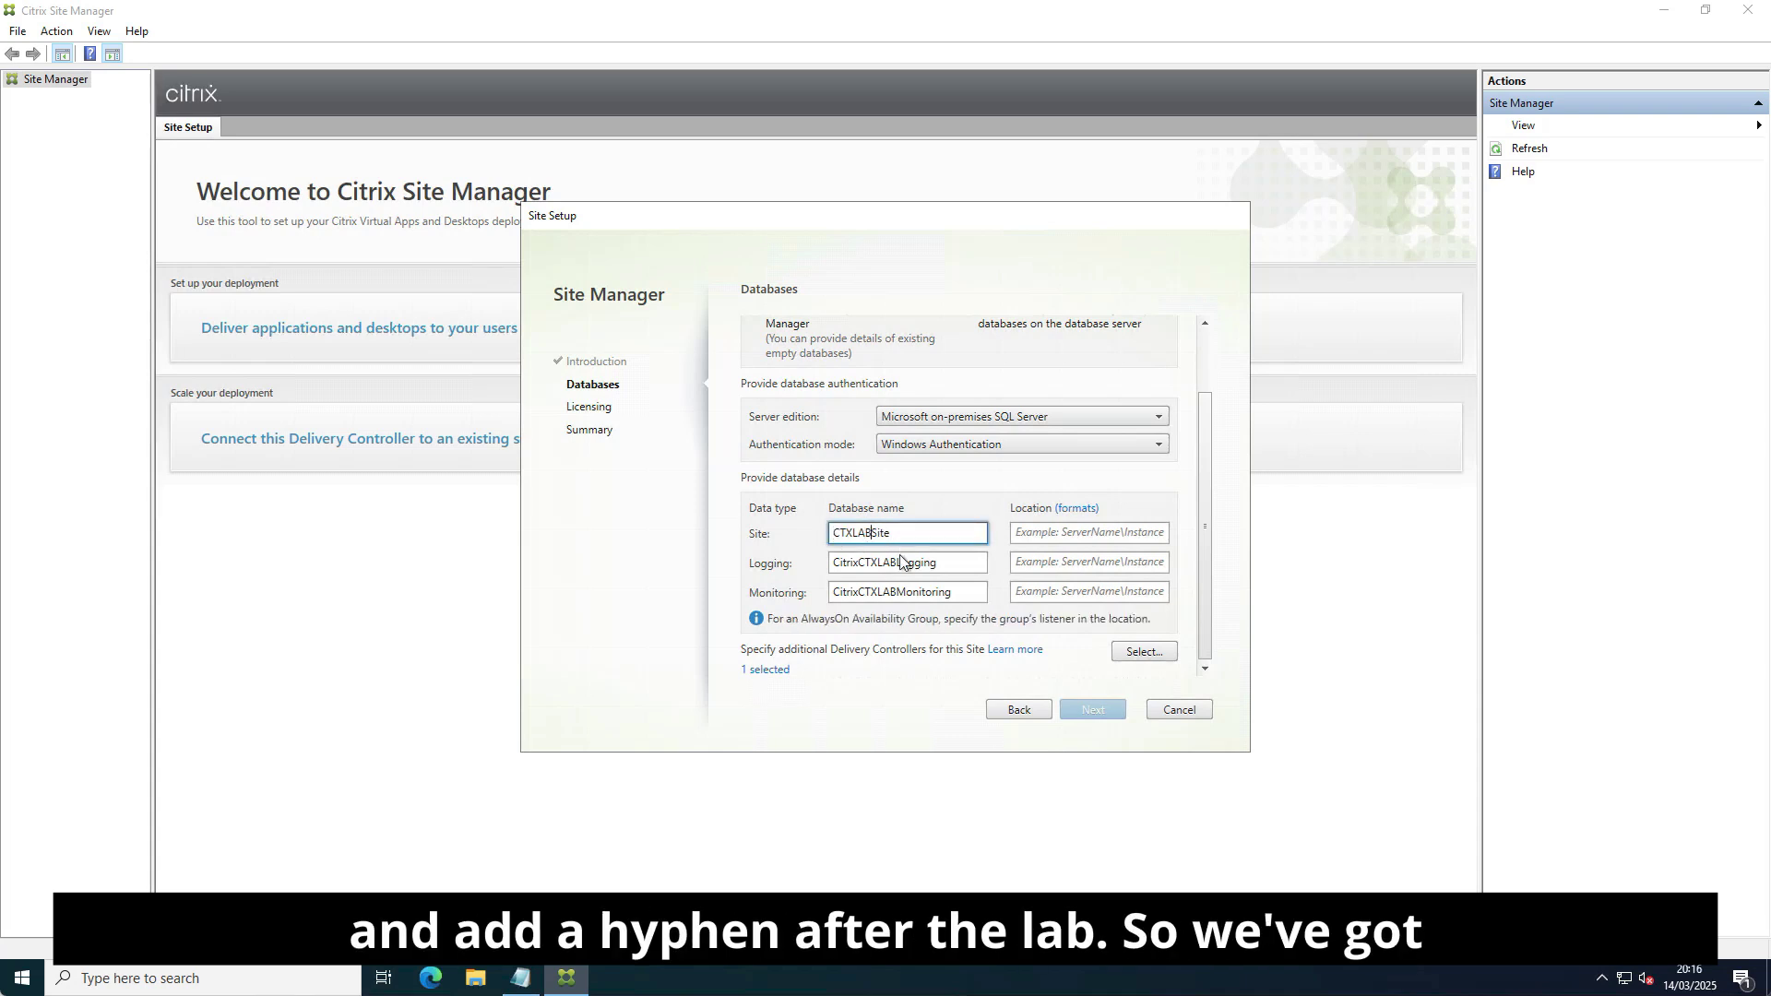
{"action": "type", "text": "-"}
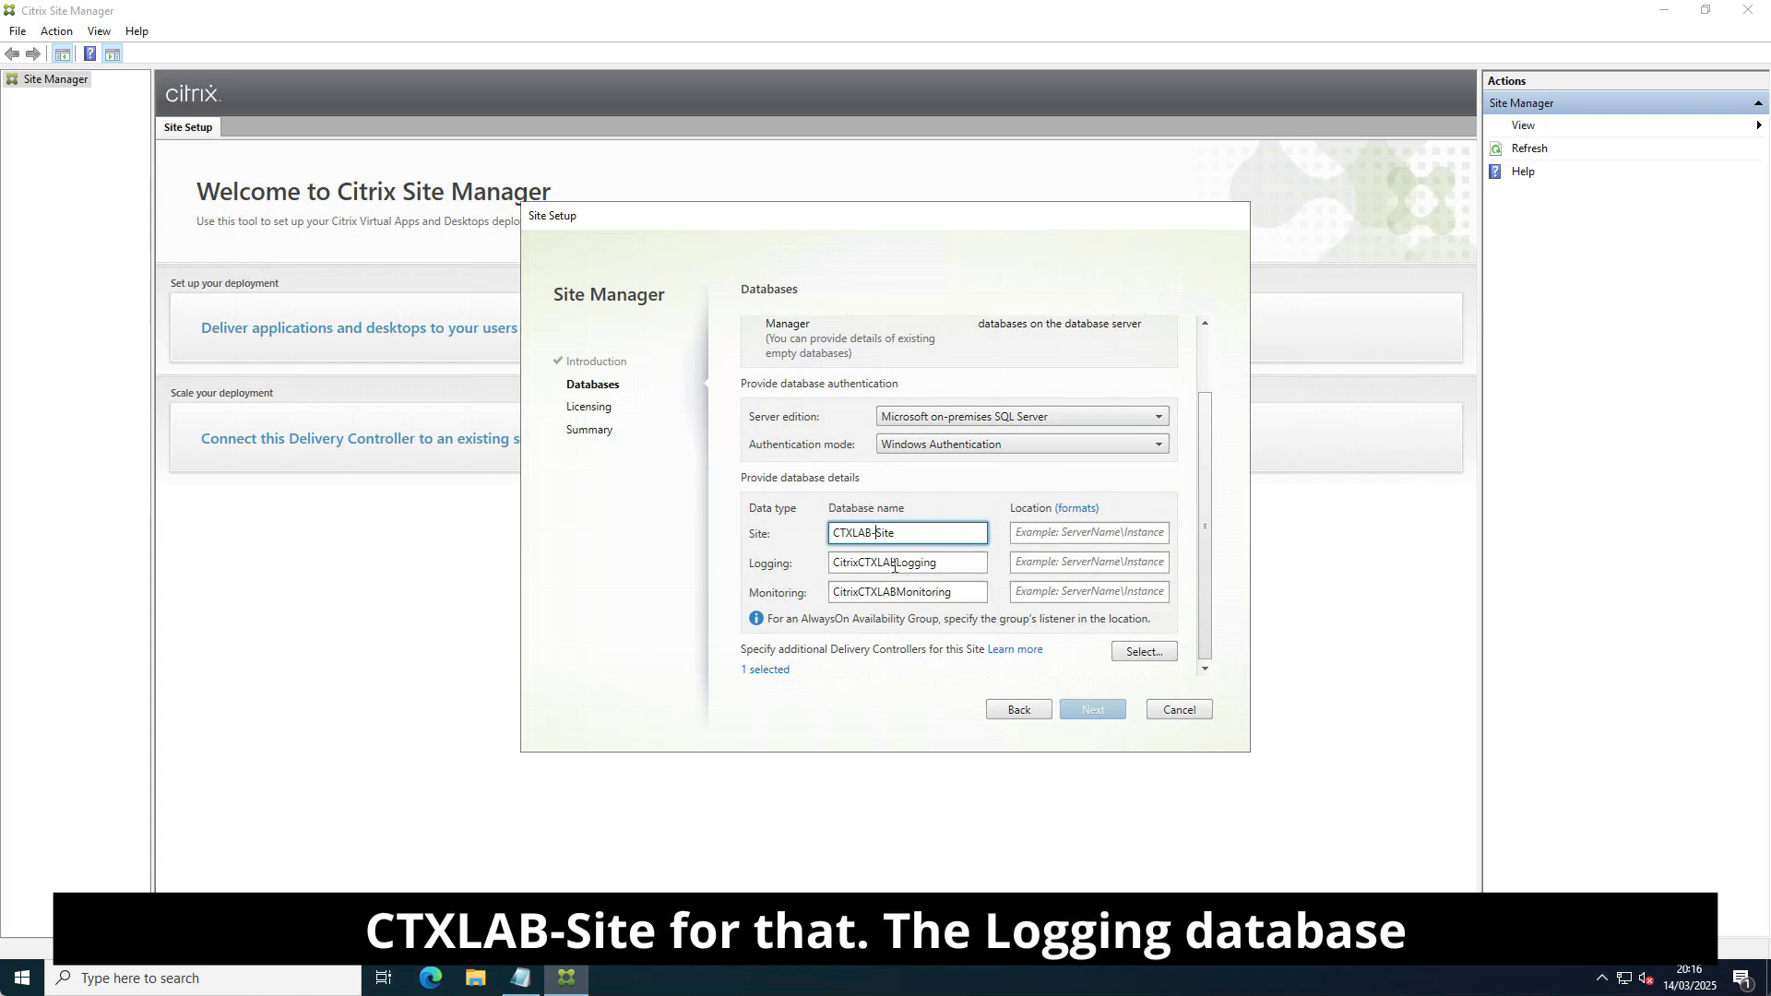
{"action": "left_click_drag", "start_coordinate": [858, 569], "coordinate": [827, 569]}
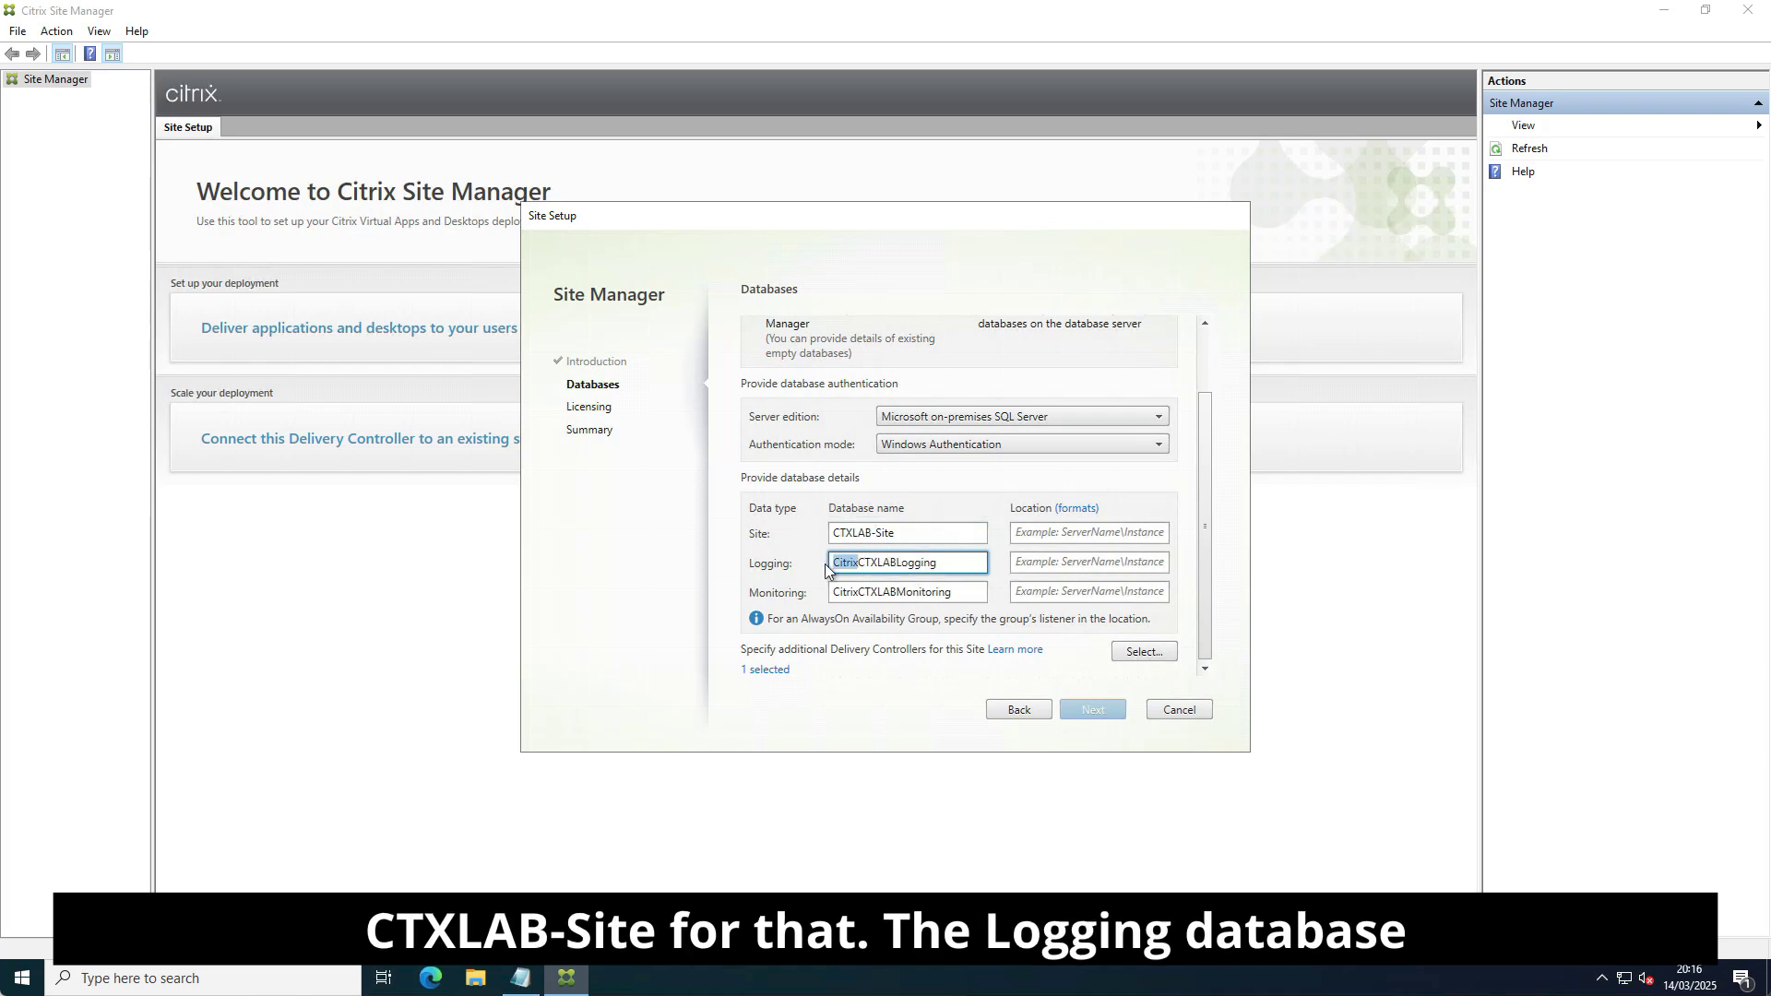
{"action": "key", "text": "BackSpace"}
{"action": "left_click", "coordinate": [872, 564]}
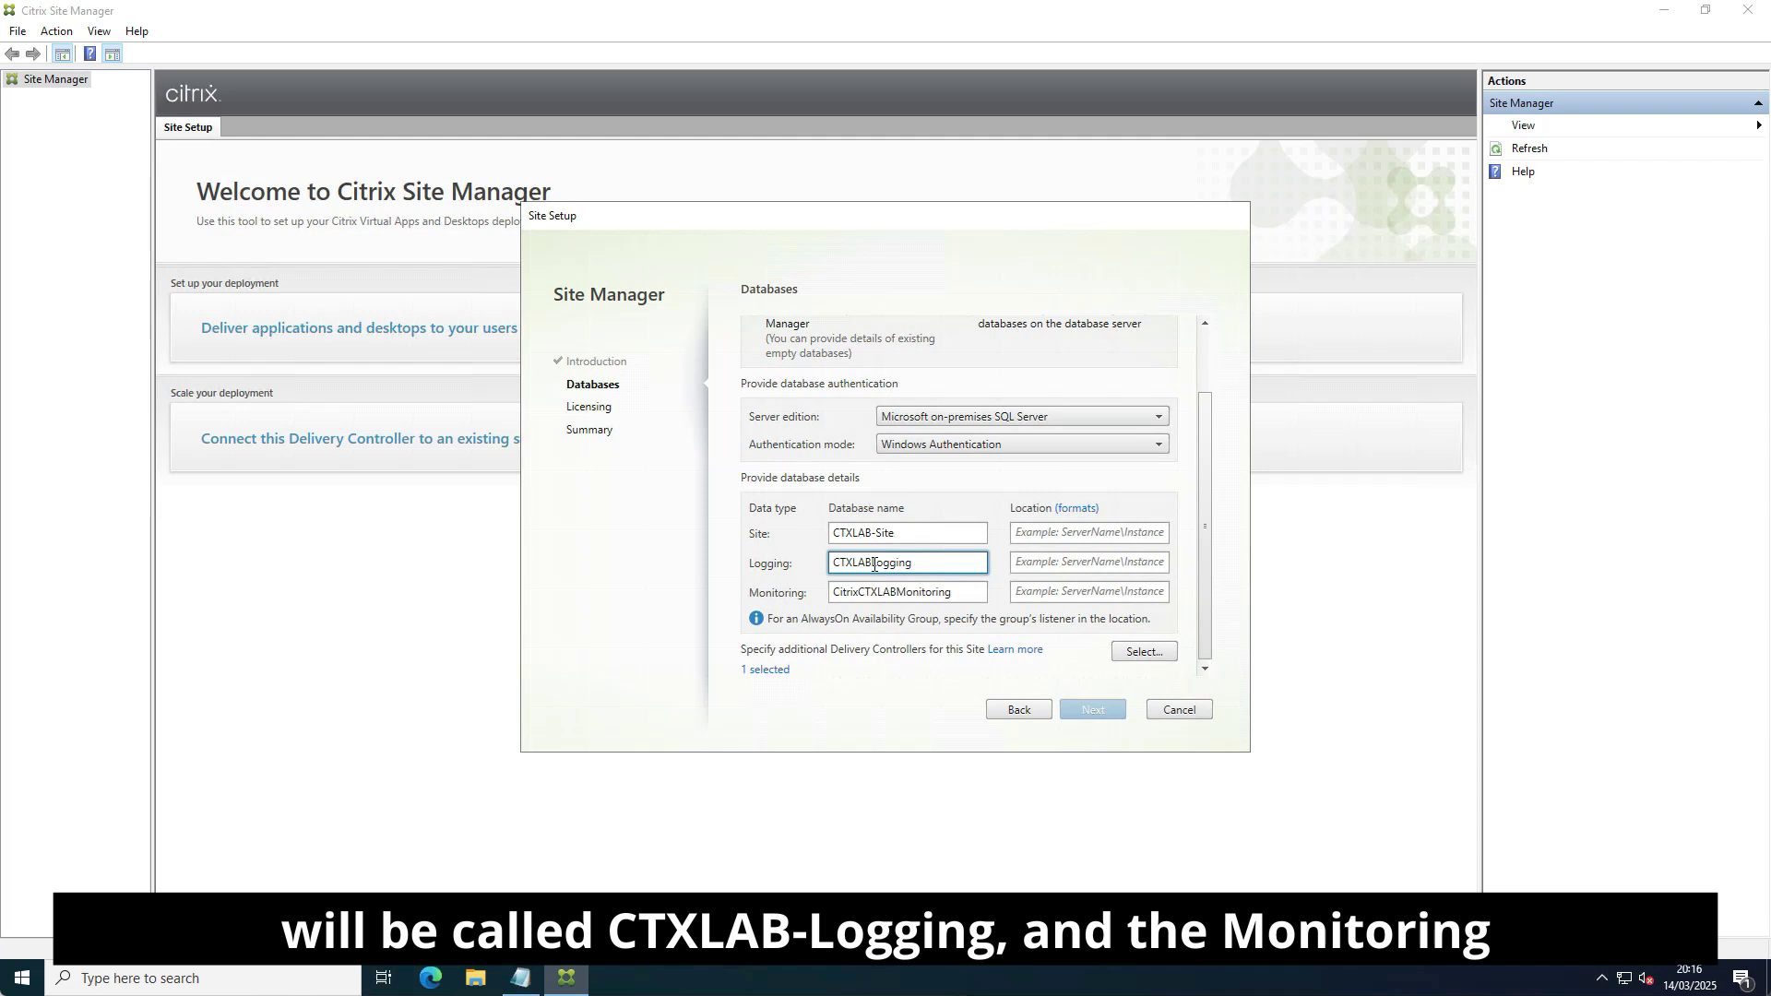
{"action": "type", "text": "-"}
Rename the Monitoring database to CTXLAB-Monitoring and copy SQL server name Lab-SQL1.citrixhotspot.com from the notes.
{"action": "left_click_drag", "start_coordinate": [864, 591], "coordinate": [837, 595]}
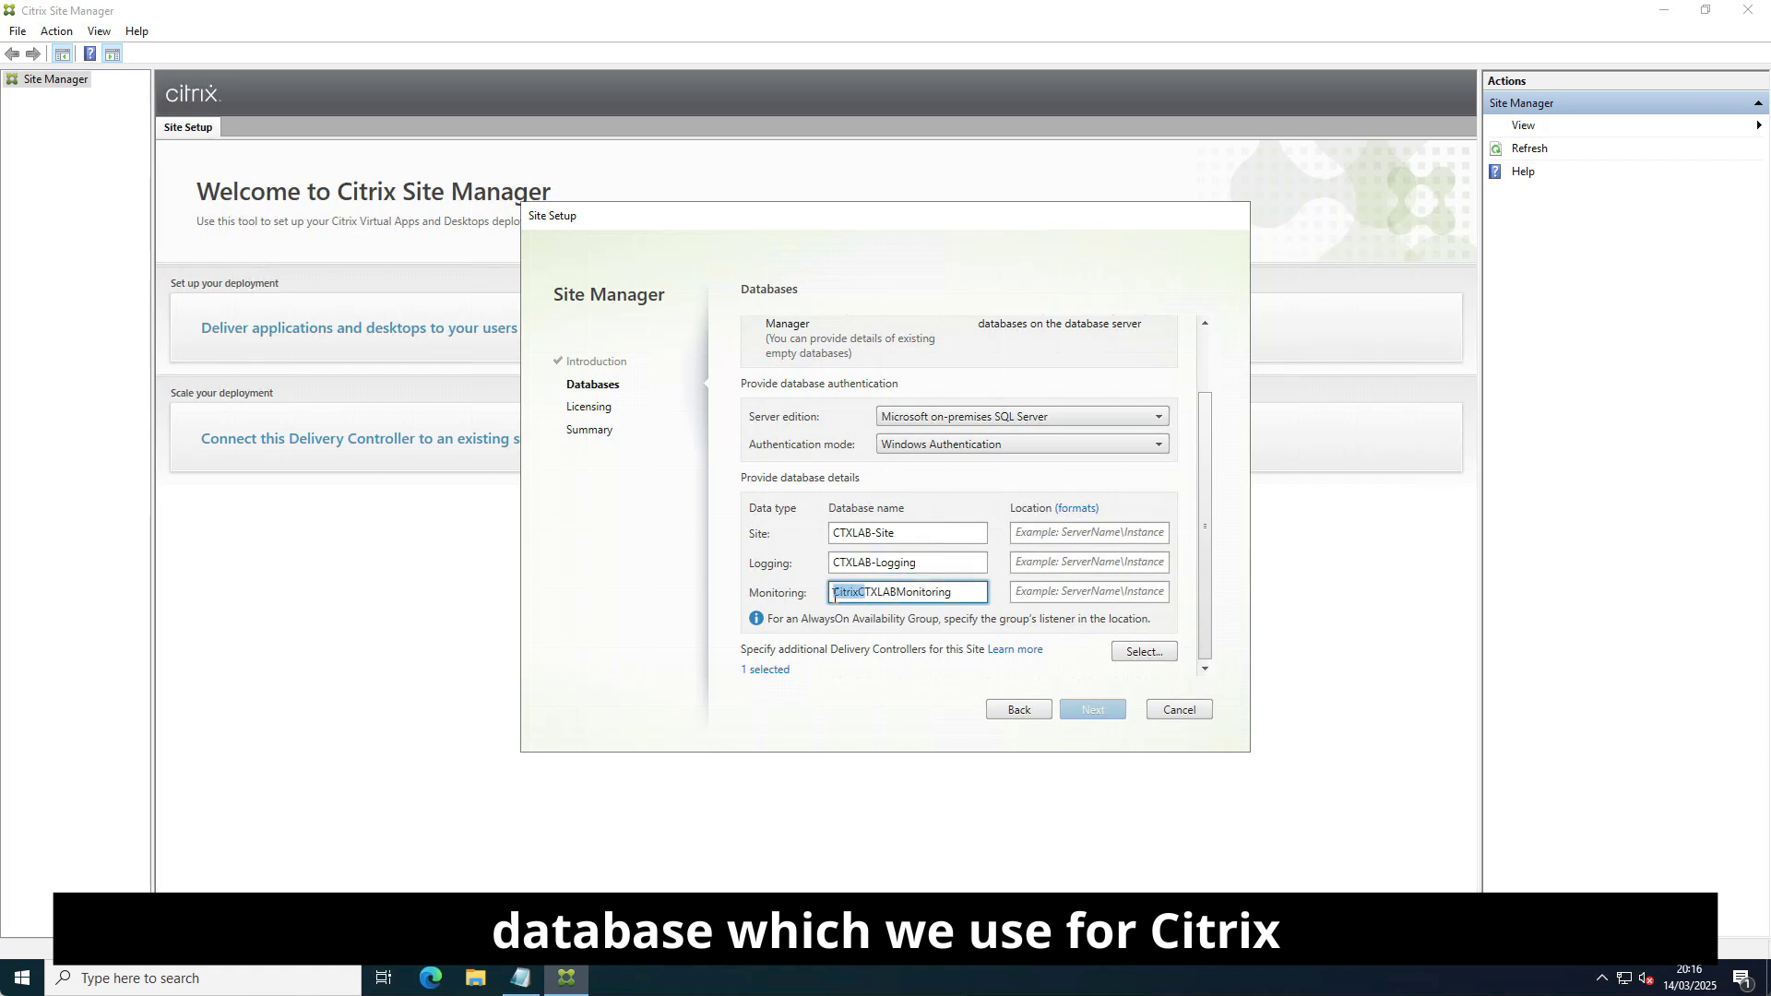
{"action": "key", "text": "BackSpace"}
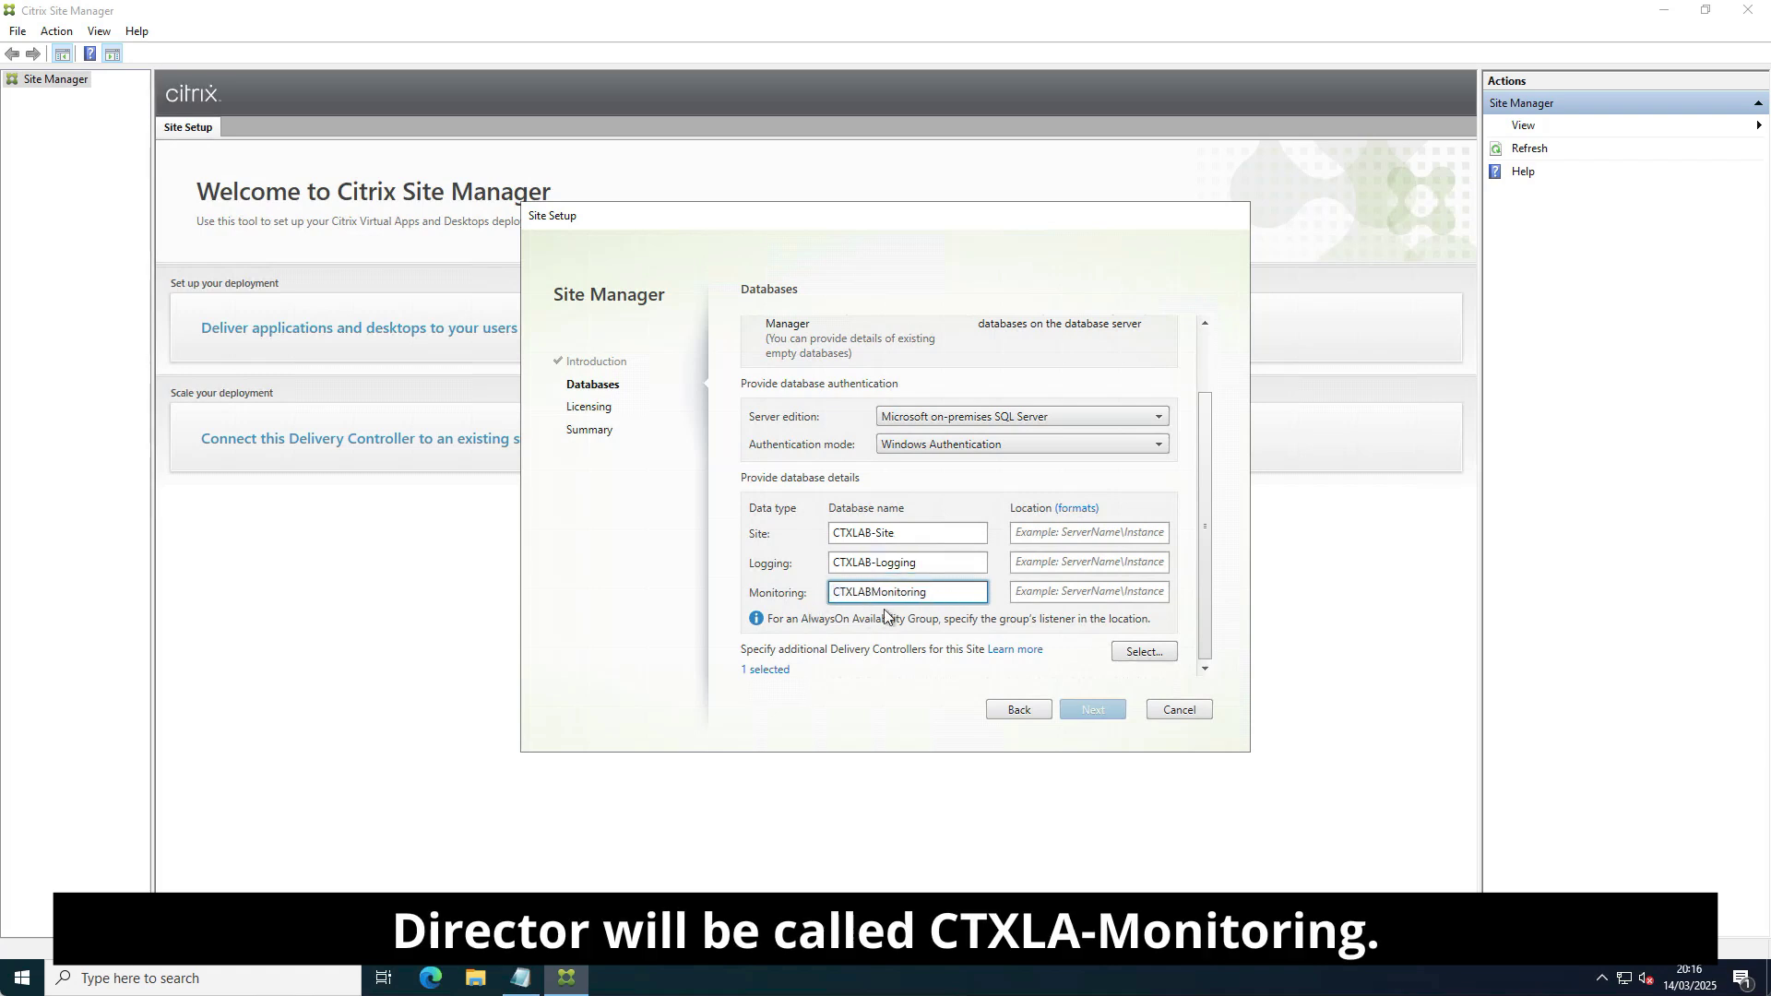
{"action": "left_click", "coordinate": [868, 595]}
{"action": "key", "text": "Right"}
{"action": "type", "text": "-"}
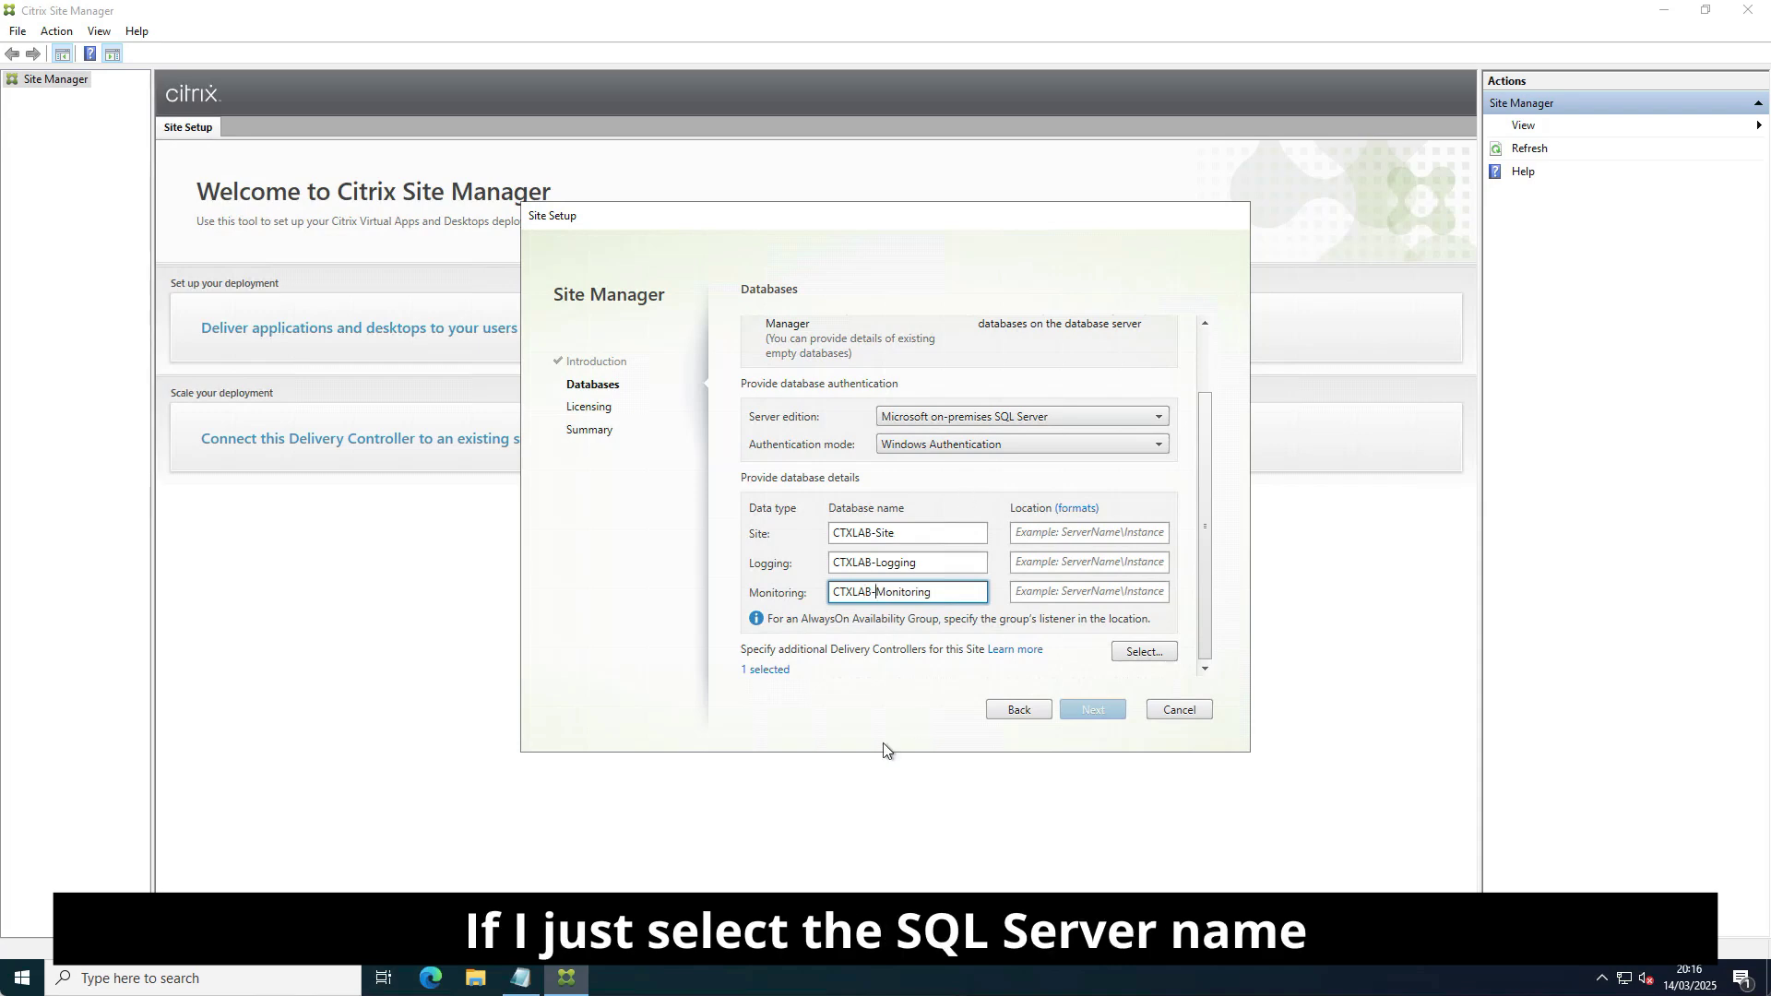
{"action": "left_click", "coordinate": [523, 981]}
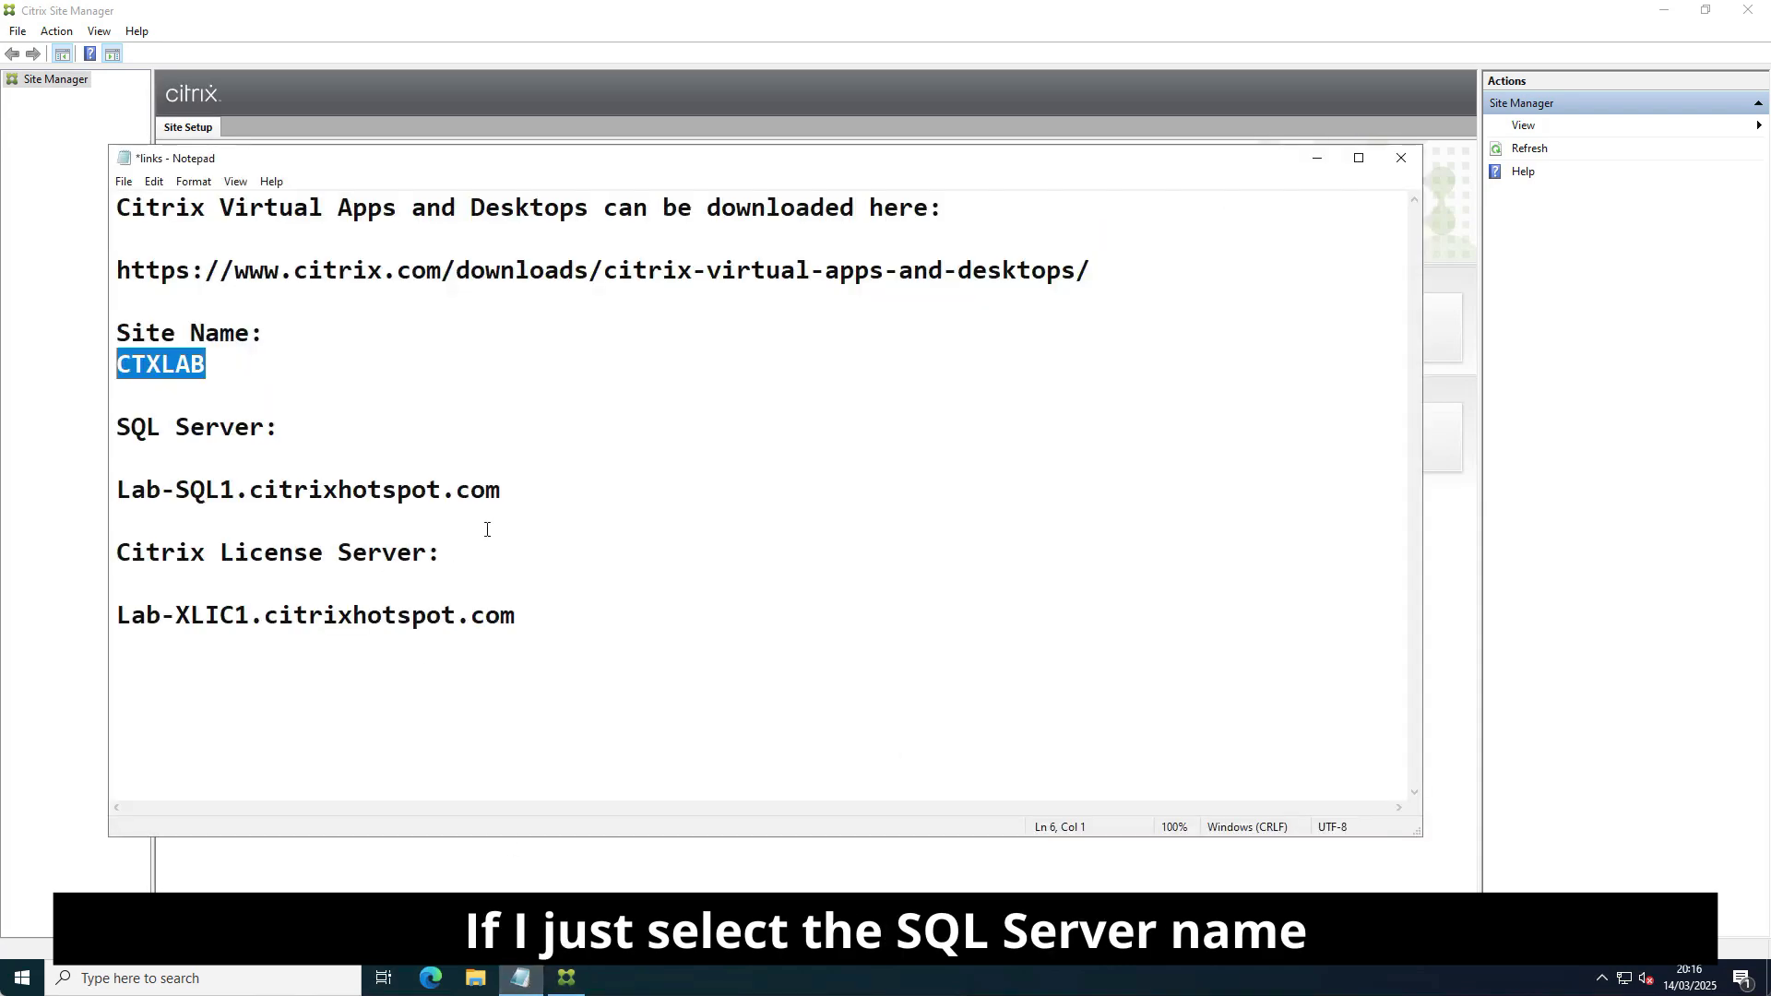
{"action": "left_click_drag", "start_coordinate": [505, 492], "coordinate": [114, 492]}
{"action": "key", "text": "ctrl+c"}
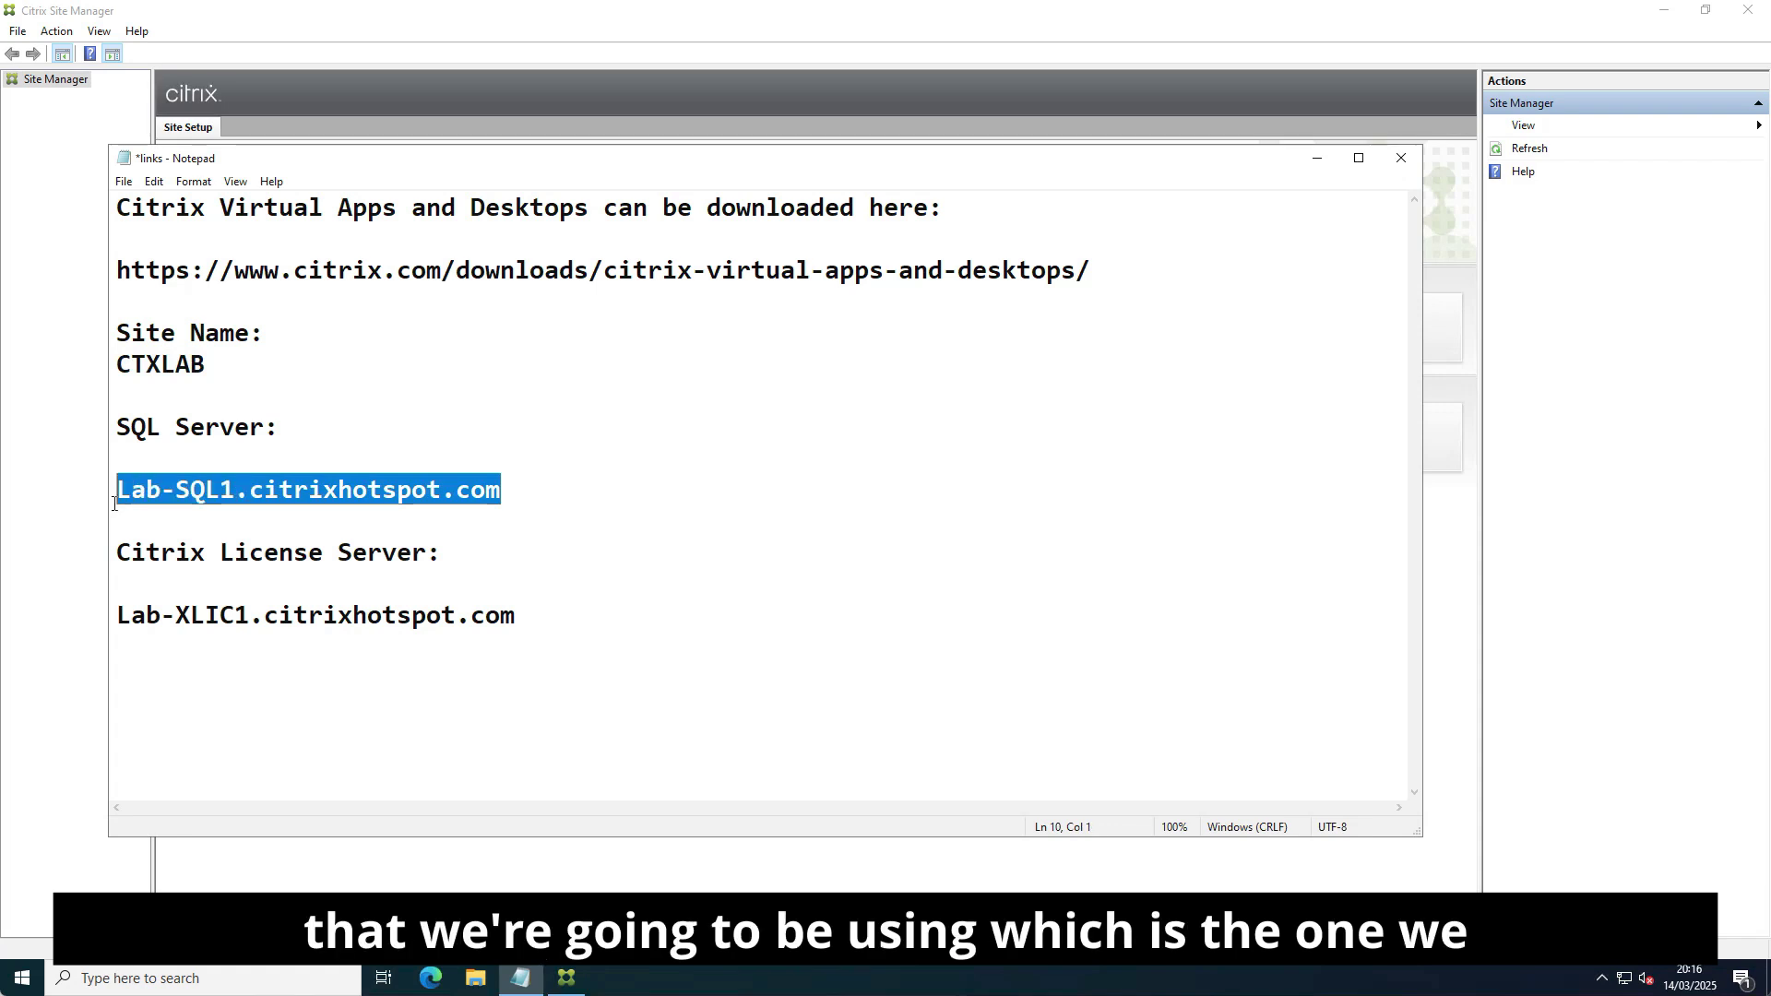
Paste Lab-SQL1.citrixhotspot.com as the location for the Site, Logging and Monitoring databases and proceed to Licensing.
{"action": "left_click", "coordinate": [1318, 159]}
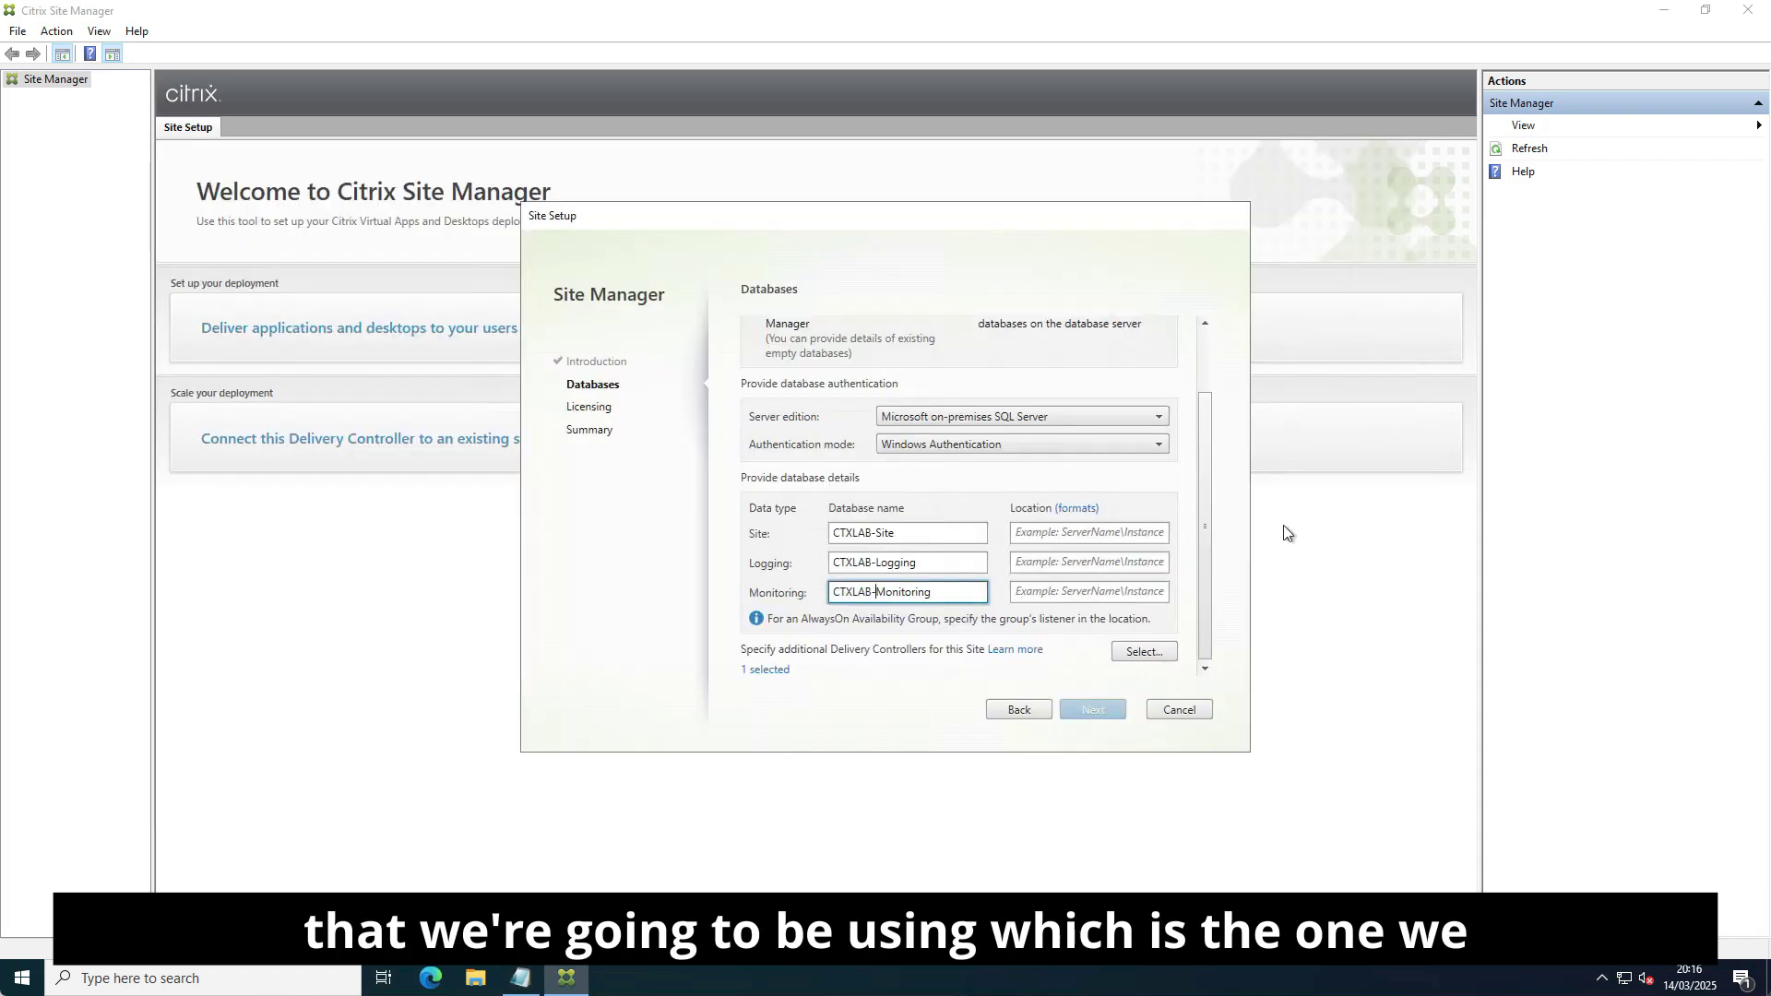
{"action": "left_click", "coordinate": [1070, 532]}
{"action": "key", "text": "ctrl+v"}
{"action": "left_click", "coordinate": [1053, 566]}
{"action": "key", "text": "ctrl+v"}
{"action": "left_click", "coordinate": [1126, 594]}
{"action": "key", "text": "ctrl+v"}
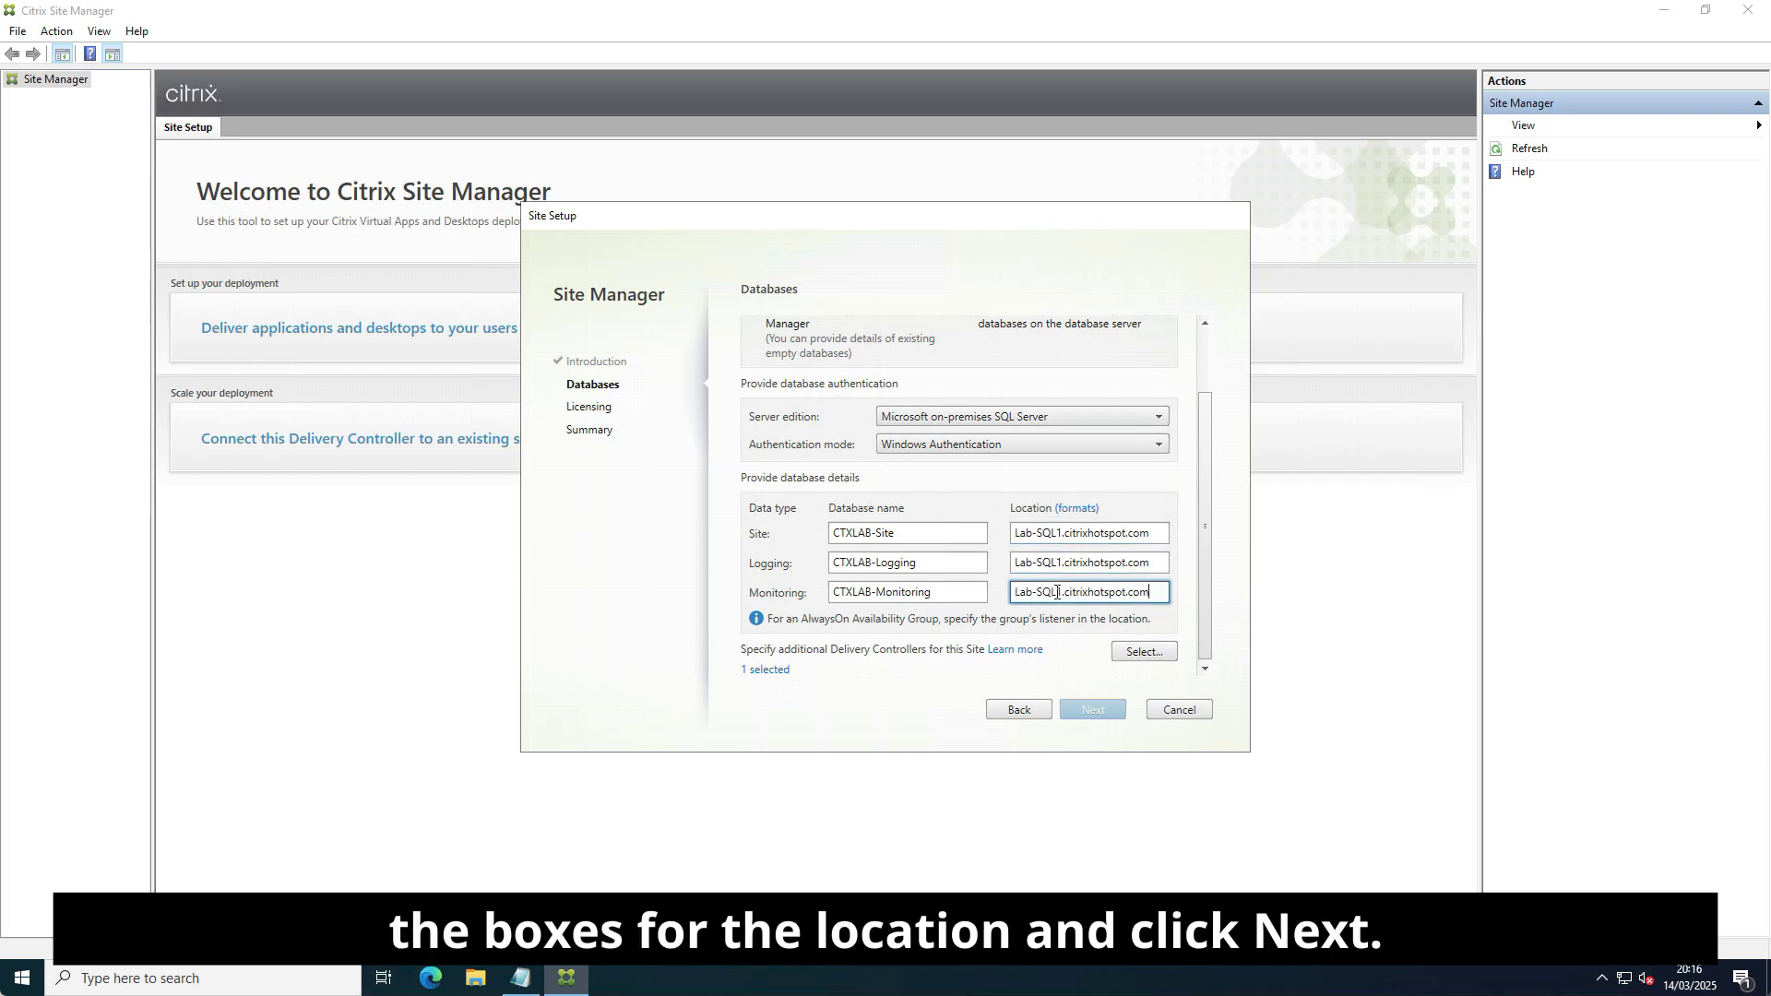
{"action": "left_click", "coordinate": [1105, 711]}
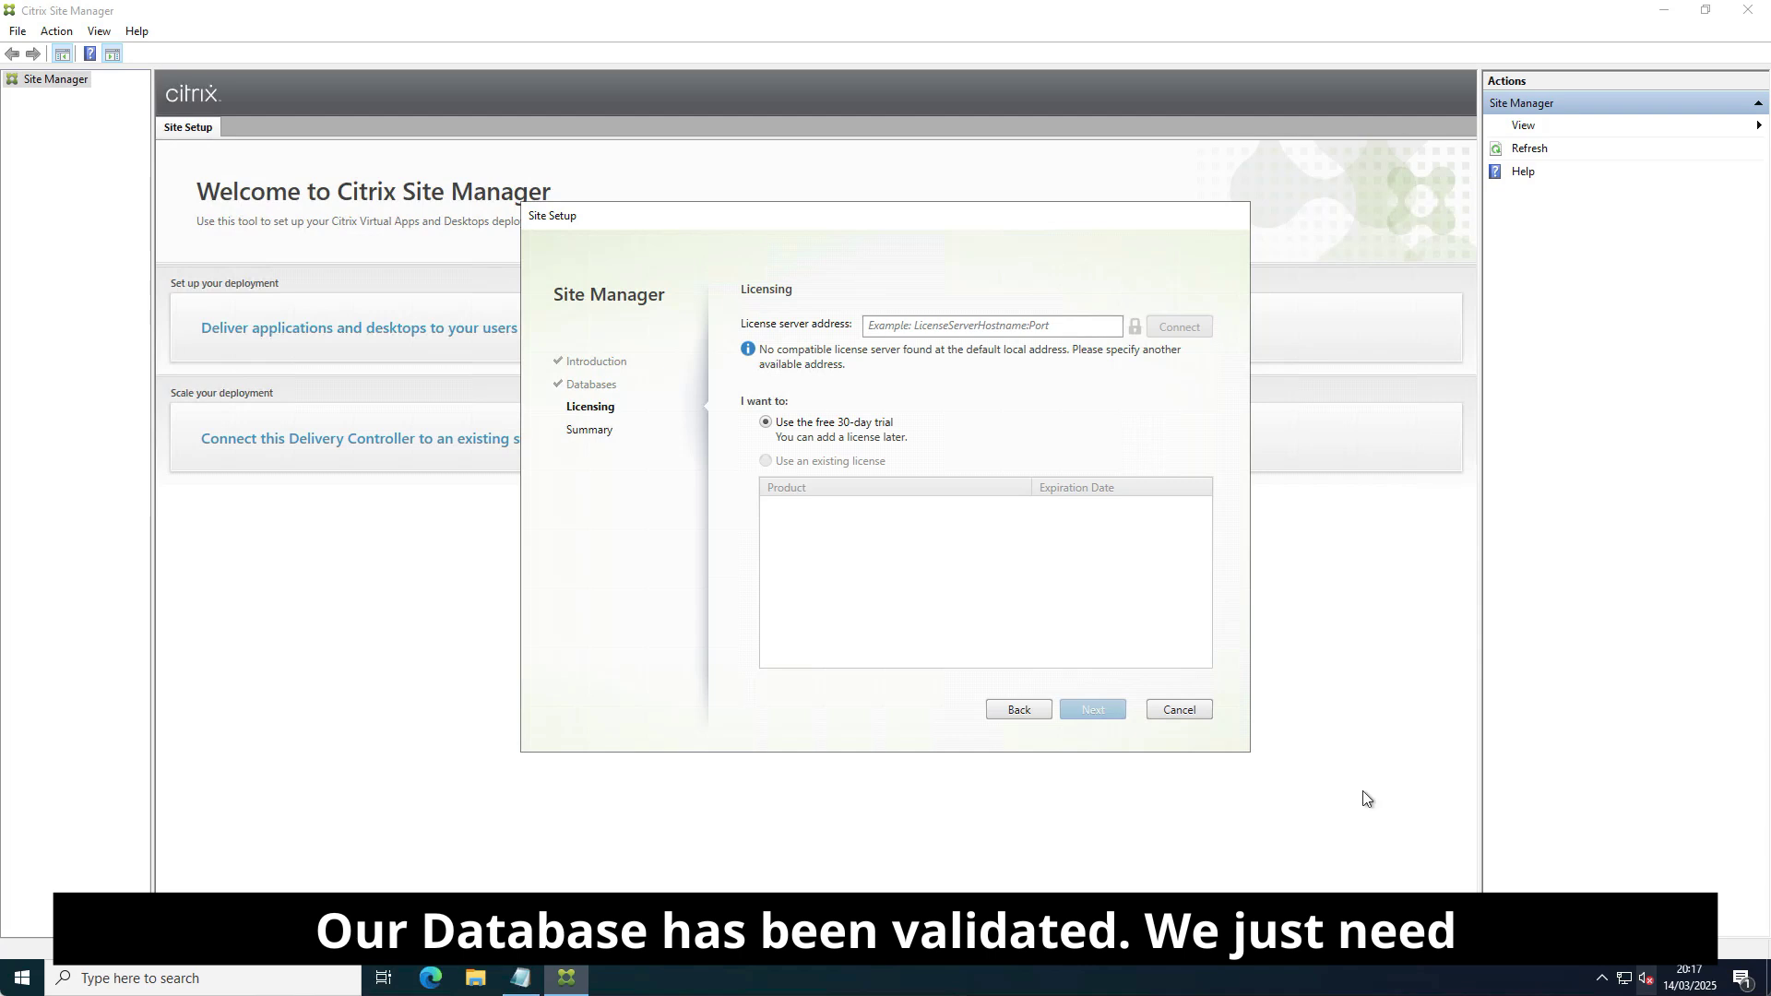
{"action": "left_click", "coordinate": [528, 987]}
Connect to license server Lab-XLIC1.citrixhotspot.com, trust its certificate, and continue to the Summary.
{"action": "left_click_drag", "start_coordinate": [531, 616], "coordinate": [117, 620]}
{"action": "key", "text": "ctrl+c"}
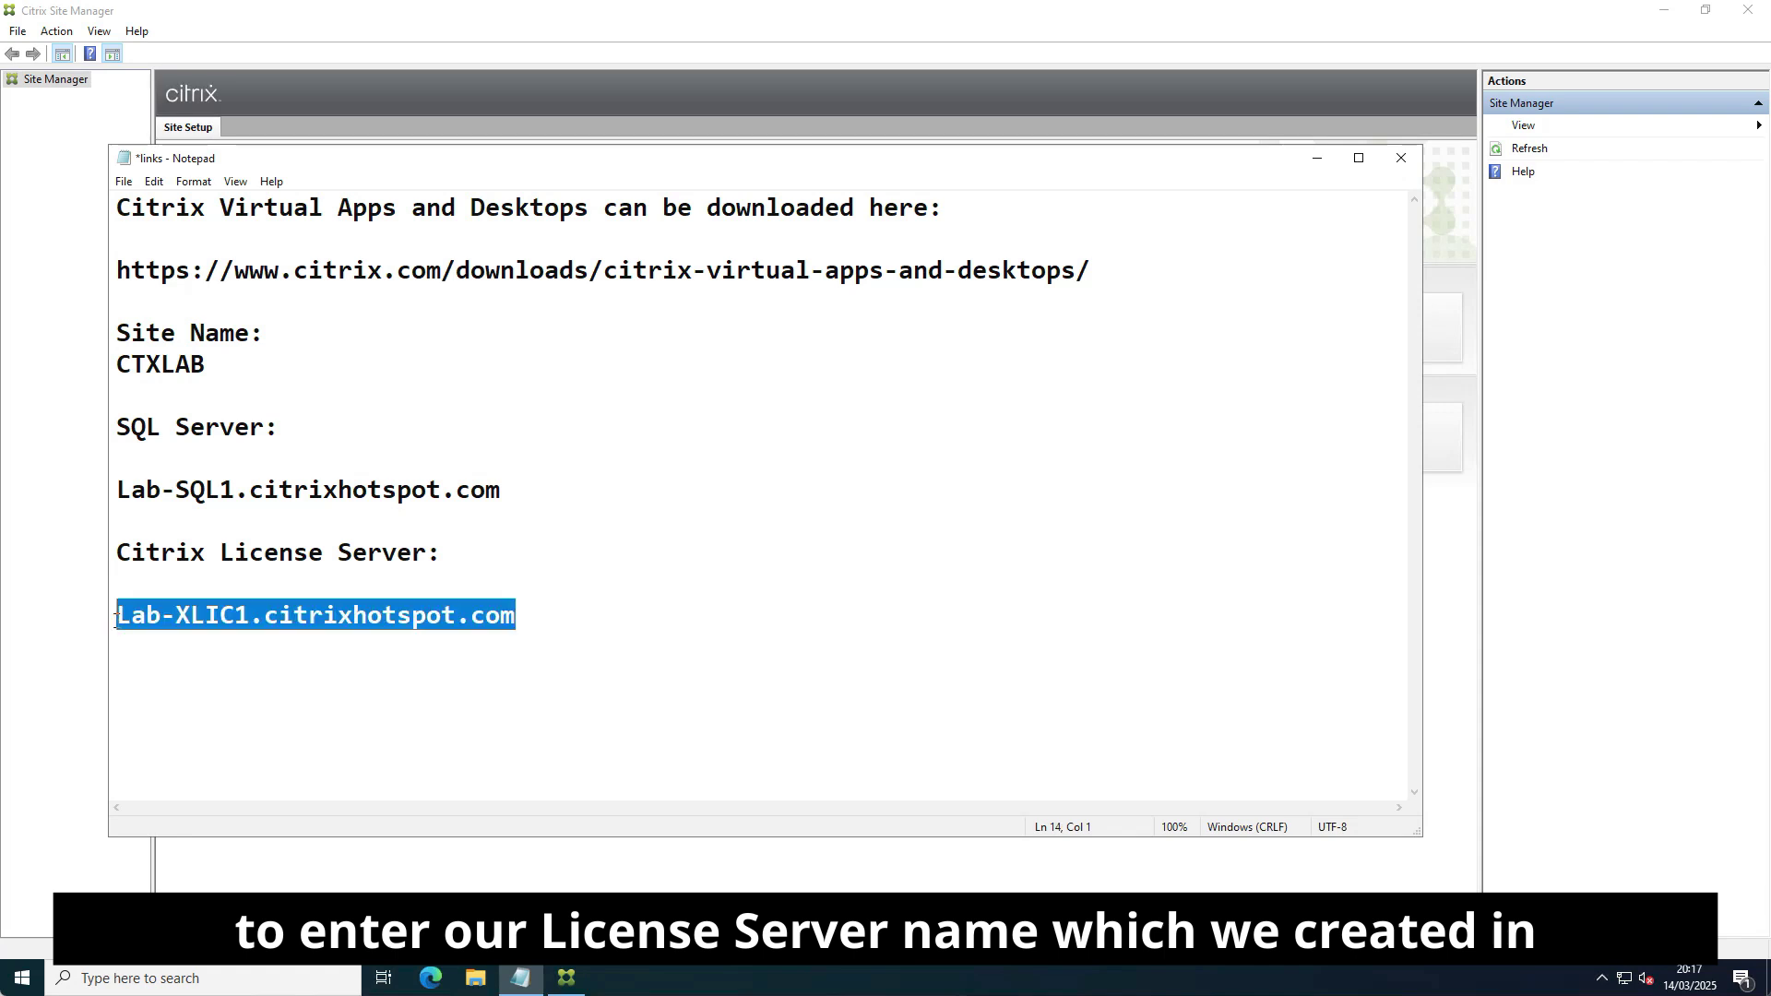
{"action": "left_click", "coordinate": [1318, 158]}
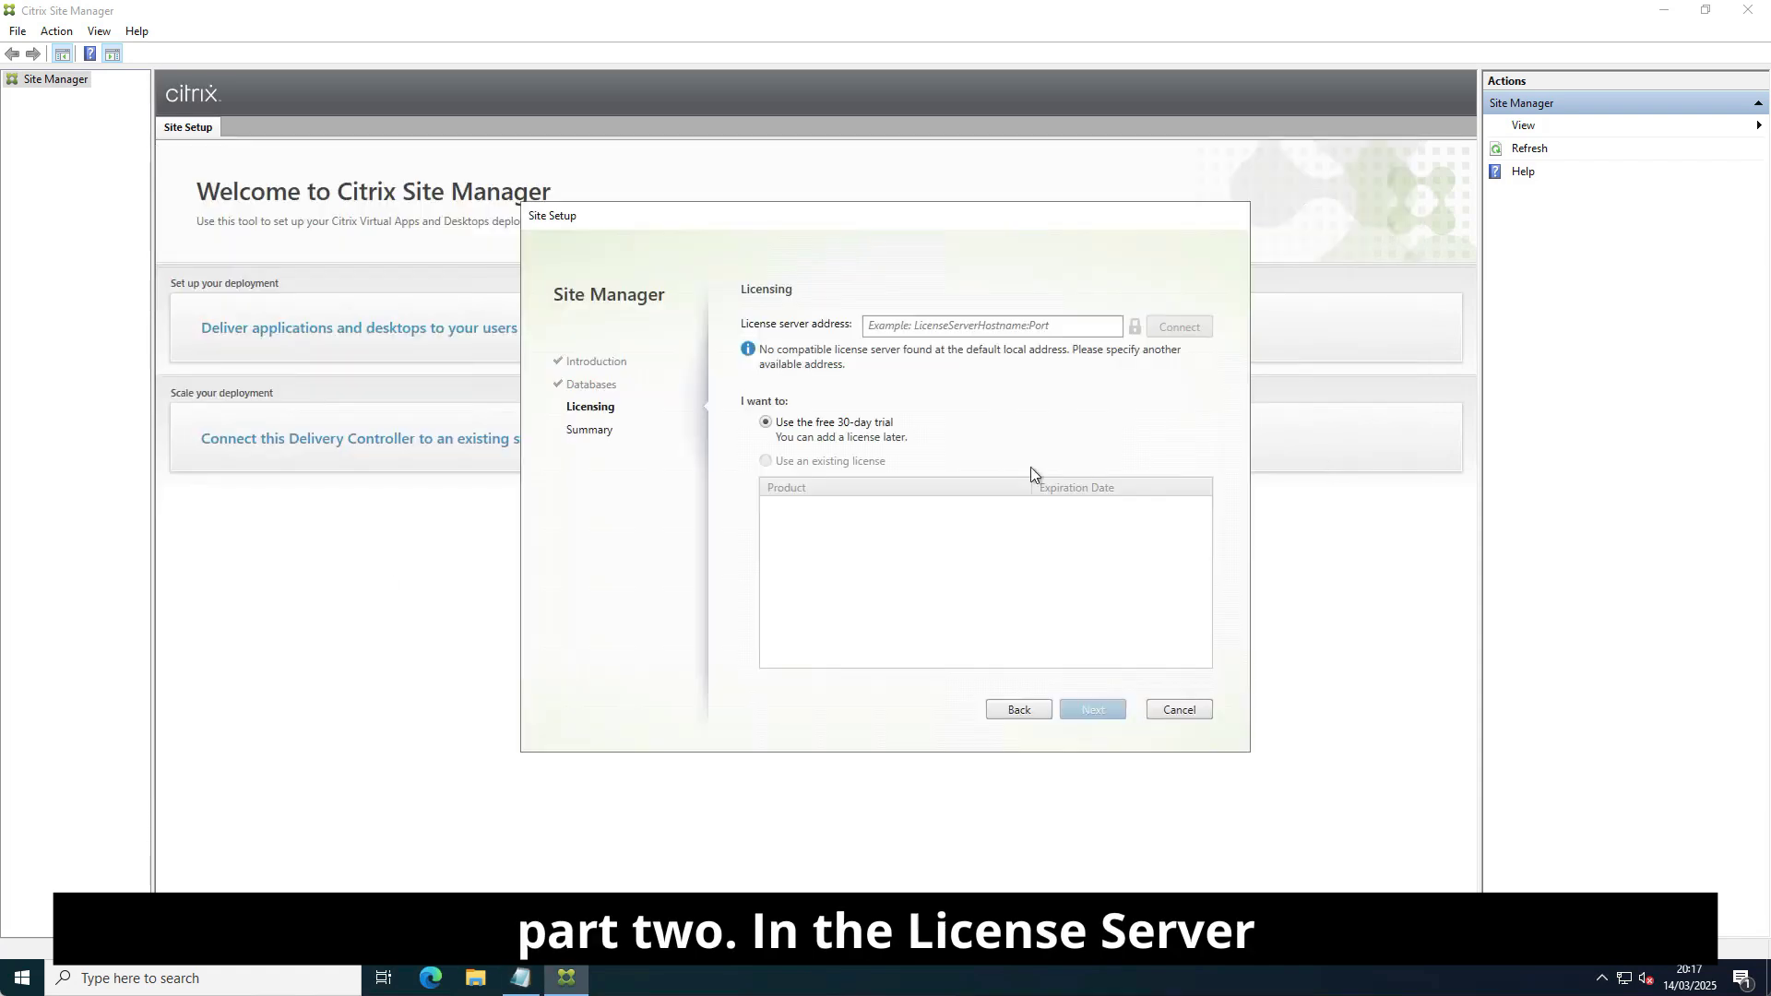
{"action": "left_click", "coordinate": [930, 329]}
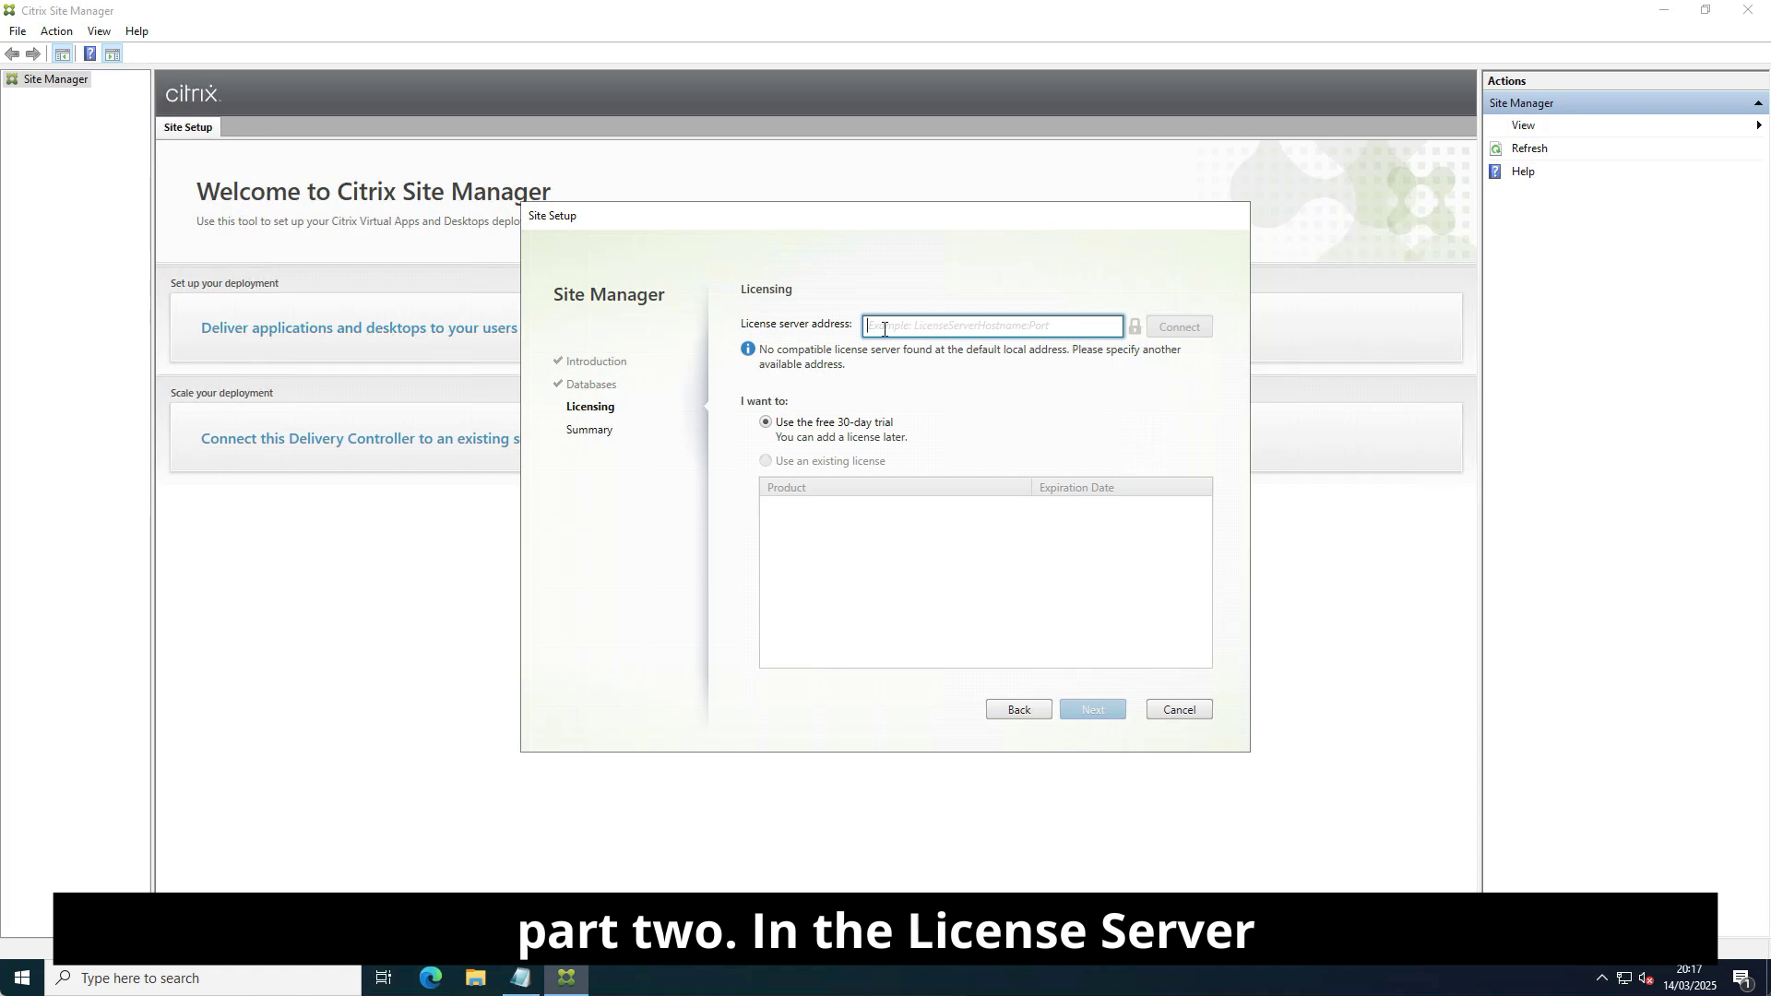
{"action": "key", "text": "ctrl+v"}
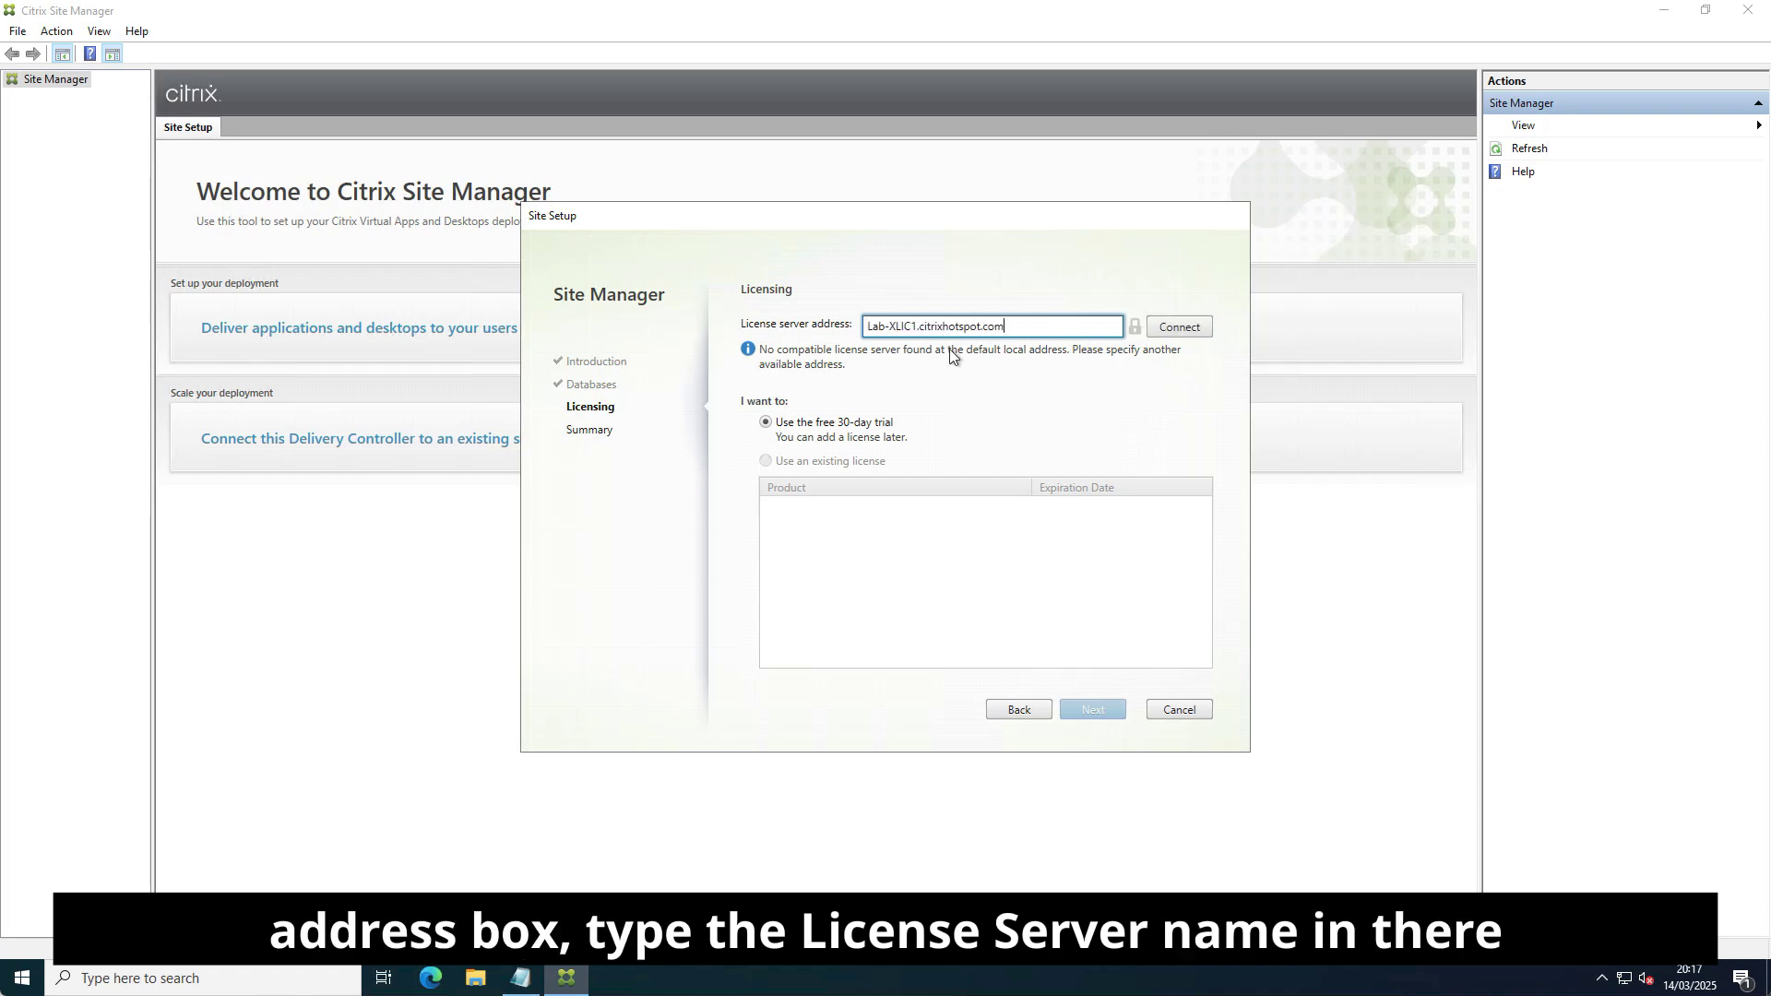
{"action": "left_click", "coordinate": [1177, 329]}
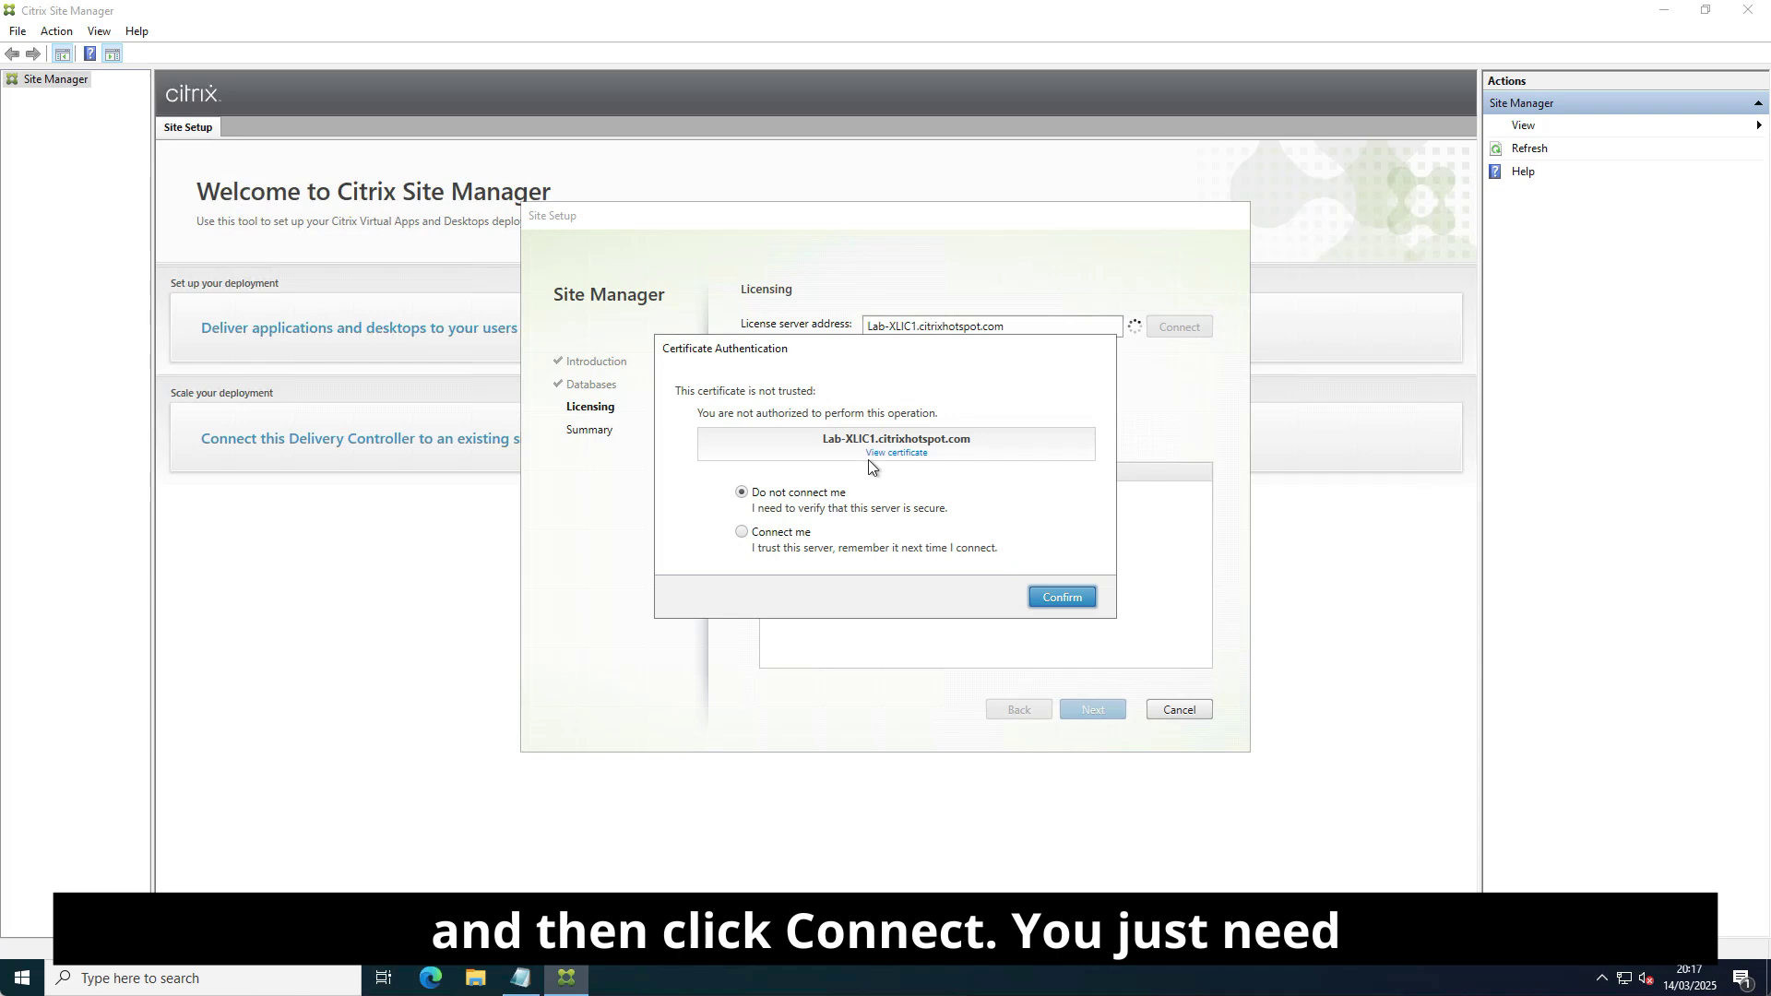
{"action": "left_click", "coordinate": [741, 534]}
{"action": "left_click", "coordinate": [1063, 596]}
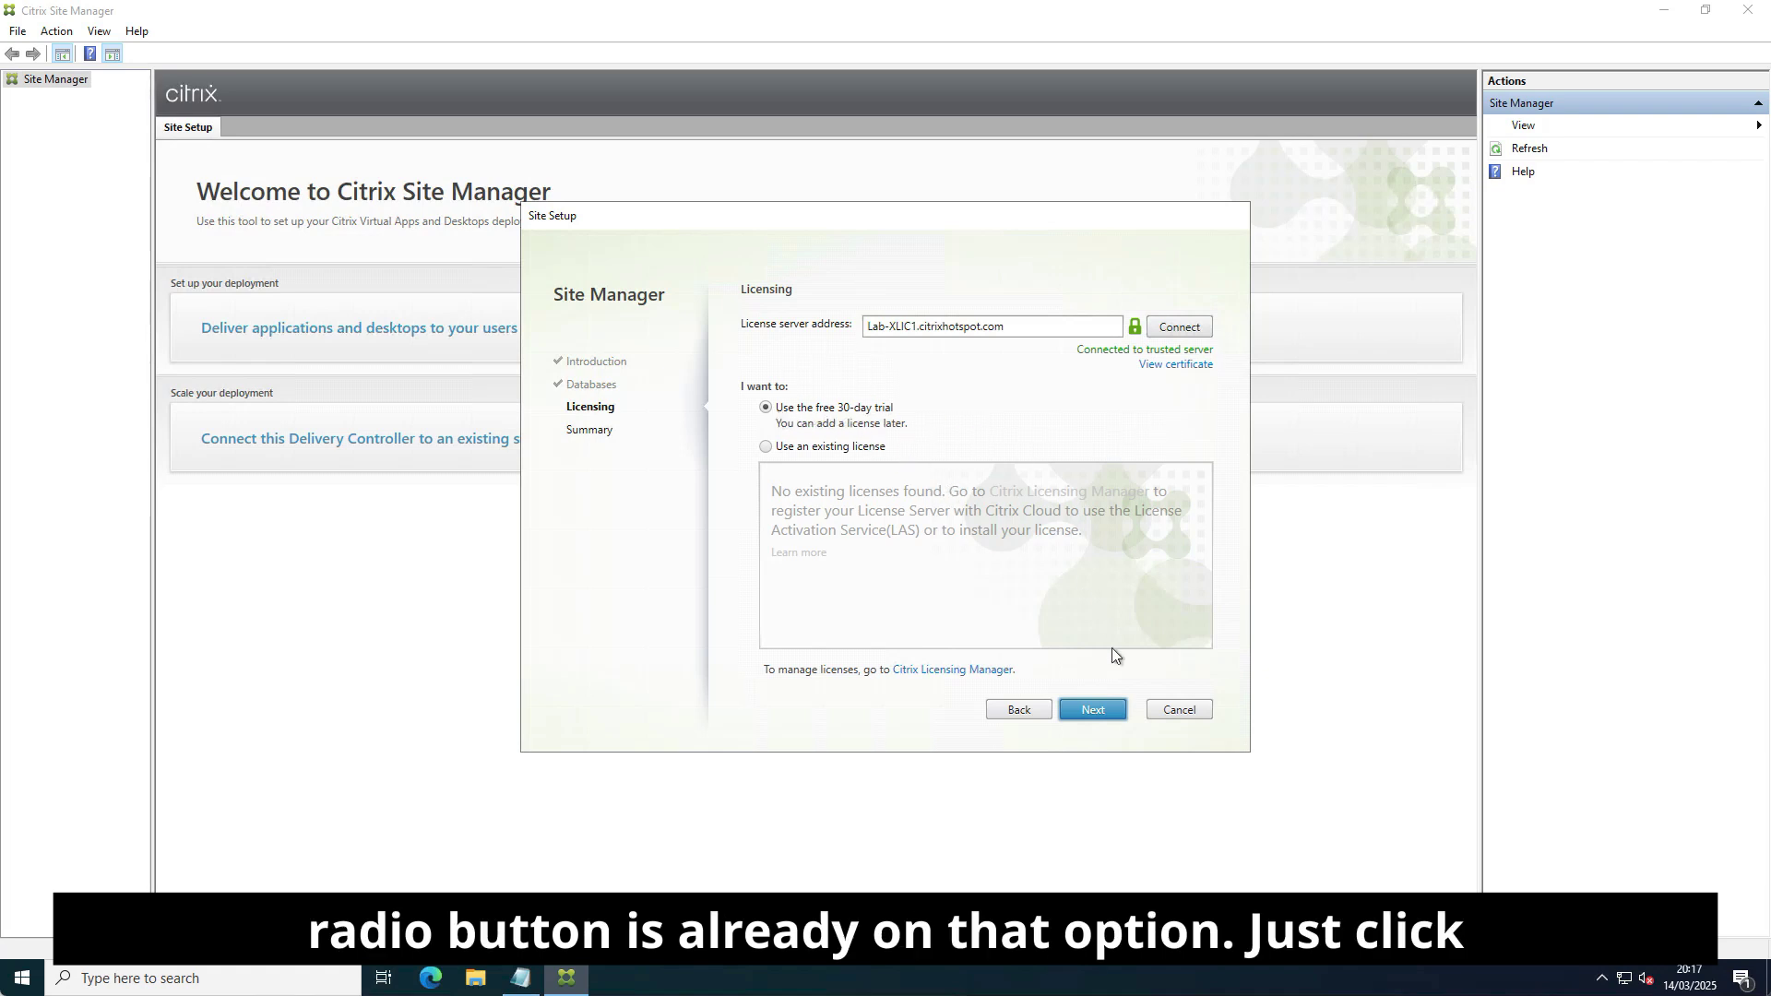
{"action": "left_click", "coordinate": [1097, 711]}
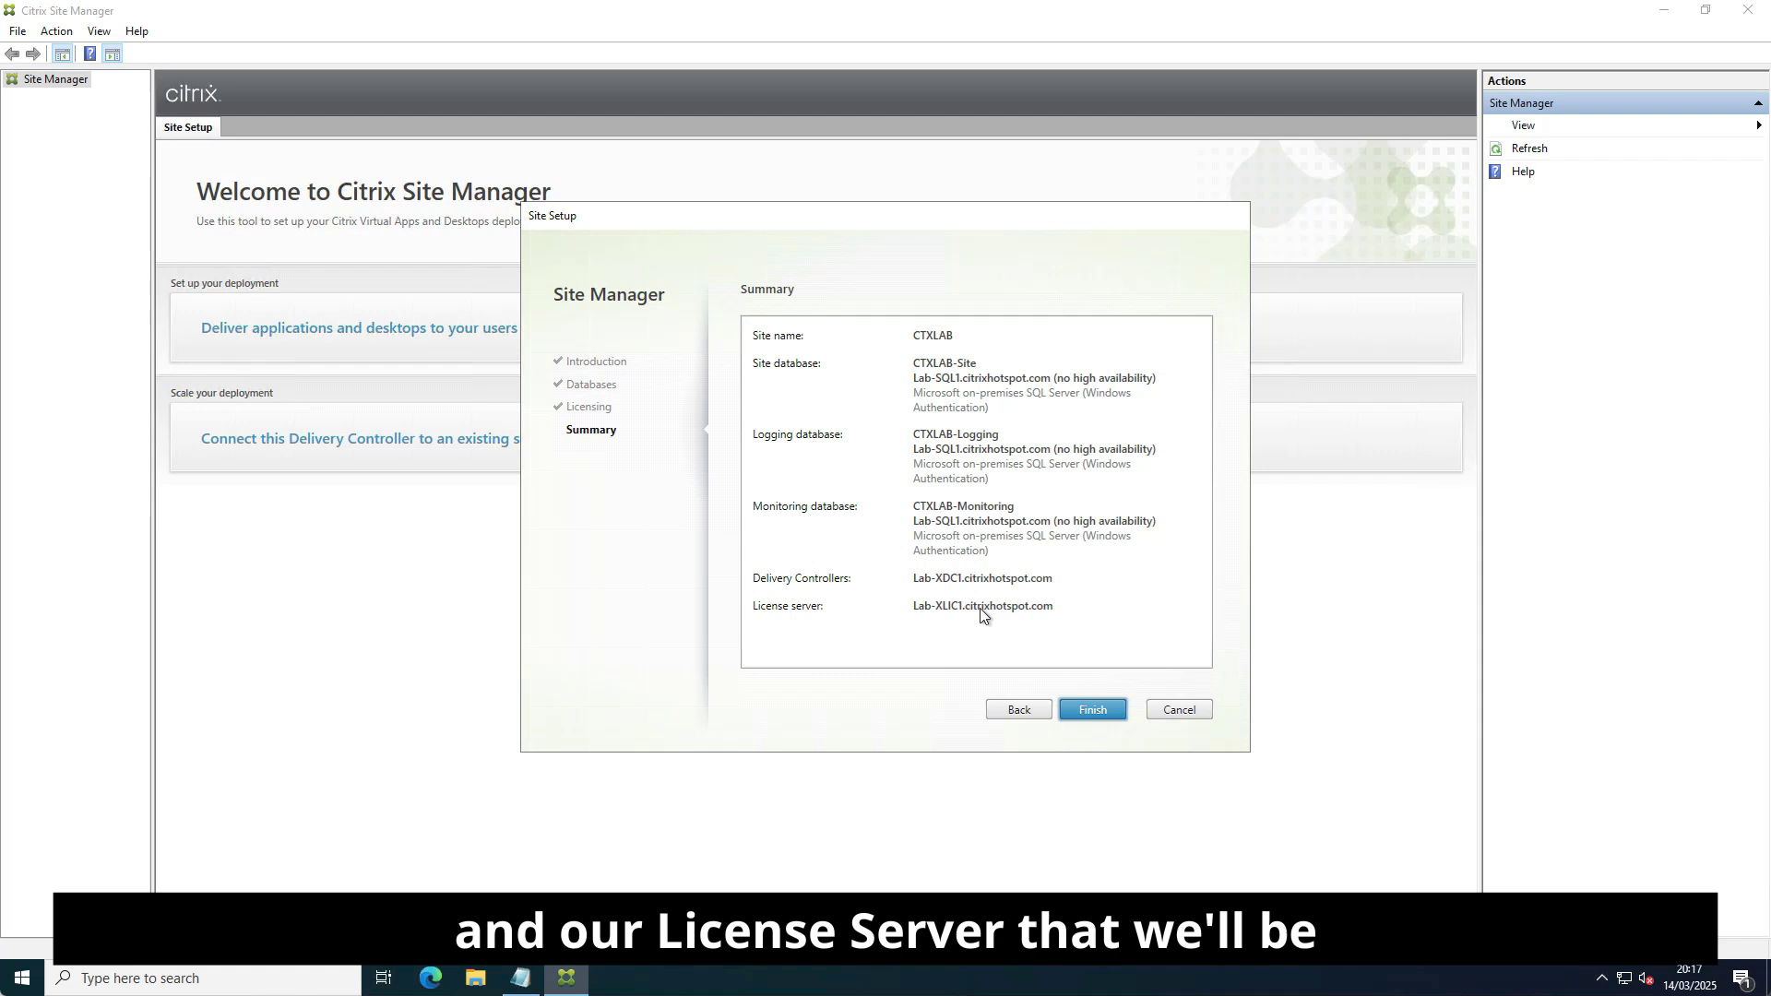
Finish creating the CTXLAB site, then bring up the Start menu's program list.
{"action": "left_click", "coordinate": [1105, 712]}
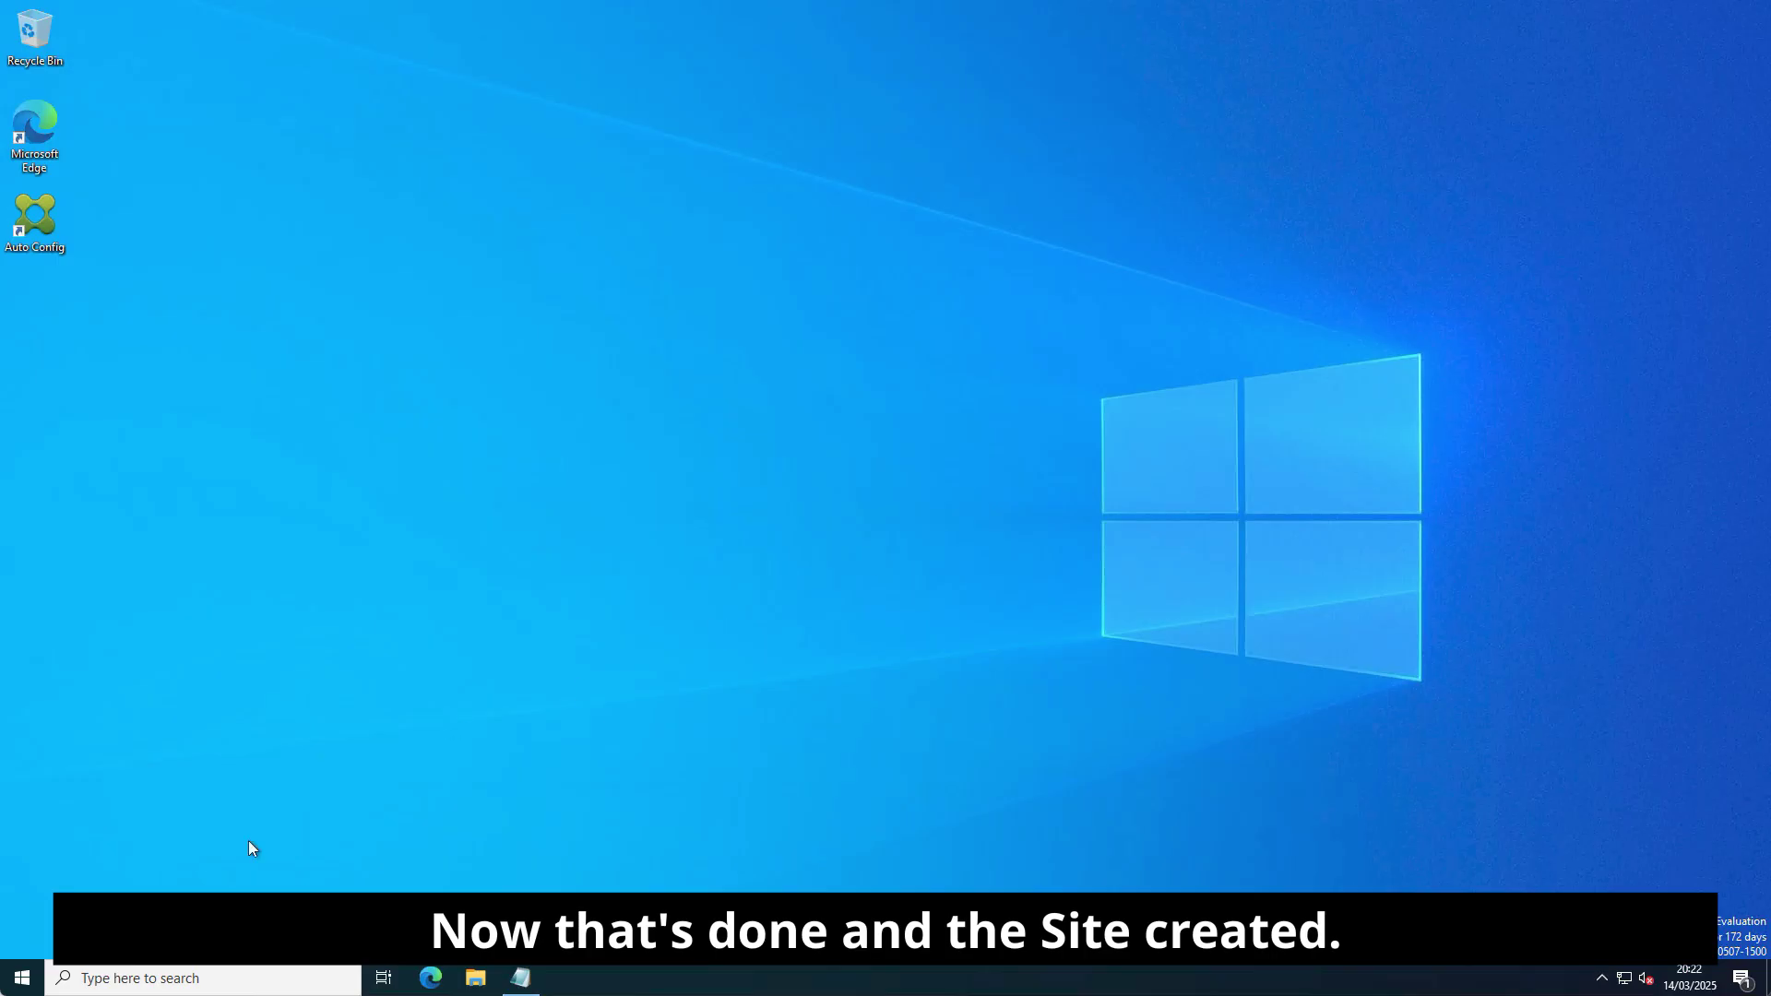
{"action": "left_click", "coordinate": [23, 980]}
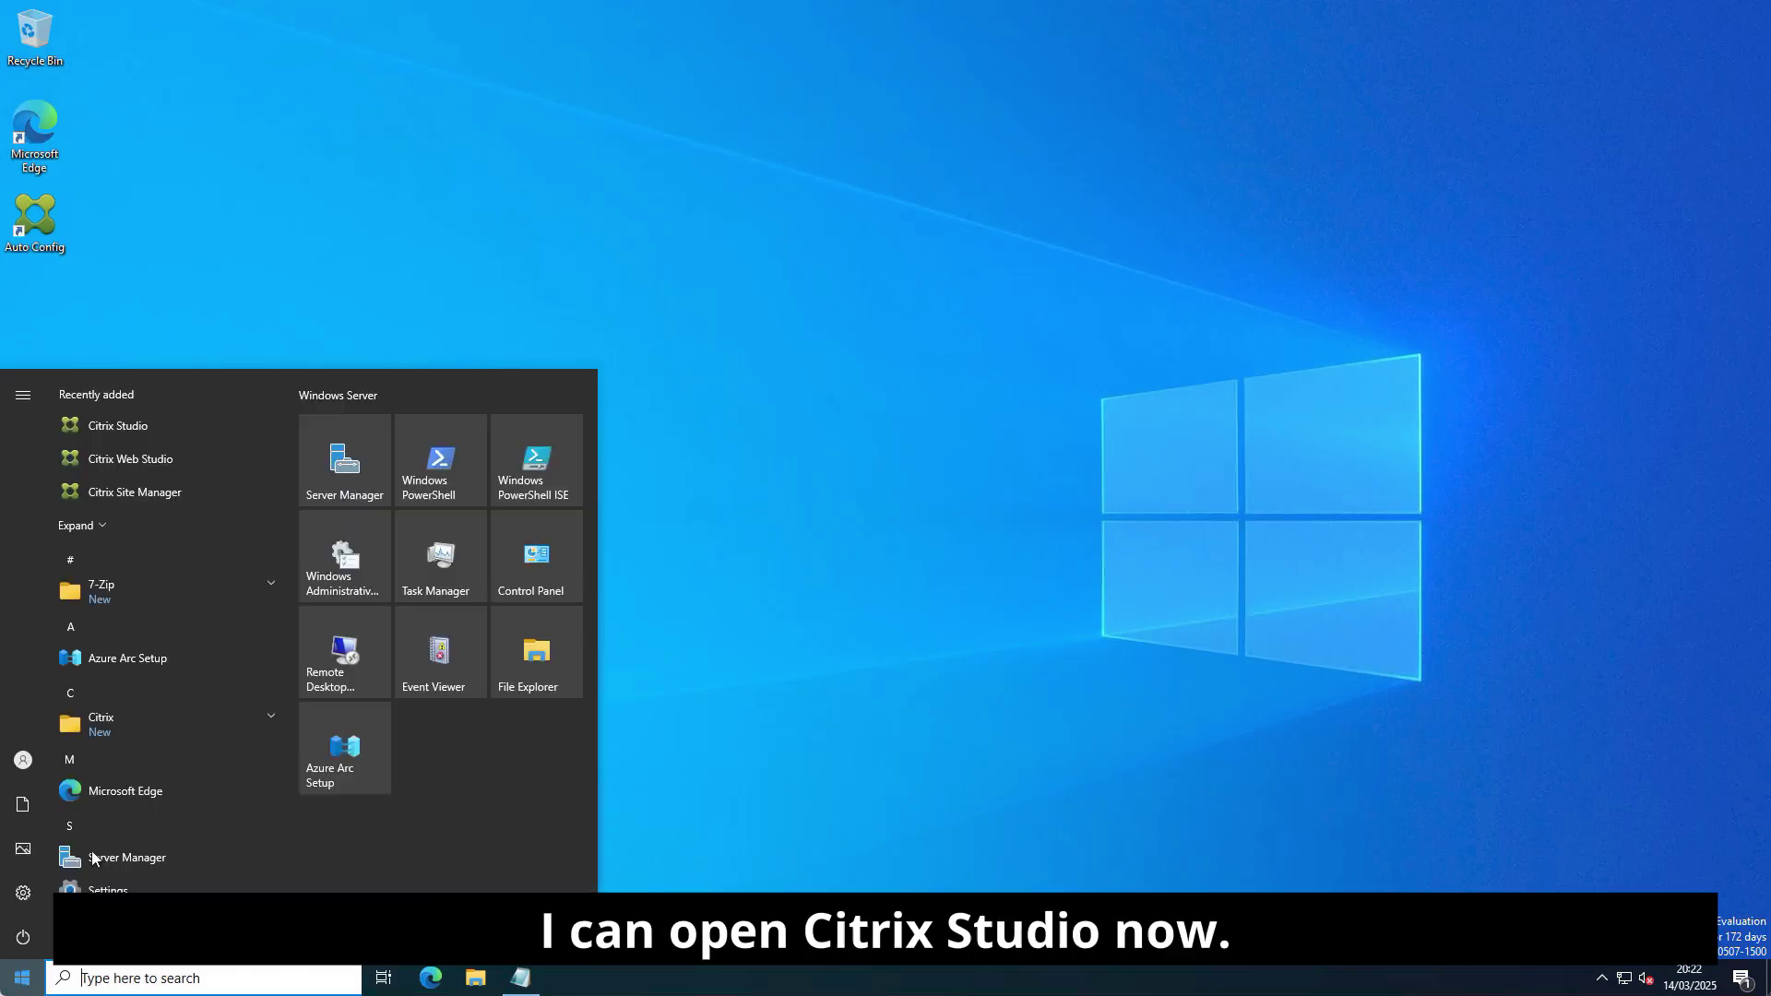
Launch Citrix Studio and browse Machine Catalogs, Delivery Groups, Applications, Policies, Logging and Configuration, suppressing welcome notes.
{"action": "left_click", "coordinate": [130, 434]}
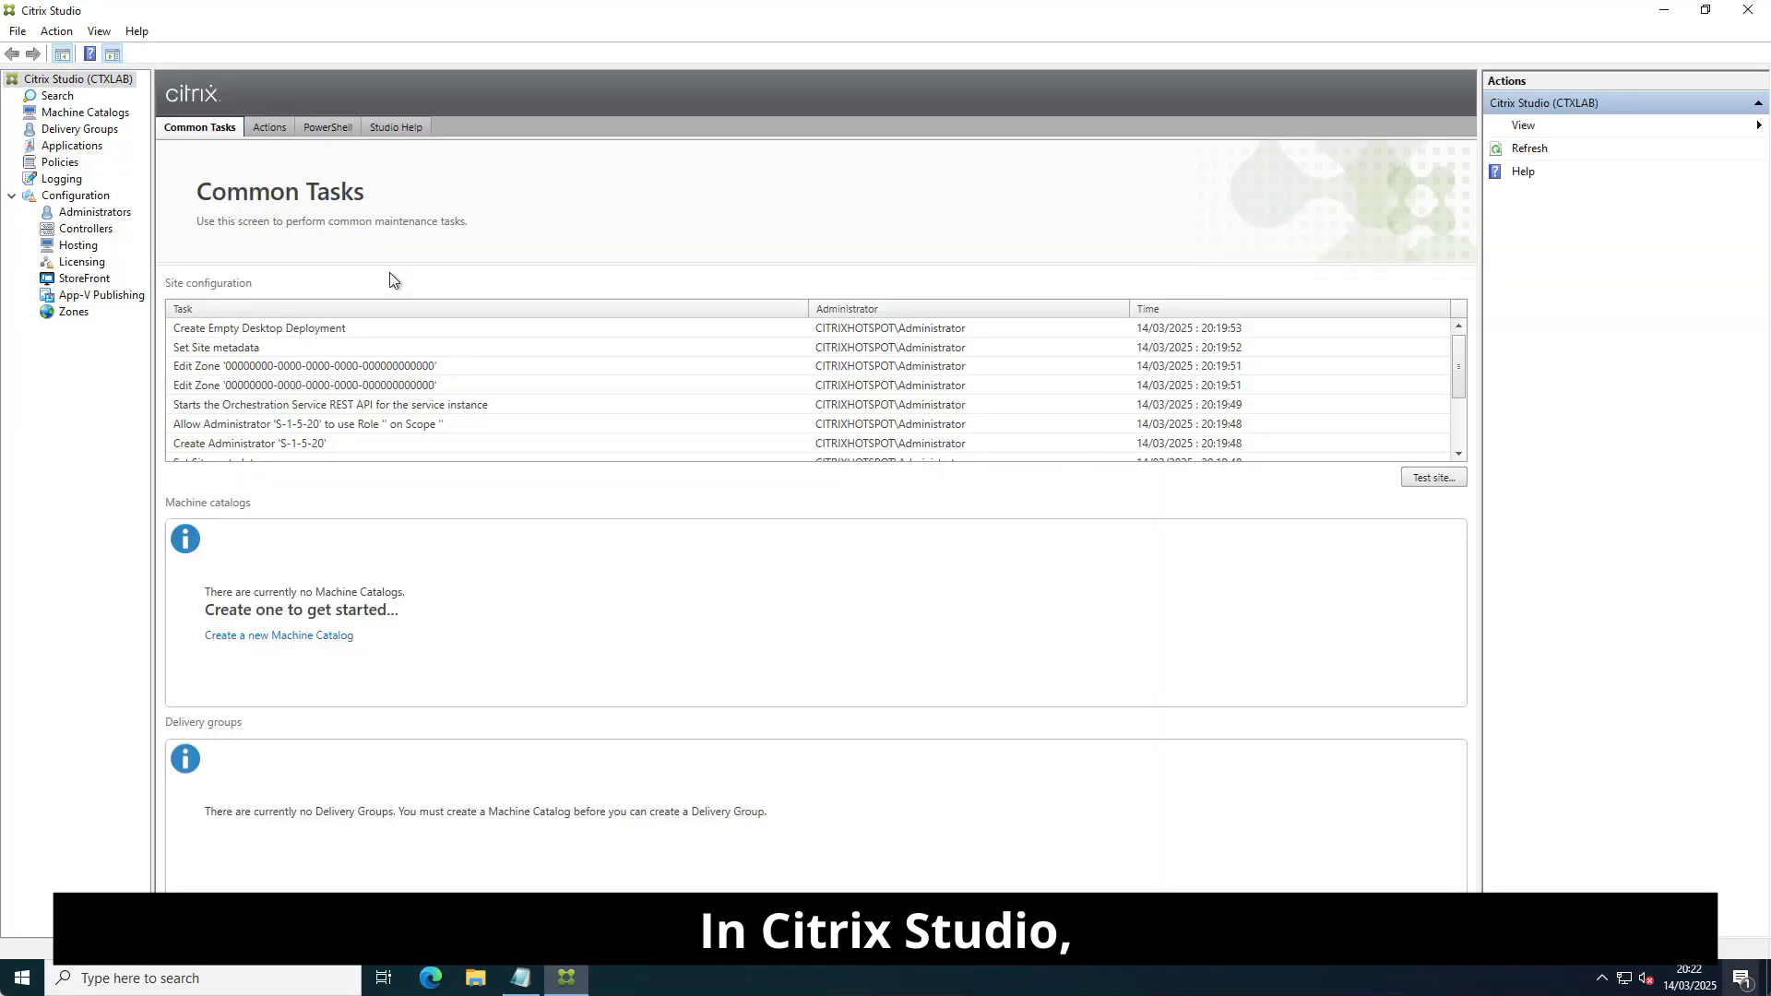
{"action": "left_click", "coordinate": [68, 115]}
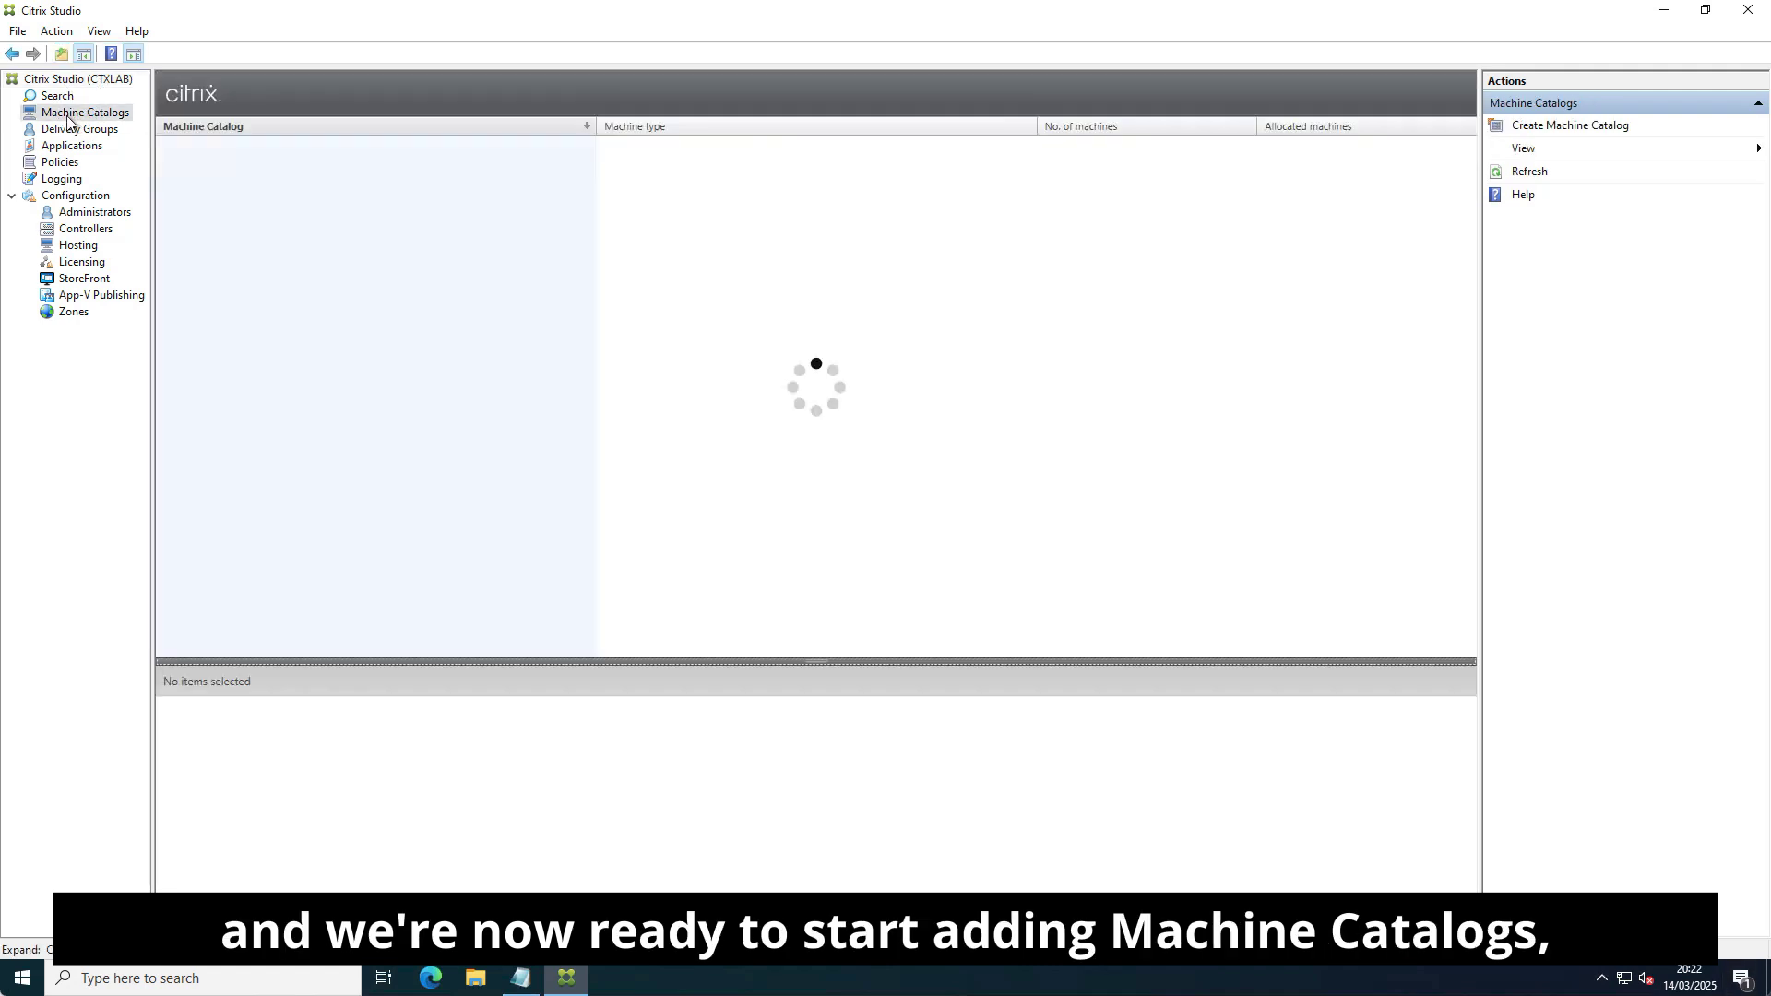
{"action": "left_click", "coordinate": [80, 129]}
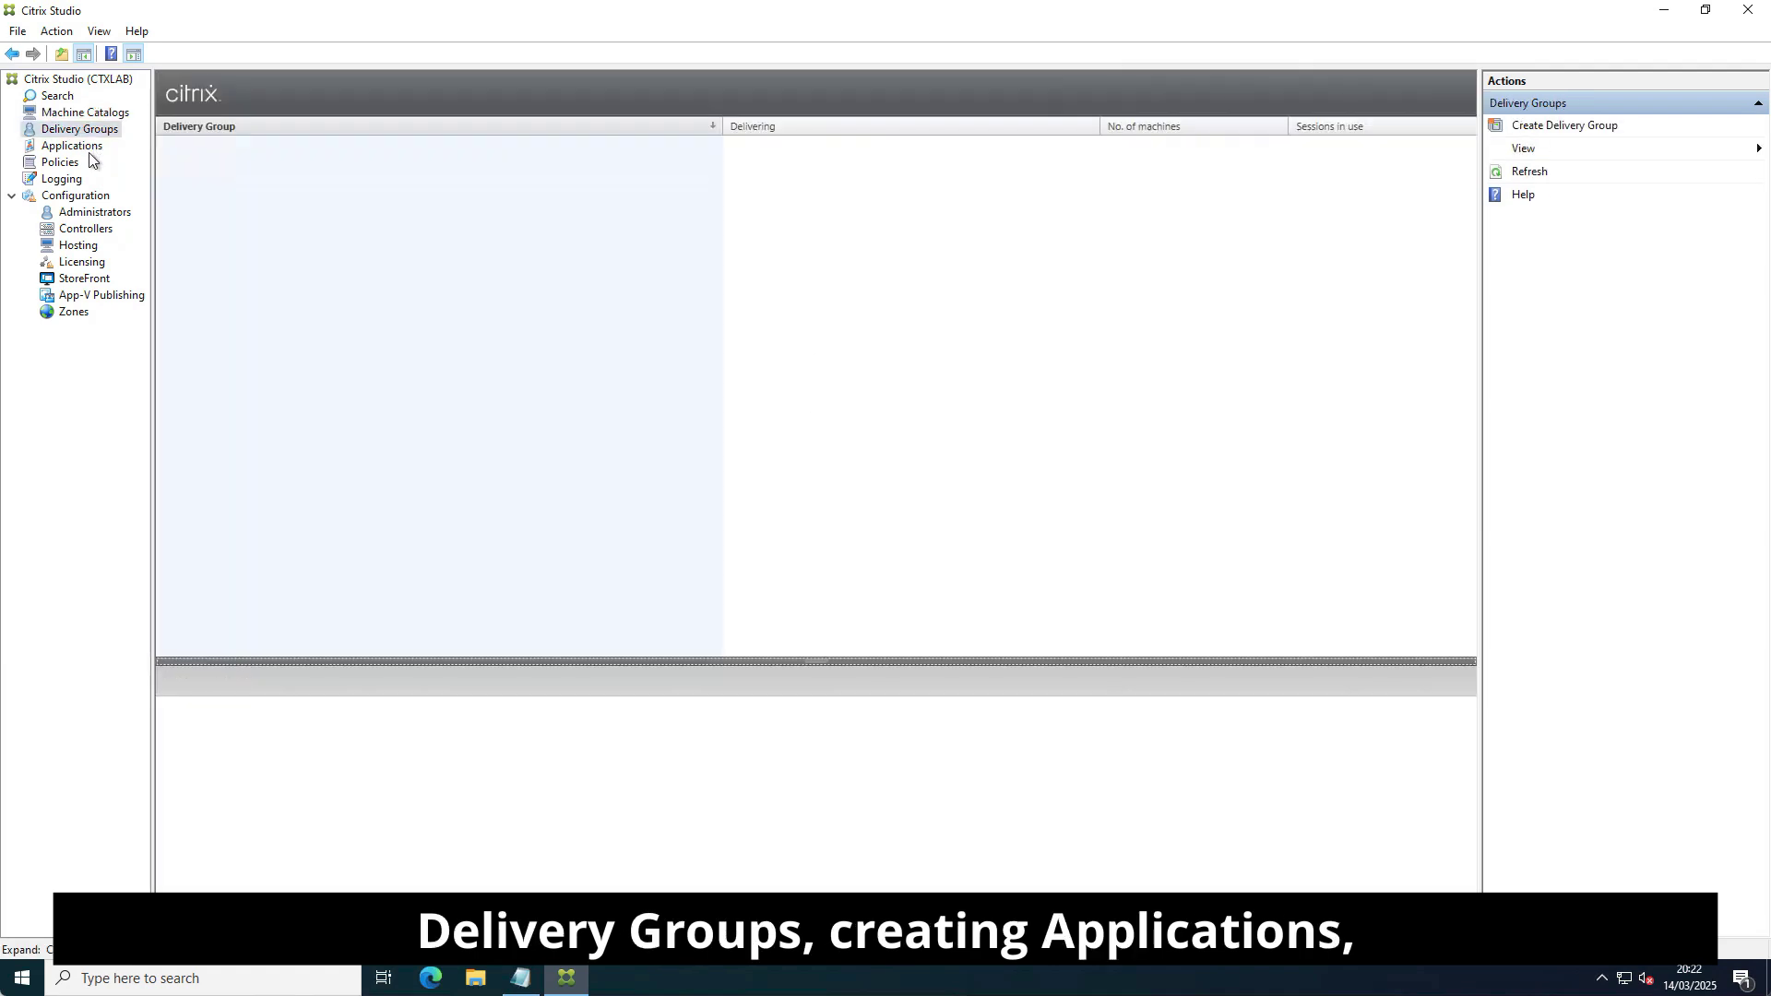
{"action": "left_click", "coordinate": [89, 149]}
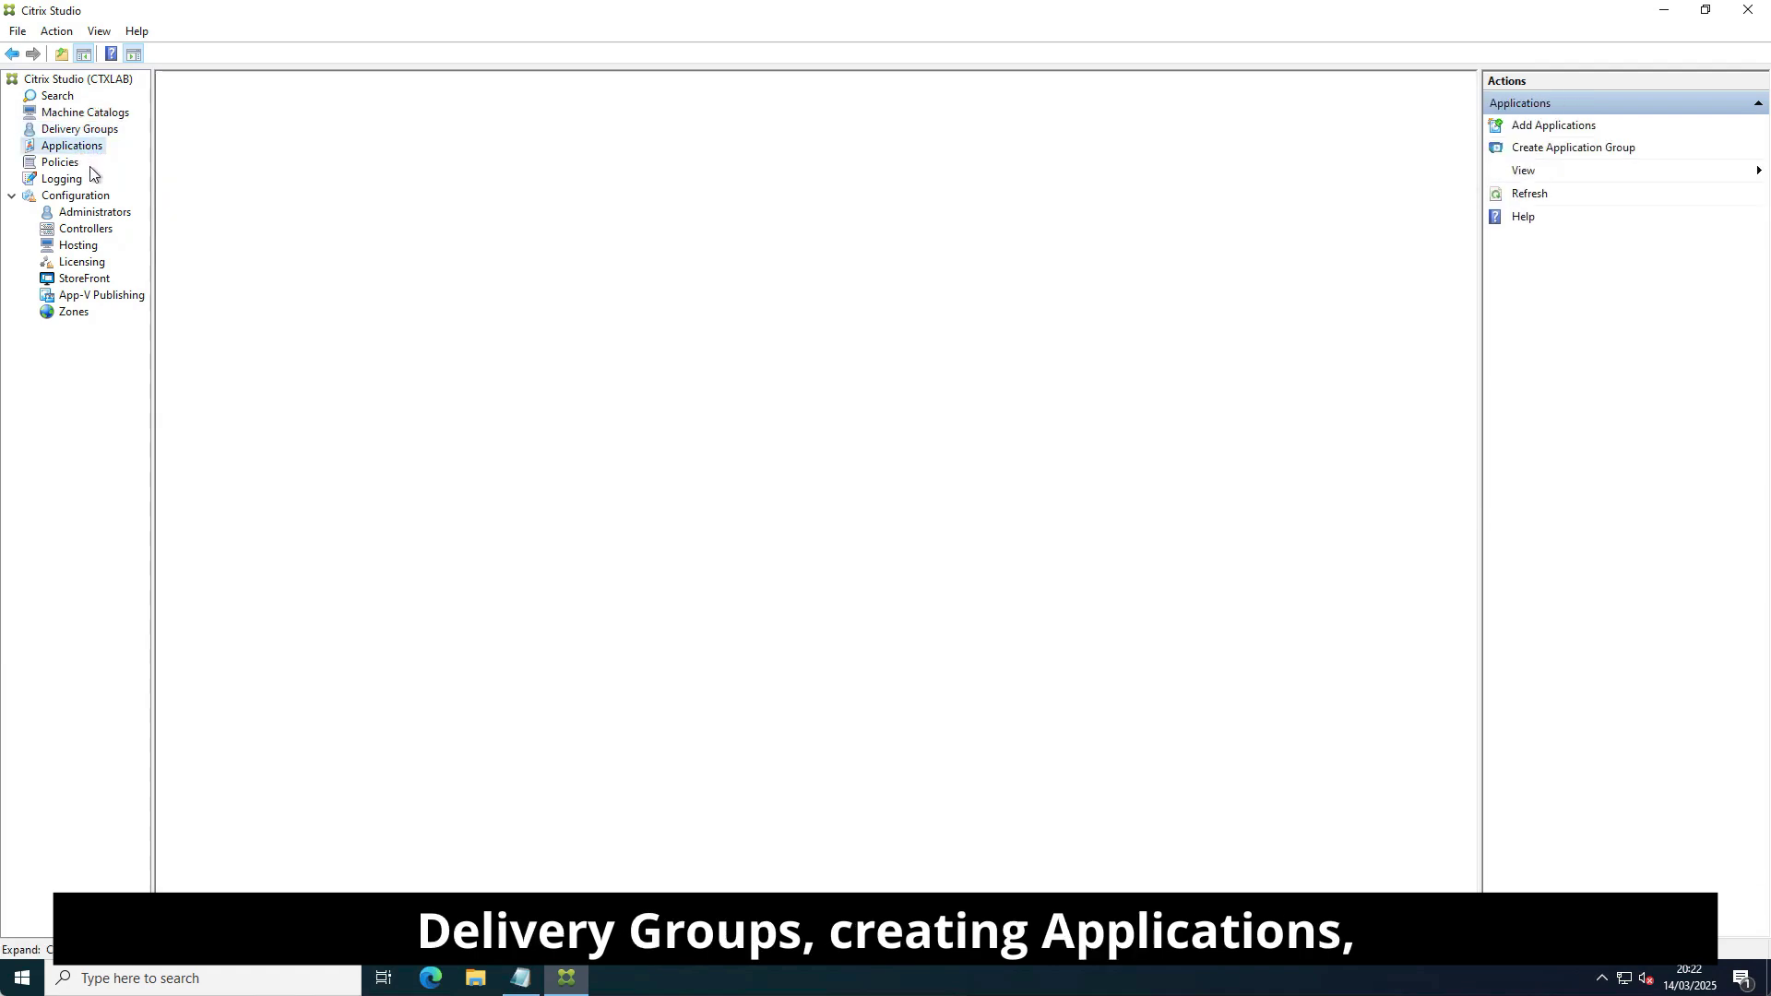
{"action": "left_click", "coordinate": [72, 166]}
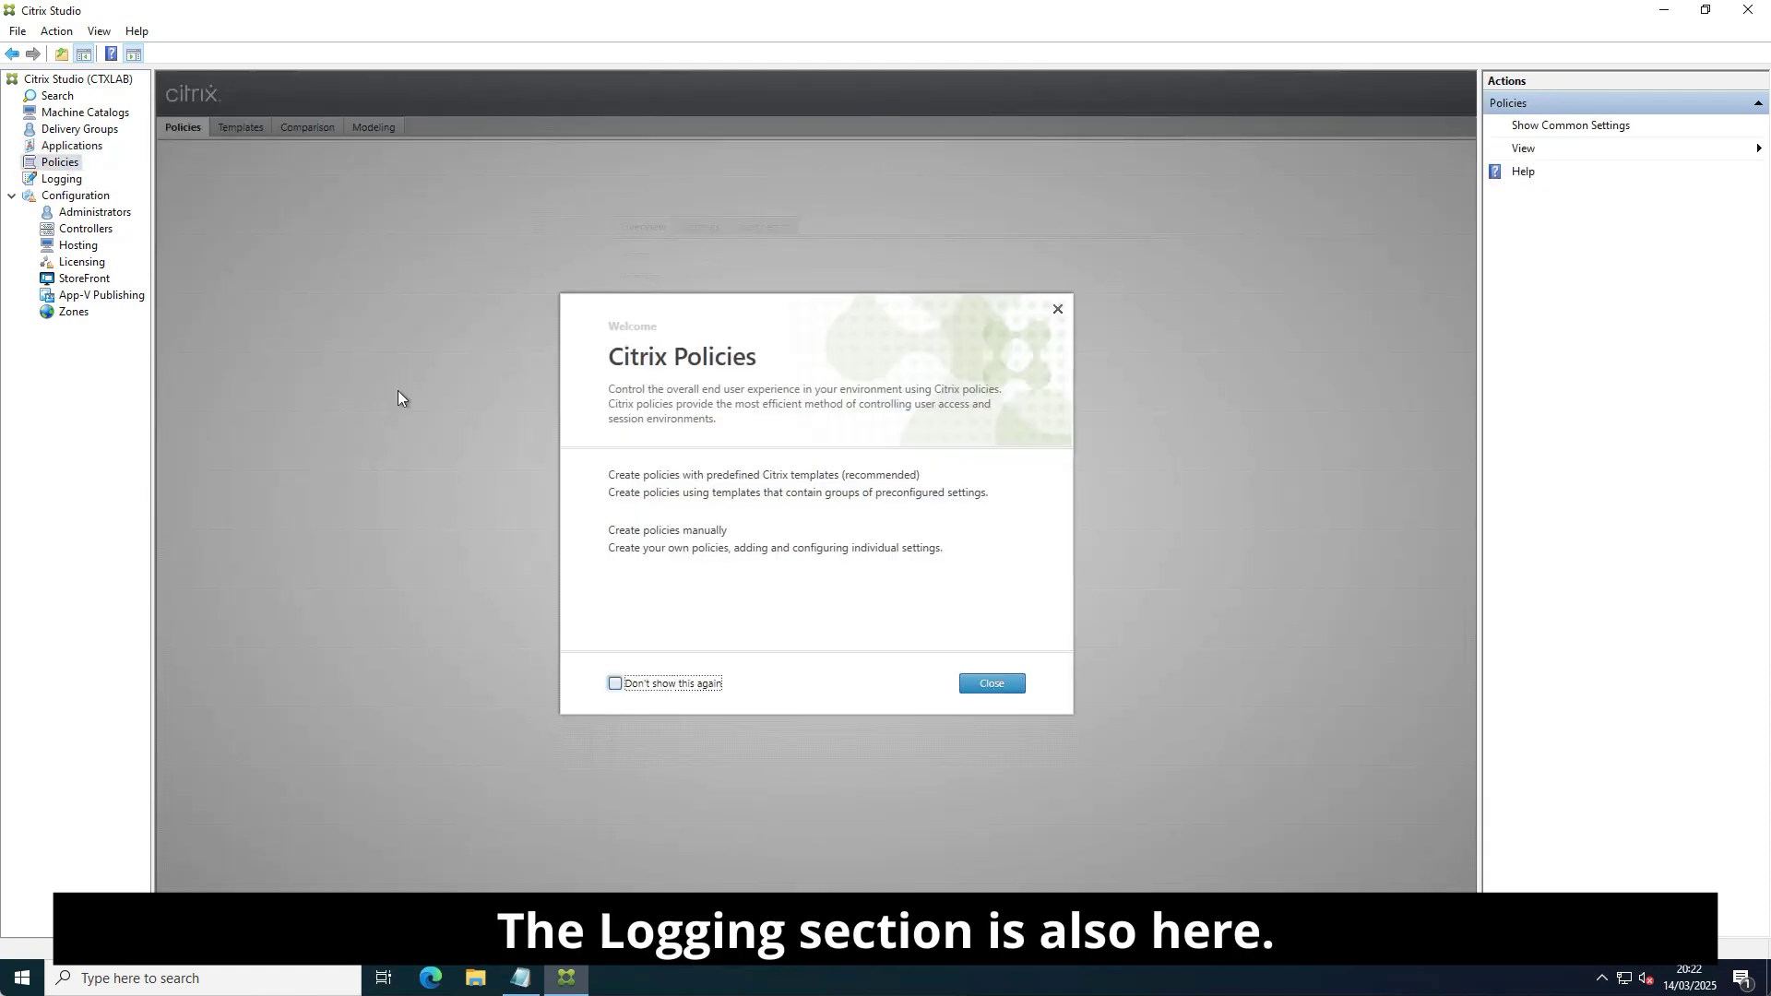
{"action": "left_click", "coordinate": [615, 684]}
{"action": "left_click", "coordinate": [992, 684]}
{"action": "left_click", "coordinate": [61, 179]}
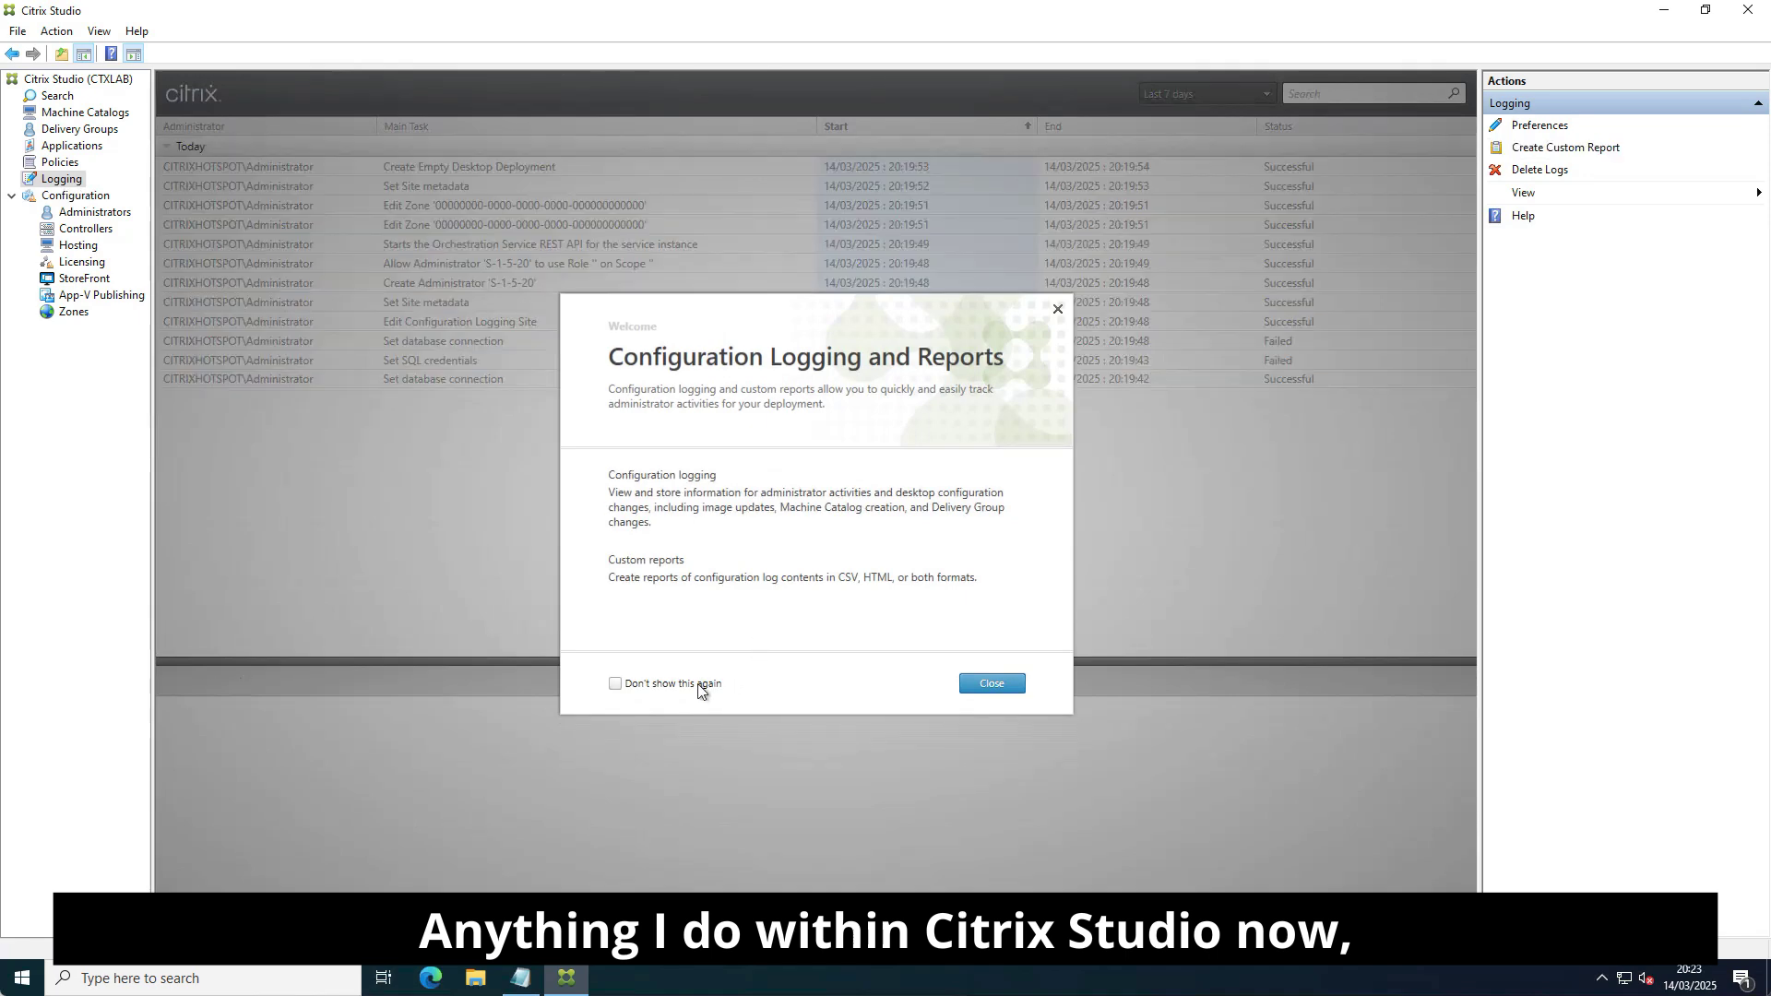
{"action": "left_click", "coordinate": [699, 687]}
{"action": "left_click", "coordinate": [992, 684]}
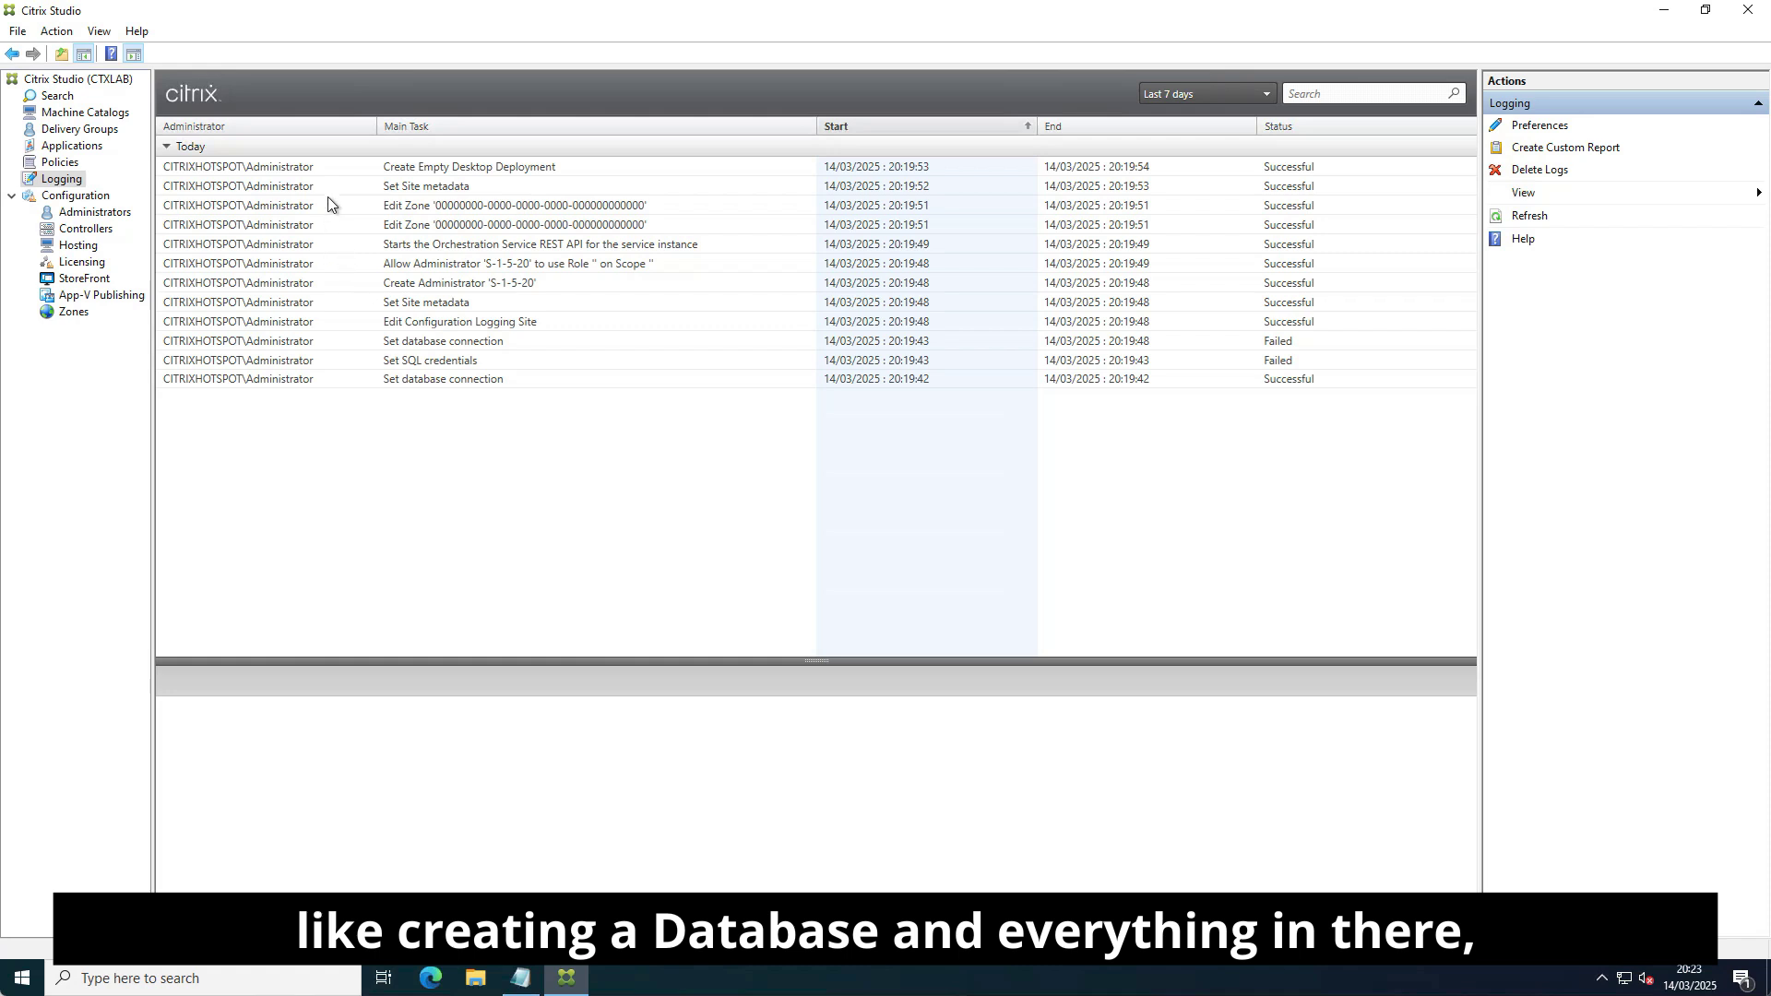
{"action": "left_click", "coordinate": [89, 198]}
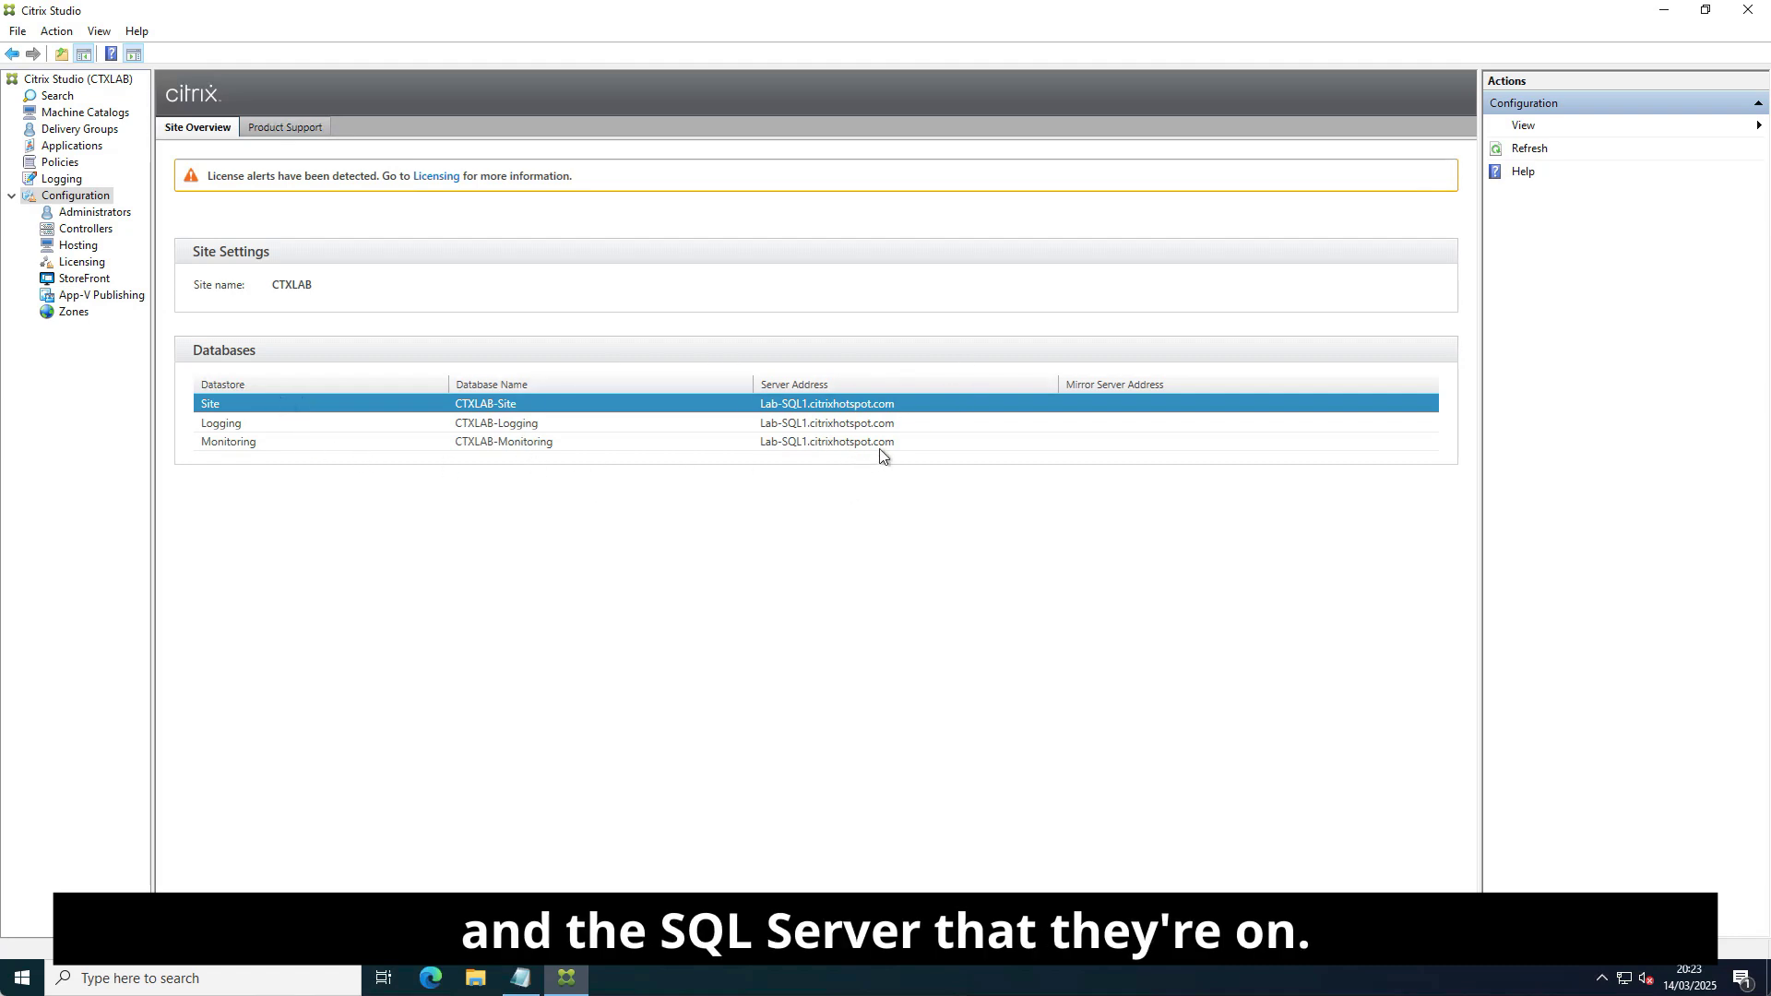
Browse Administrators, Controllers, Hosting, Licensing and StoreFront, suppressing the delegated administration welcome.
{"action": "left_click", "coordinate": [96, 212]}
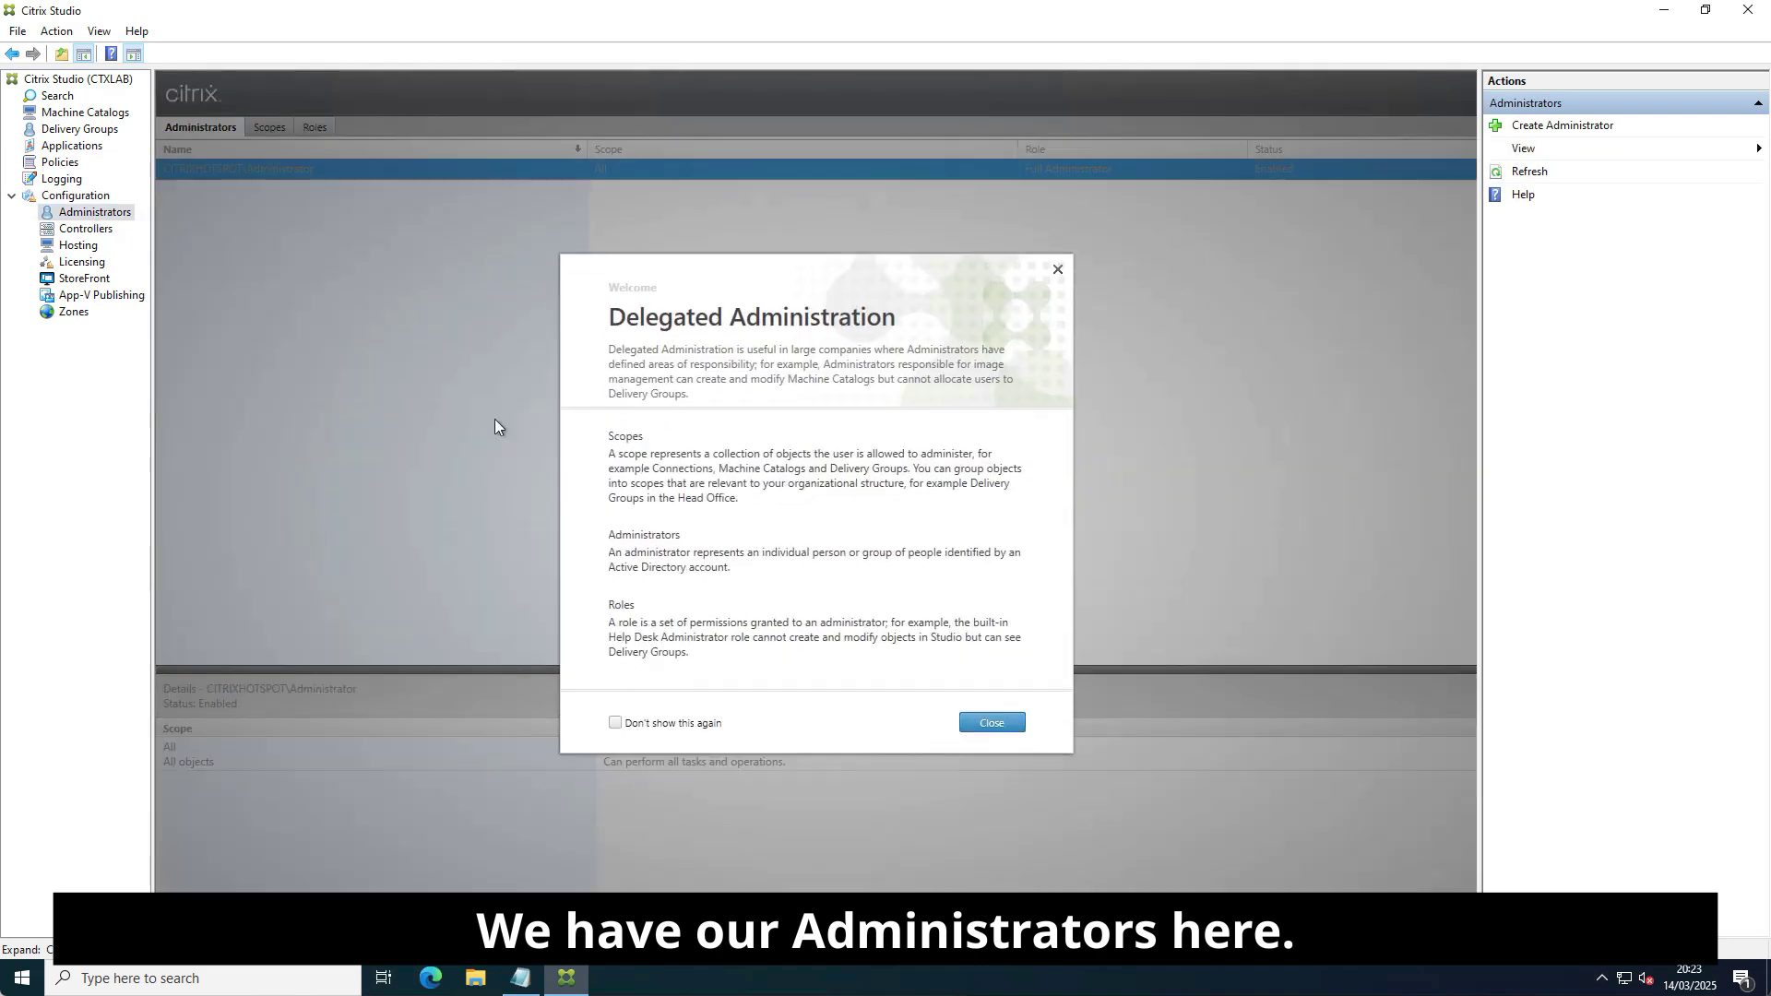
{"action": "left_click", "coordinate": [614, 724]}
{"action": "left_click", "coordinate": [982, 721]}
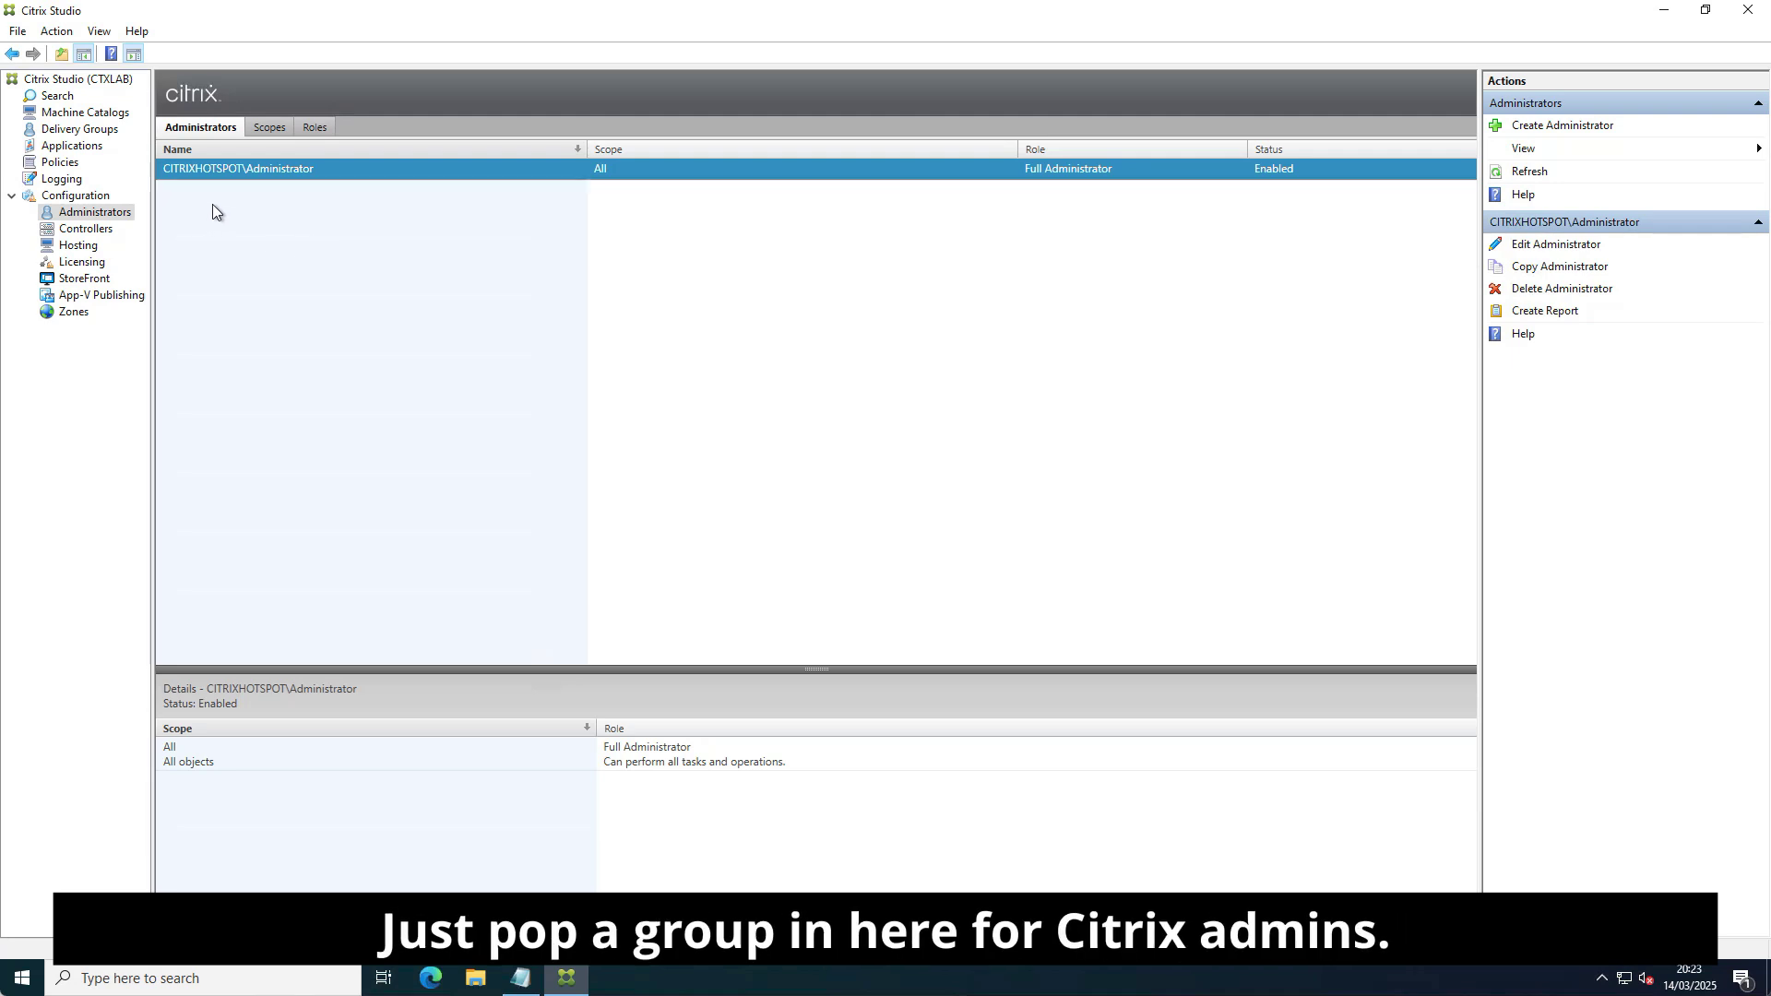
{"action": "left_click", "coordinate": [109, 229]}
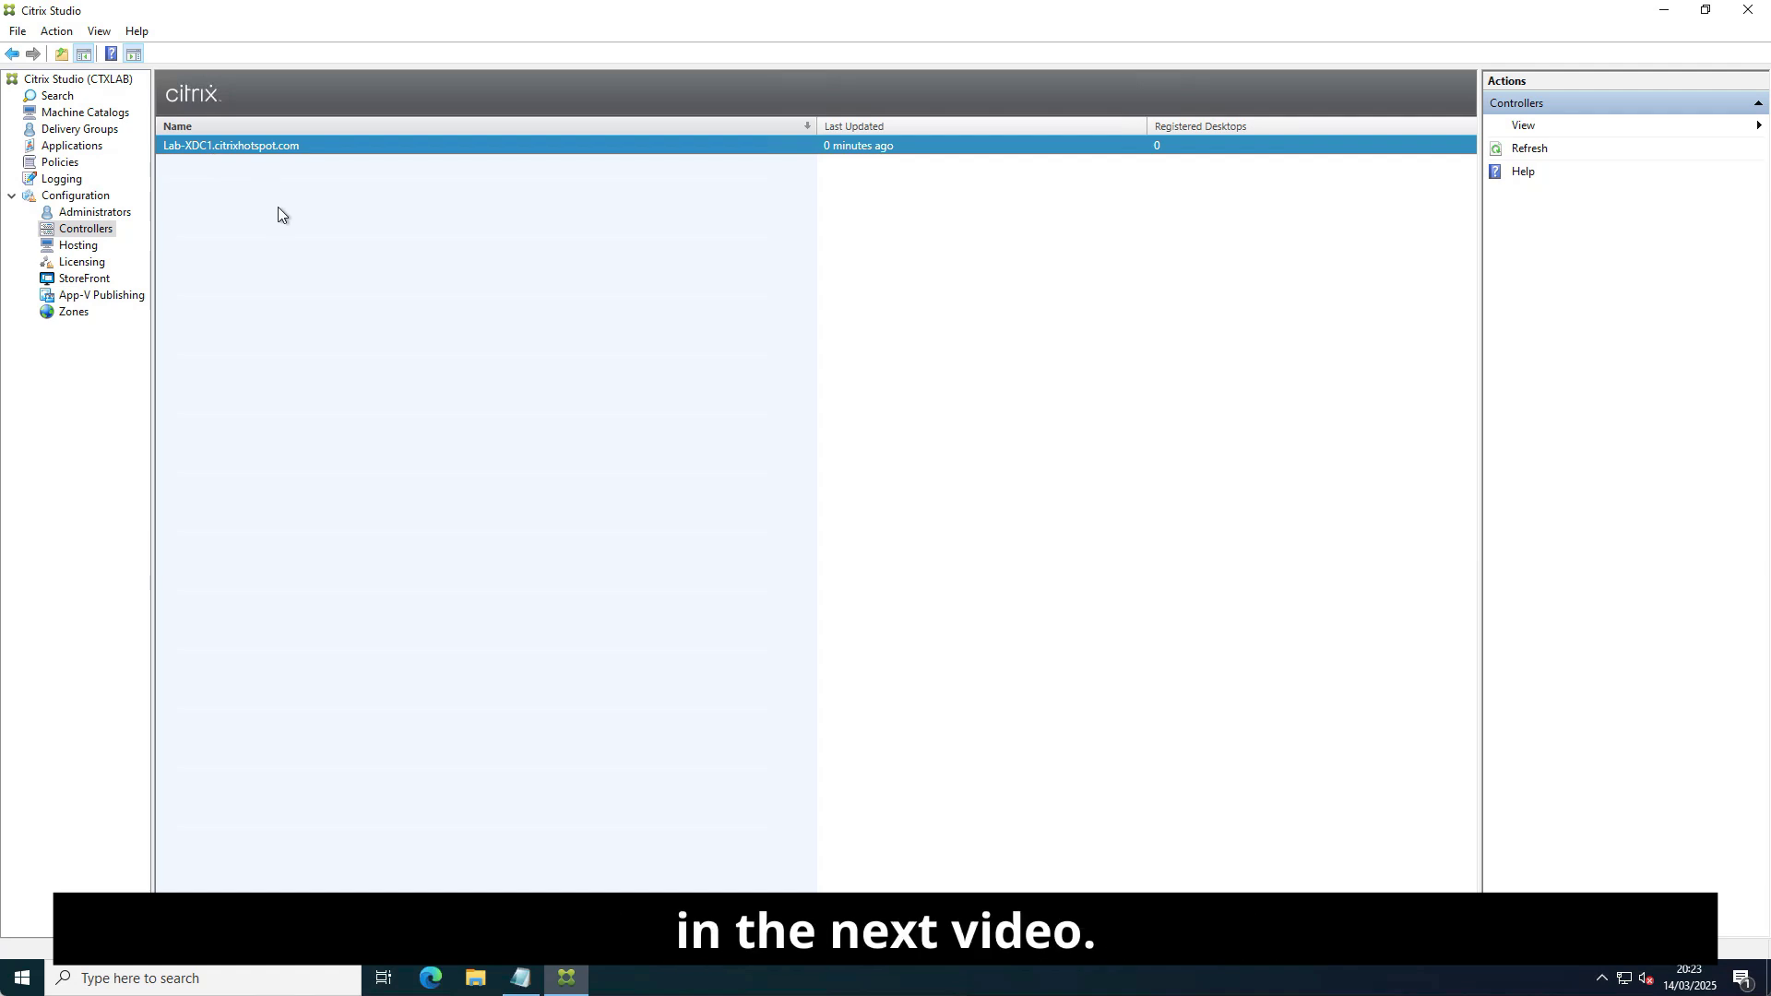
{"action": "left_click", "coordinate": [79, 245]}
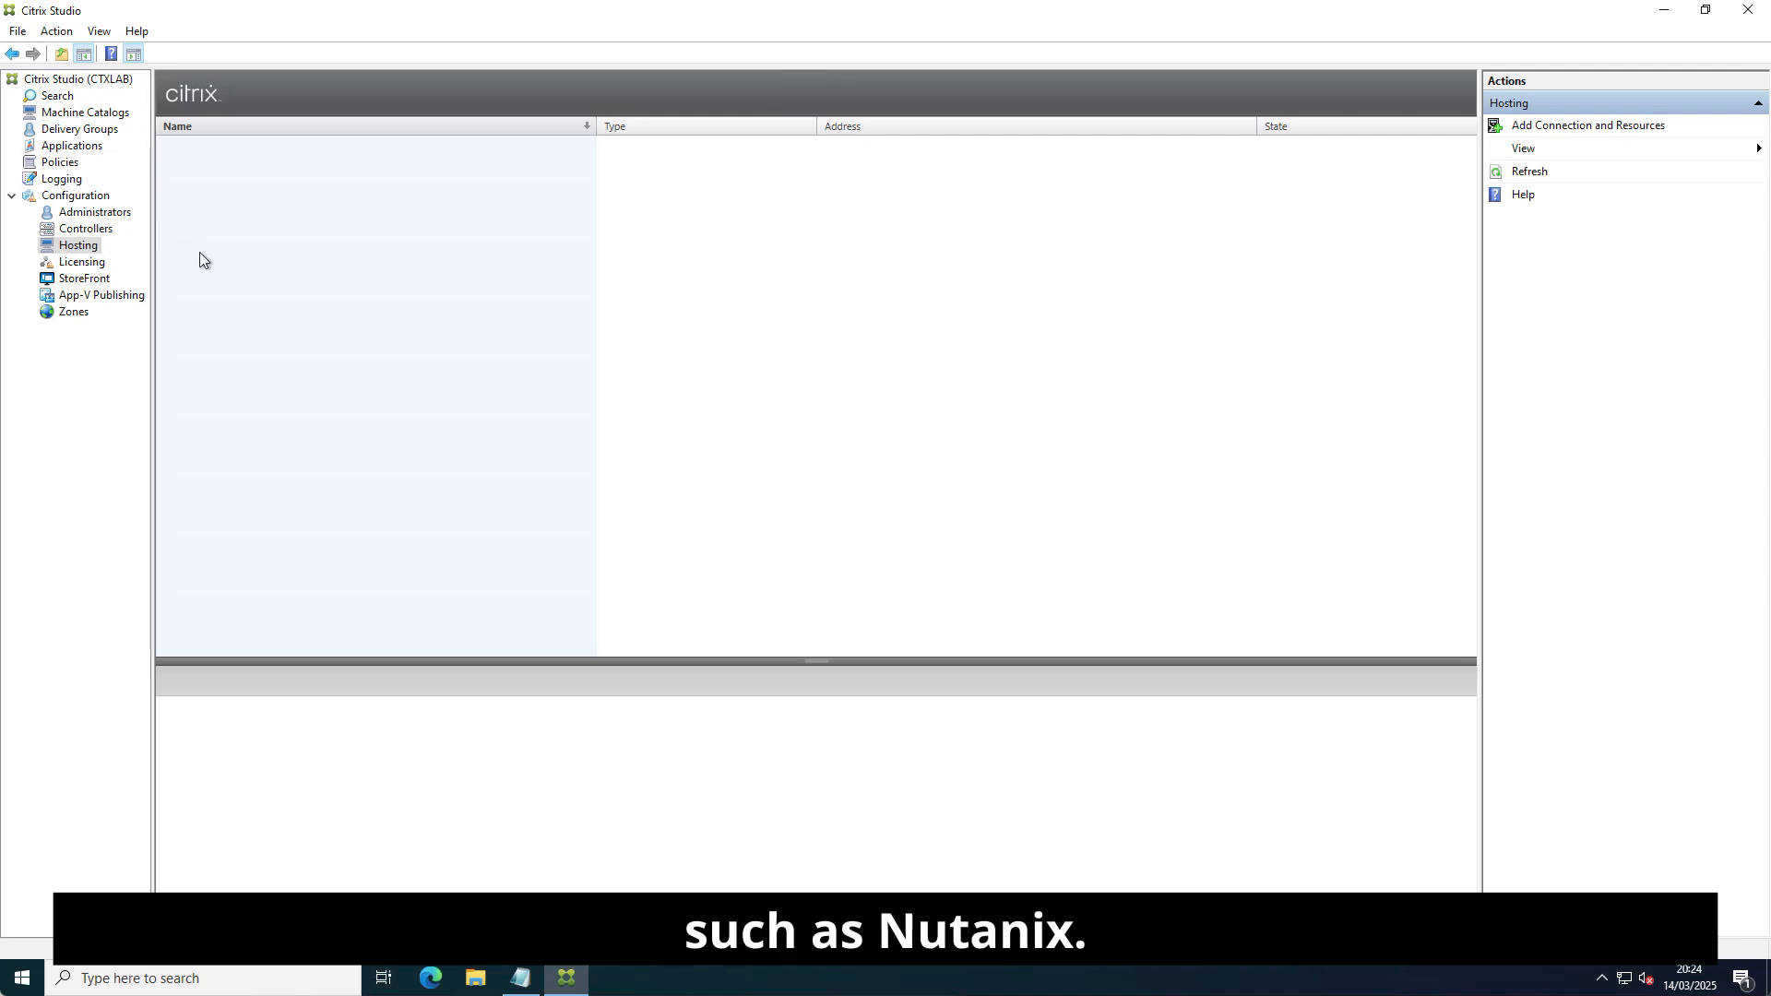
{"action": "left_click", "coordinate": [79, 265]}
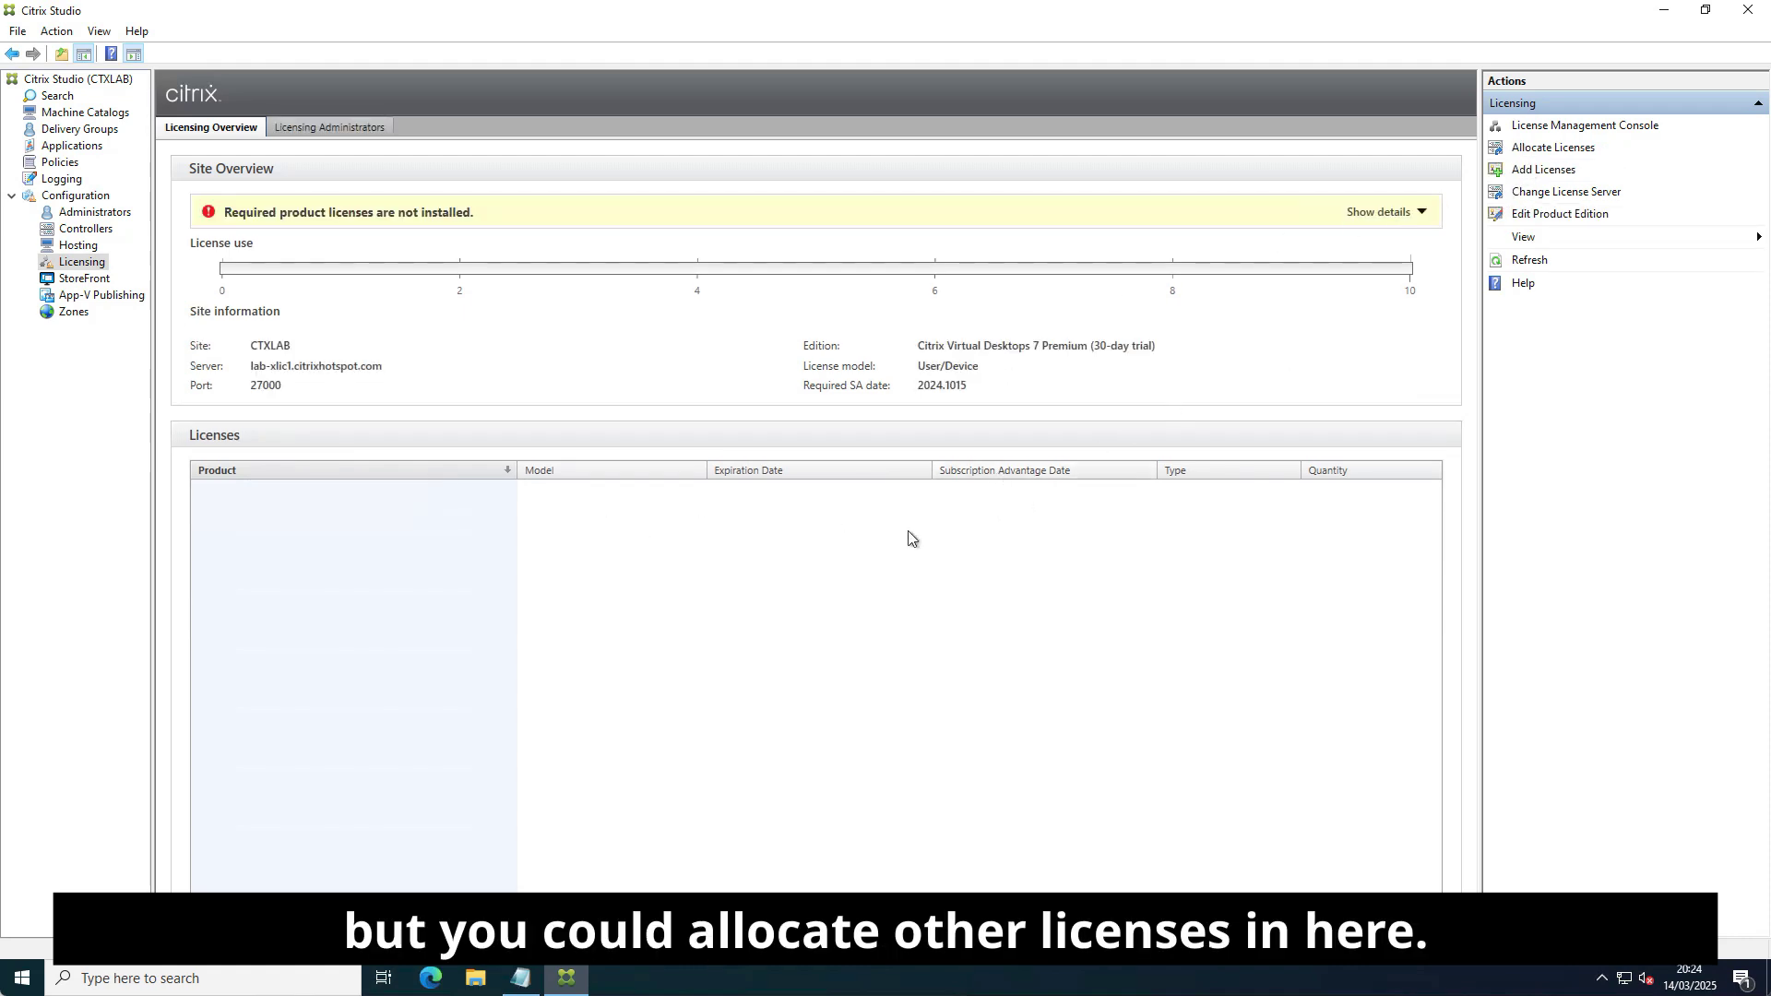
{"action": "left_click", "coordinate": [83, 280]}
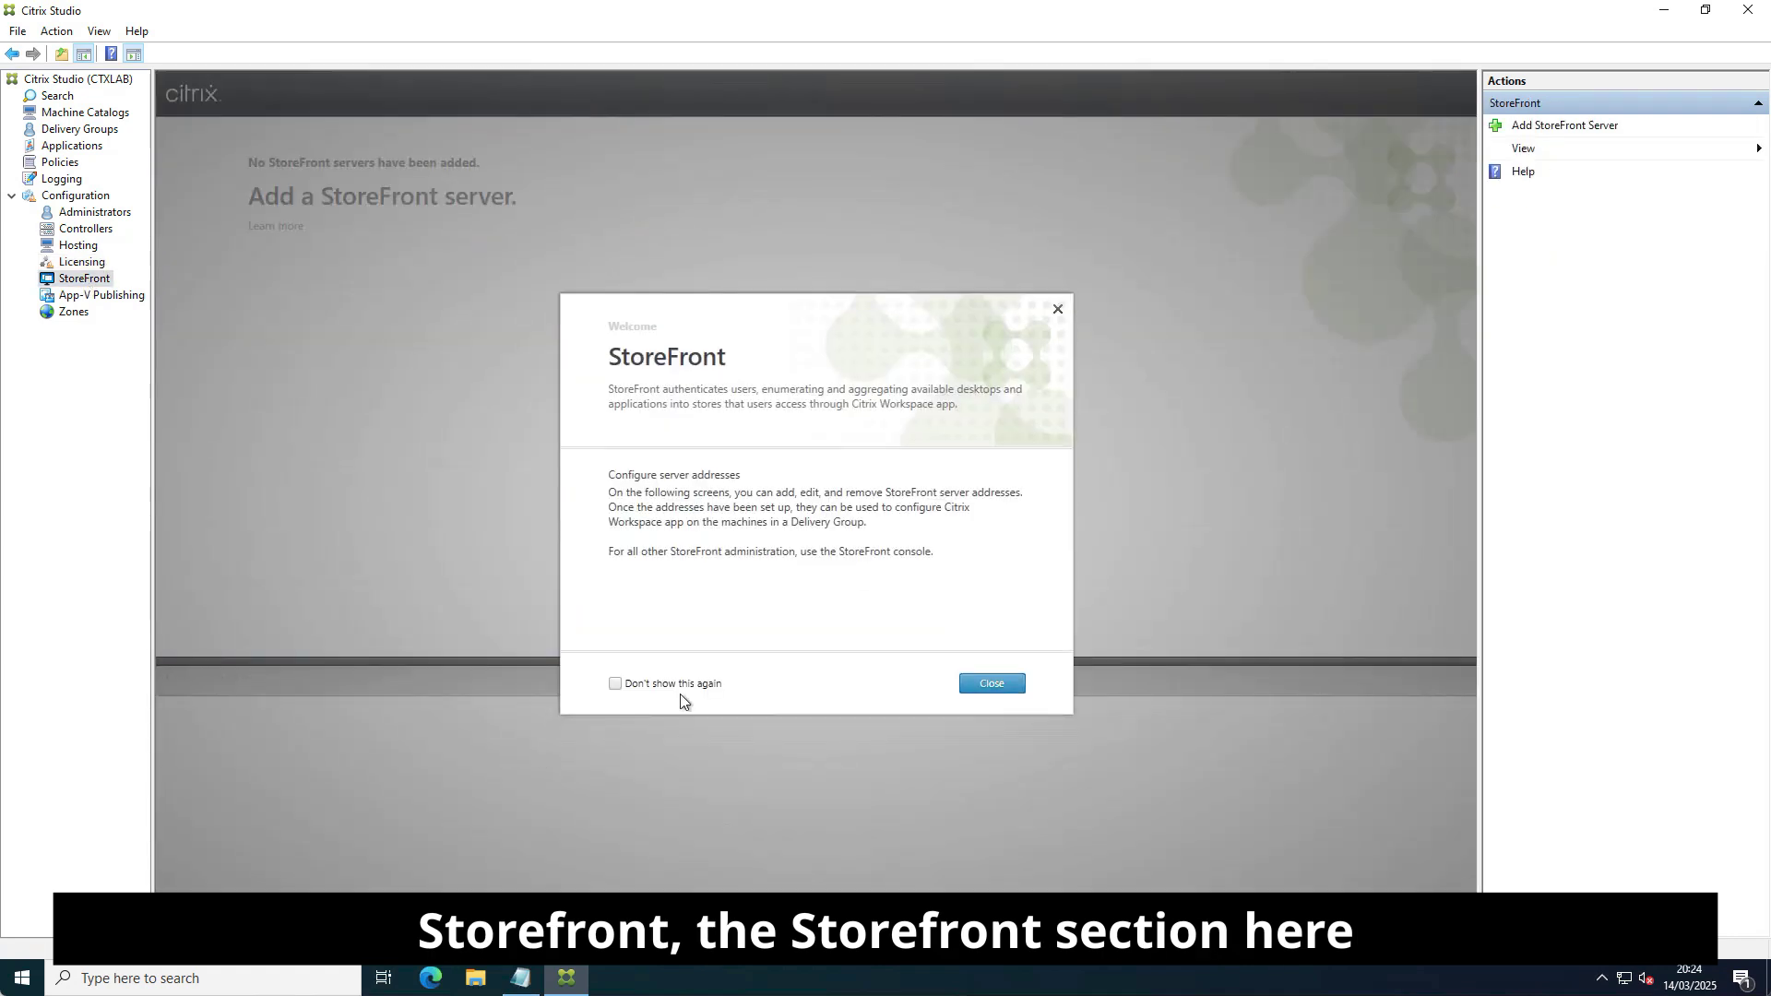
Suppress the StoreFront welcome, view App-V Publishing and Zones, then close Citrix Studio.
{"action": "left_click", "coordinate": [615, 684]}
{"action": "left_click", "coordinate": [992, 684]}
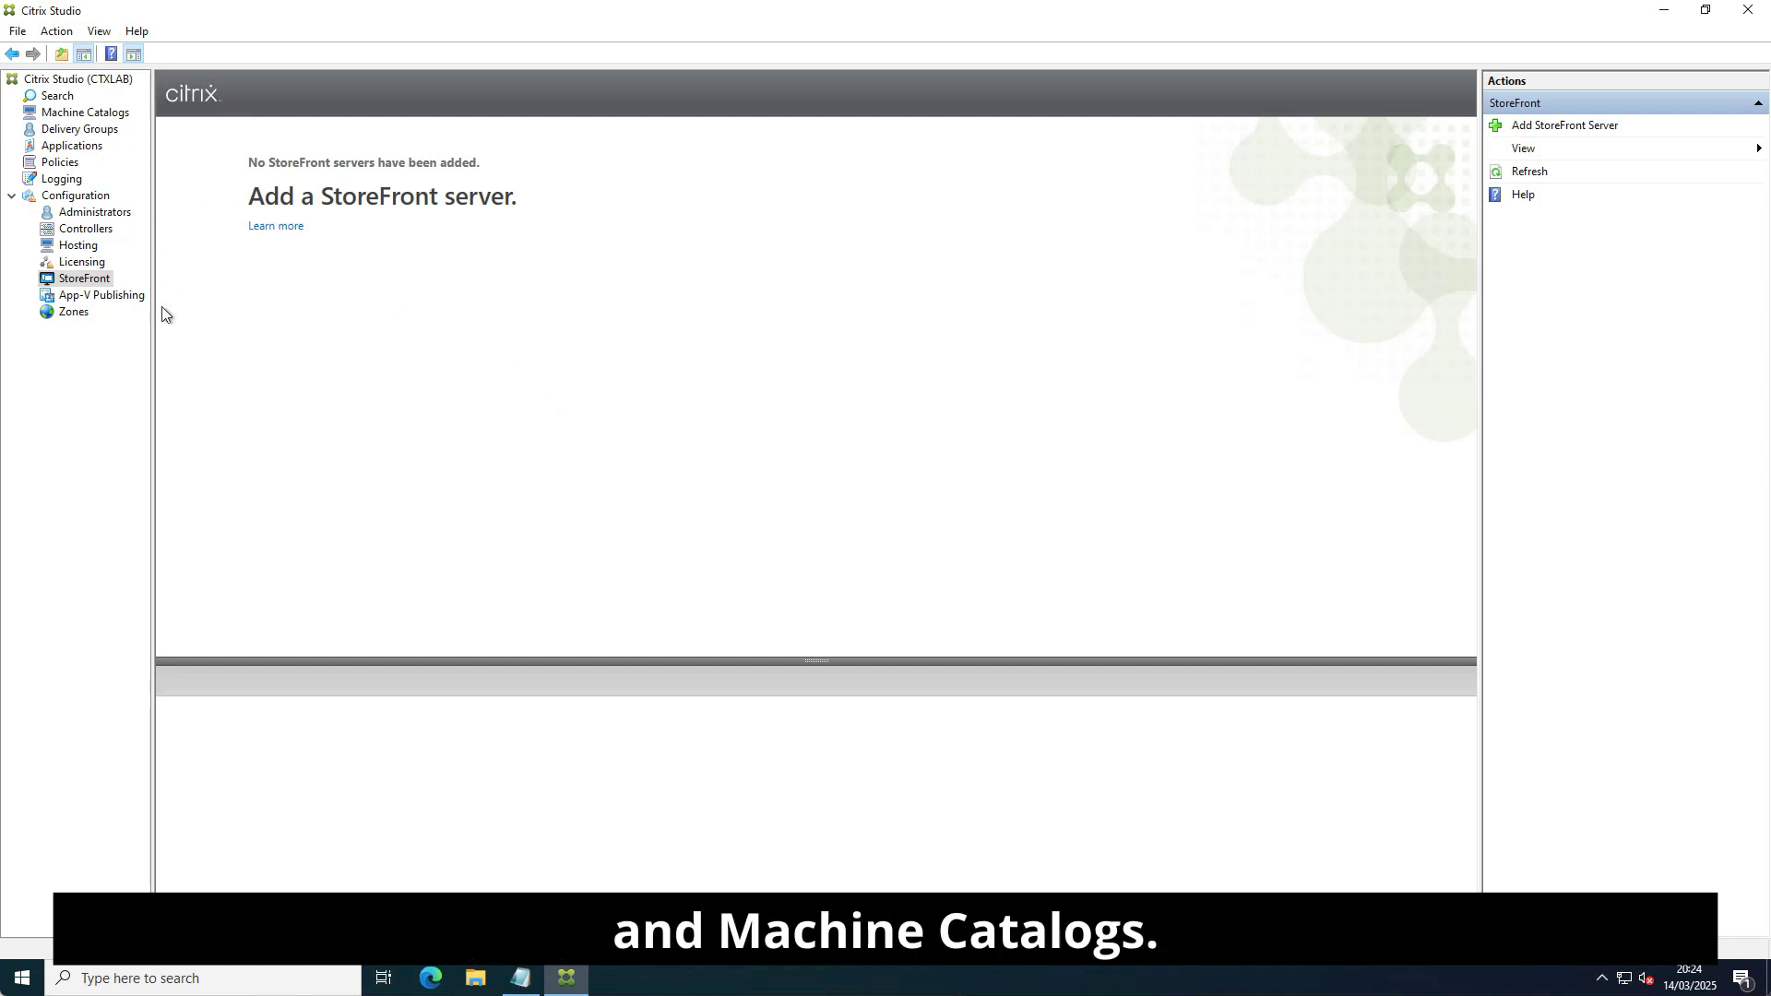
{"action": "left_click", "coordinate": [96, 297]}
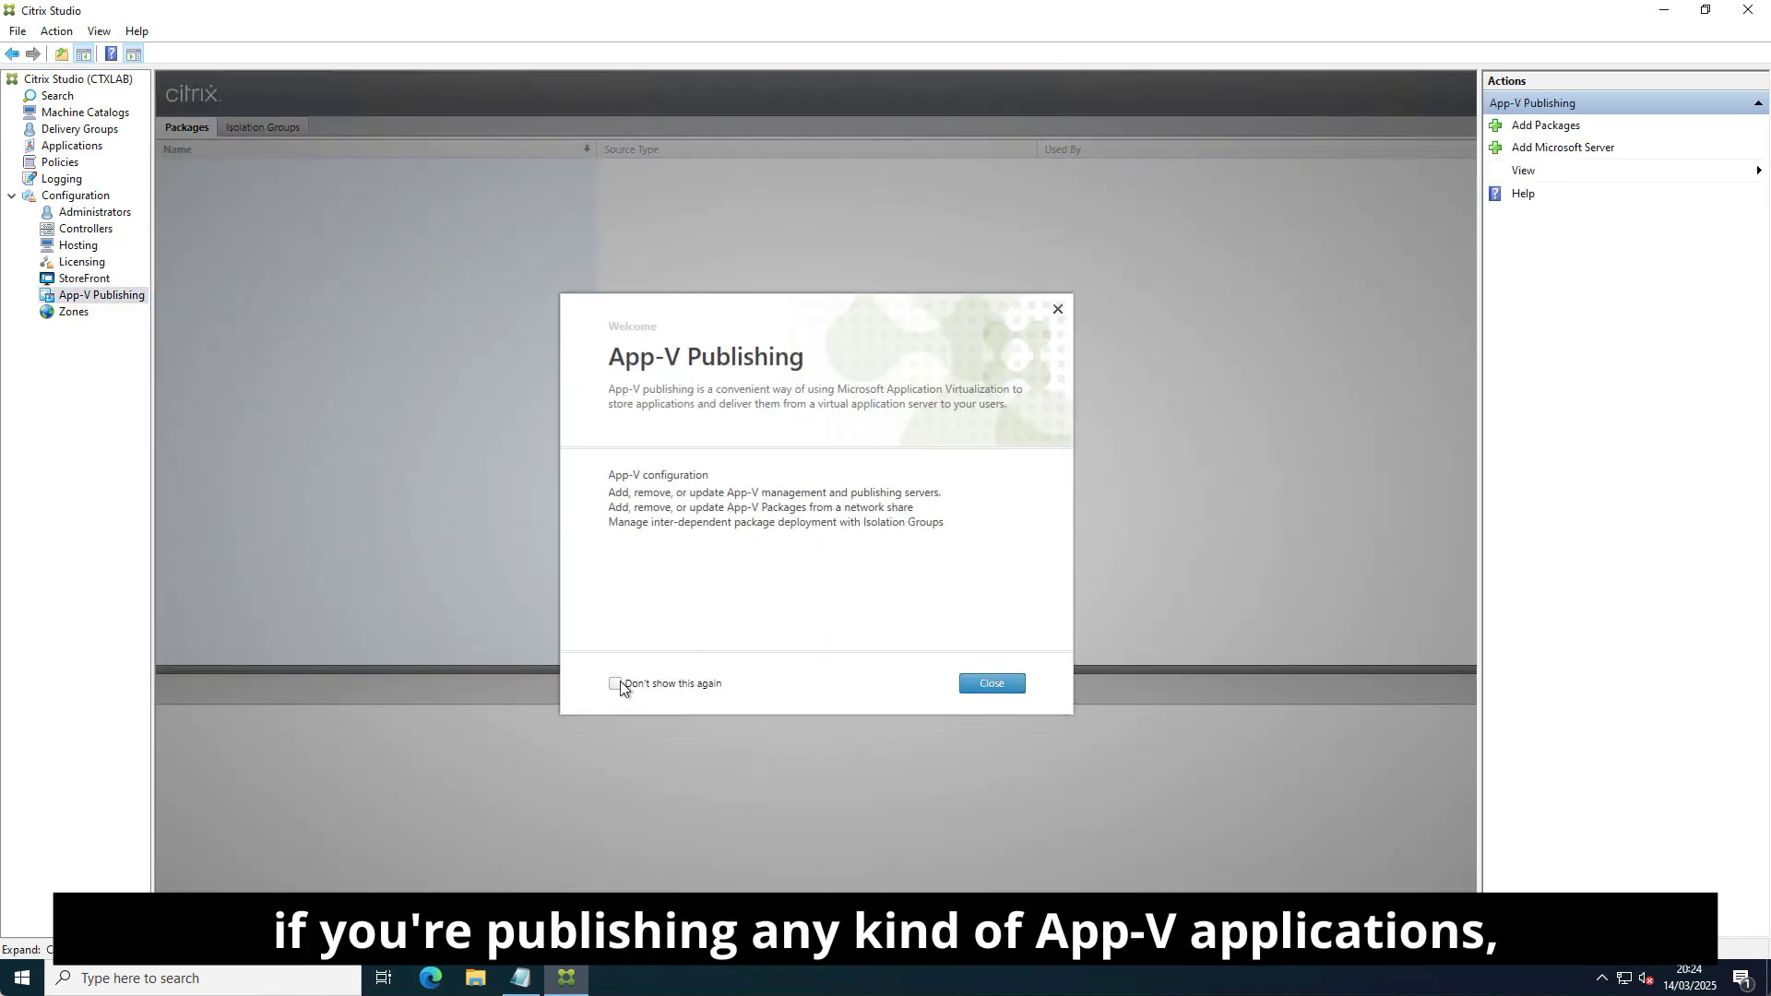
{"action": "left_click", "coordinate": [968, 687]}
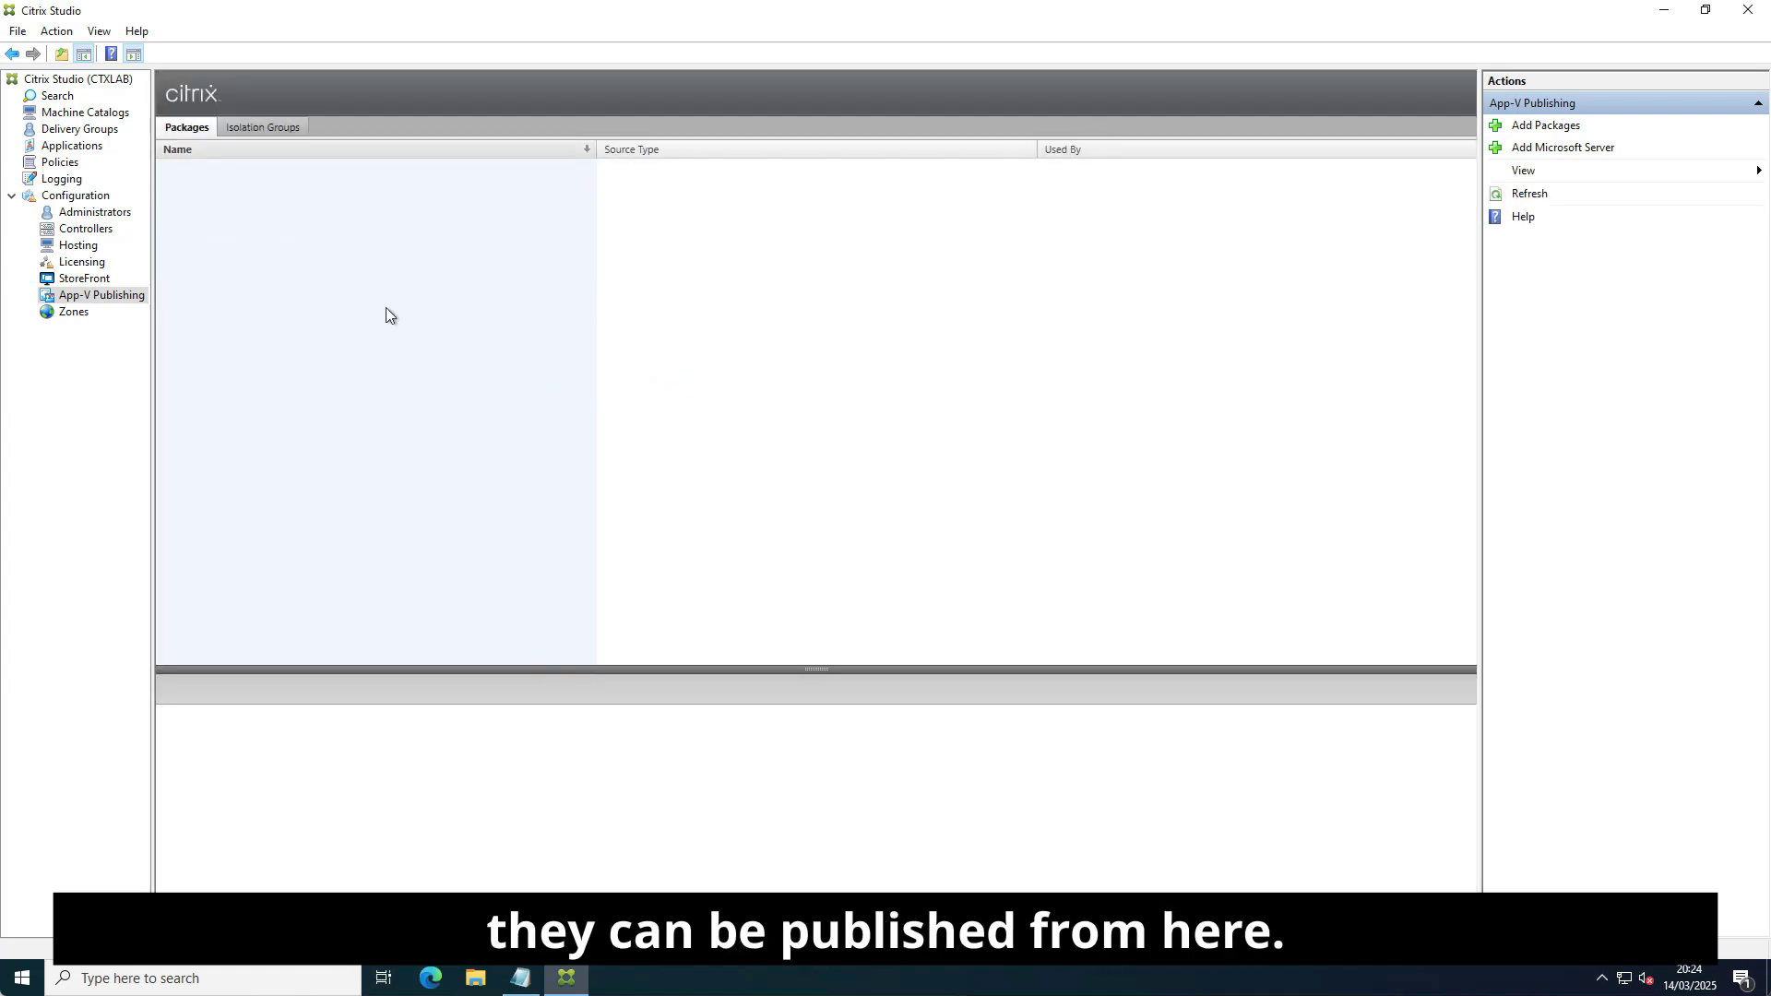
{"action": "left_click", "coordinate": [87, 314]}
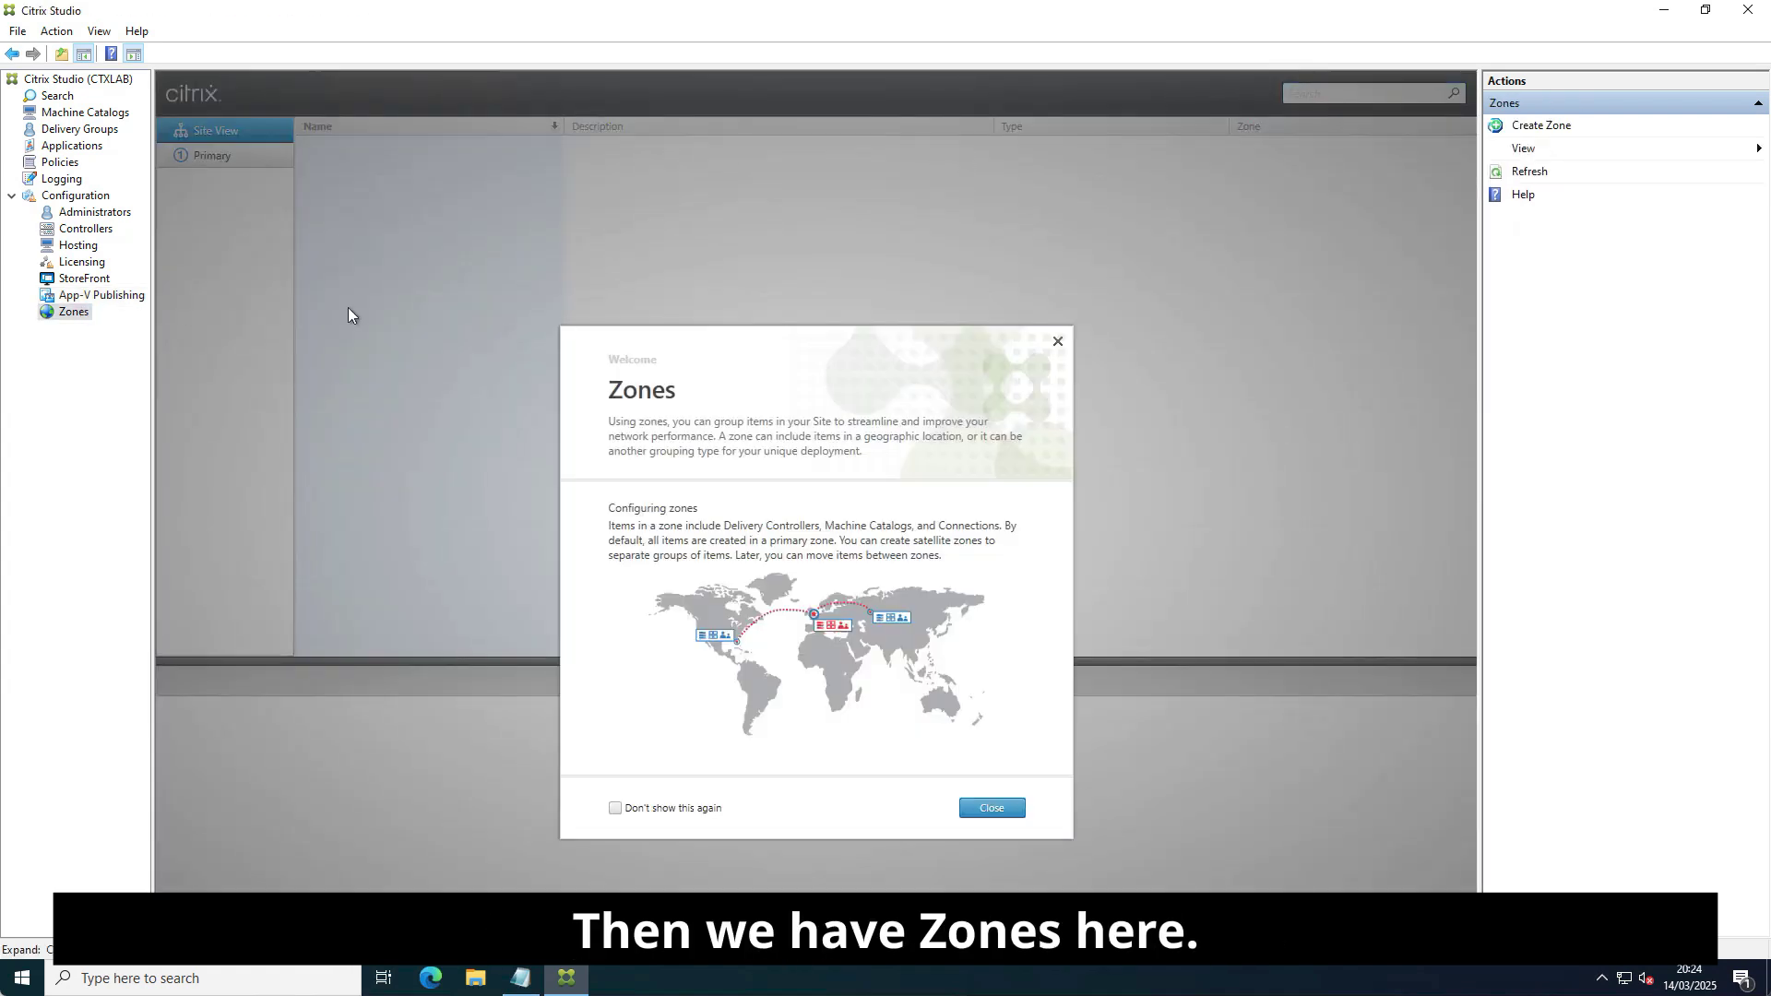
{"action": "left_click", "coordinate": [672, 730]}
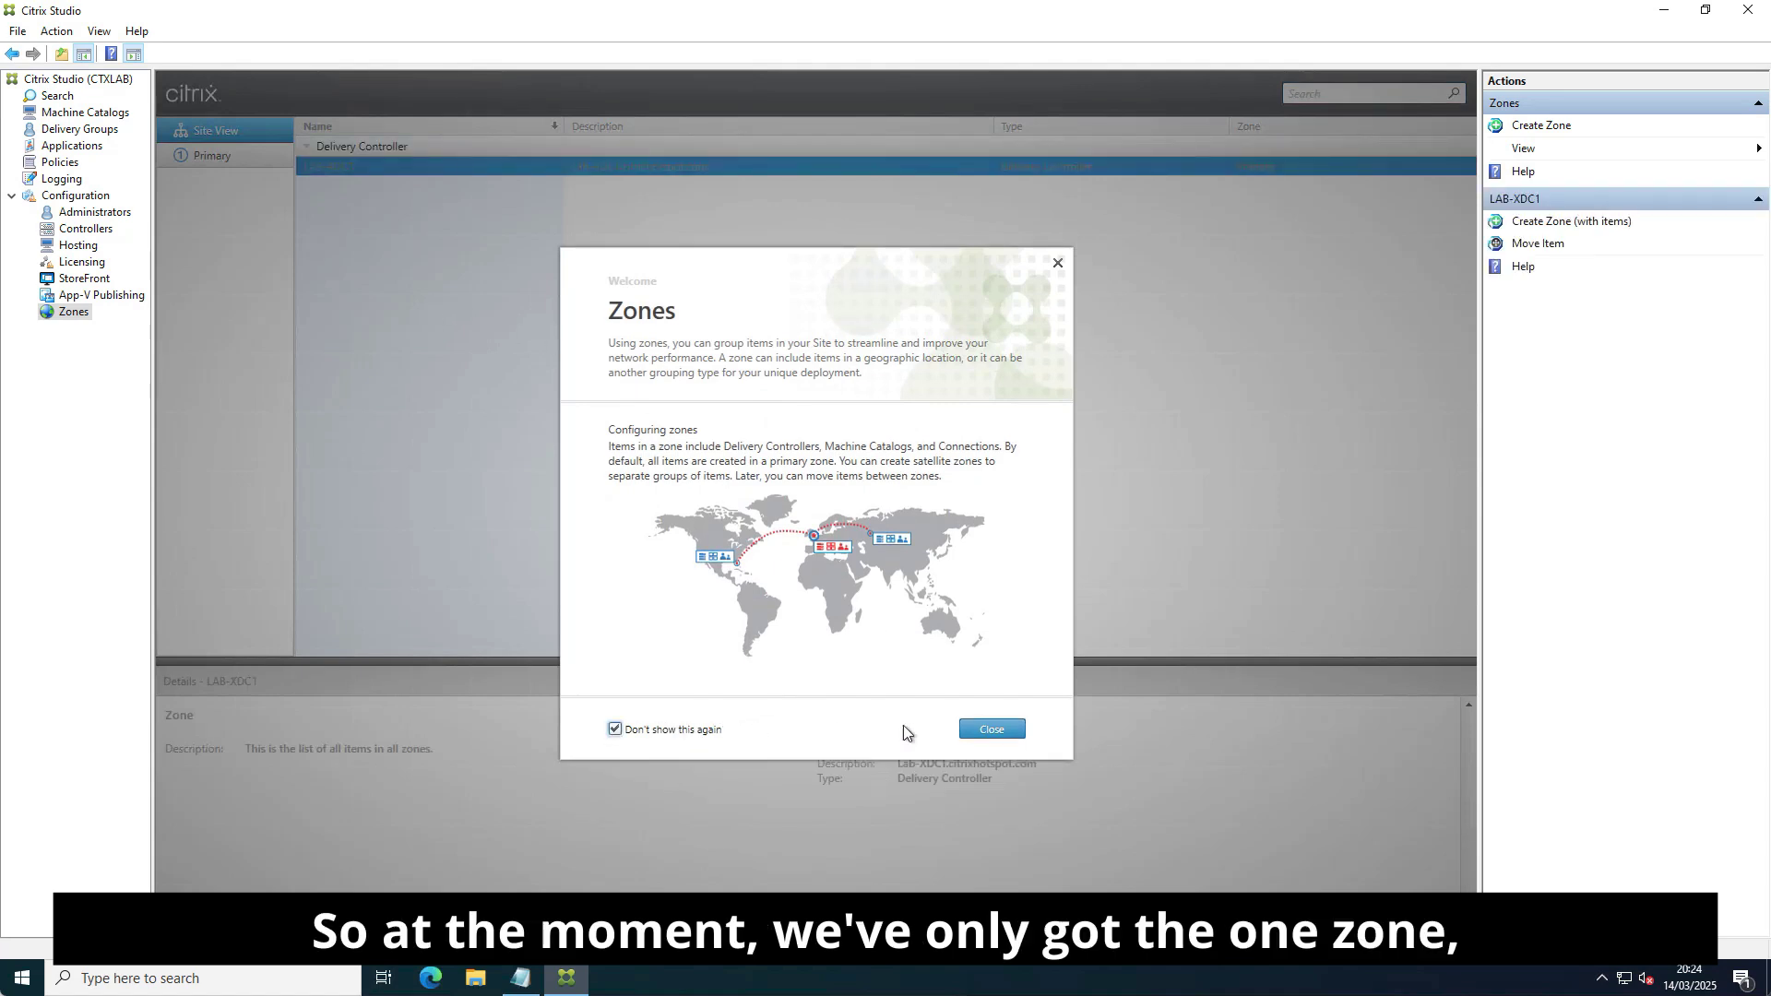
{"action": "left_click", "coordinate": [991, 729]}
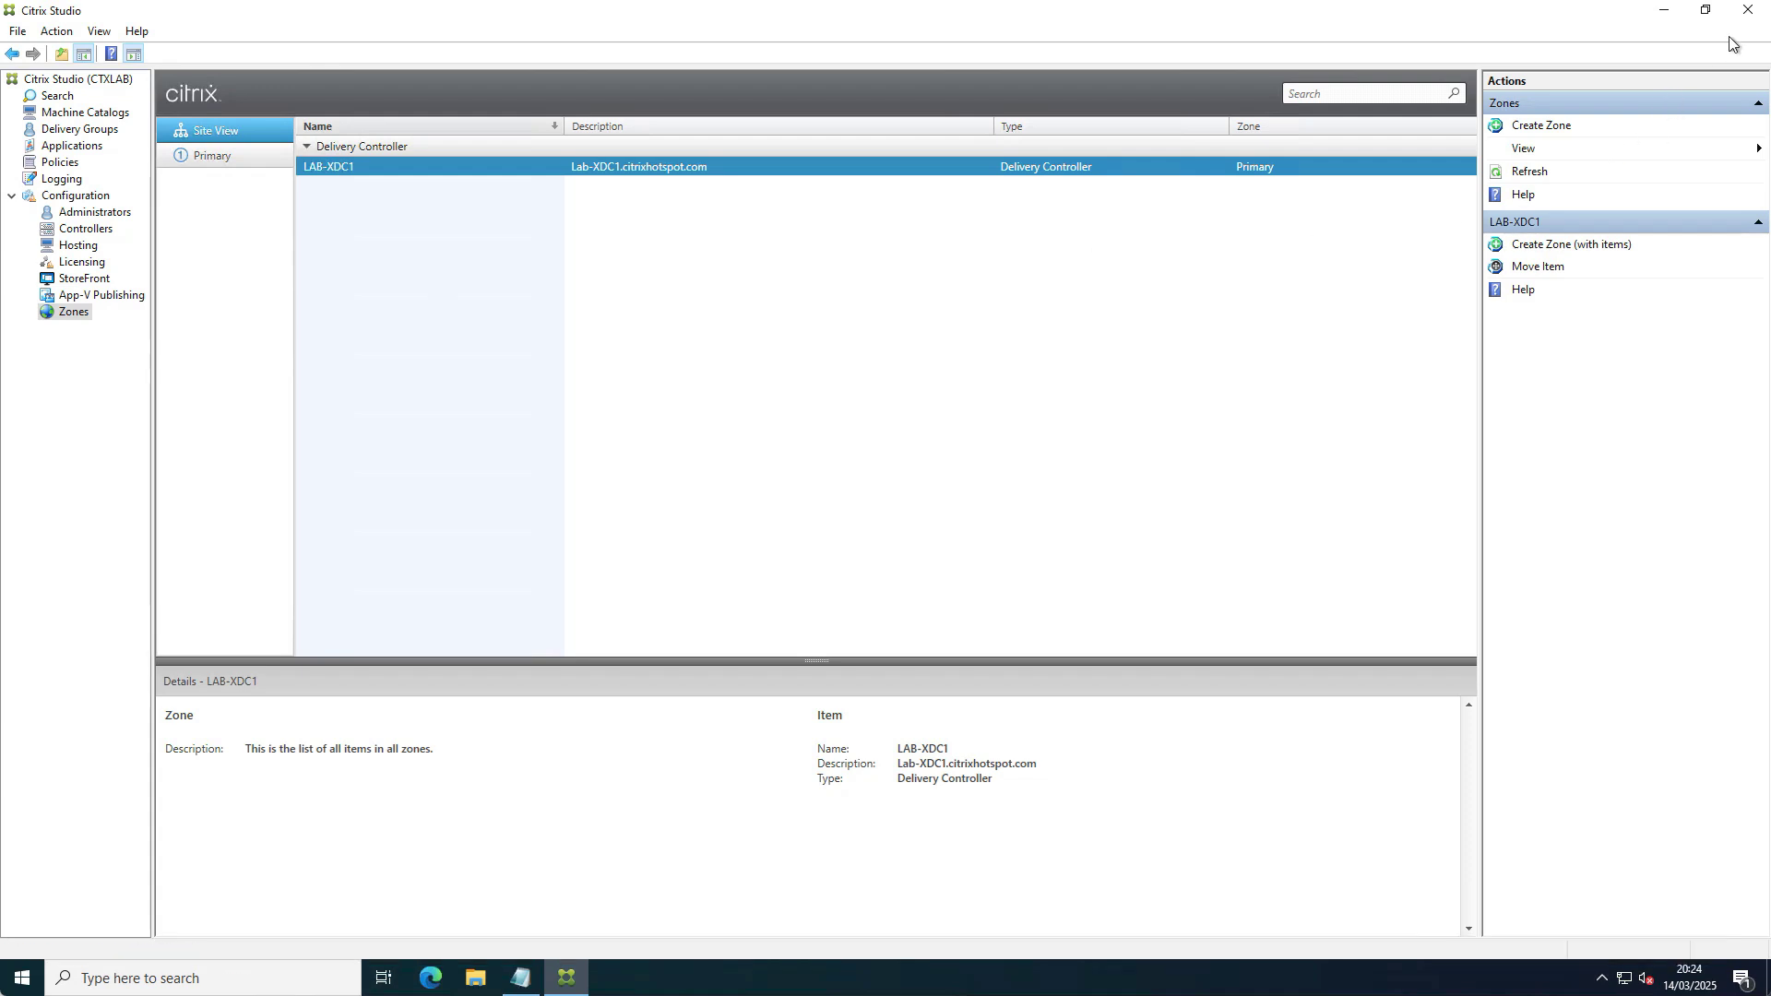
{"action": "left_click", "coordinate": [1756, 11]}
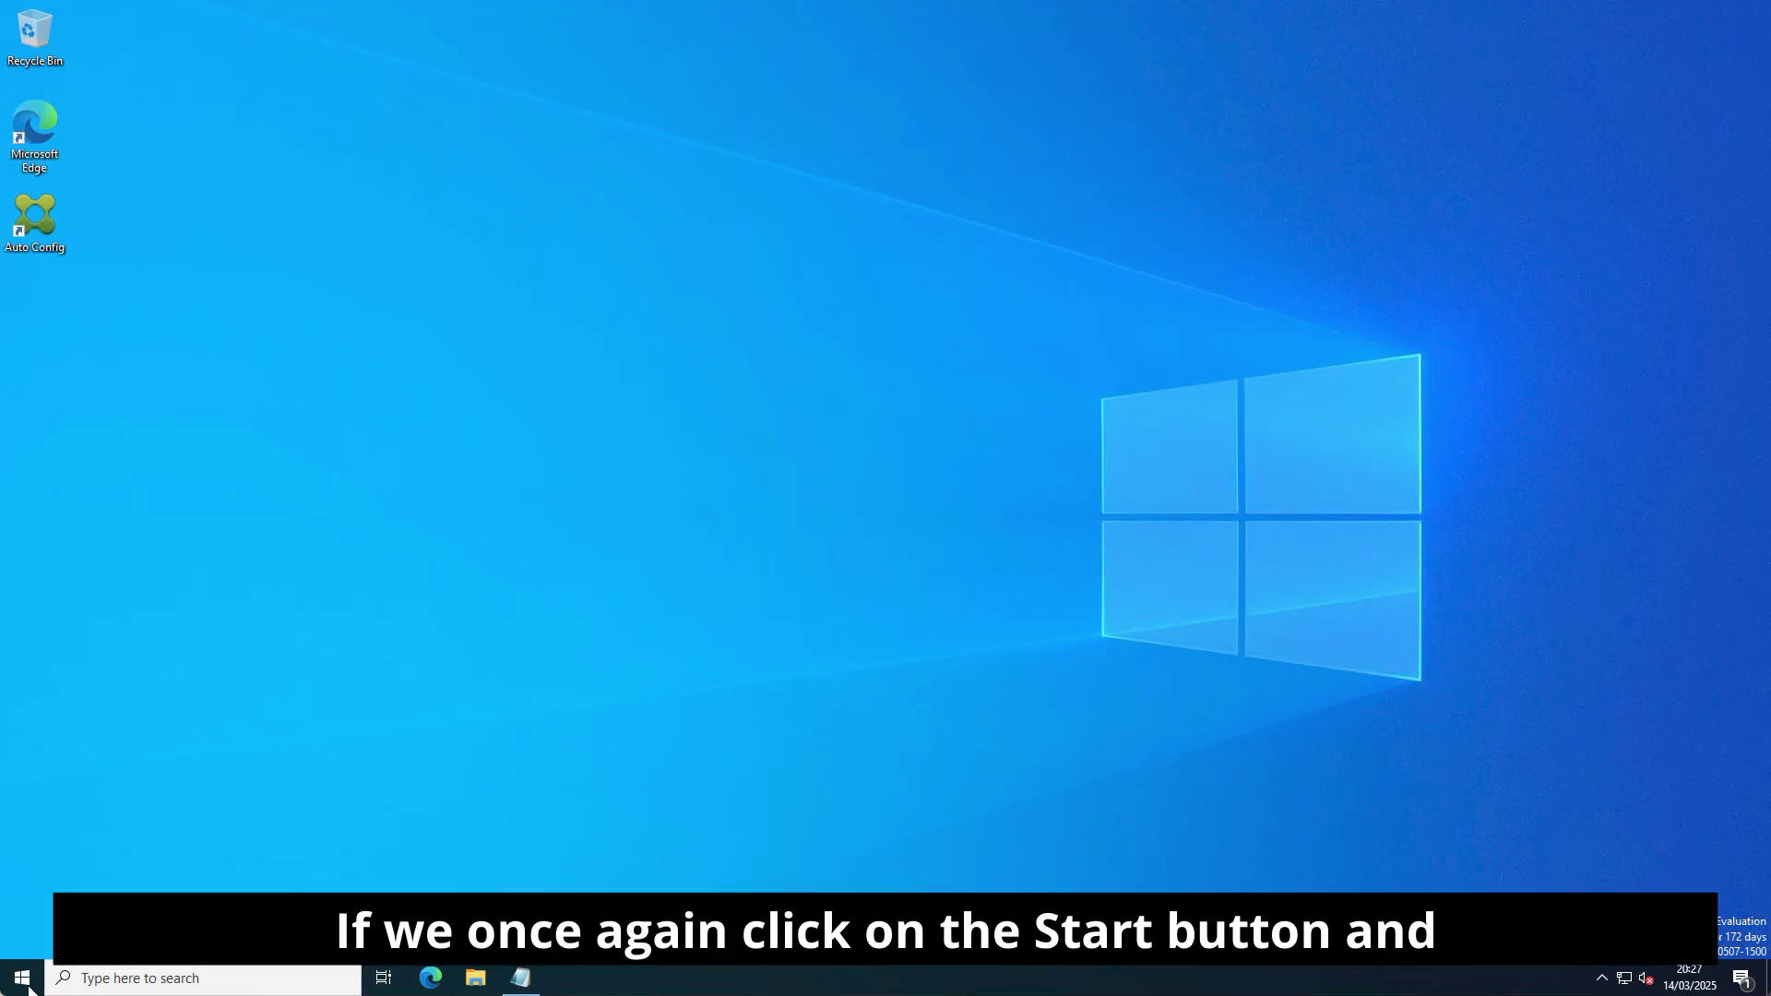
Launch Citrix Web Studio and sign in with the administrator user name and citrixhotspot domain.
{"action": "left_click", "coordinate": [29, 989]}
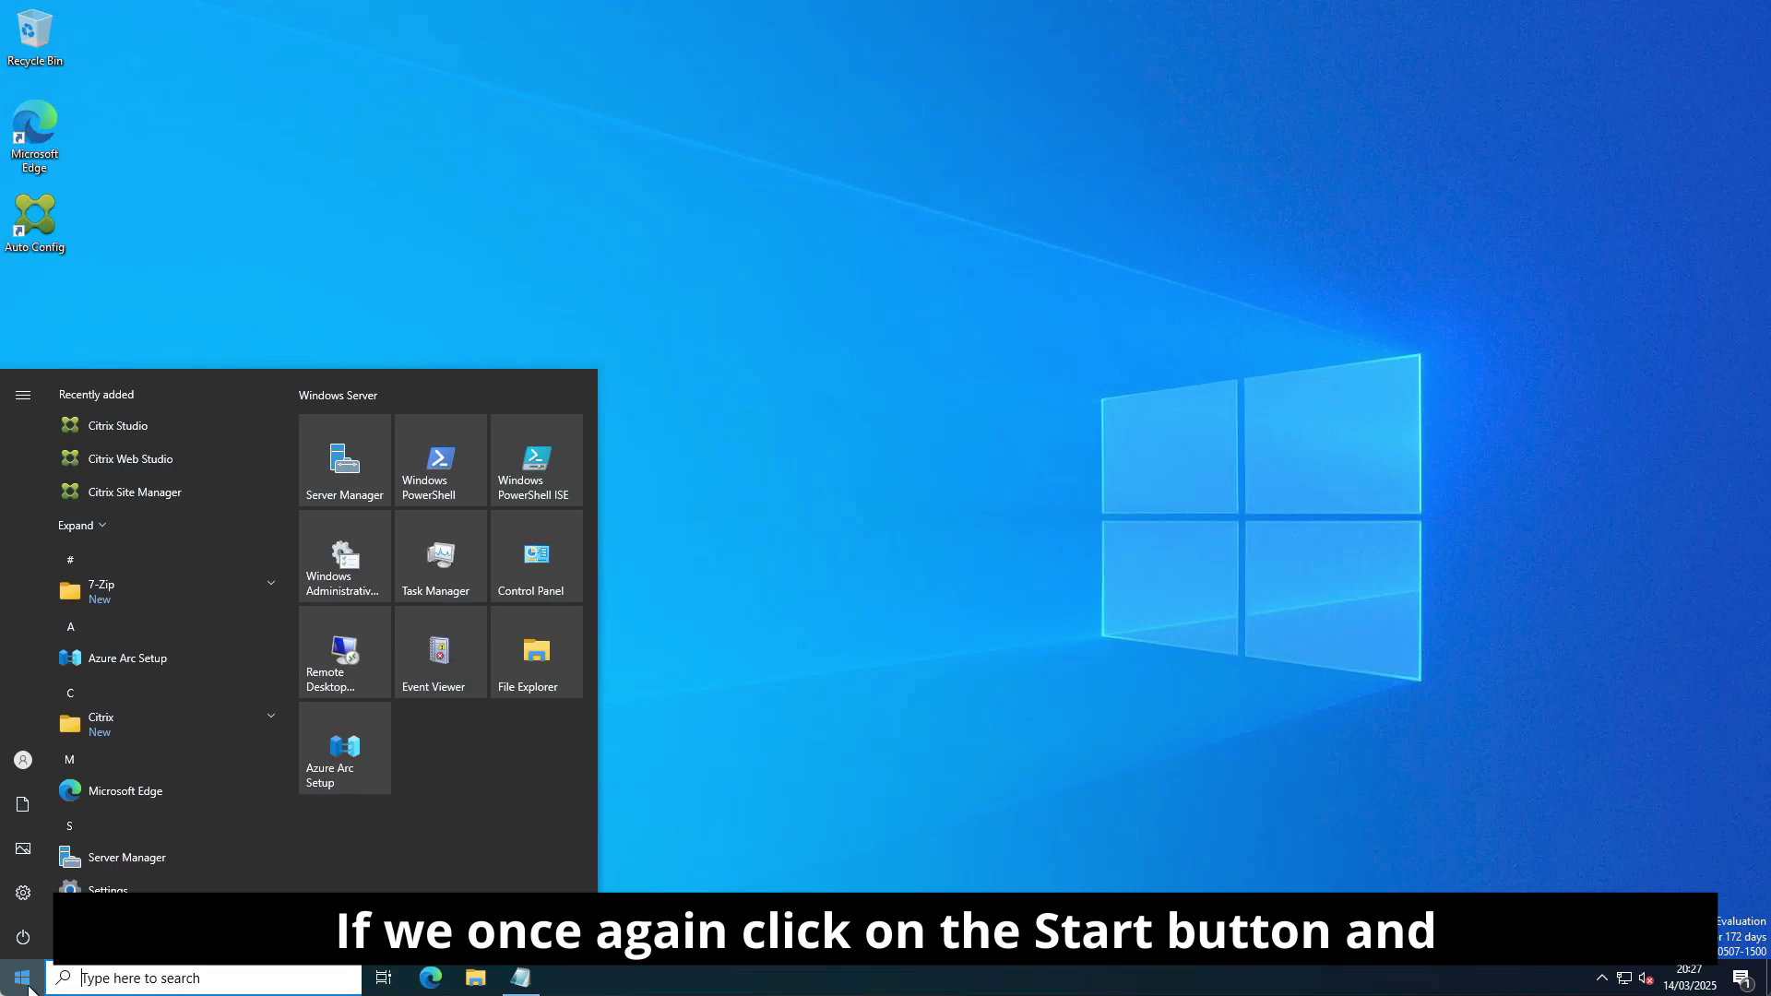
{"action": "left_click", "coordinate": [152, 463]}
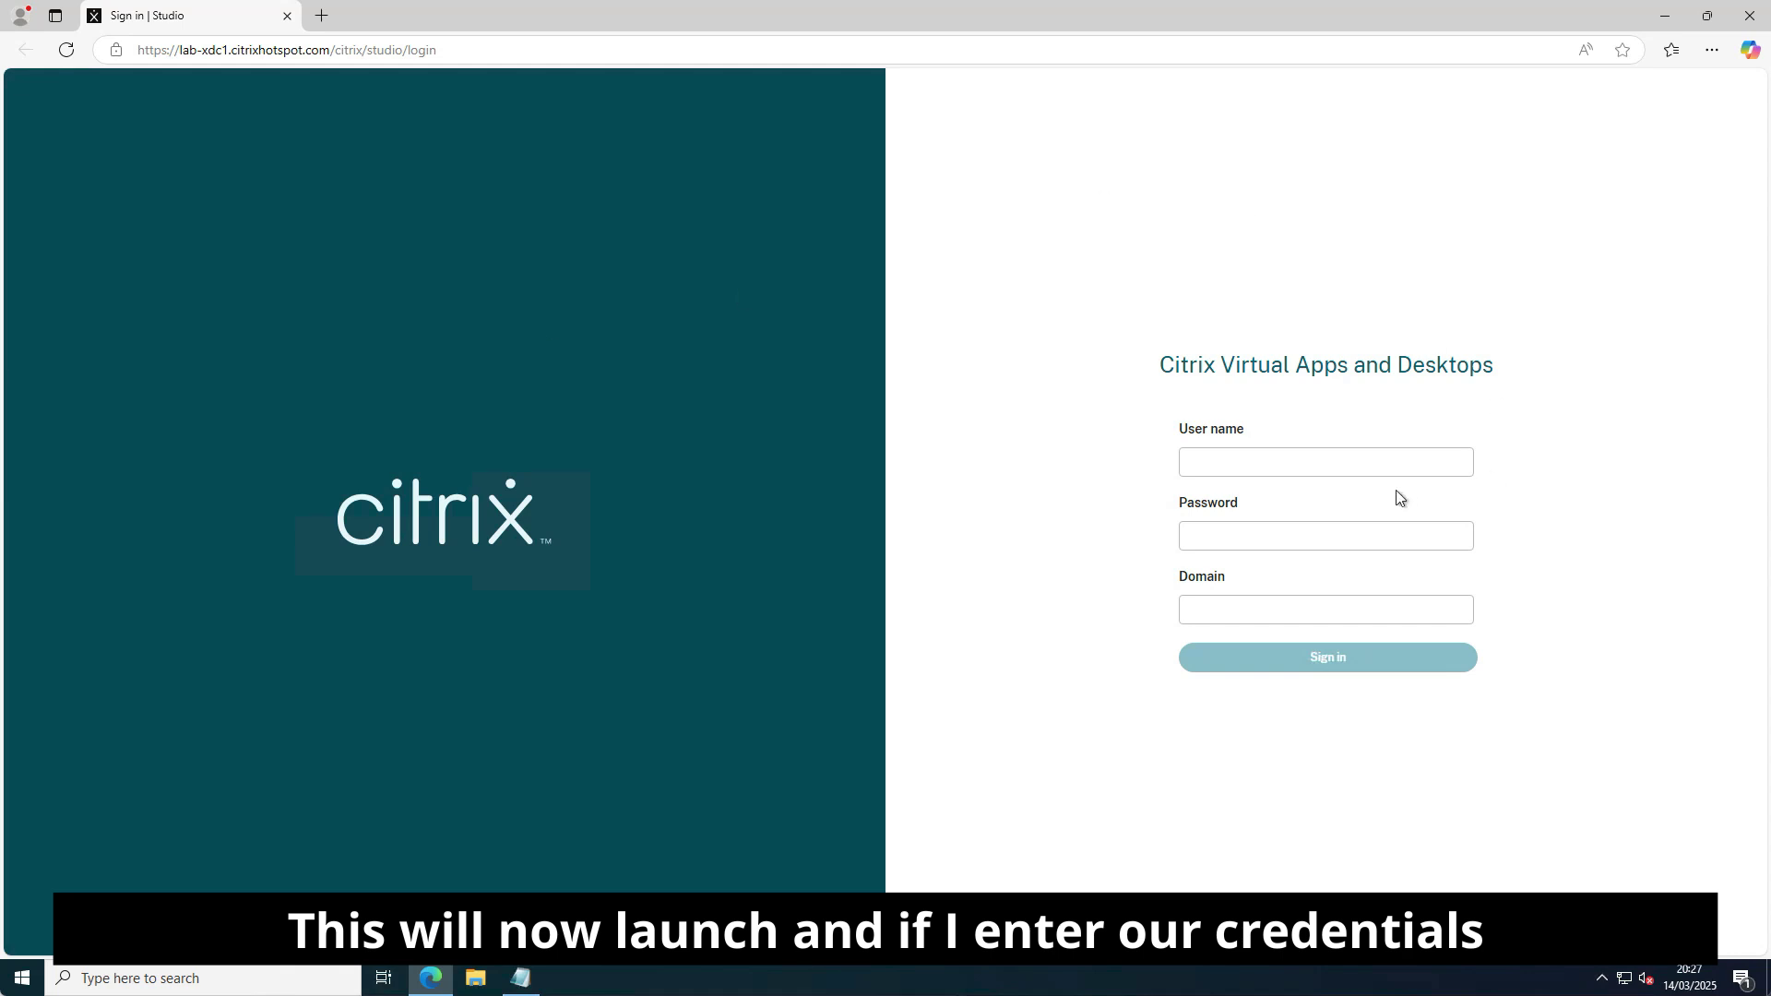
{"action": "left_click", "coordinate": [1302, 459]}
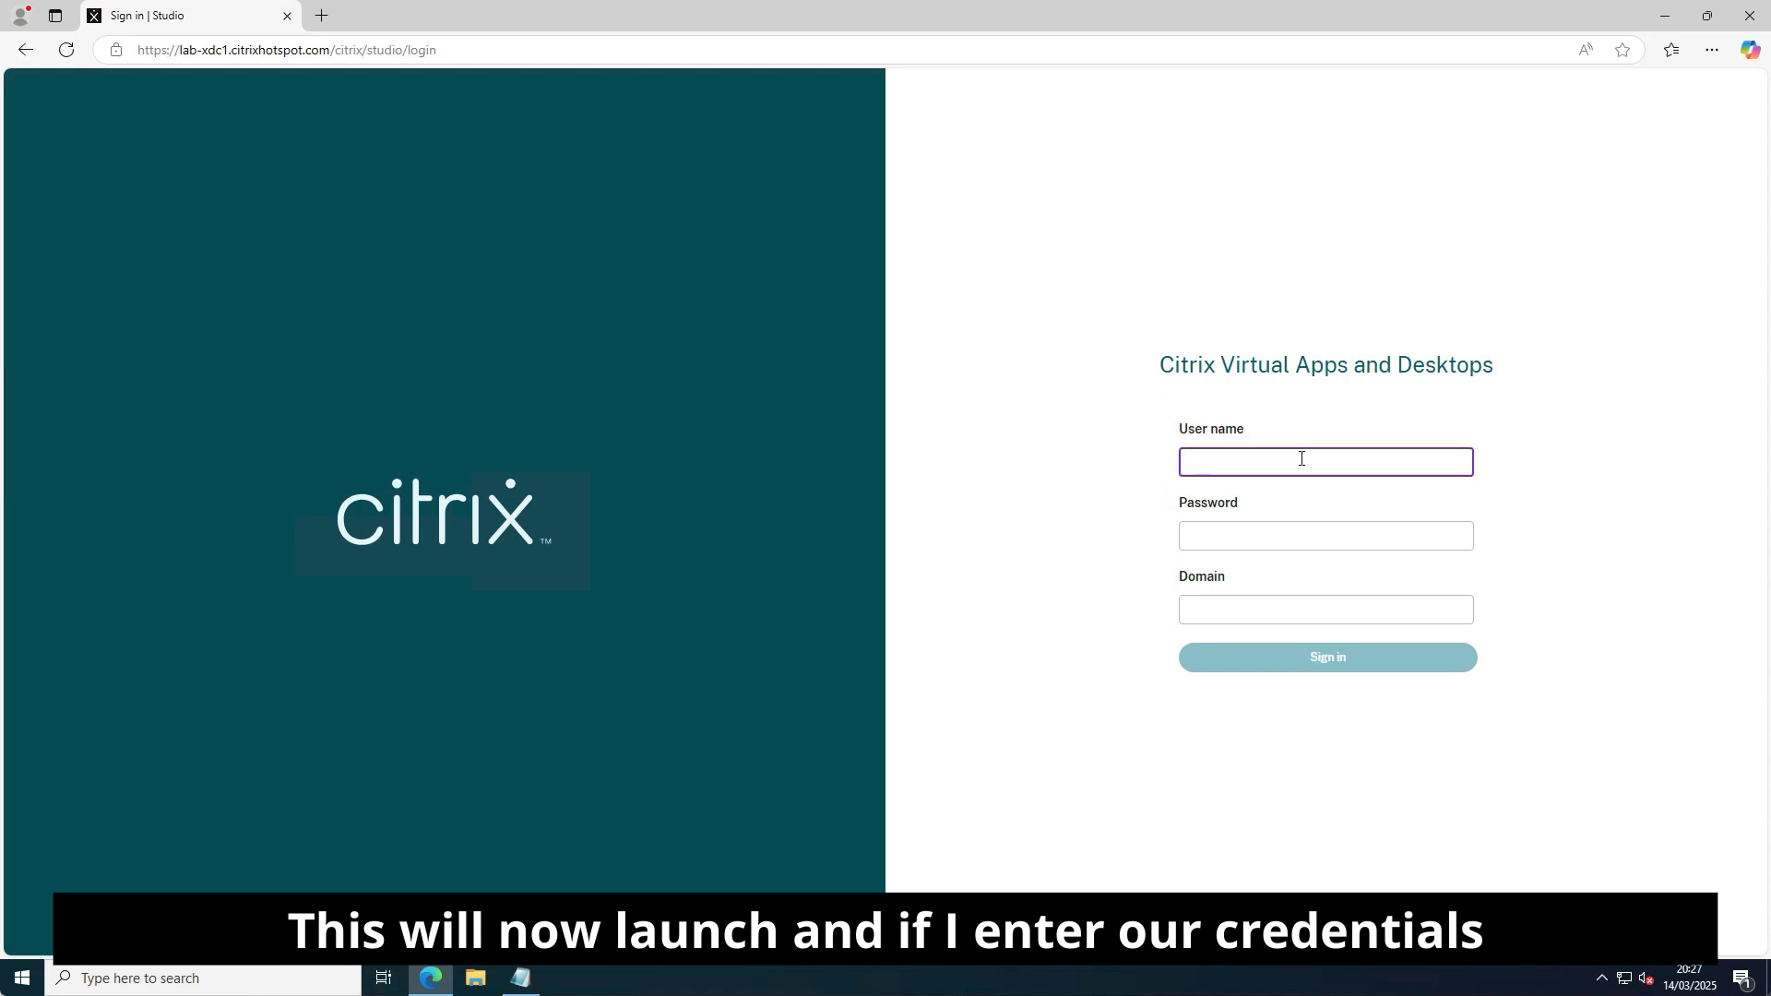
{"action": "type", "text": "administrator"}
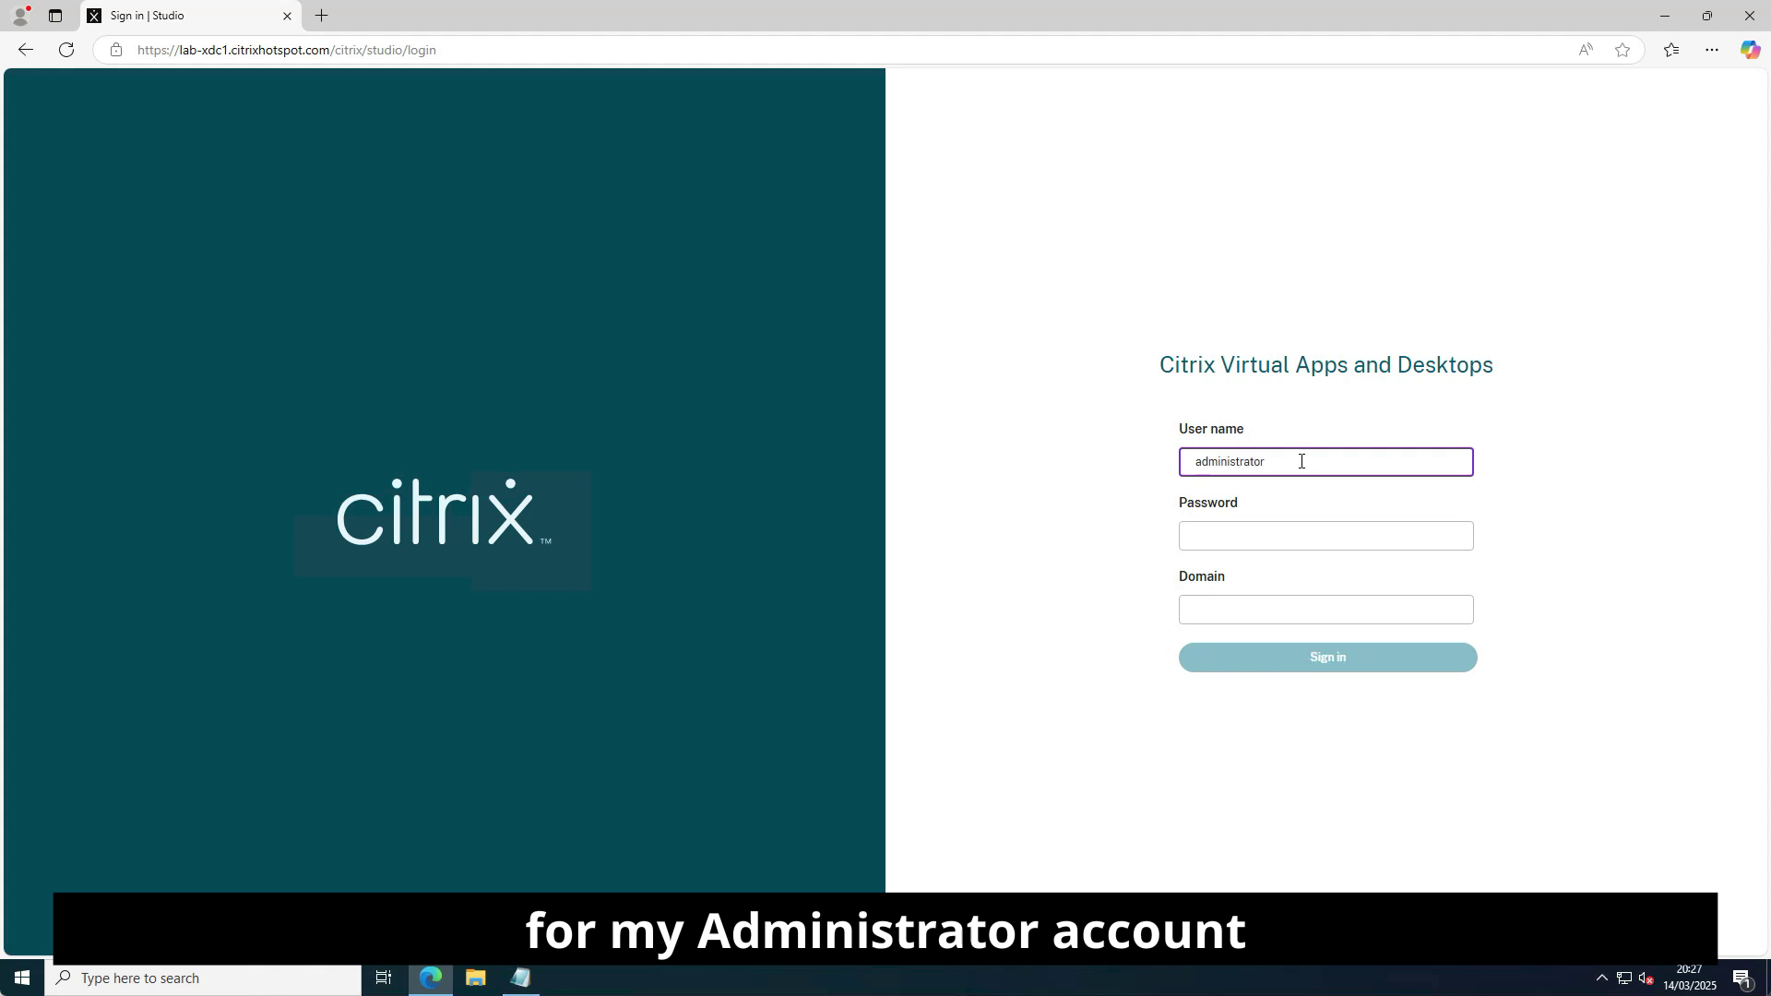
{"action": "key", "text": "Tab"}
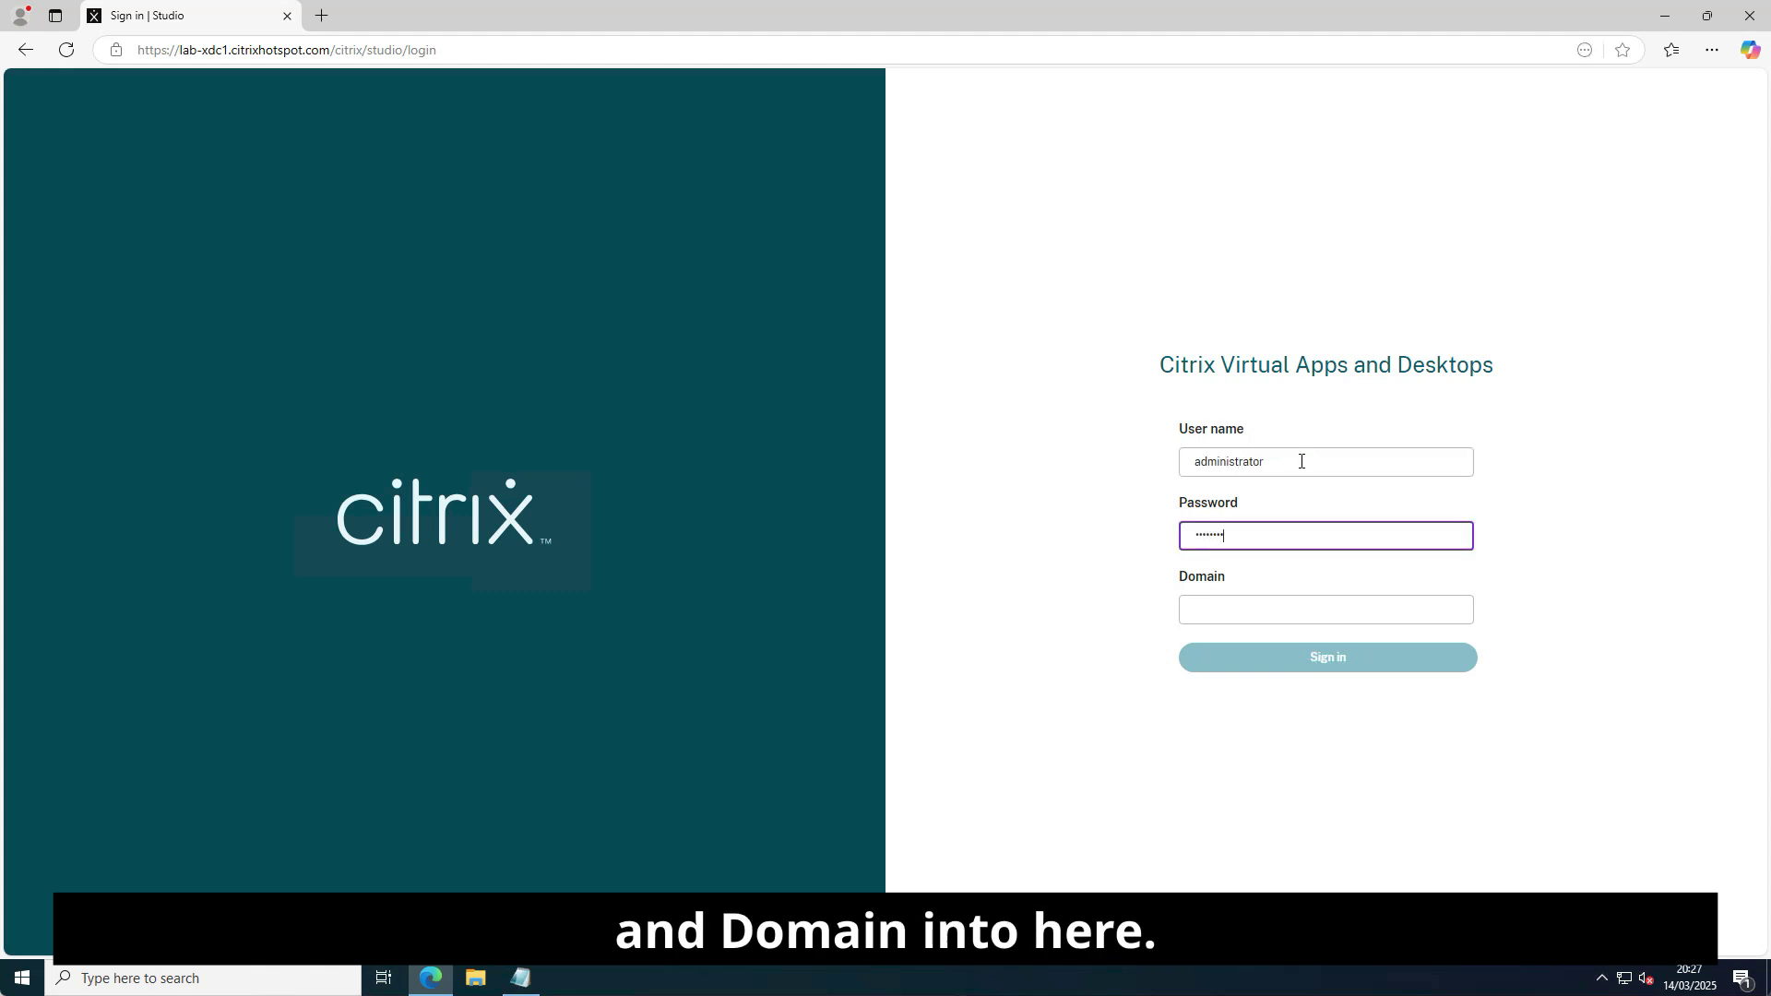
{"action": "key", "text": "Tab"}
{"action": "type", "text": "c"}
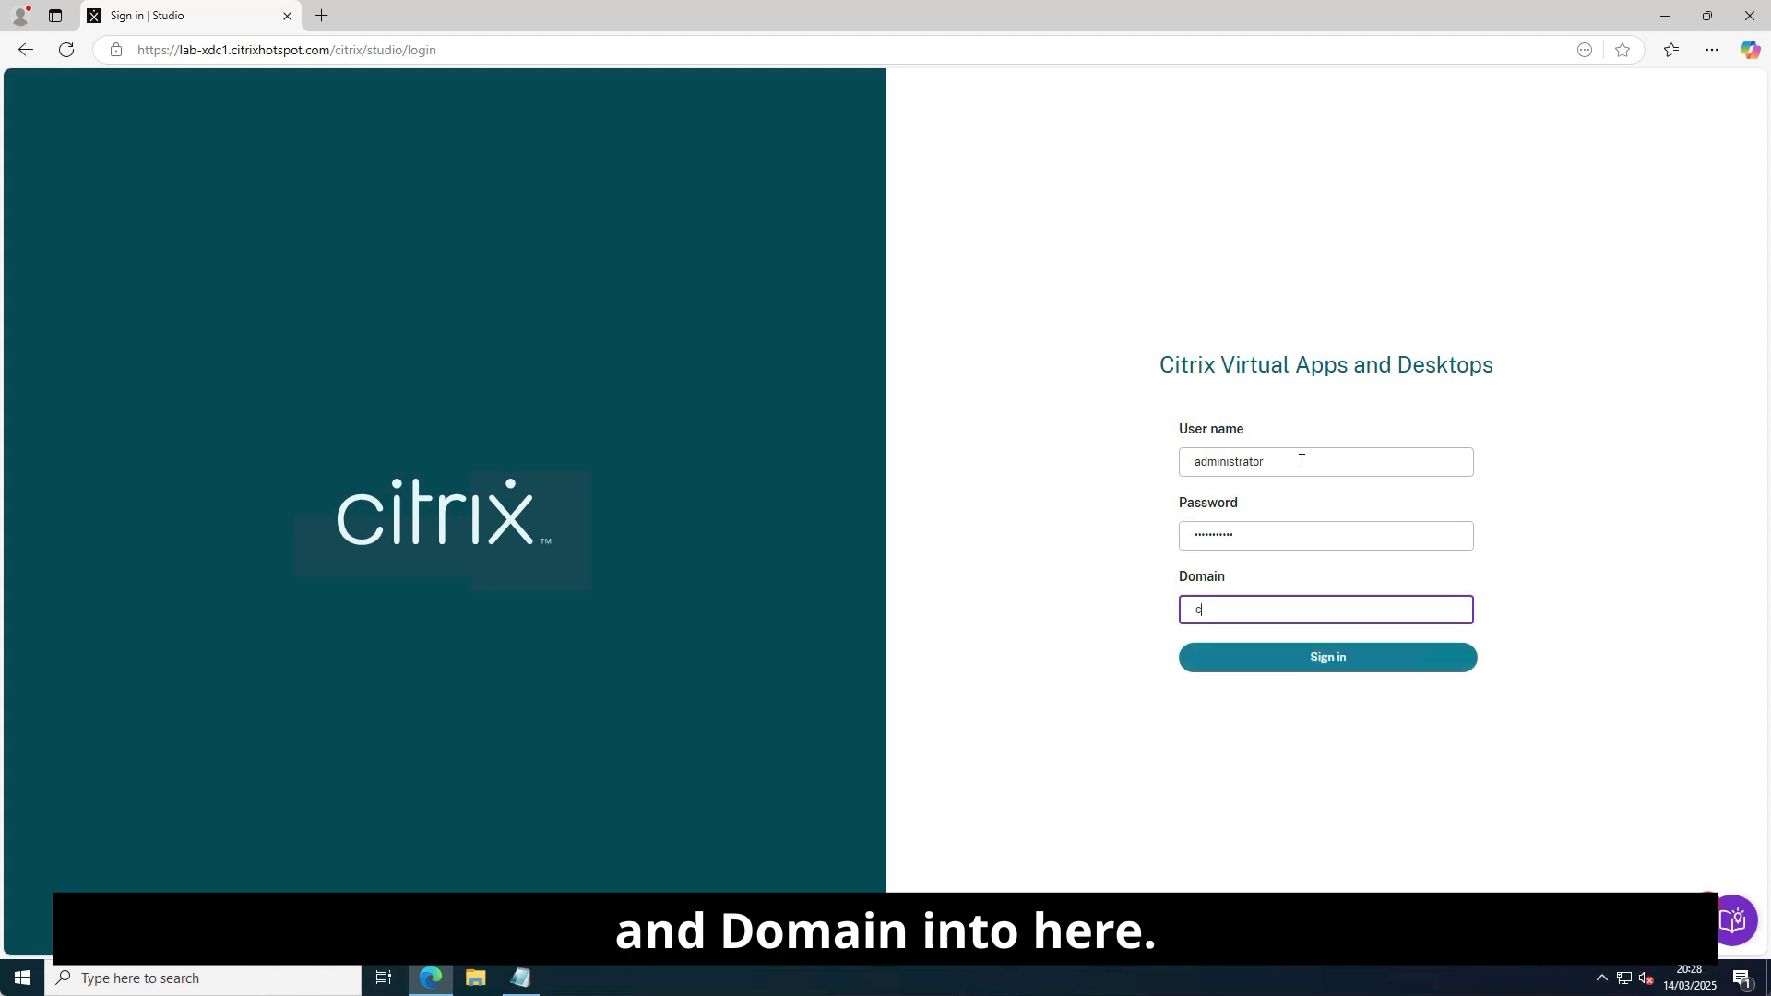
{"action": "type", "text": "itrixhotspot"}
{"action": "key", "text": "Return"}
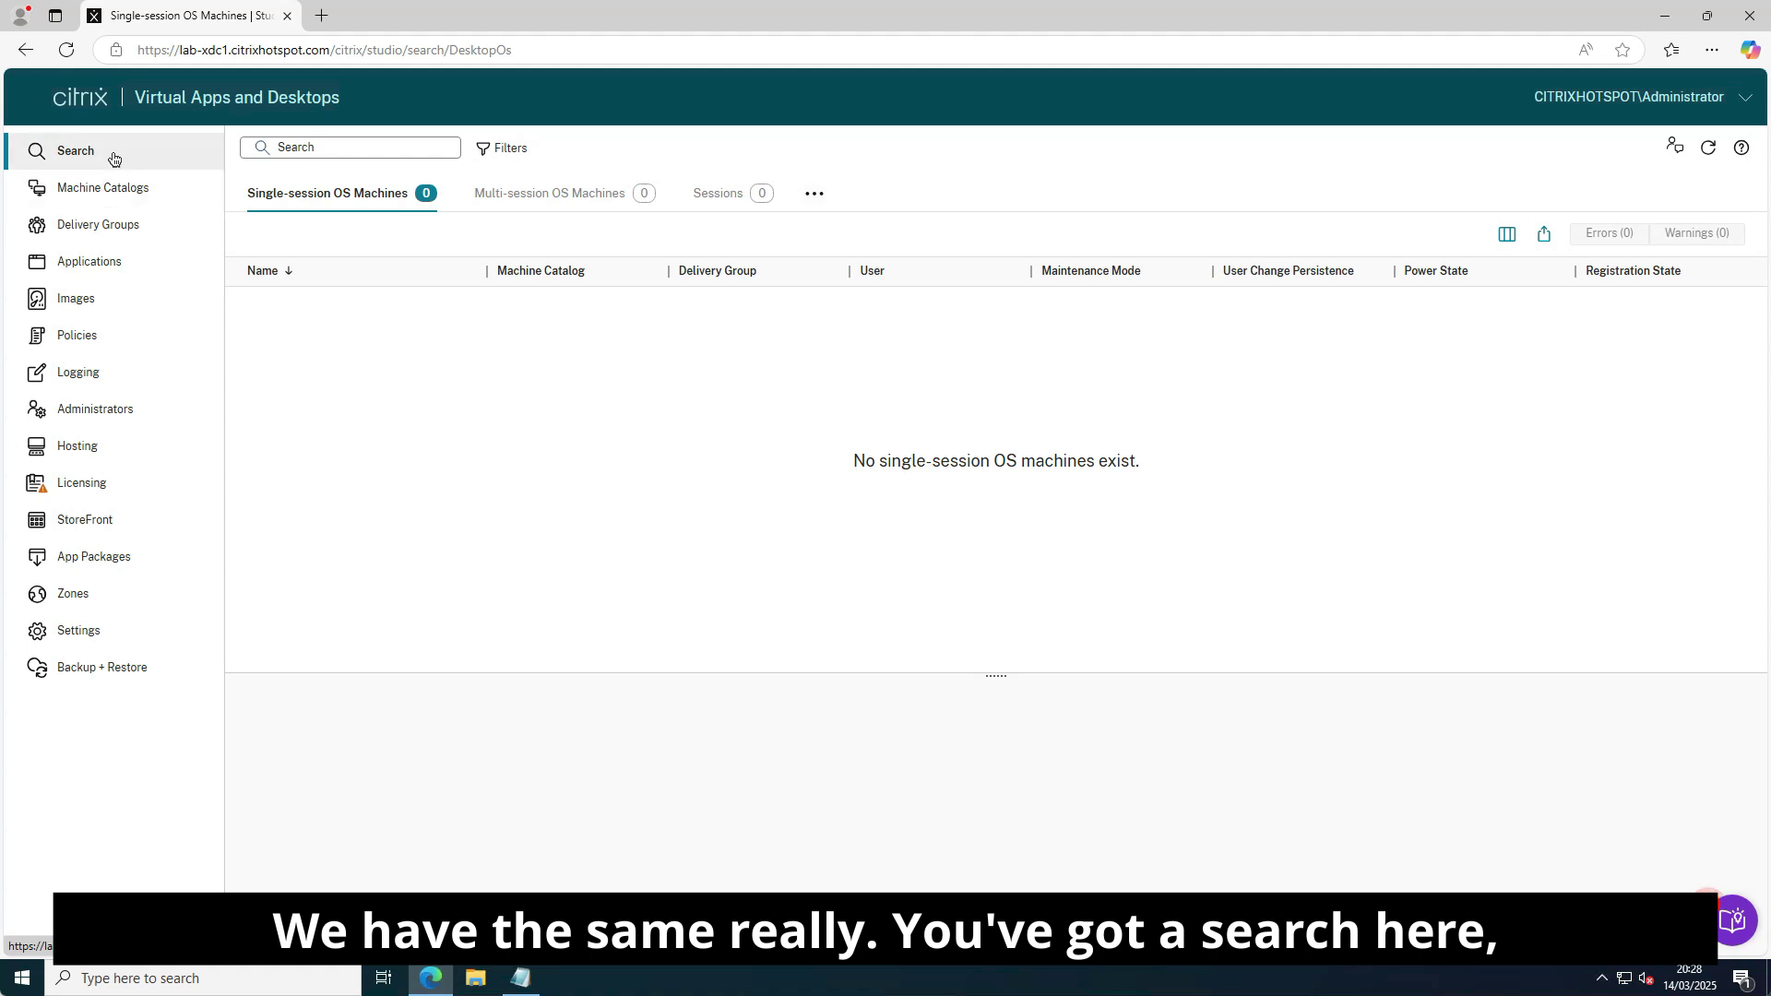
Browse Machine Catalogs, Delivery Groups, Applications and Images, dismissing the Images introduction.
{"action": "left_click", "coordinate": [108, 191]}
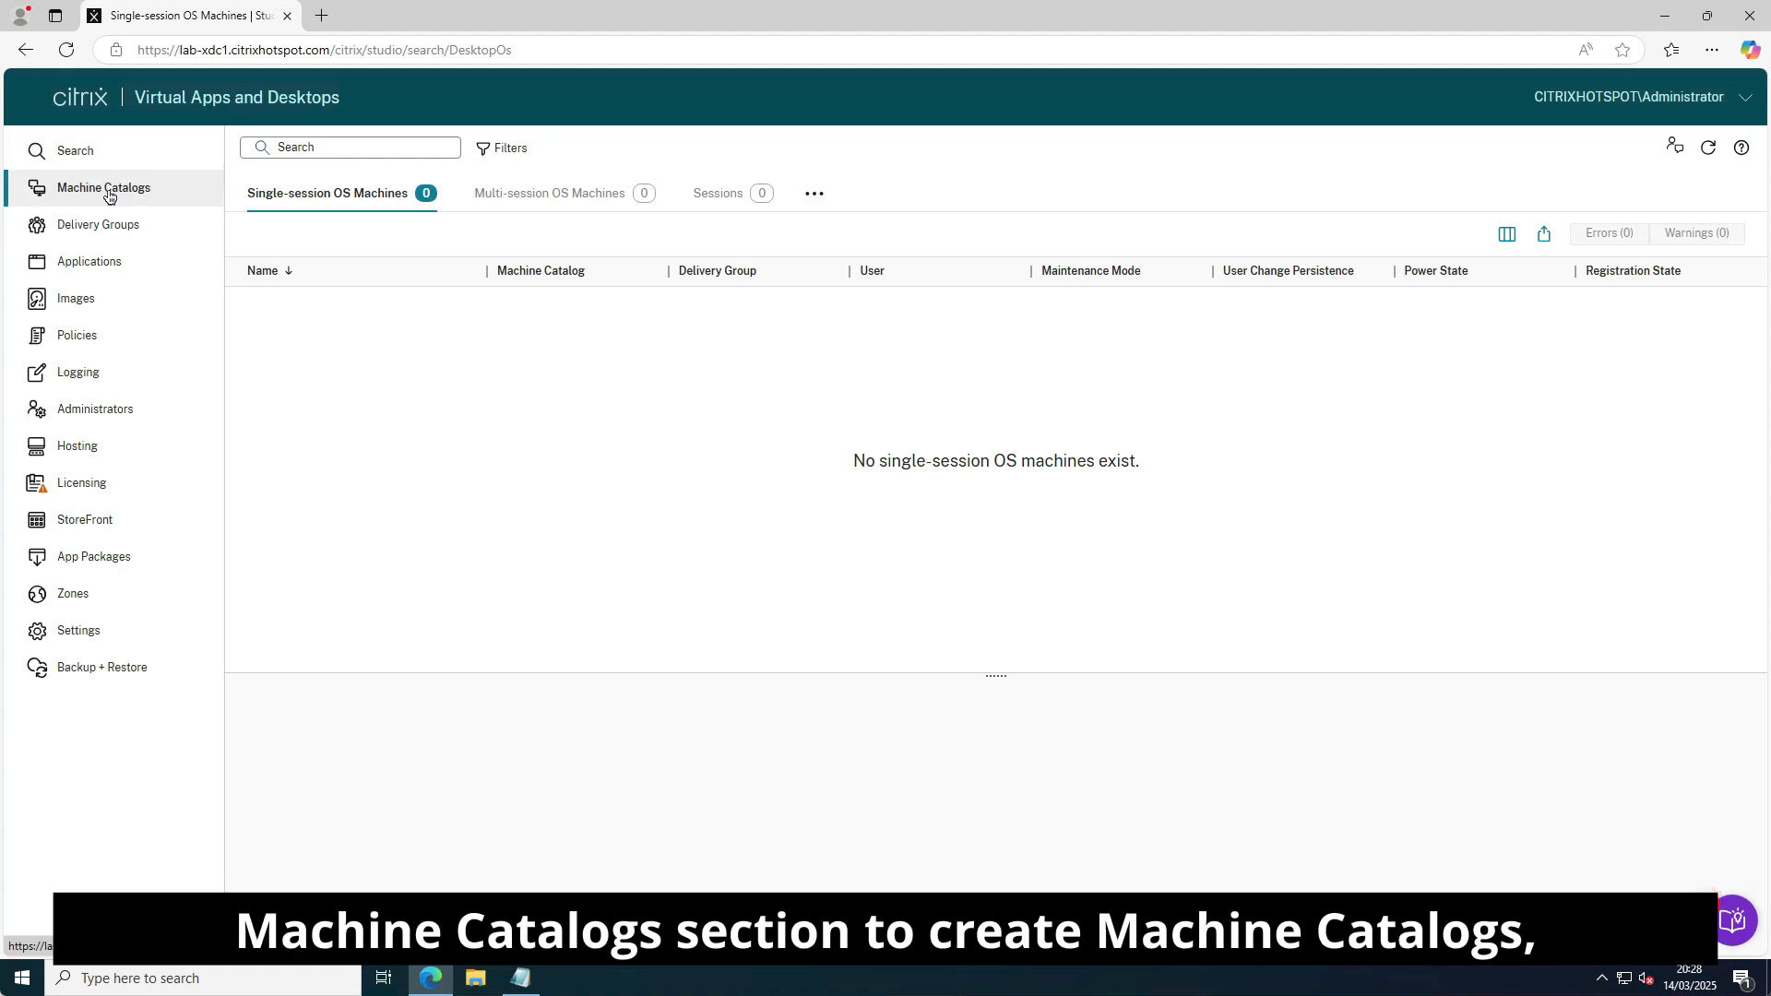
{"action": "left_click", "coordinate": [78, 228]}
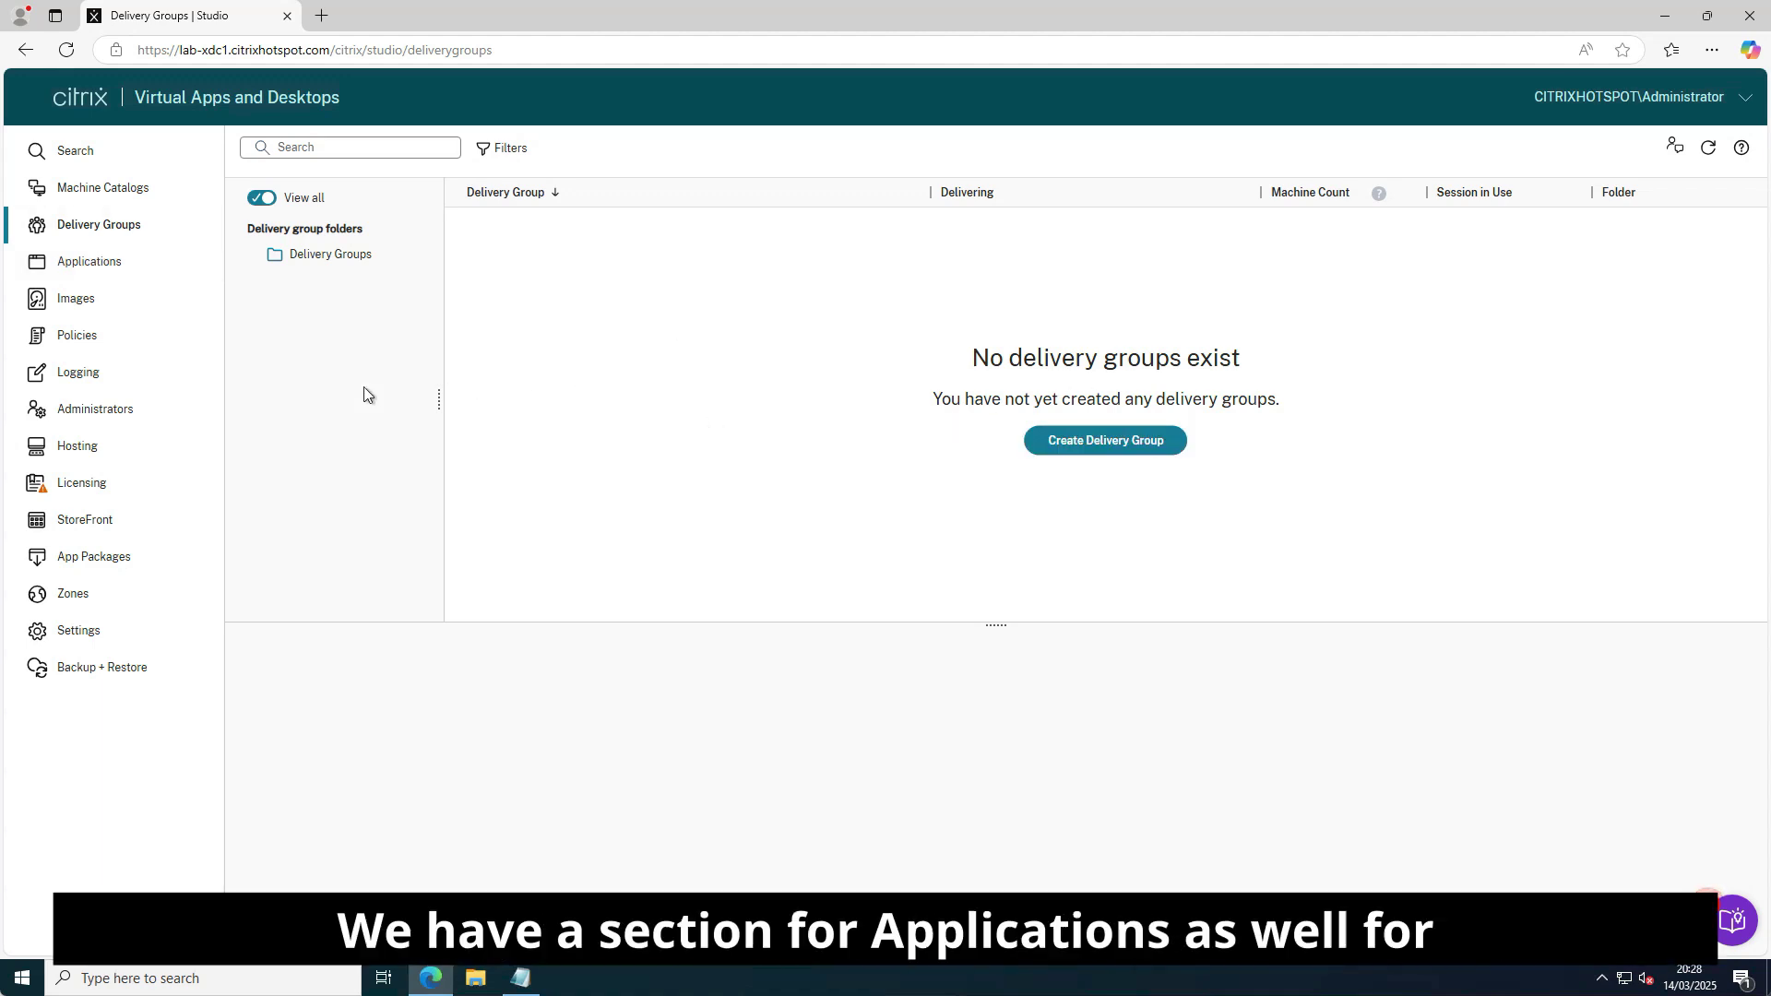
{"action": "left_click", "coordinate": [92, 270]}
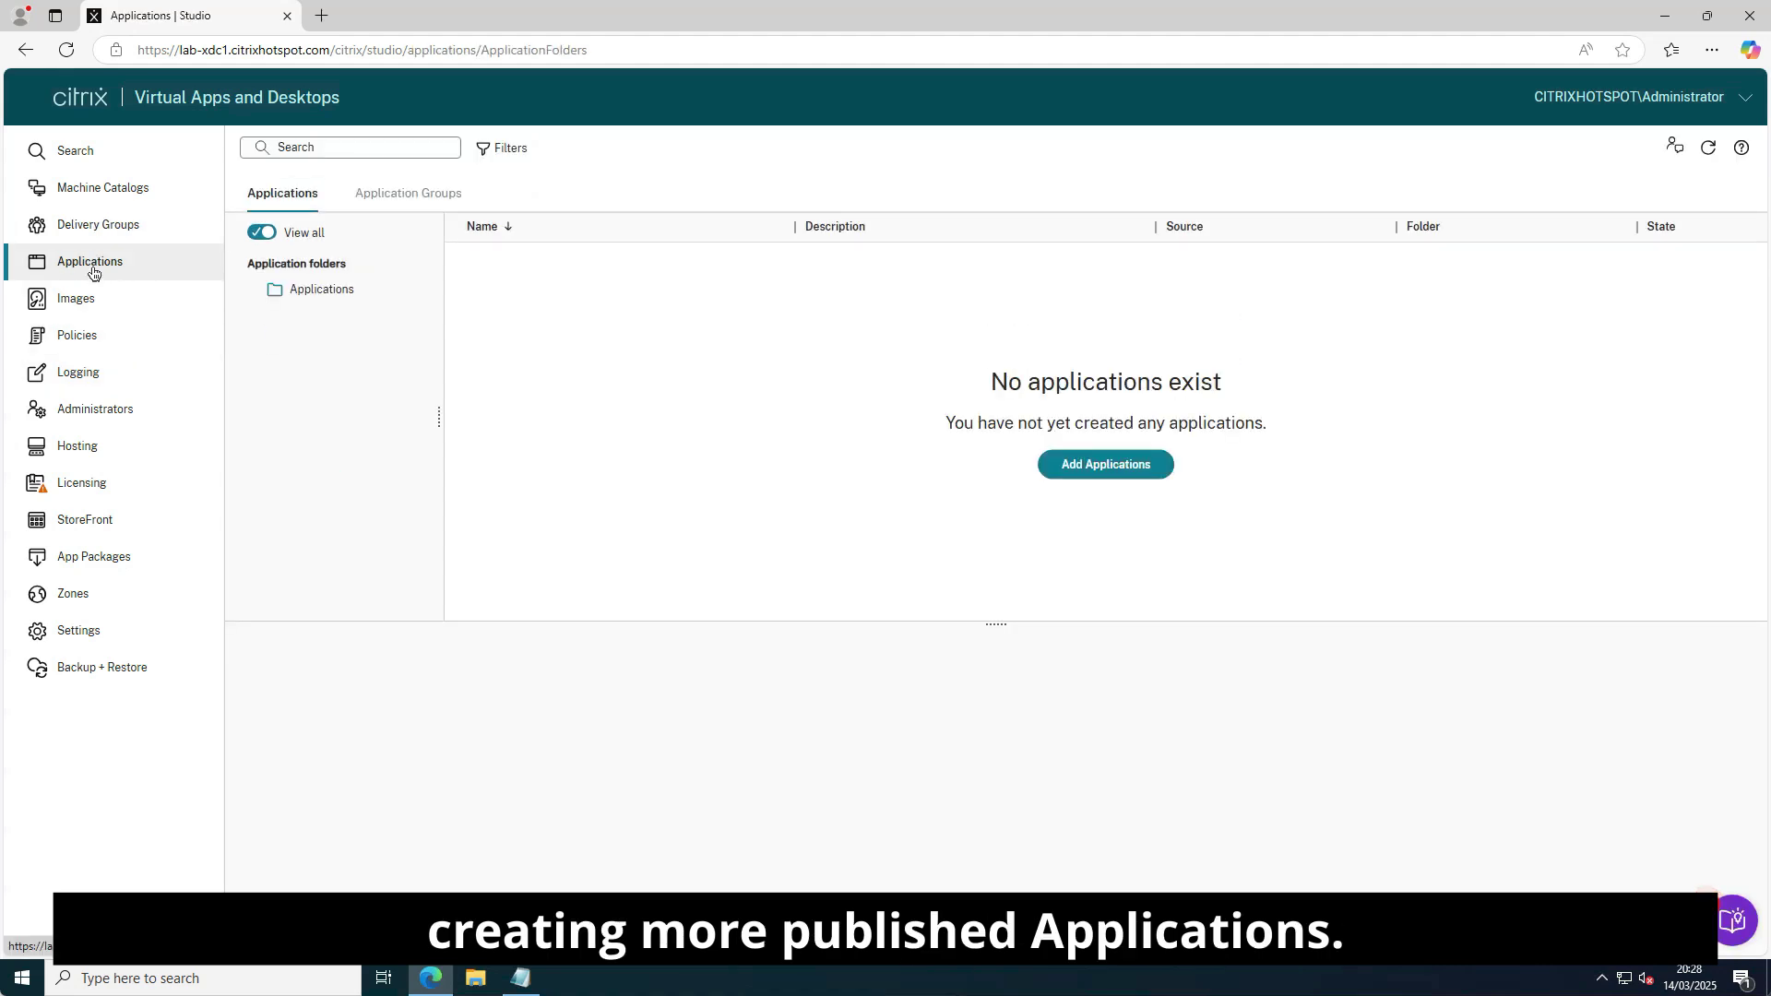
{"action": "left_click", "coordinate": [75, 301]}
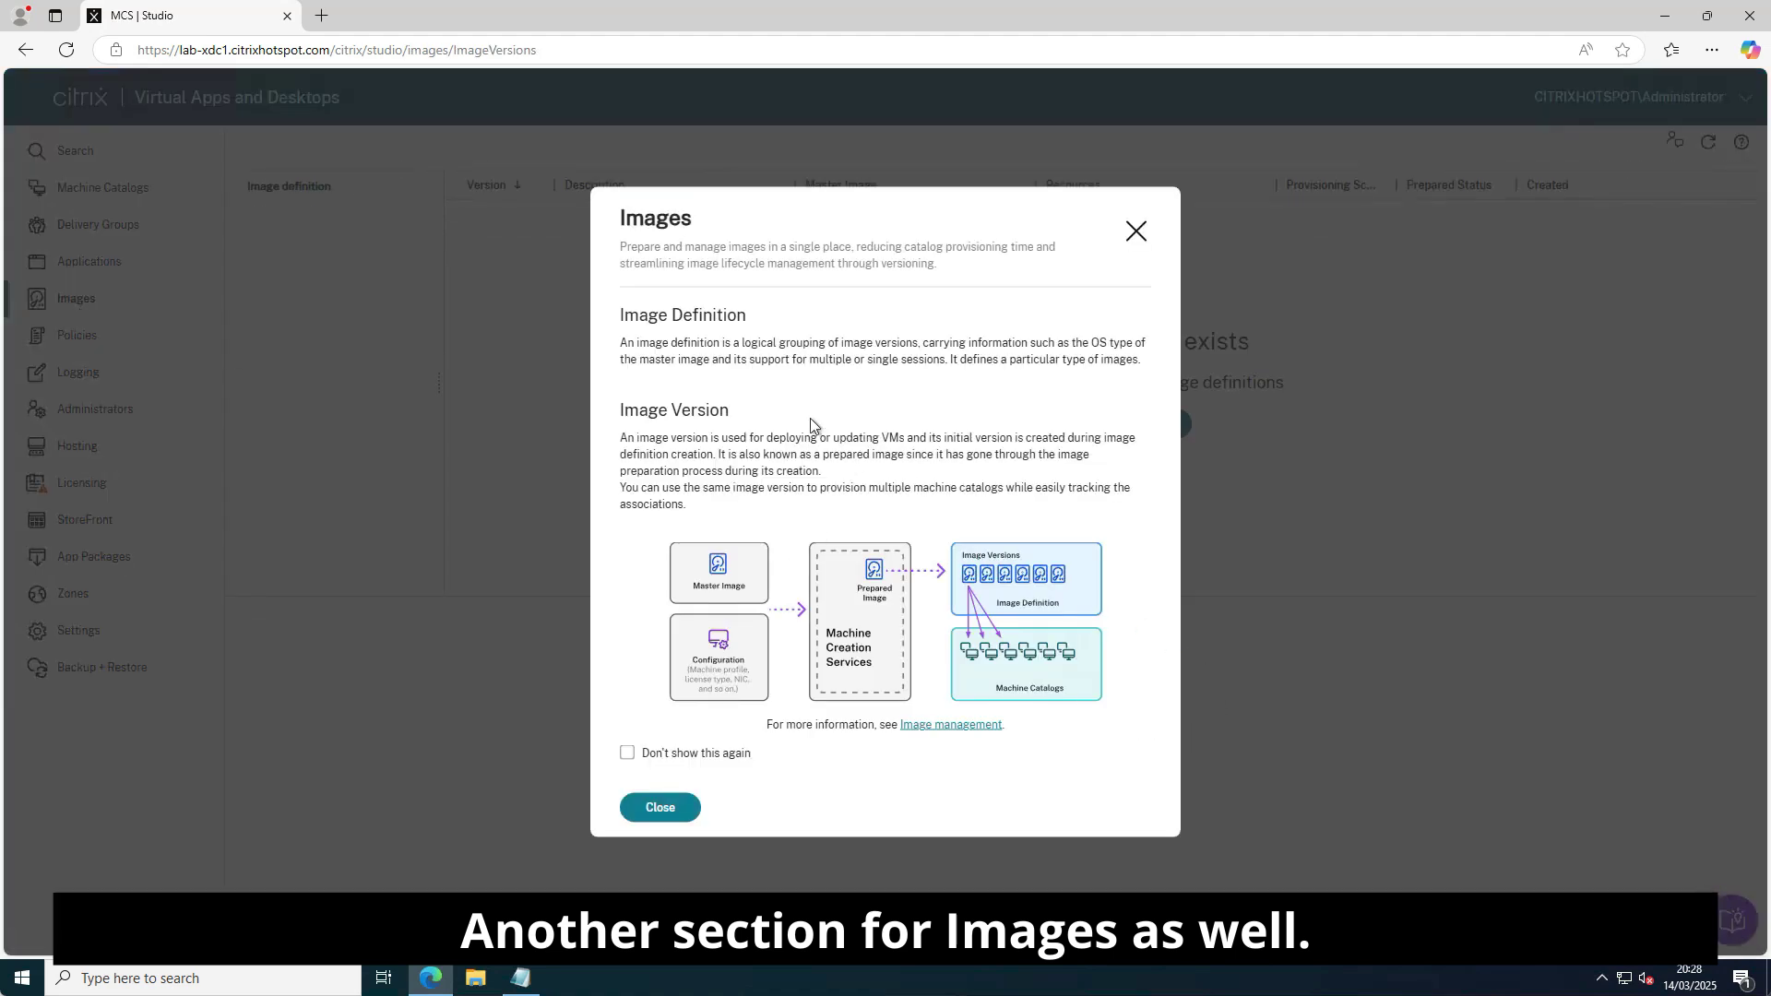
{"action": "left_click", "coordinate": [673, 809]}
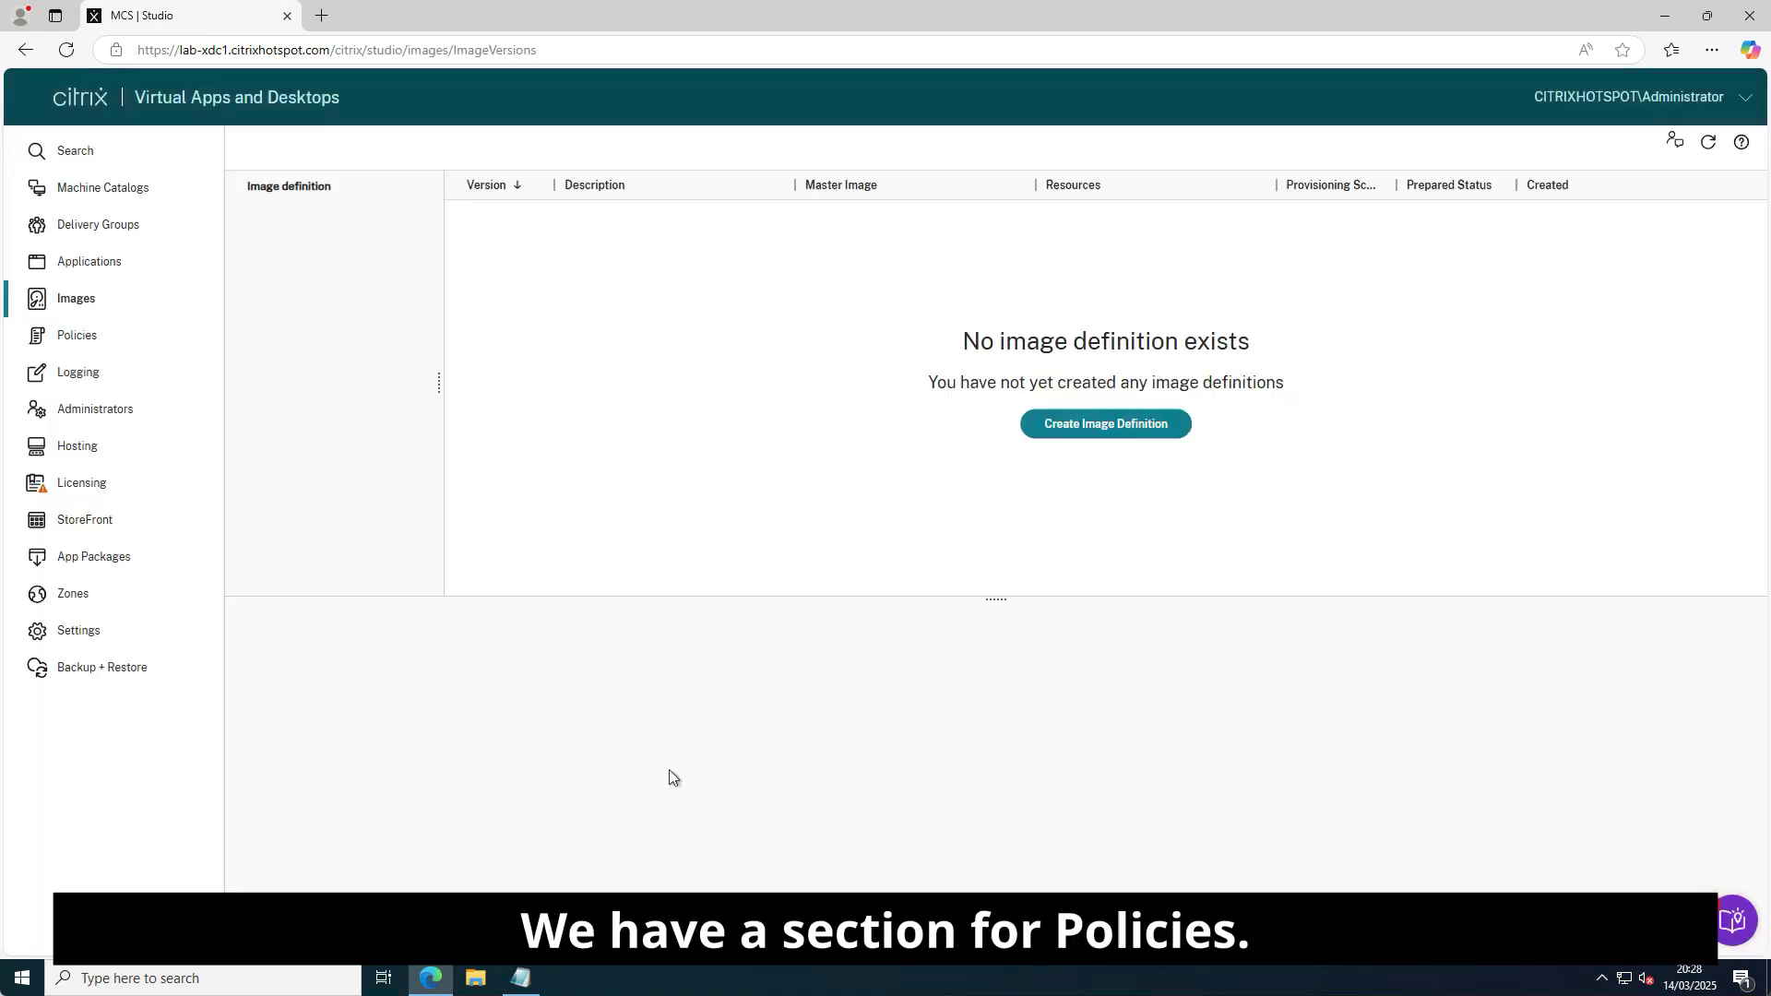
Browse Policies, Logging and Administrators, permanently suppressing their intro notes, then go to Hosting.
{"action": "left_click", "coordinate": [92, 339]}
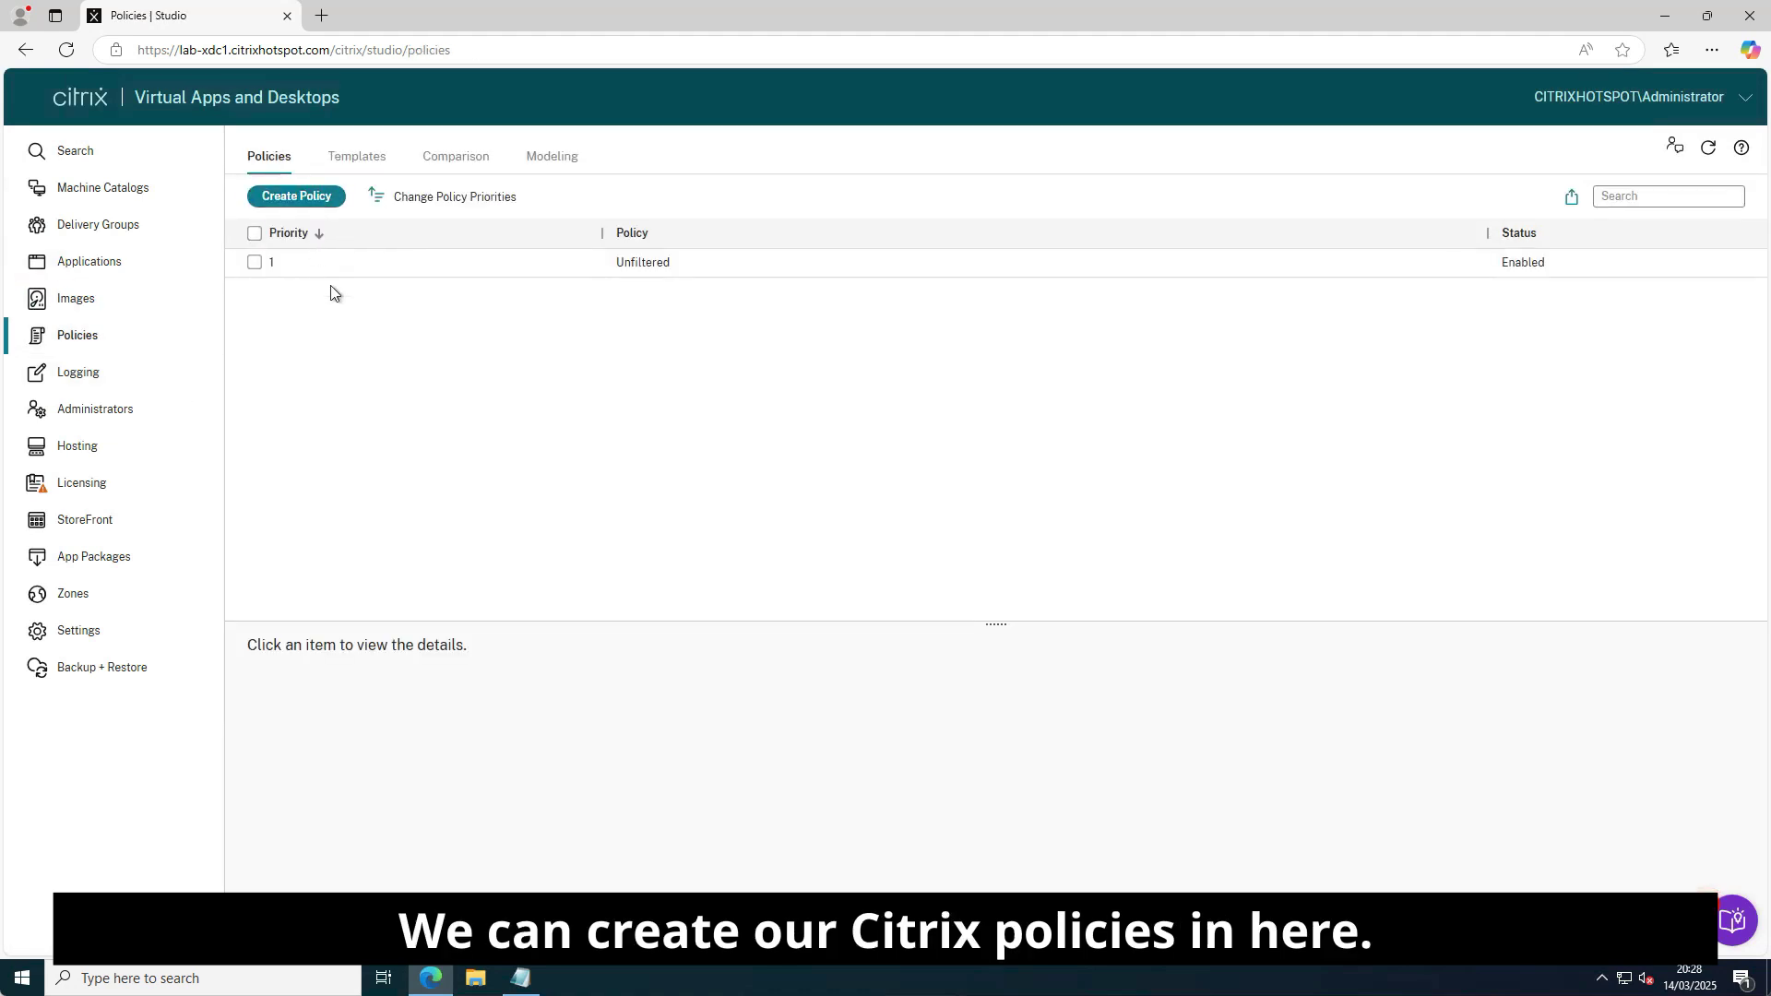
{"action": "left_click", "coordinate": [95, 379]}
{"action": "left_click", "coordinate": [628, 744]}
{"action": "left_click", "coordinate": [661, 799]}
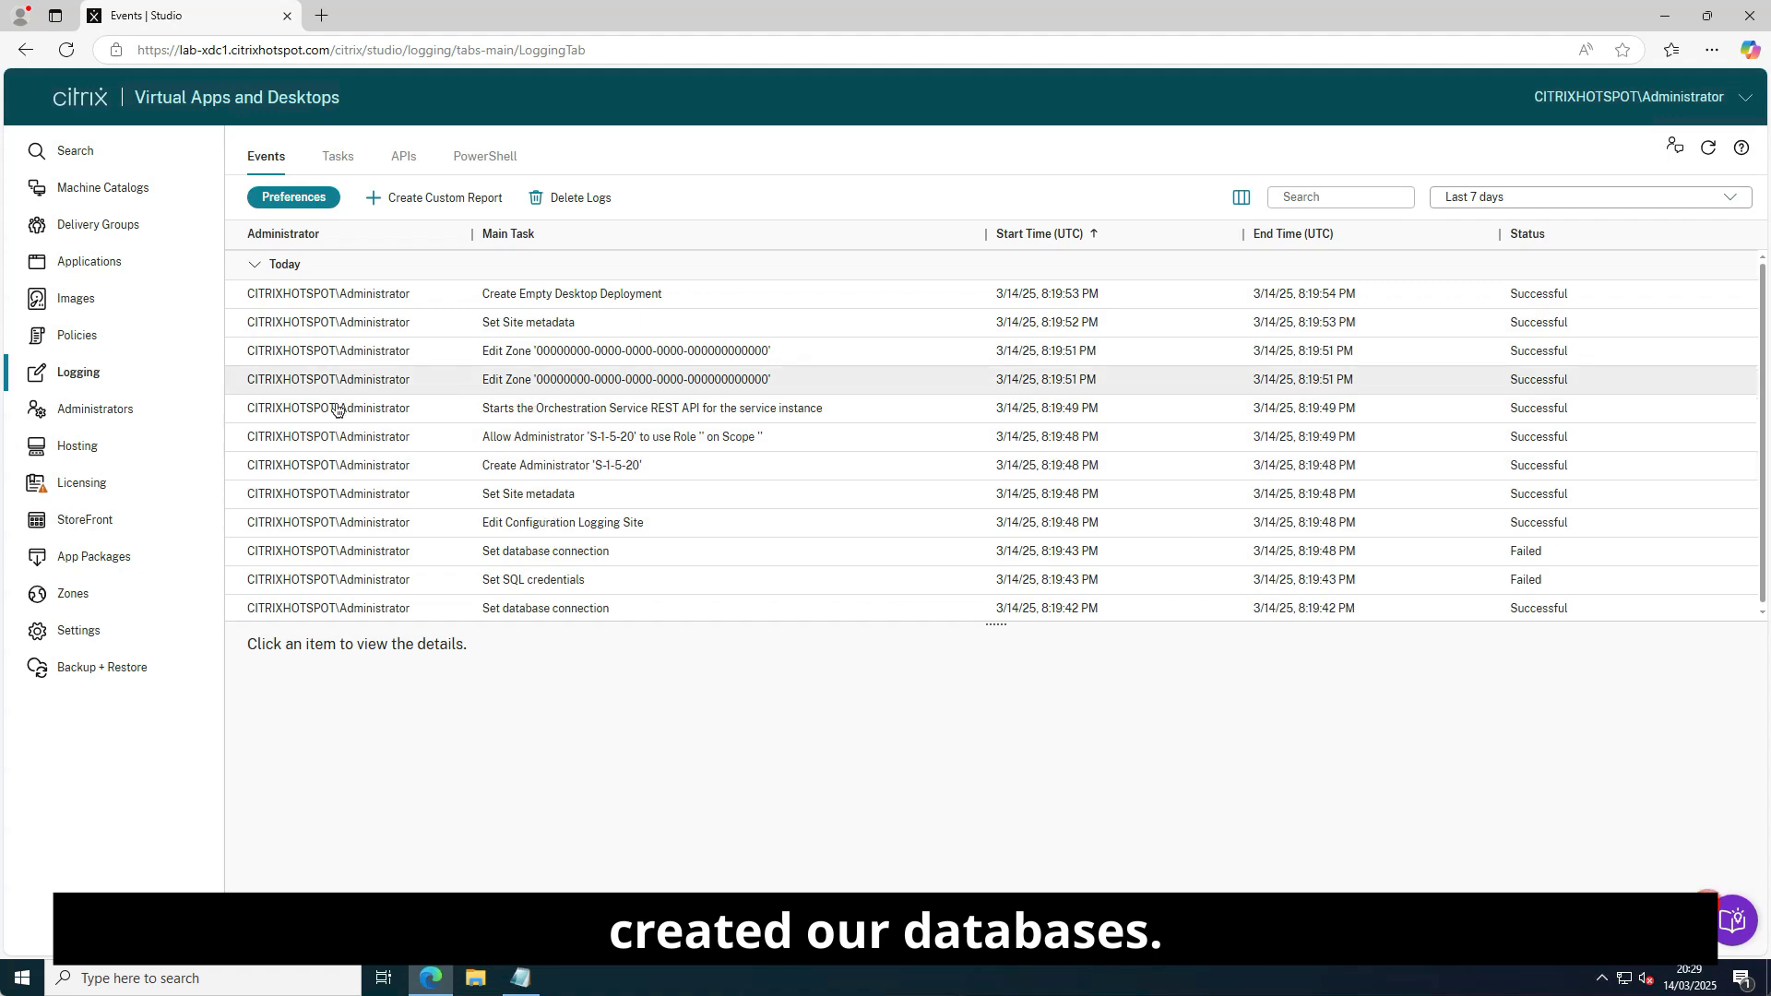
{"action": "left_click", "coordinate": [71, 408]}
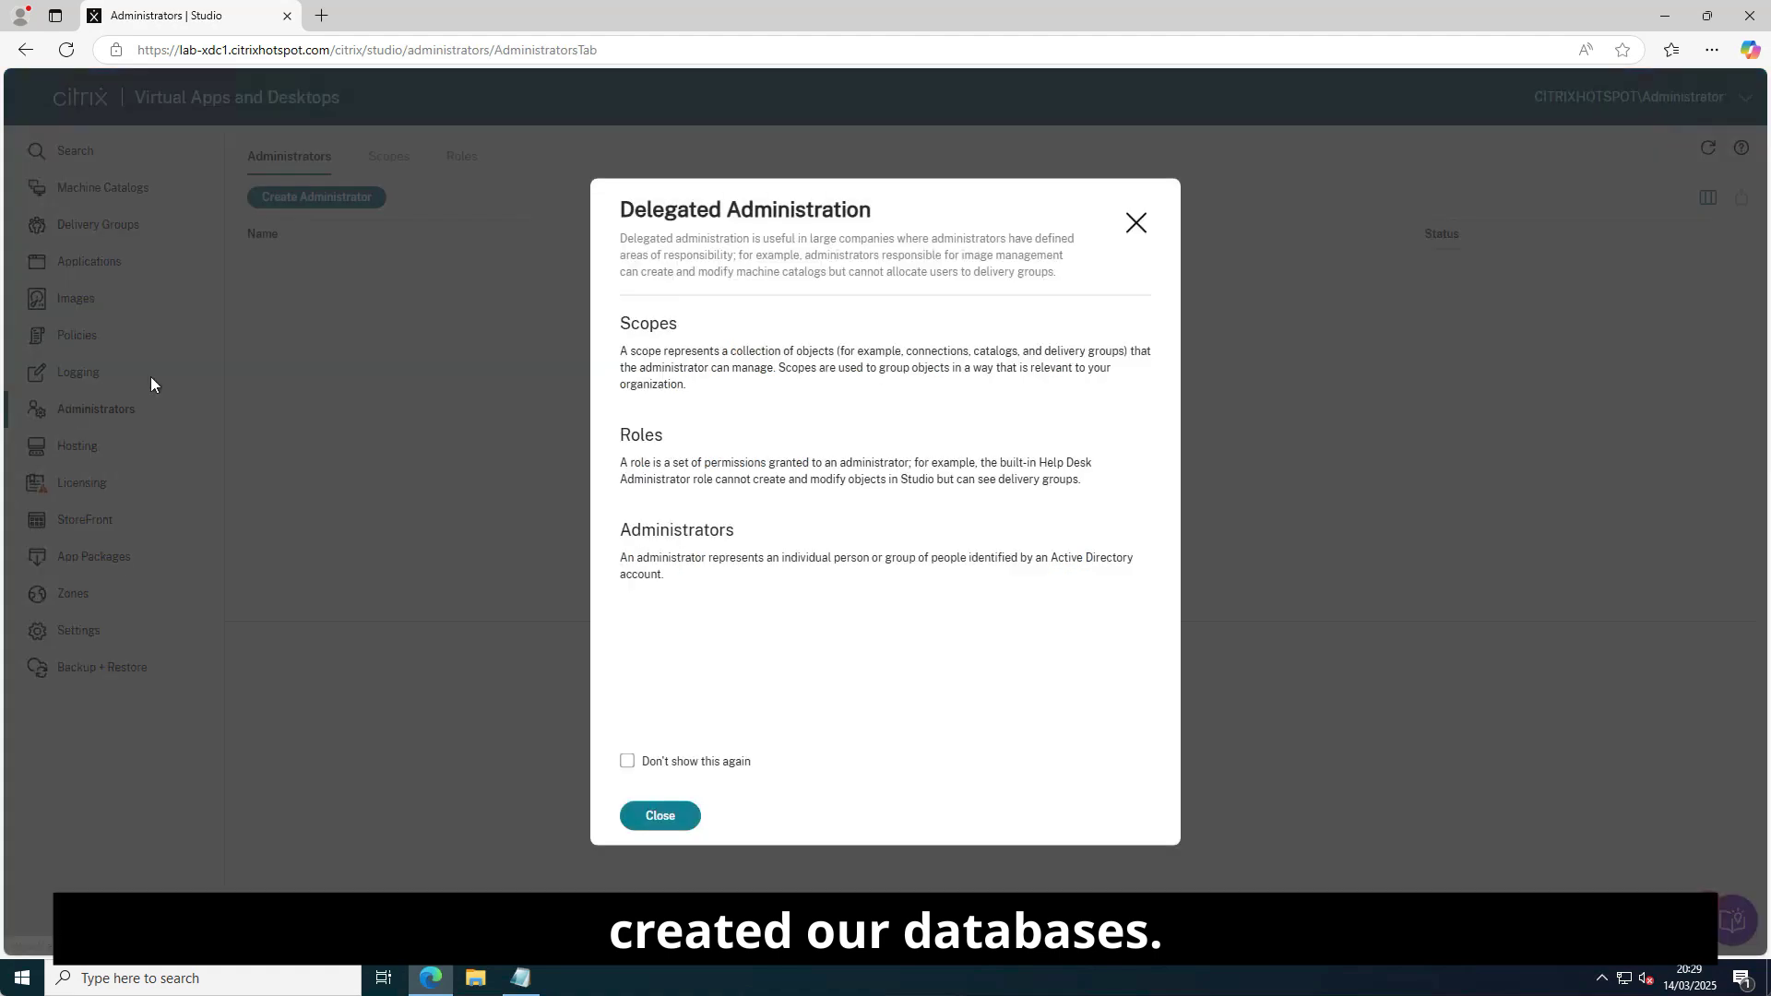
{"action": "left_click", "coordinate": [670, 762]}
{"action": "left_click", "coordinate": [677, 817]}
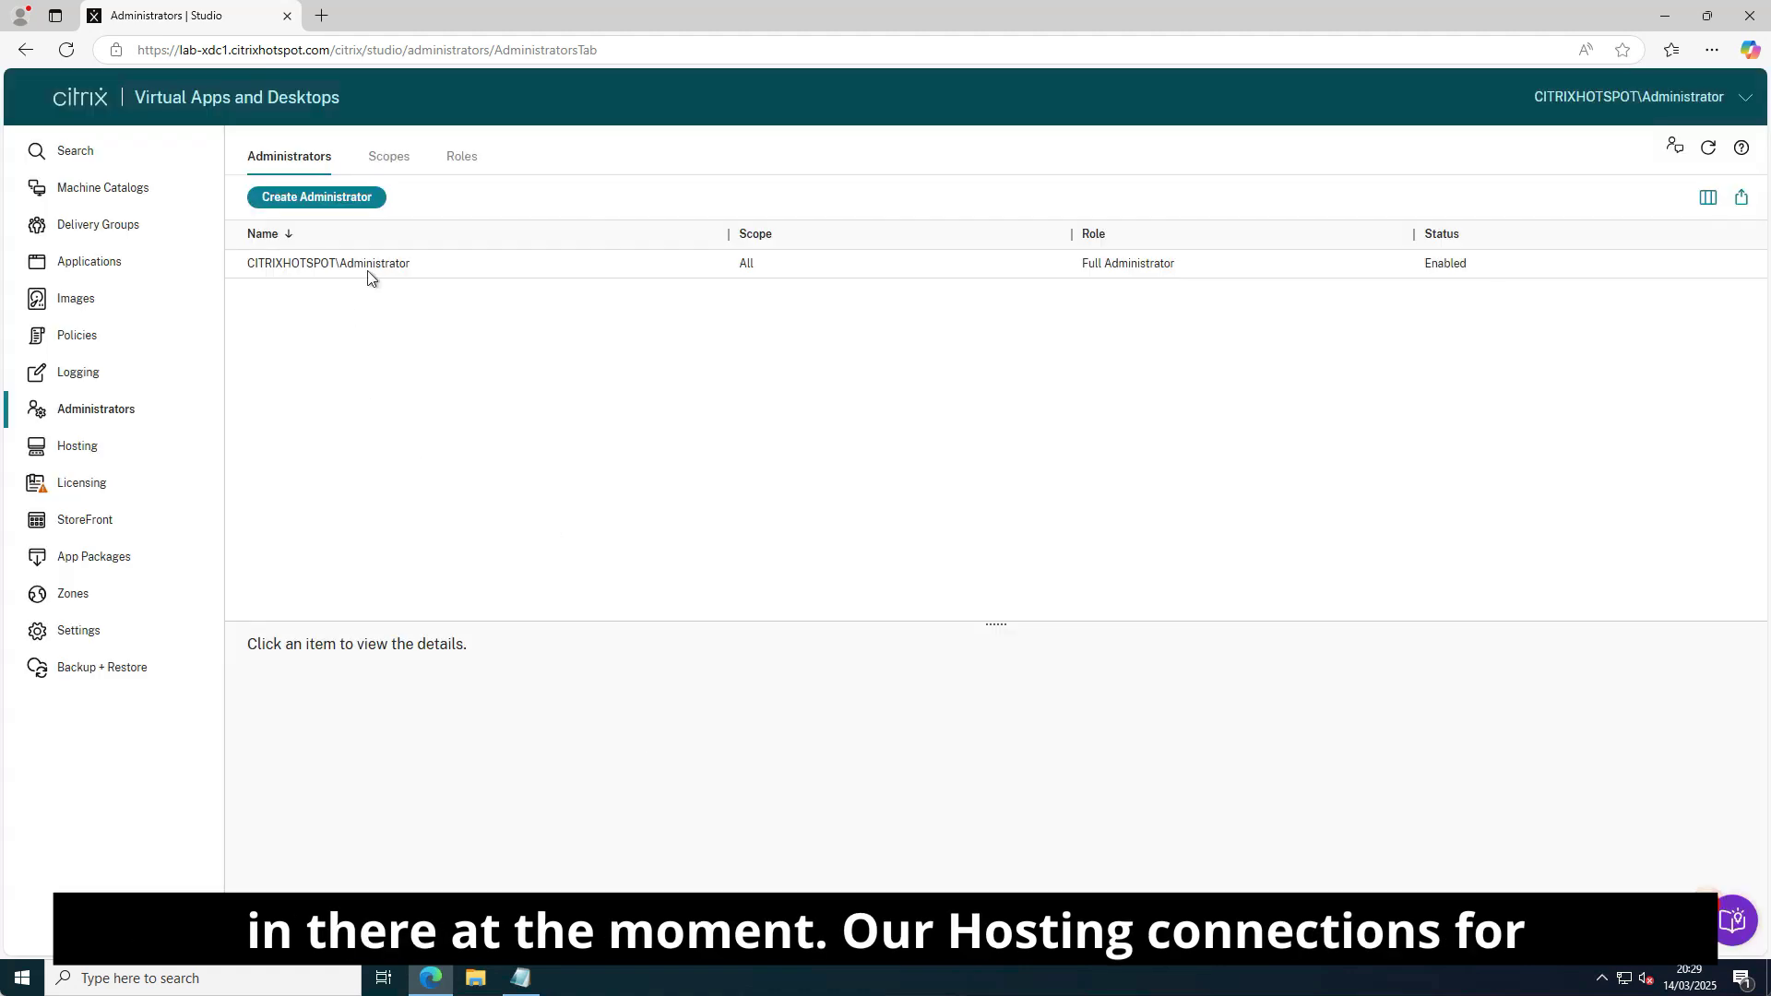
{"action": "left_click", "coordinate": [74, 447]}
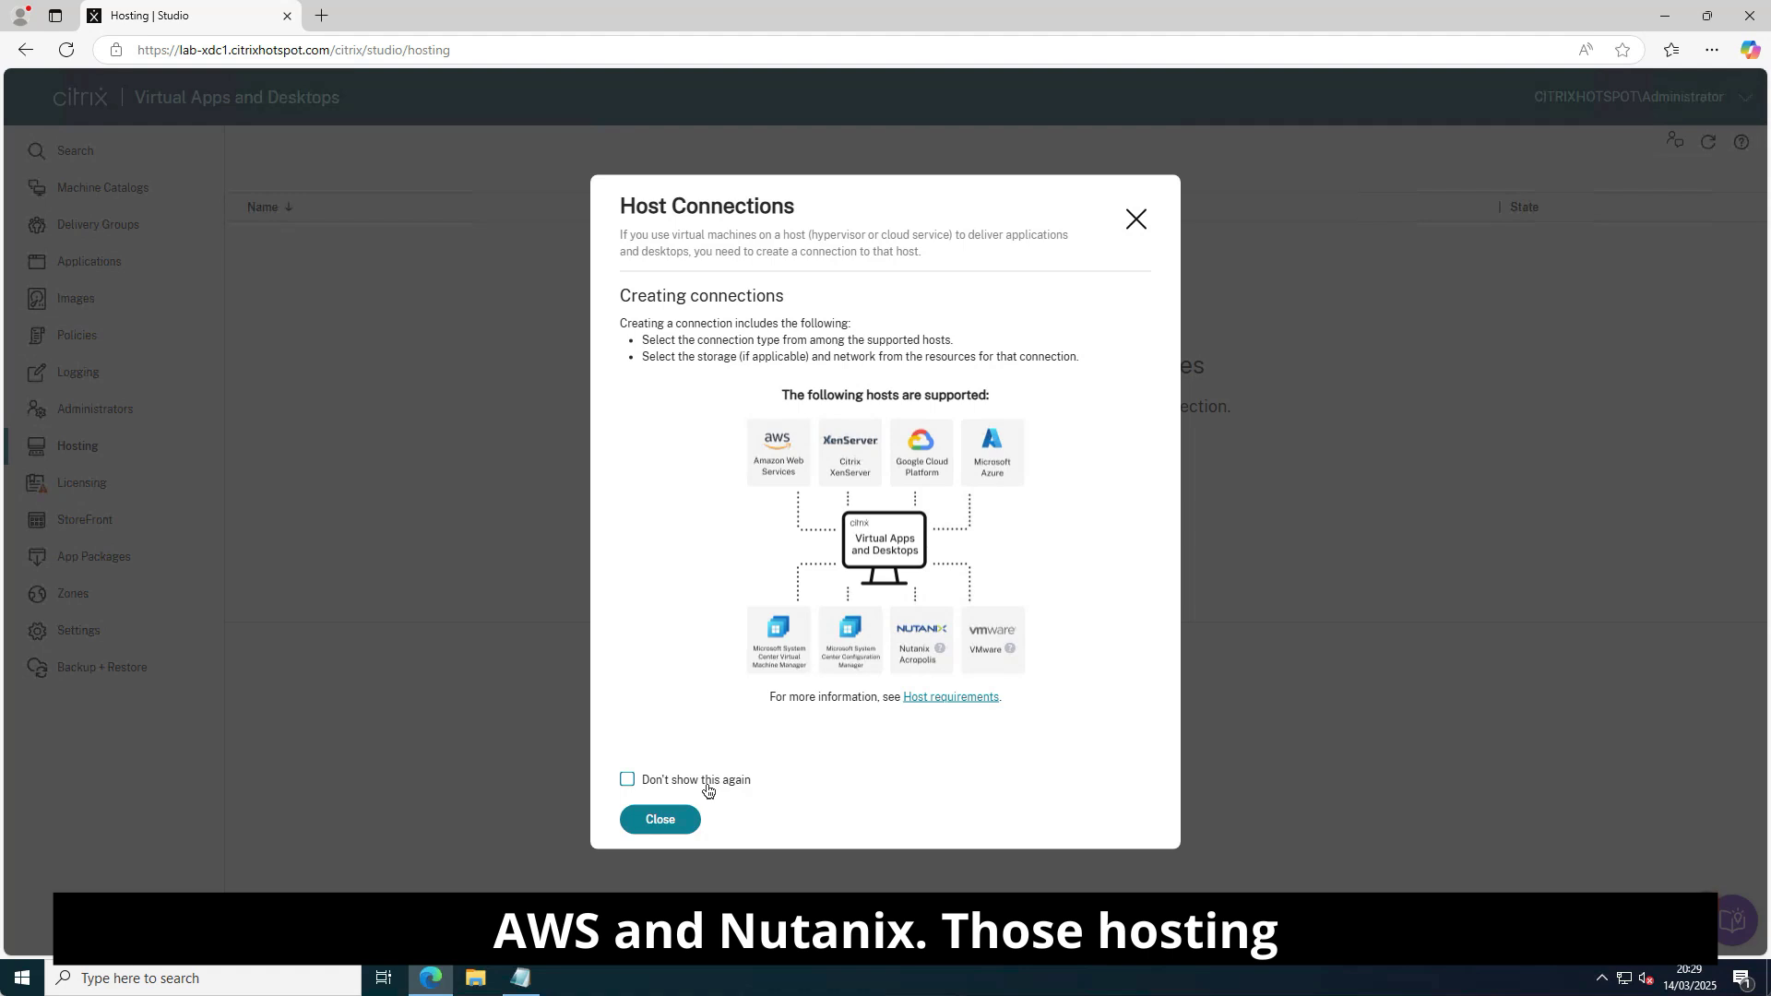
Suppress the host connections note, view Licensing, permanently dismiss the StoreFront introduction, then open App Packages.
{"action": "left_click", "coordinate": [707, 784]}
{"action": "left_click", "coordinate": [672, 823]}
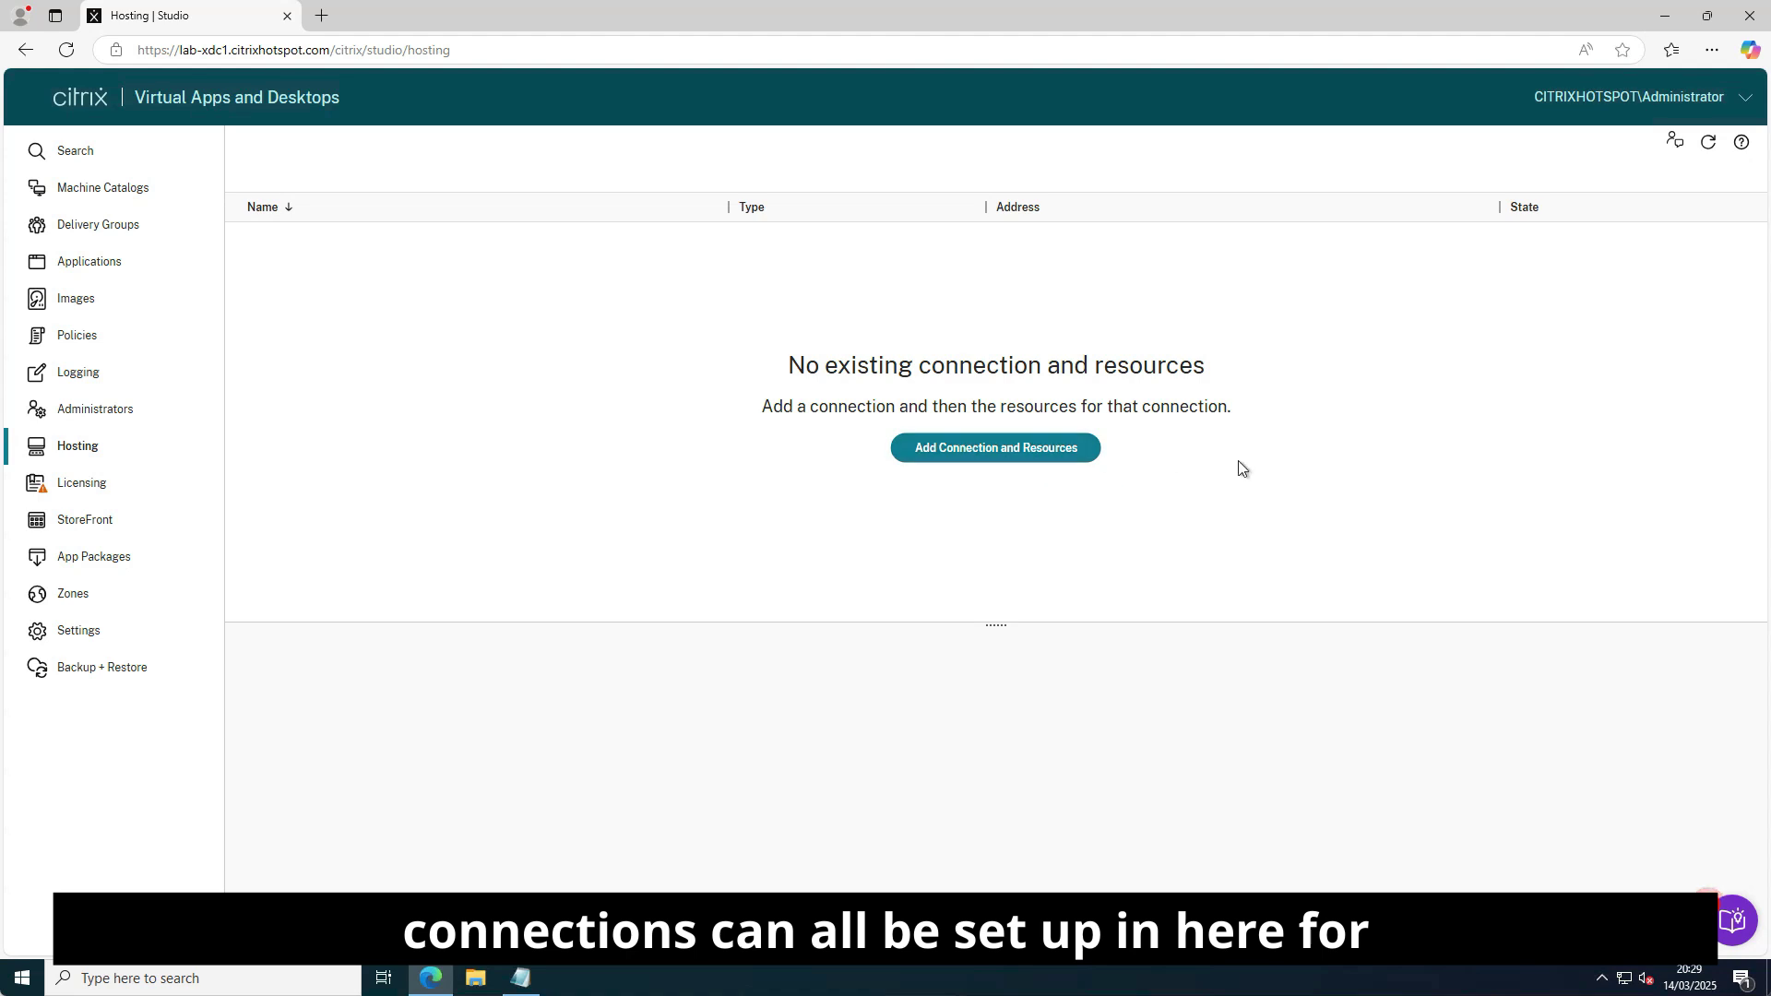
{"action": "left_click", "coordinate": [92, 491]}
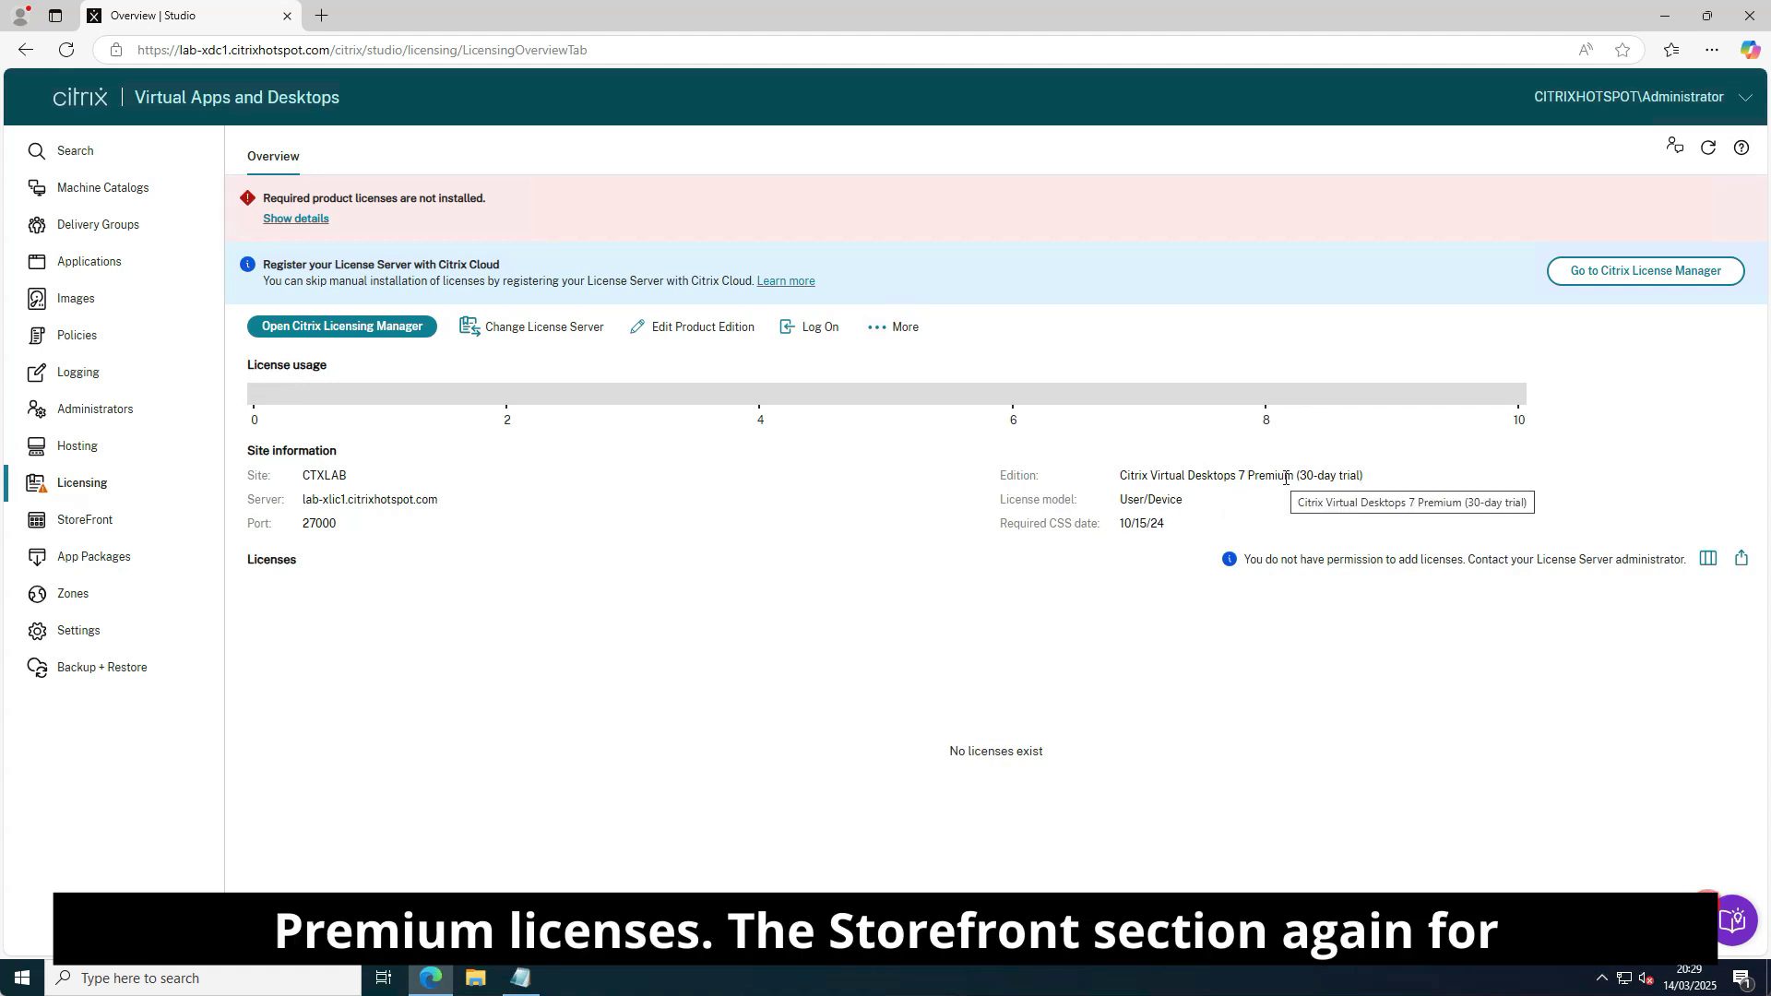
{"action": "left_click", "coordinate": [119, 522]}
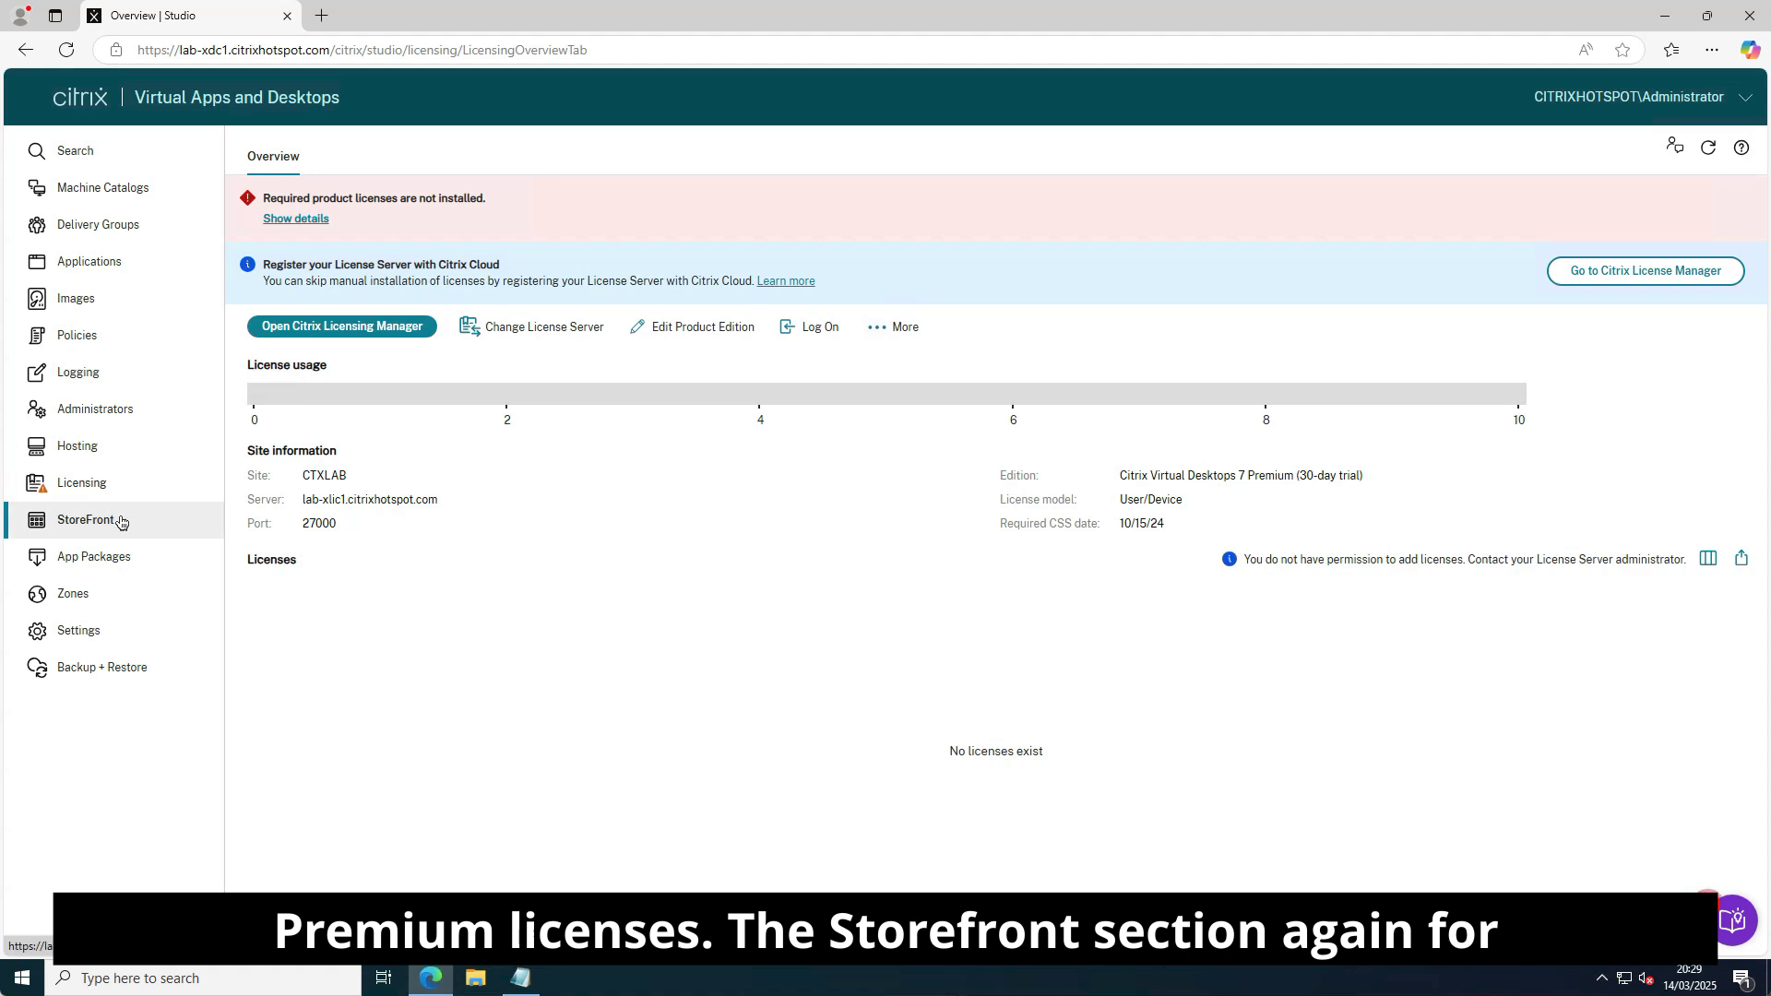
{"action": "left_click", "coordinate": [628, 753]}
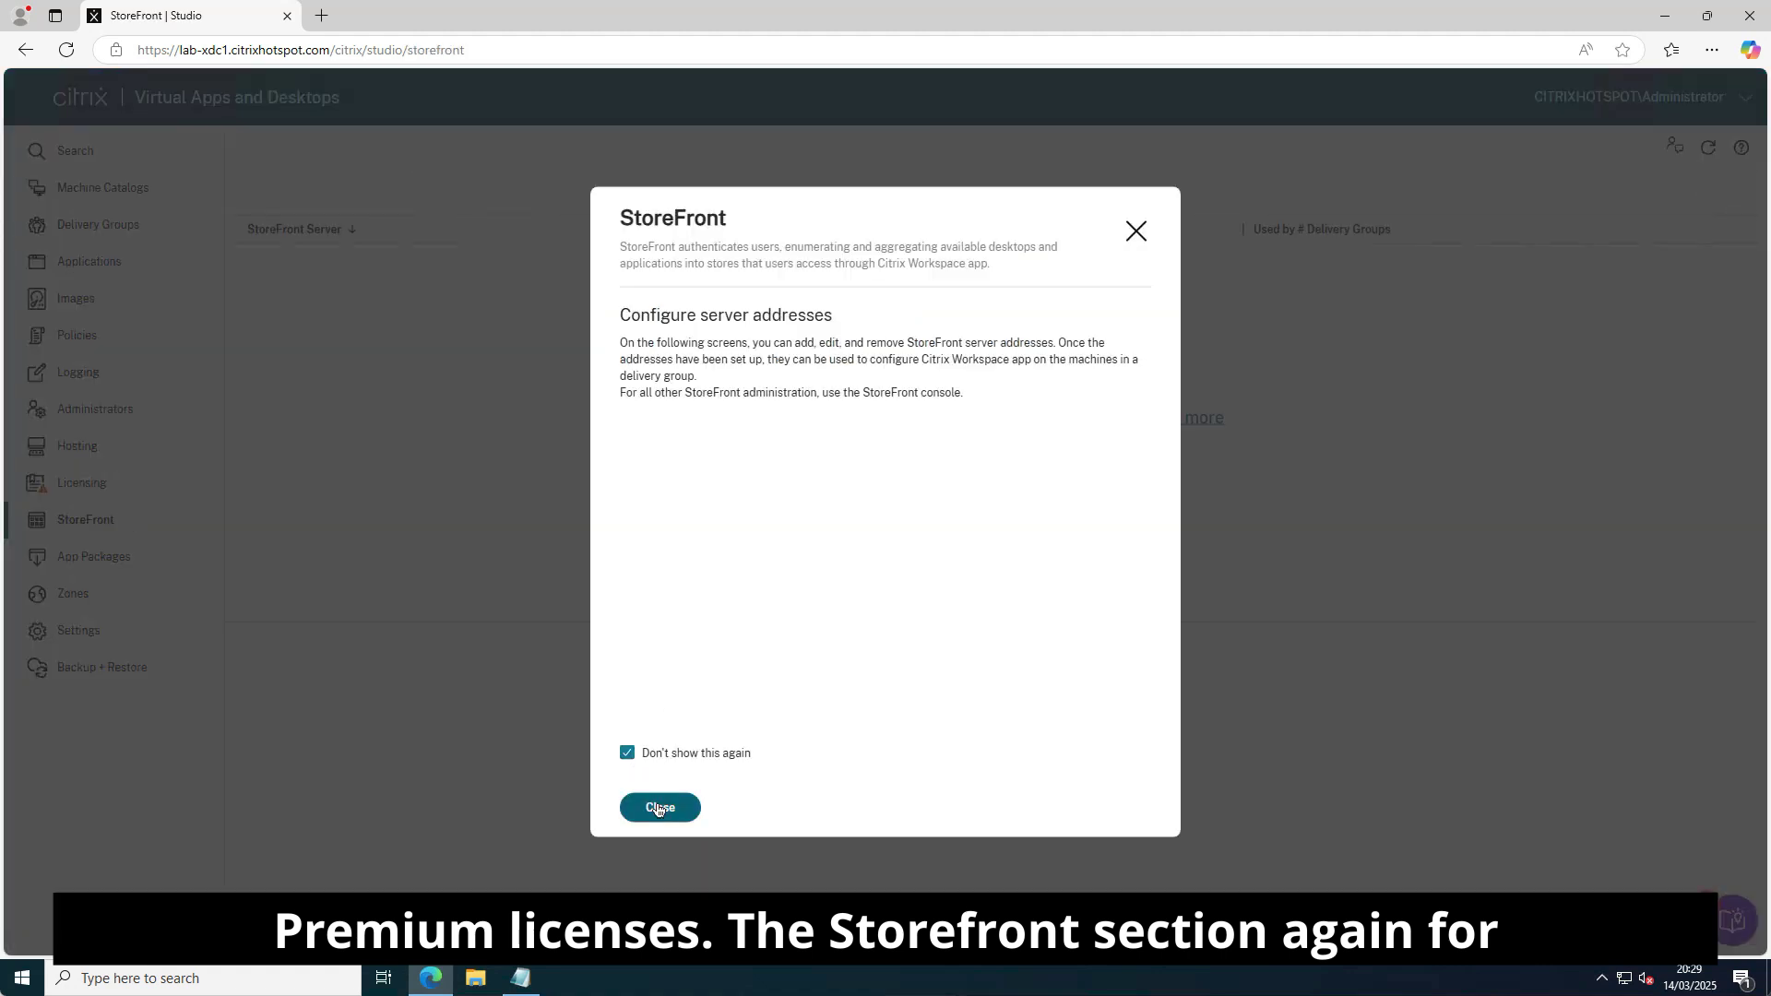
{"action": "left_click", "coordinate": [660, 810]}
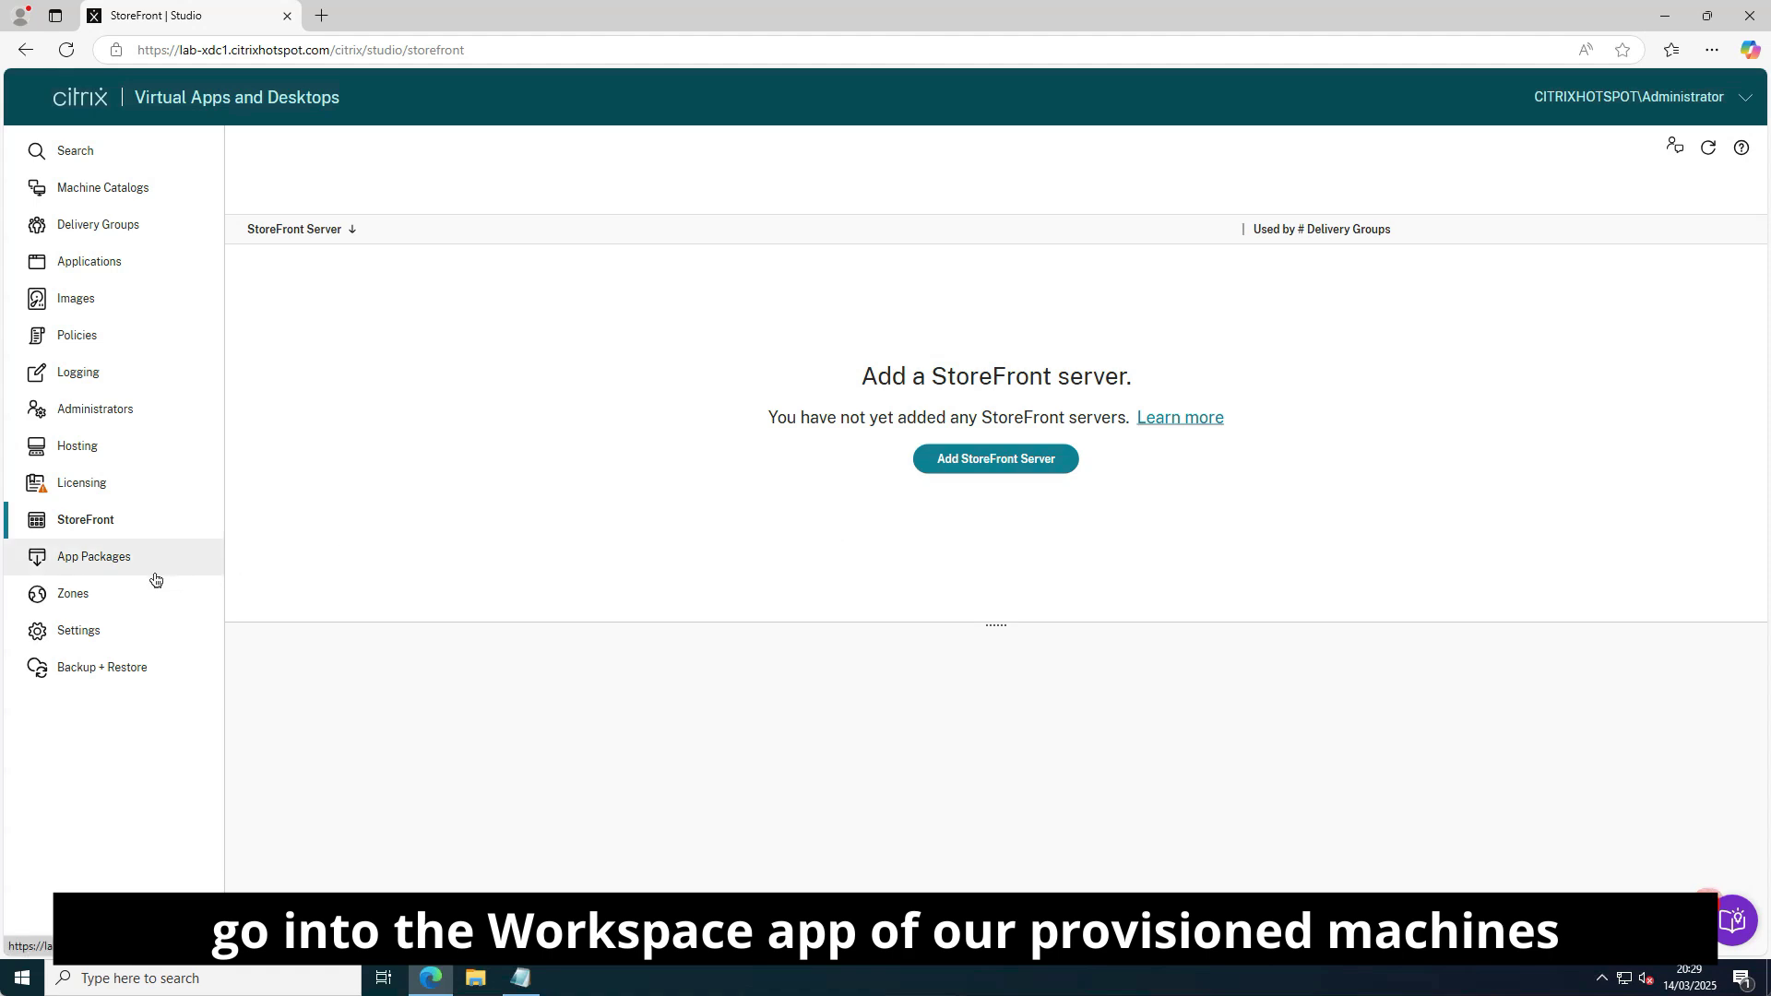
{"action": "left_click", "coordinate": [109, 572]}
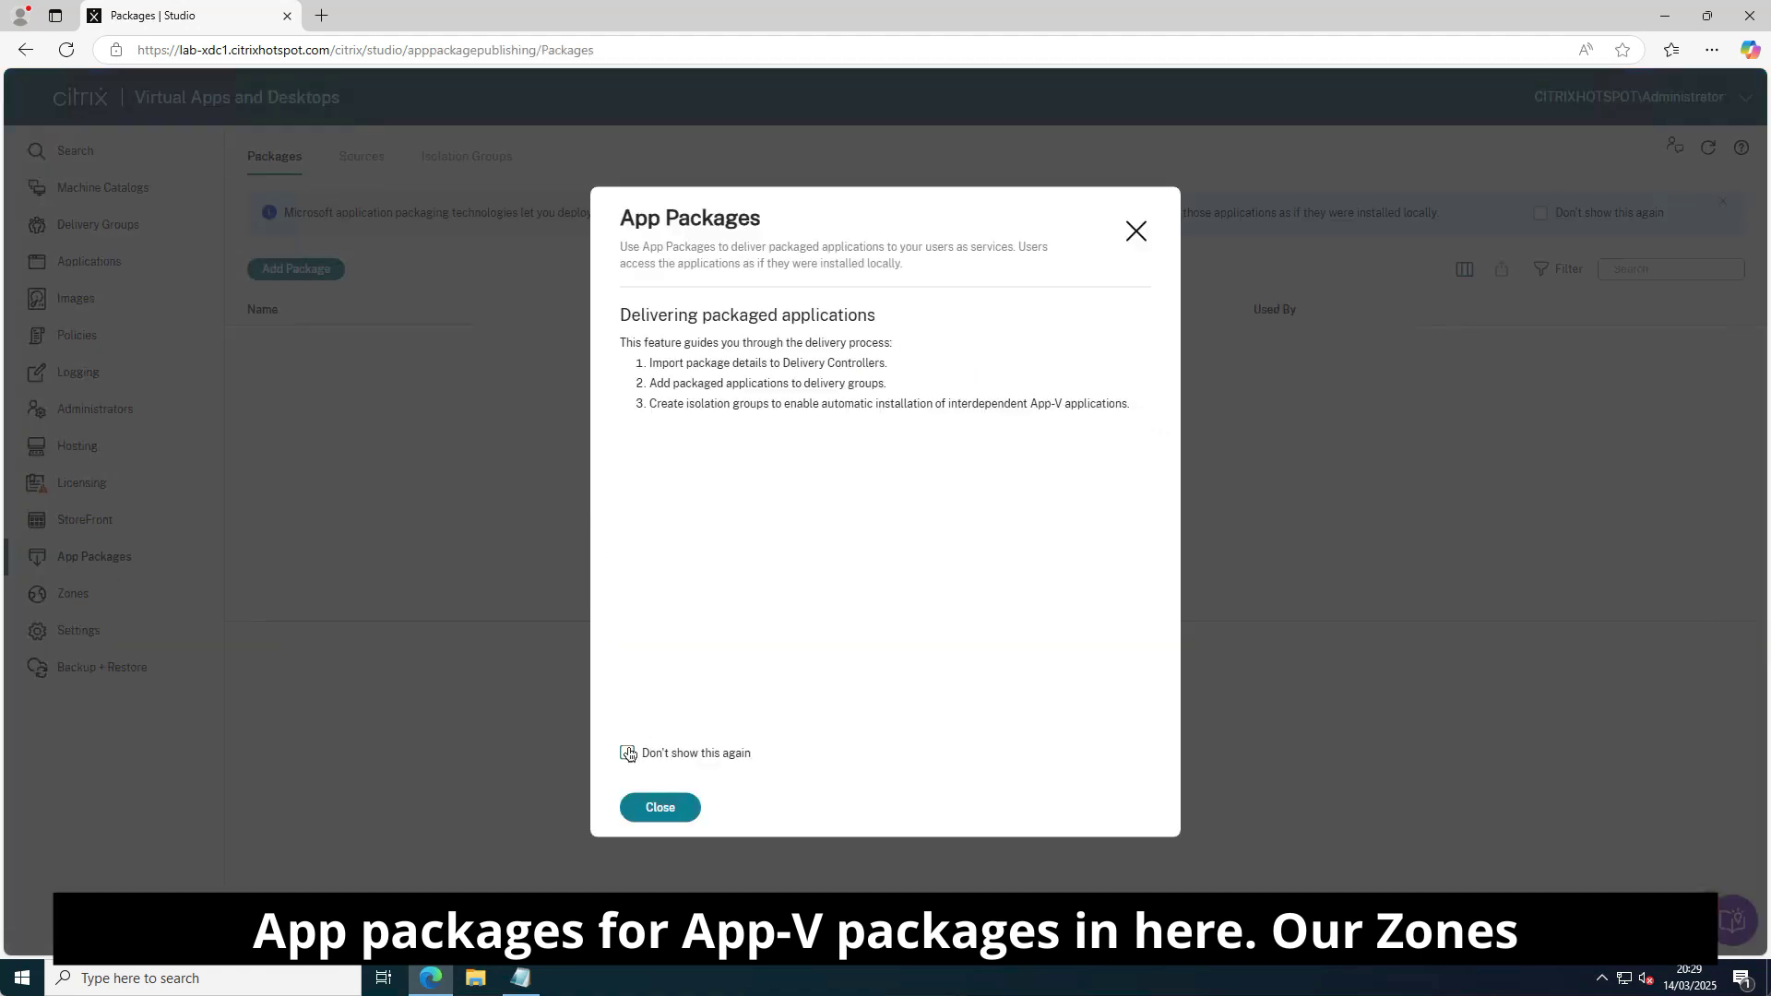
Dismiss the App Packages intro and view Zones, turning off its intro from reappearing.
{"action": "left_click", "coordinate": [661, 808]}
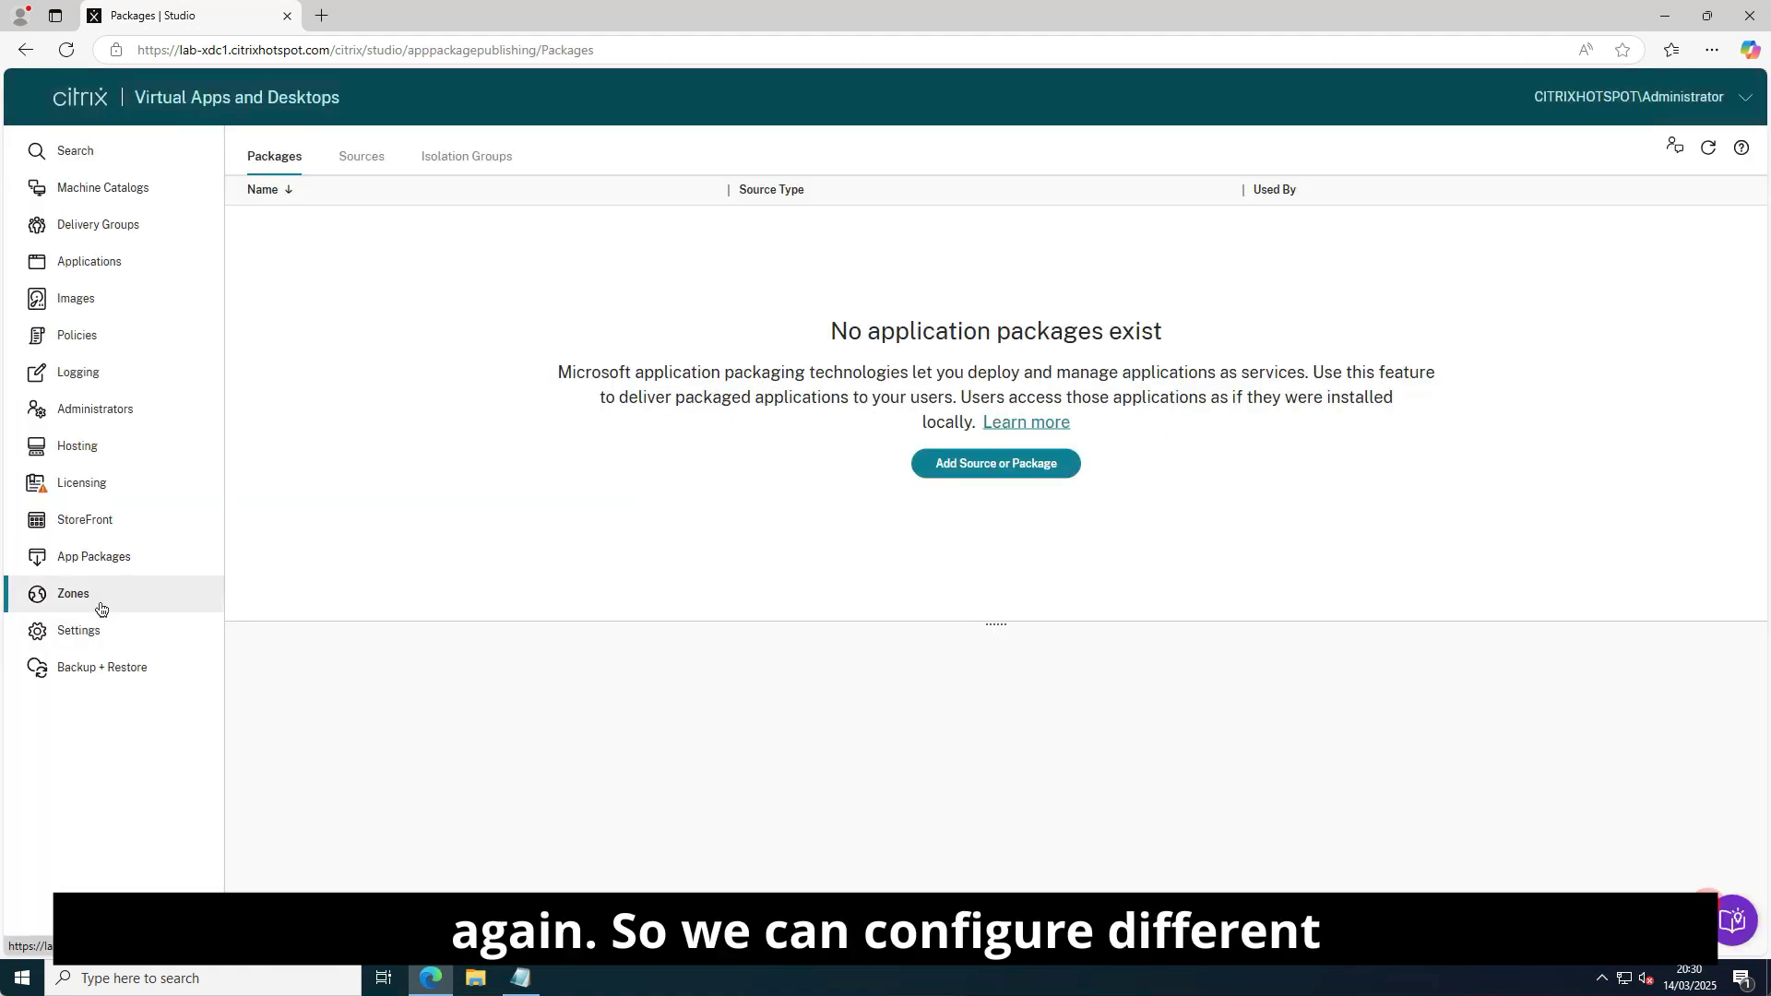
{"action": "left_click", "coordinate": [103, 606]}
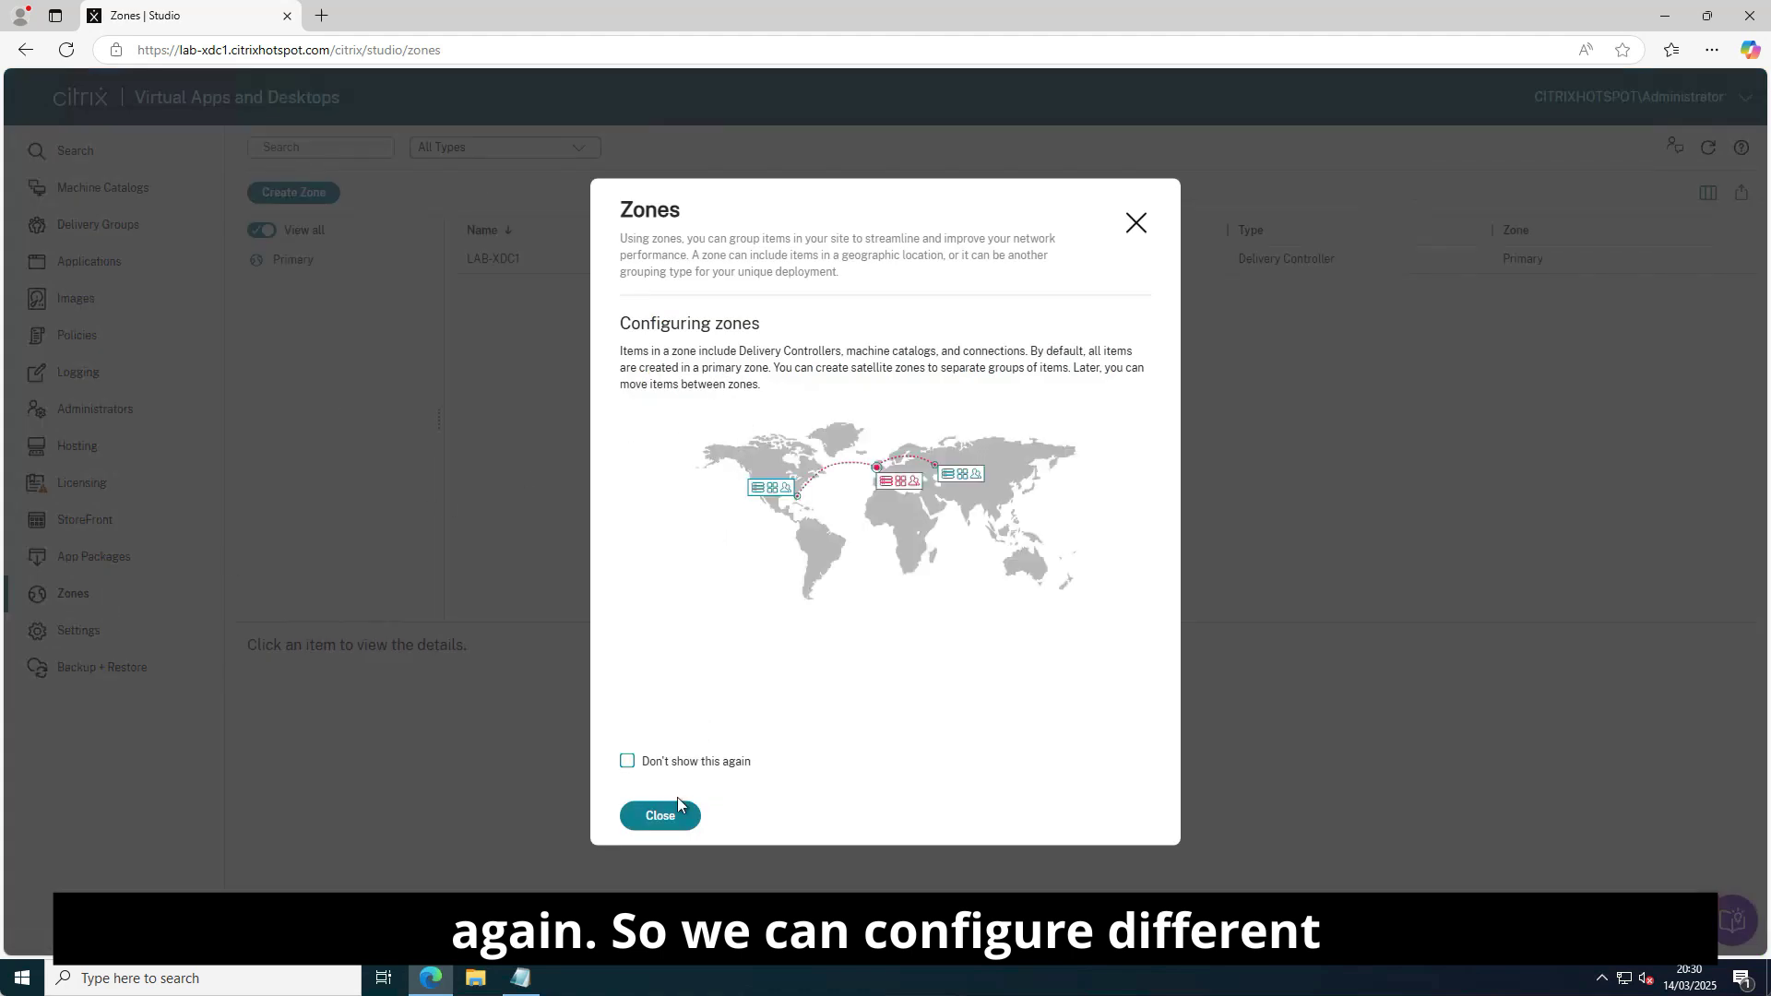
{"action": "left_click", "coordinate": [627, 761]}
{"action": "left_click", "coordinate": [661, 815]}
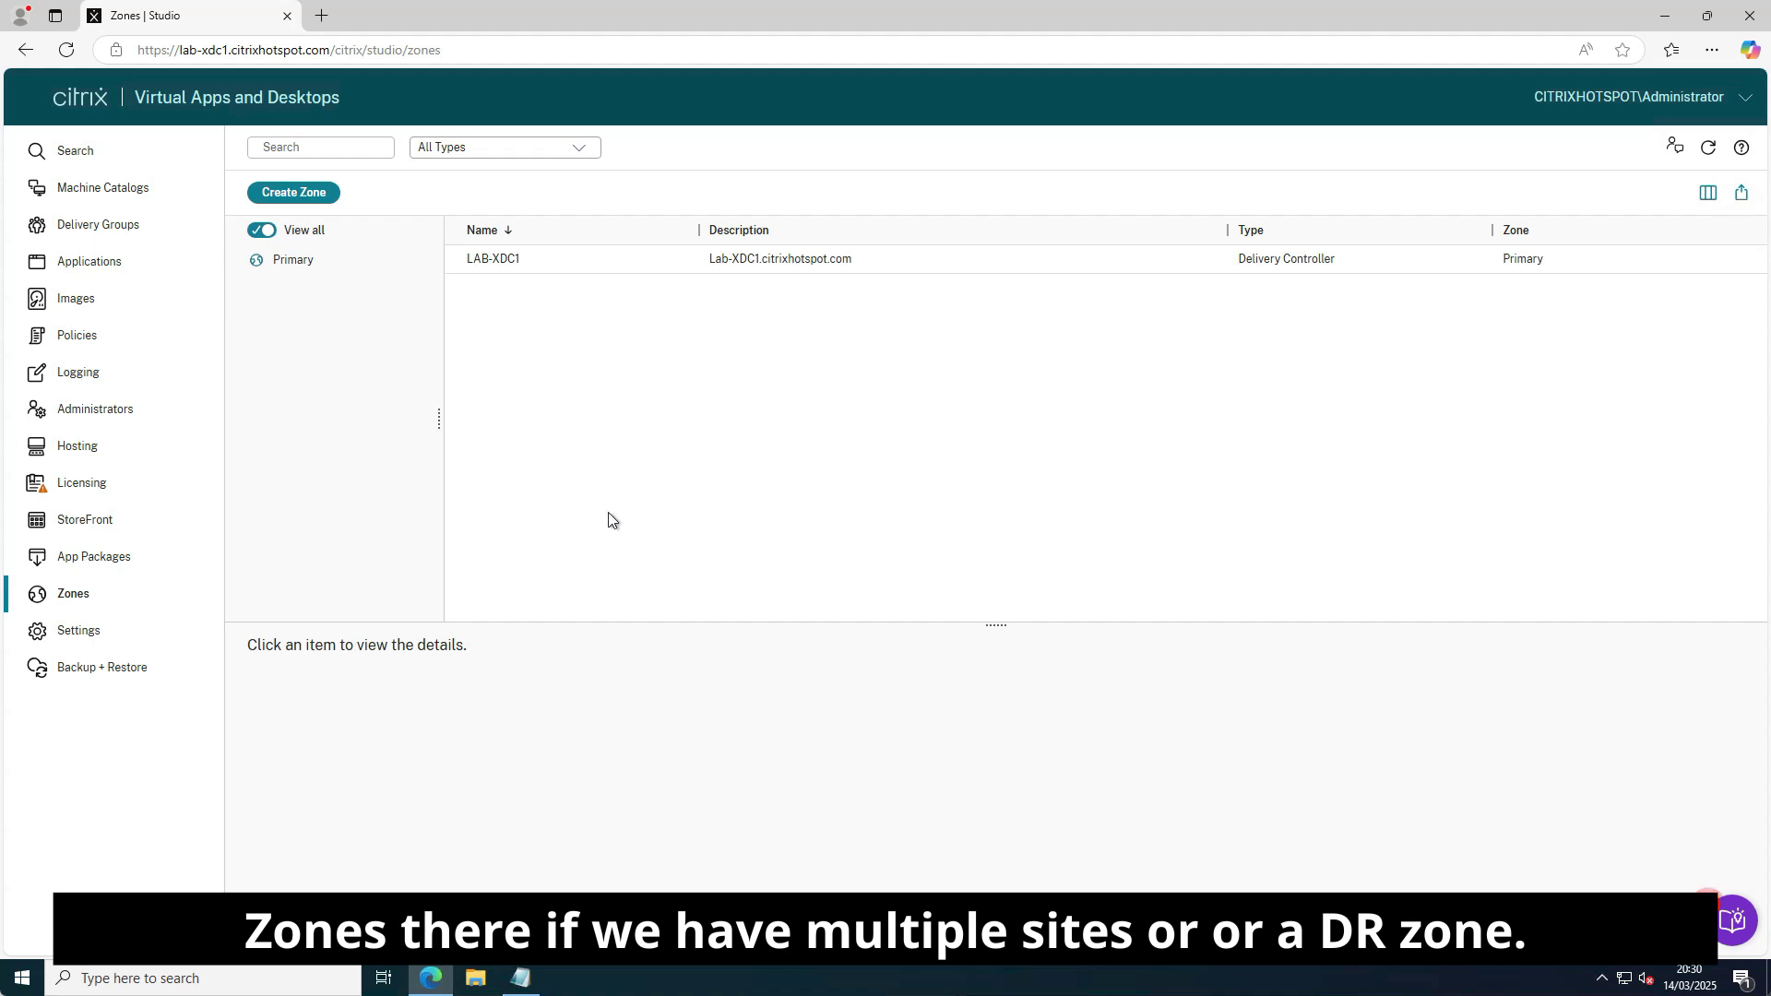
In site Settings, switch Enable XML trust on and back off, then try Backup + Restore.
{"action": "left_click", "coordinate": [98, 643]}
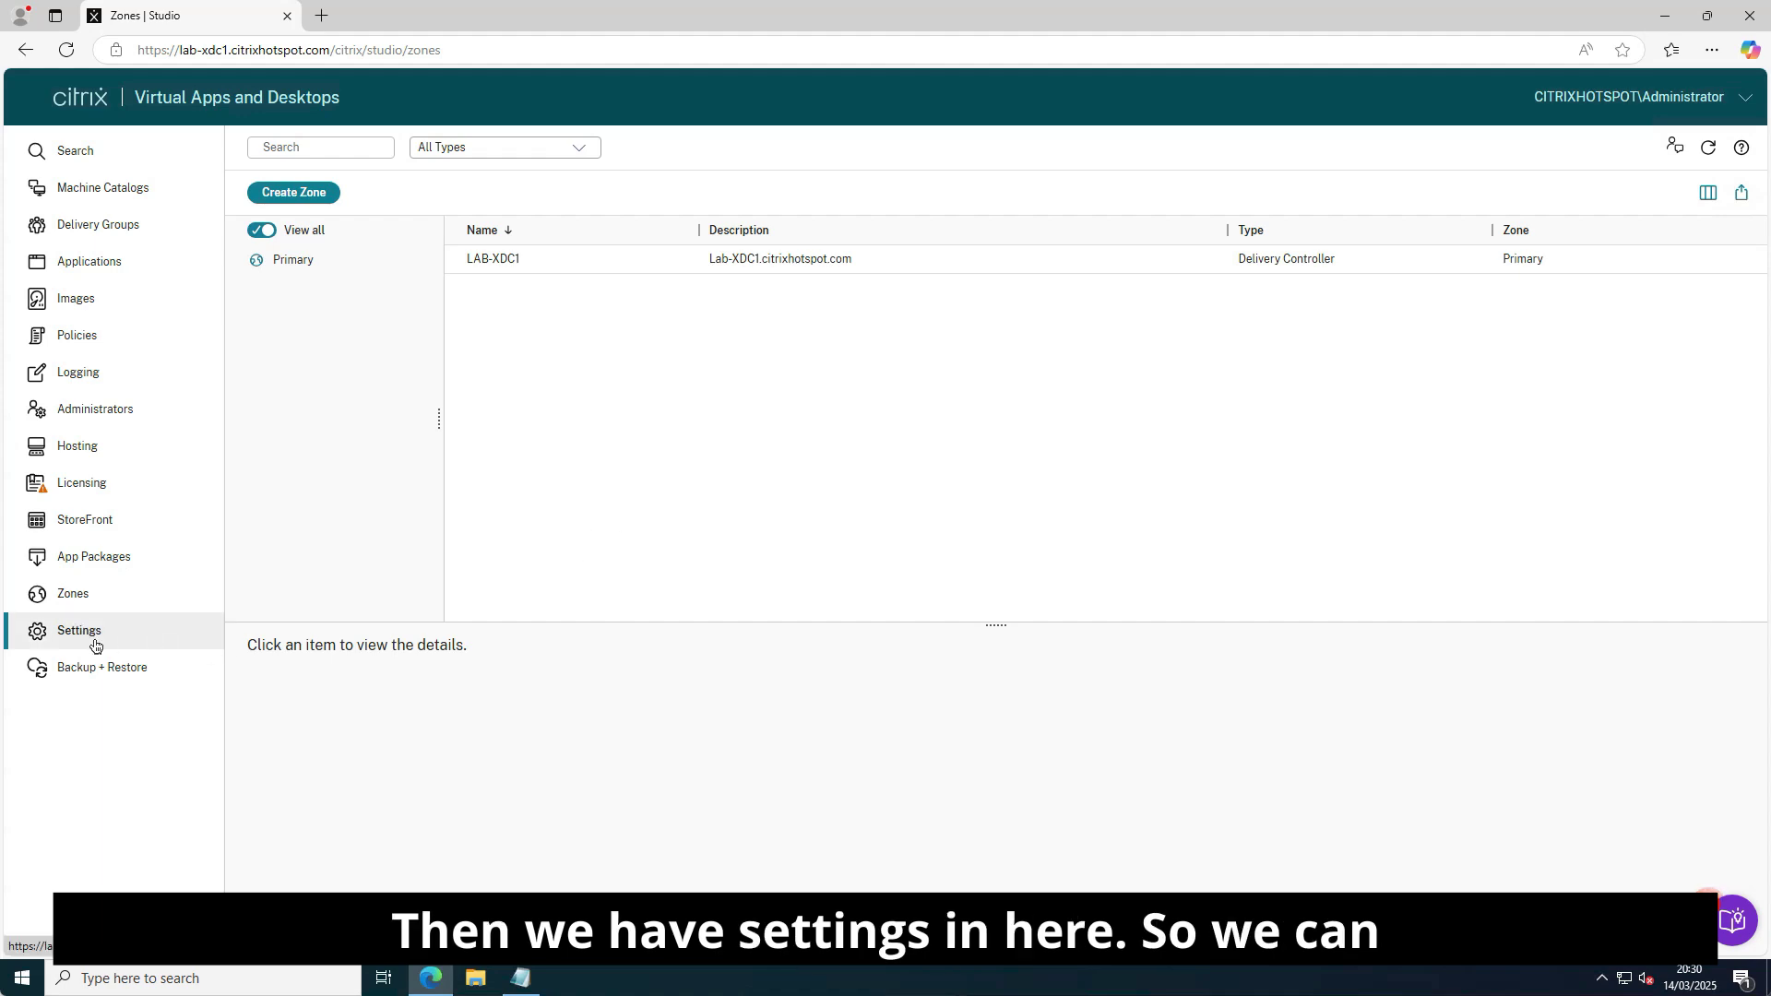
{"action": "scroll", "coordinate": [721, 416], "scroll_direction": "down", "scroll_amount": 3}
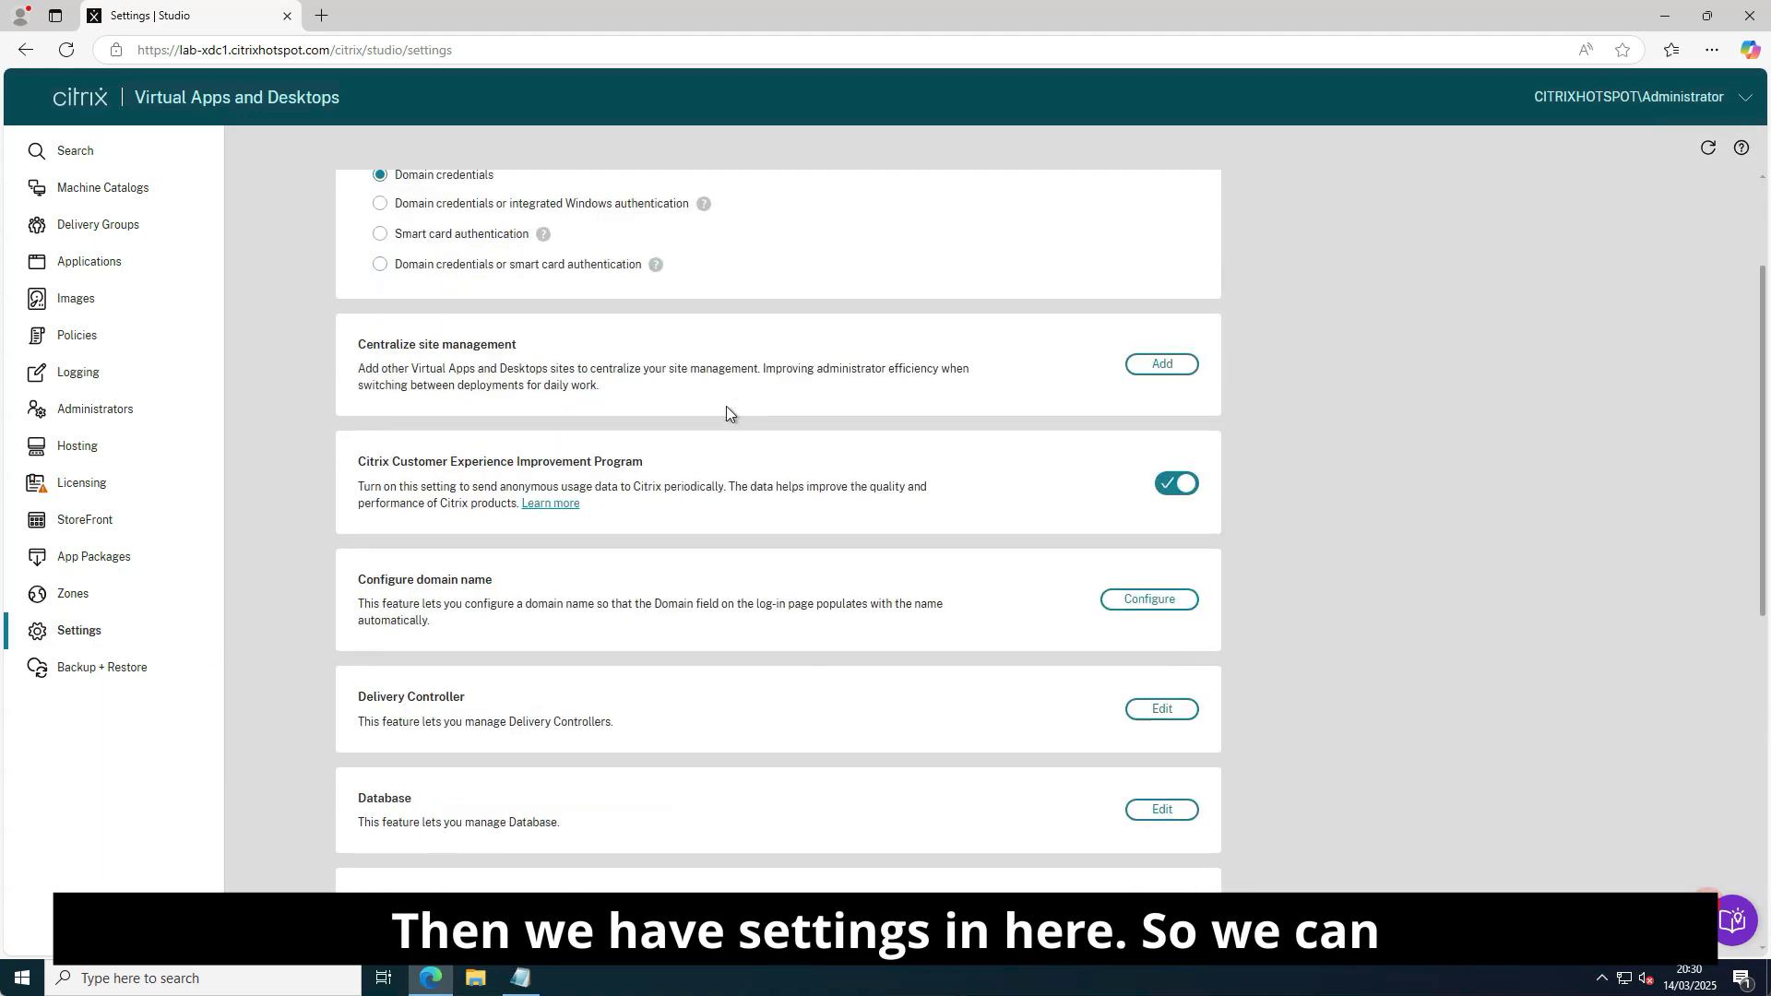
{"action": "scroll", "coordinate": [676, 598], "scroll_direction": "down", "scroll_amount": 2}
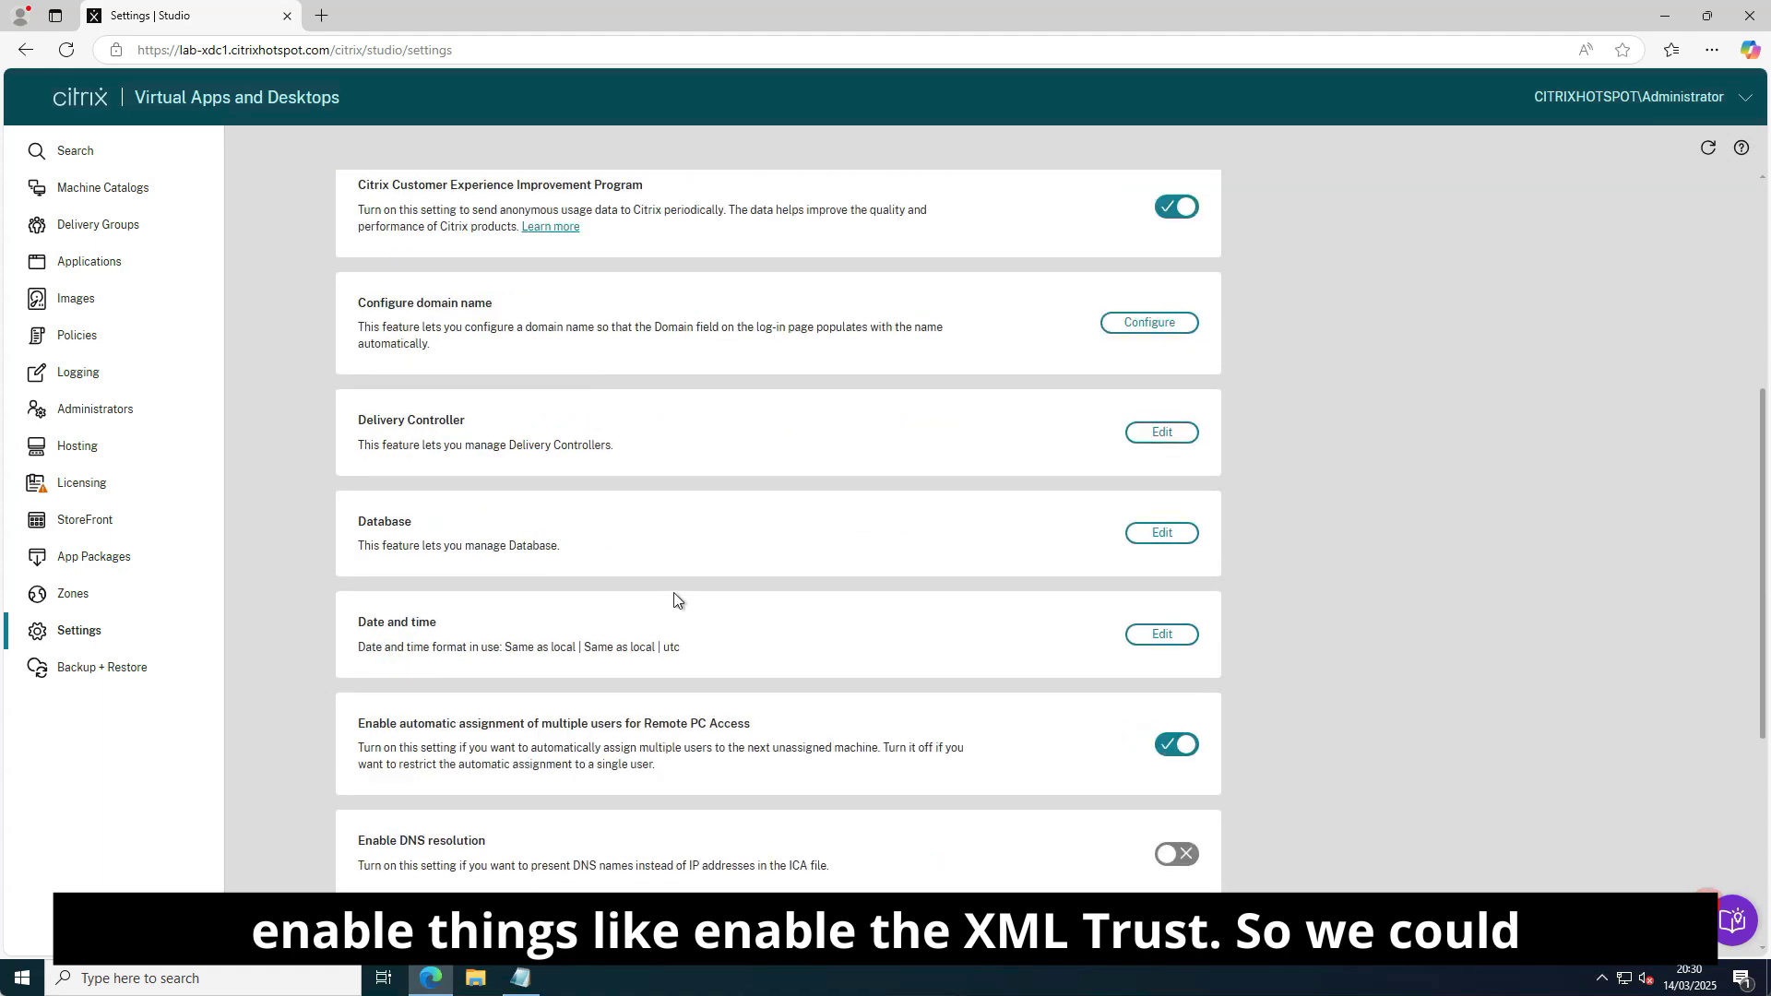
{"action": "scroll", "coordinate": [644, 766], "scroll_direction": "down", "scroll_amount": 2}
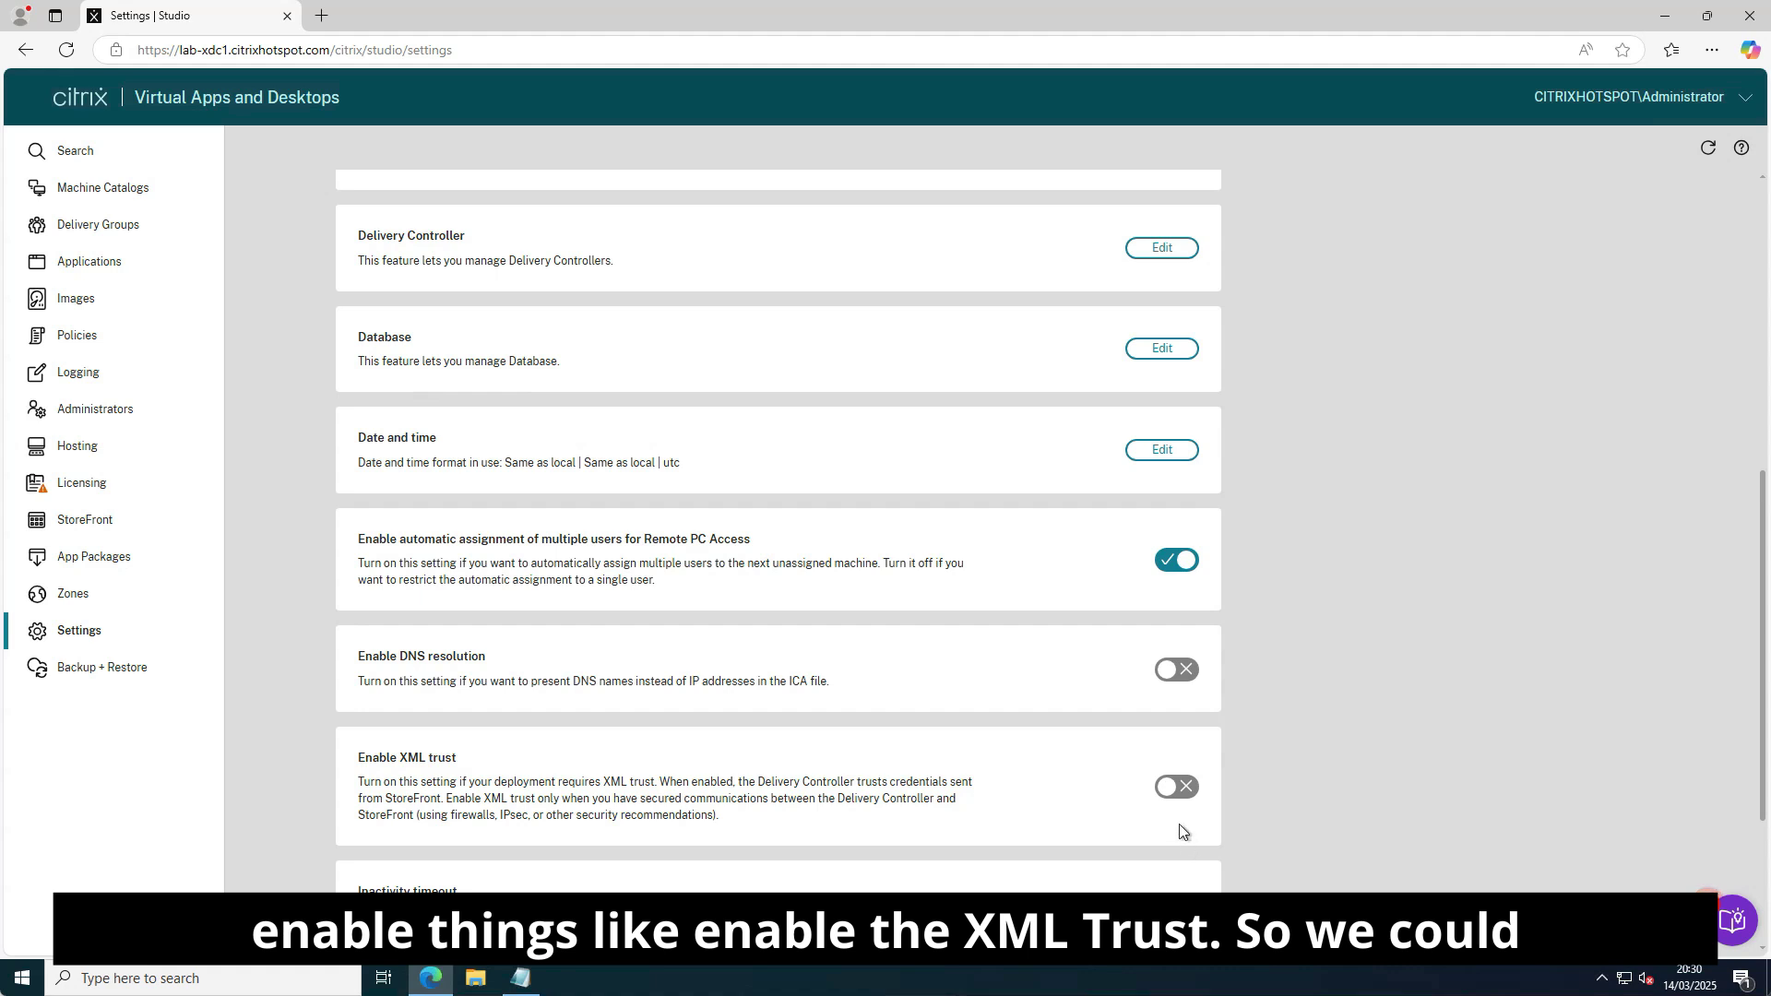
{"action": "left_click", "coordinate": [1175, 789]}
{"action": "left_click", "coordinate": [1176, 797]}
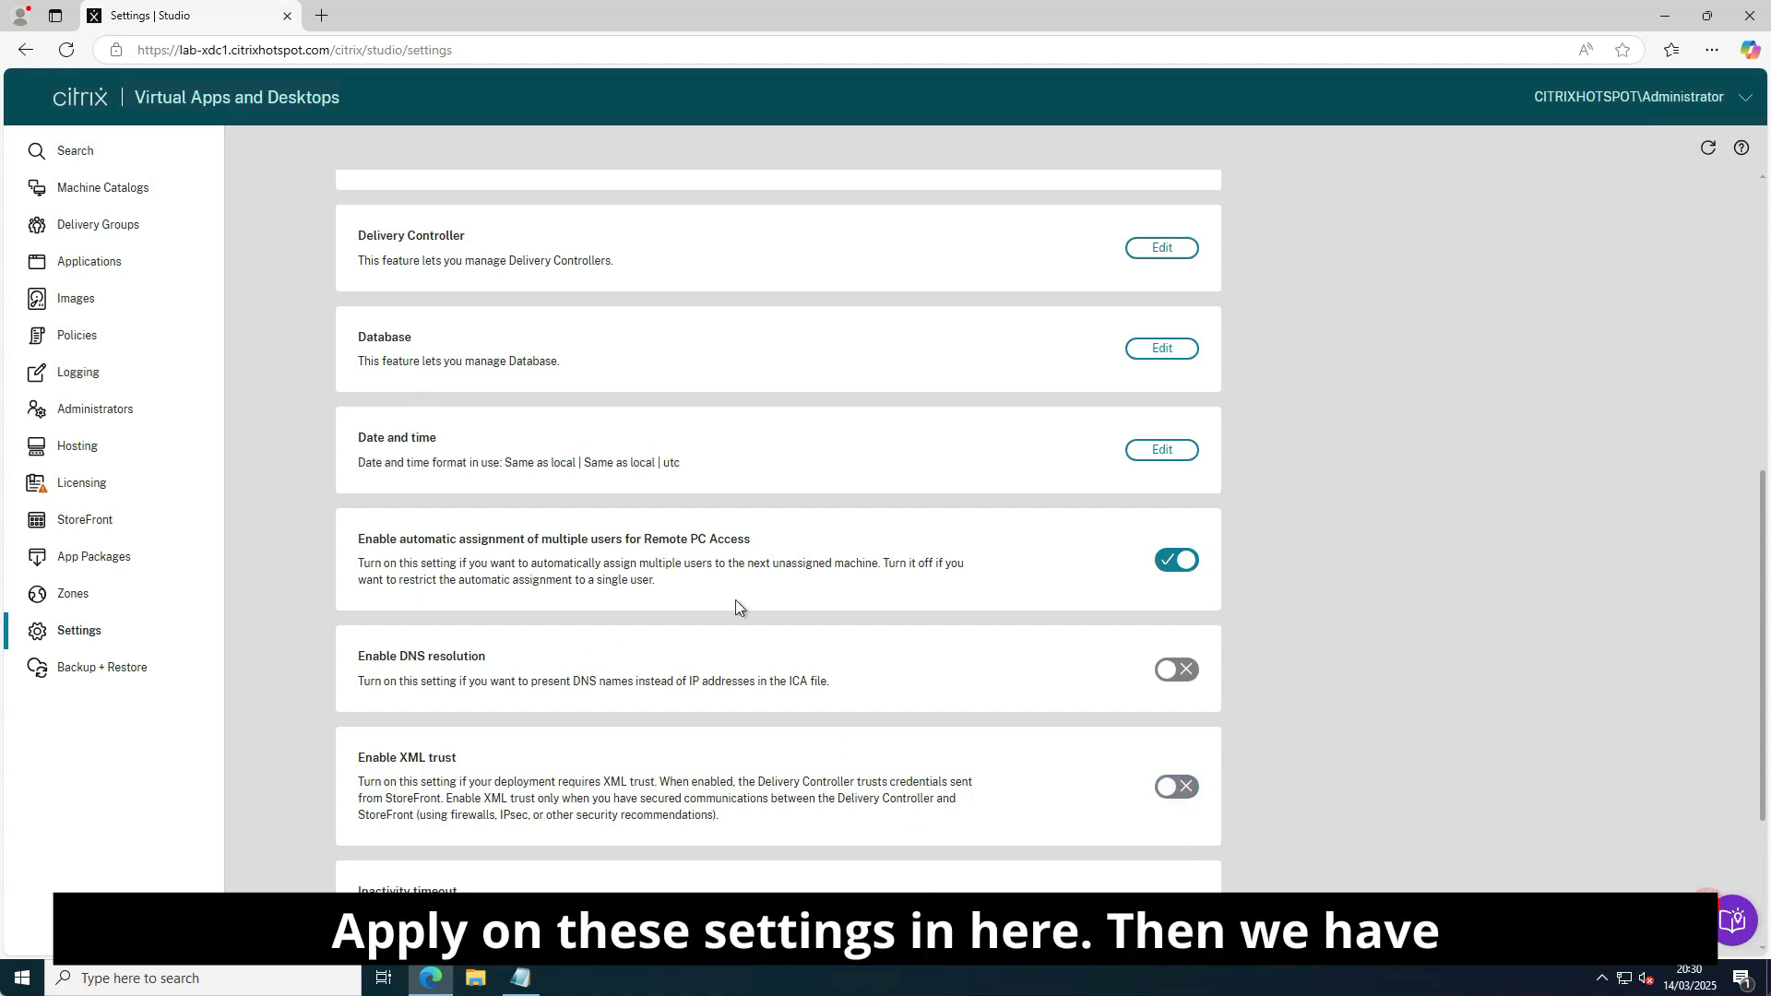
{"action": "left_click", "coordinate": [93, 682]}
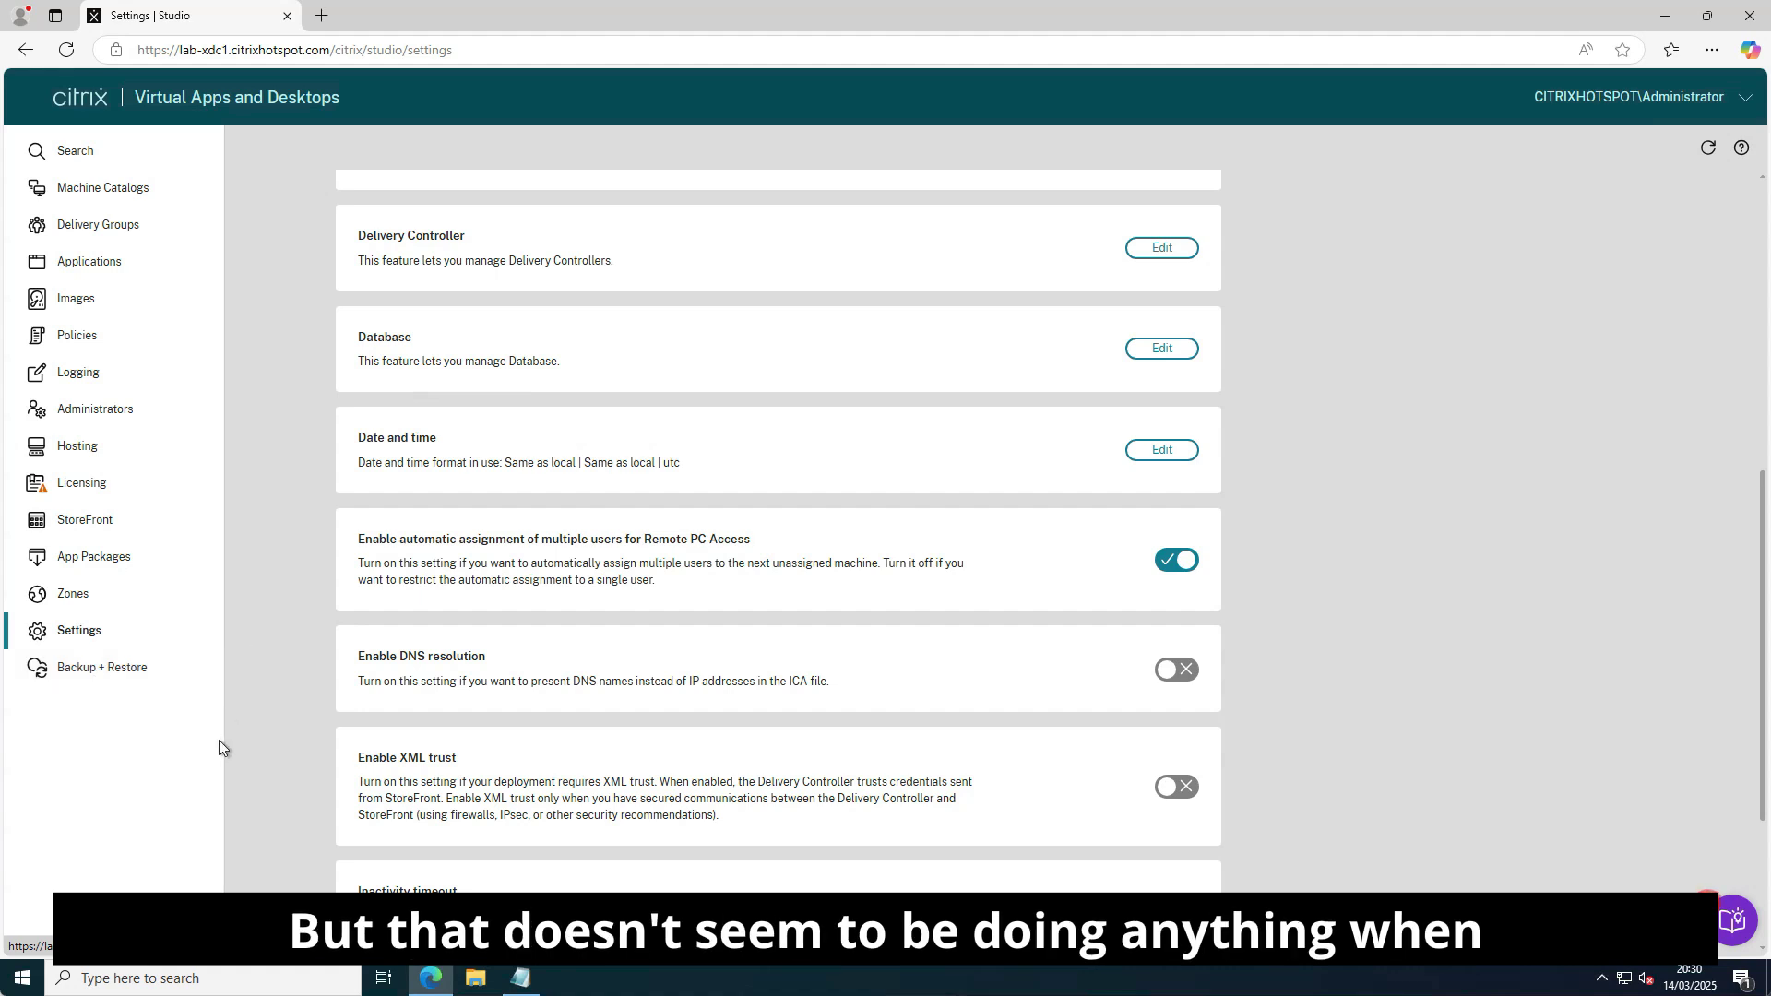
{"action": "left_click", "coordinate": [96, 669]}
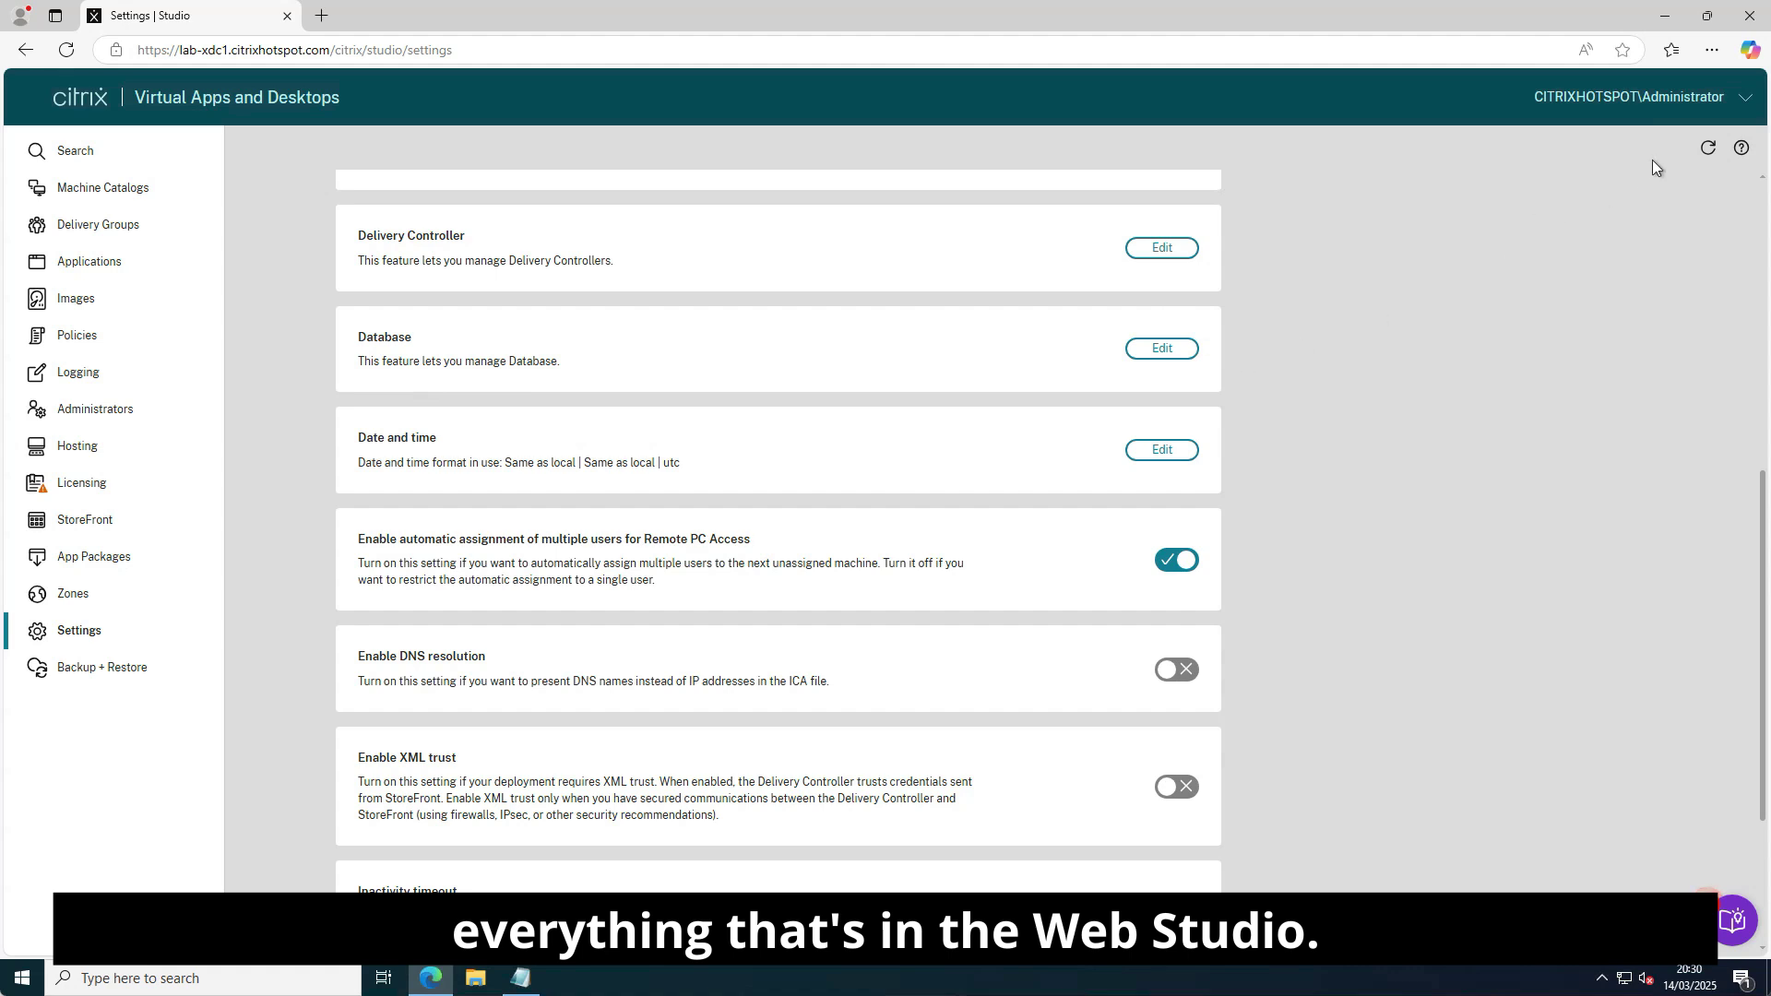
Close the Web Studio browser and launch Citrix Director from the Start menu's Citrix folder.
{"action": "left_click", "coordinate": [1750, 15]}
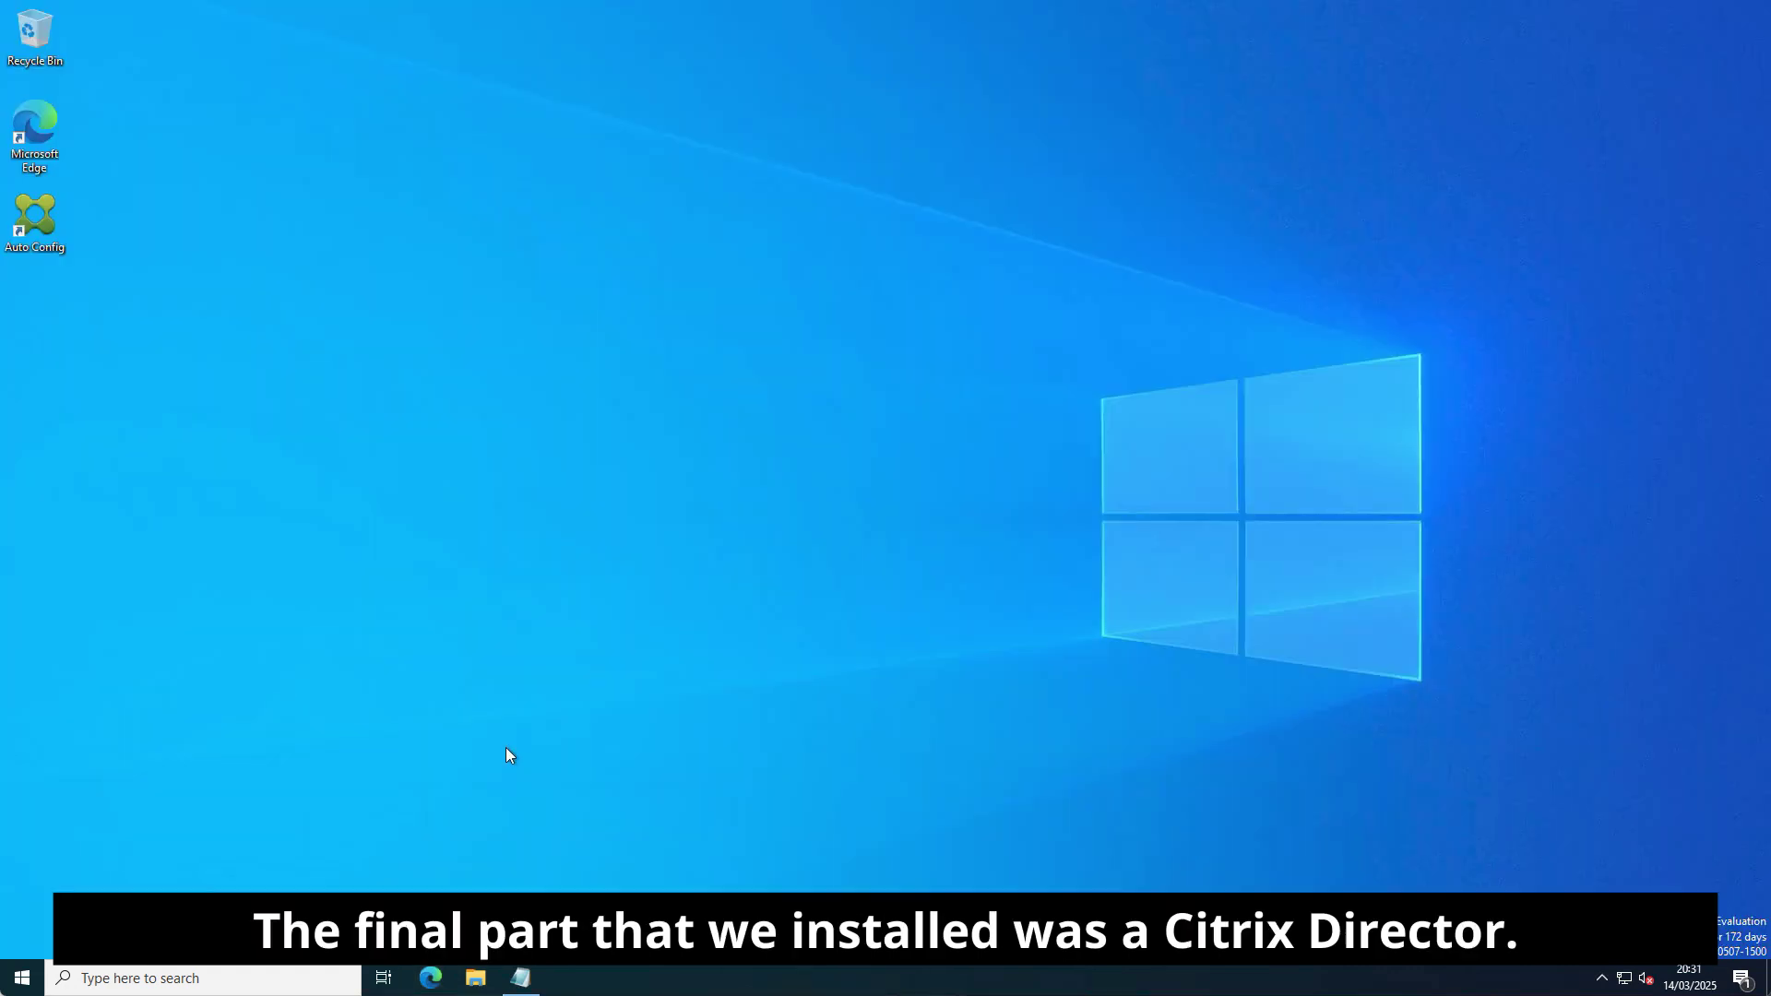
{"action": "left_click", "coordinate": [21, 980]}
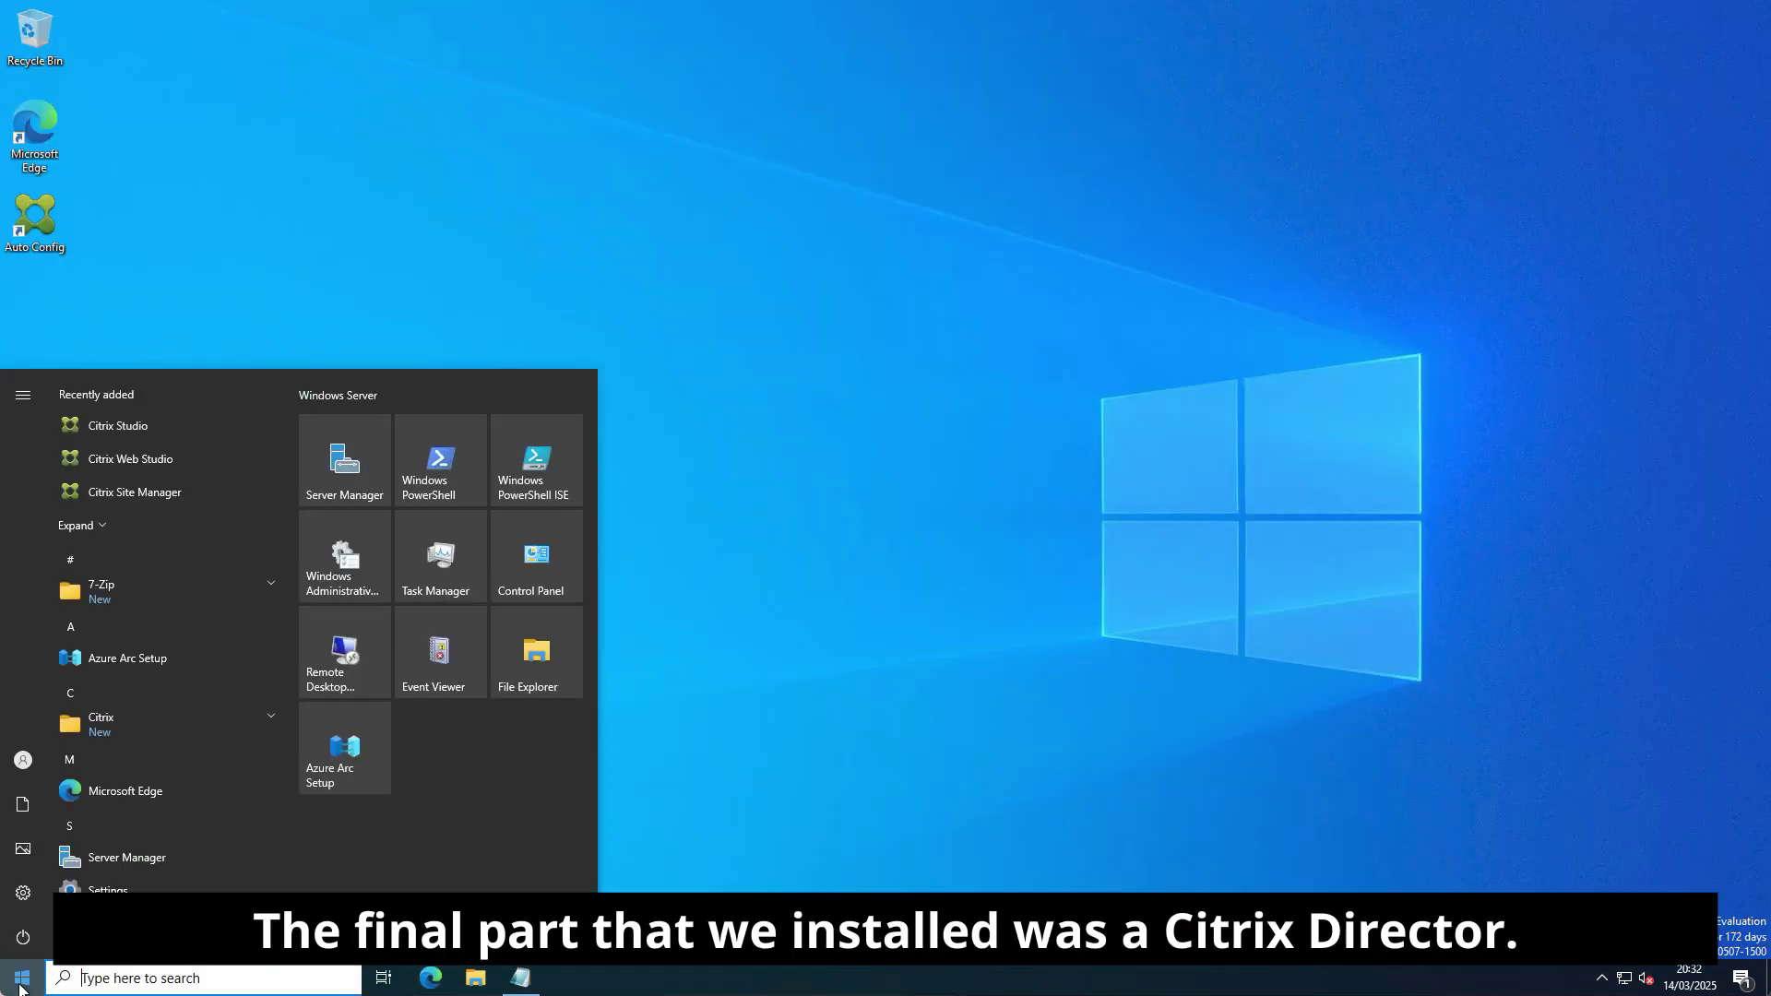
{"action": "left_click", "coordinate": [125, 729]}
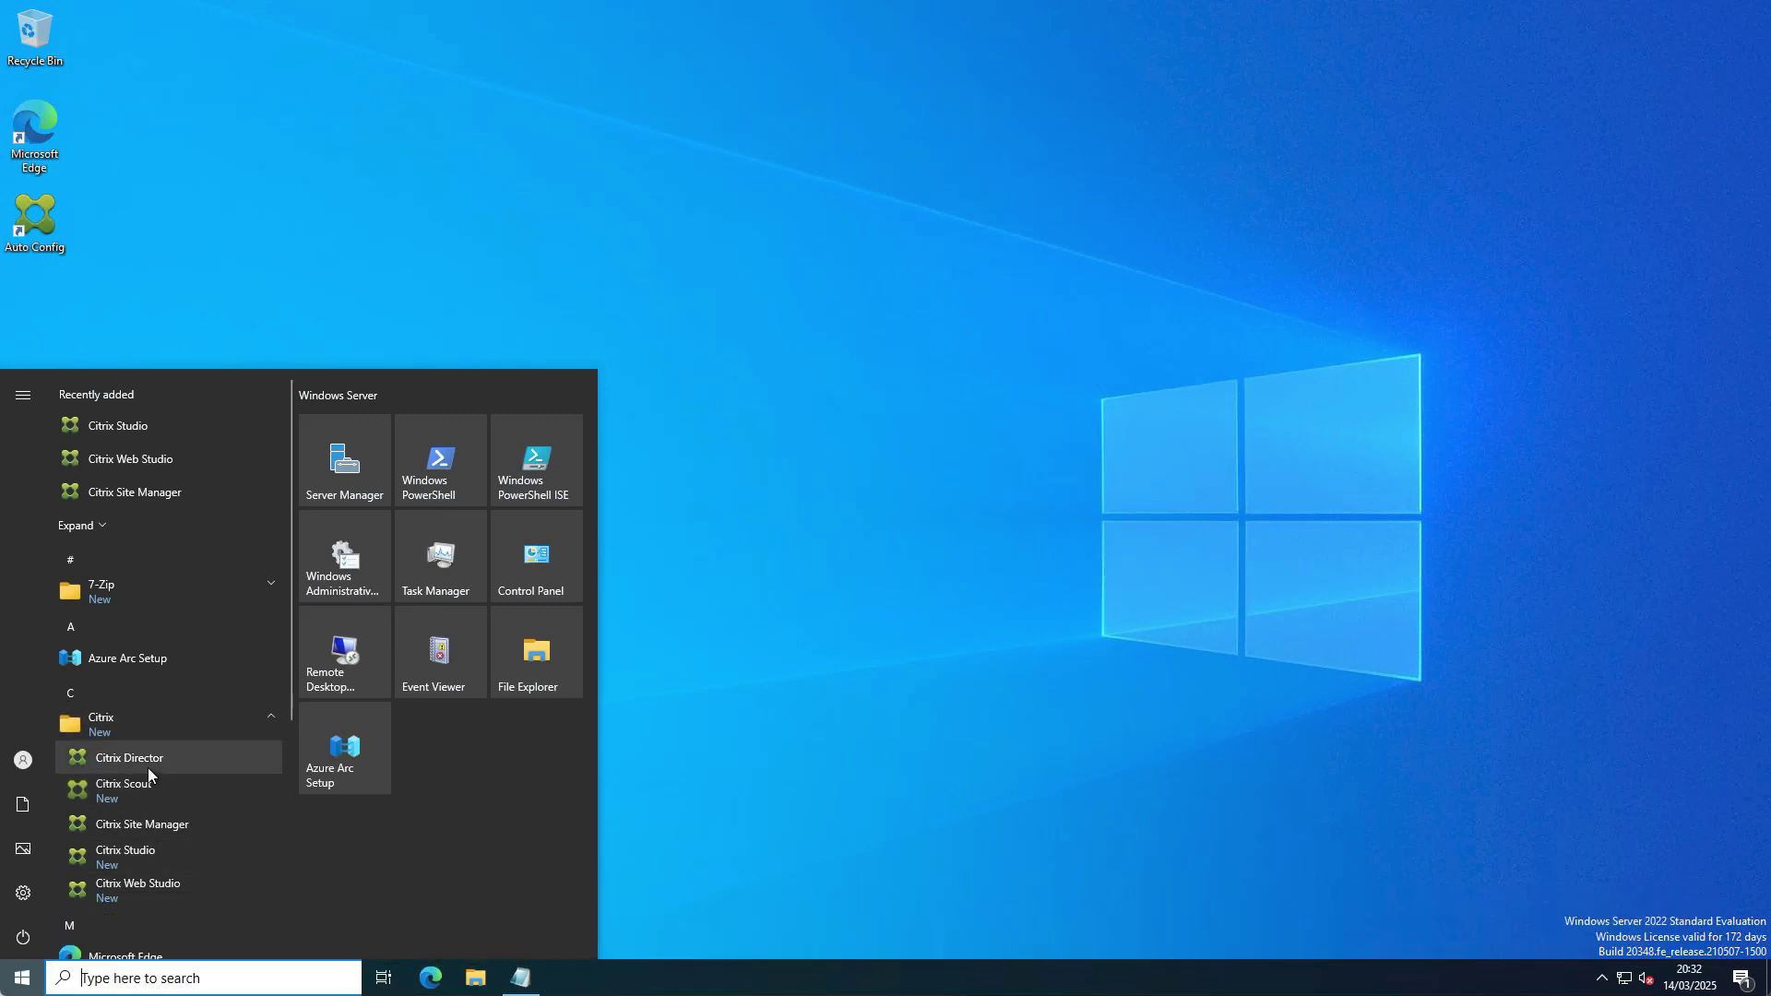
{"action": "left_click", "coordinate": [148, 766]}
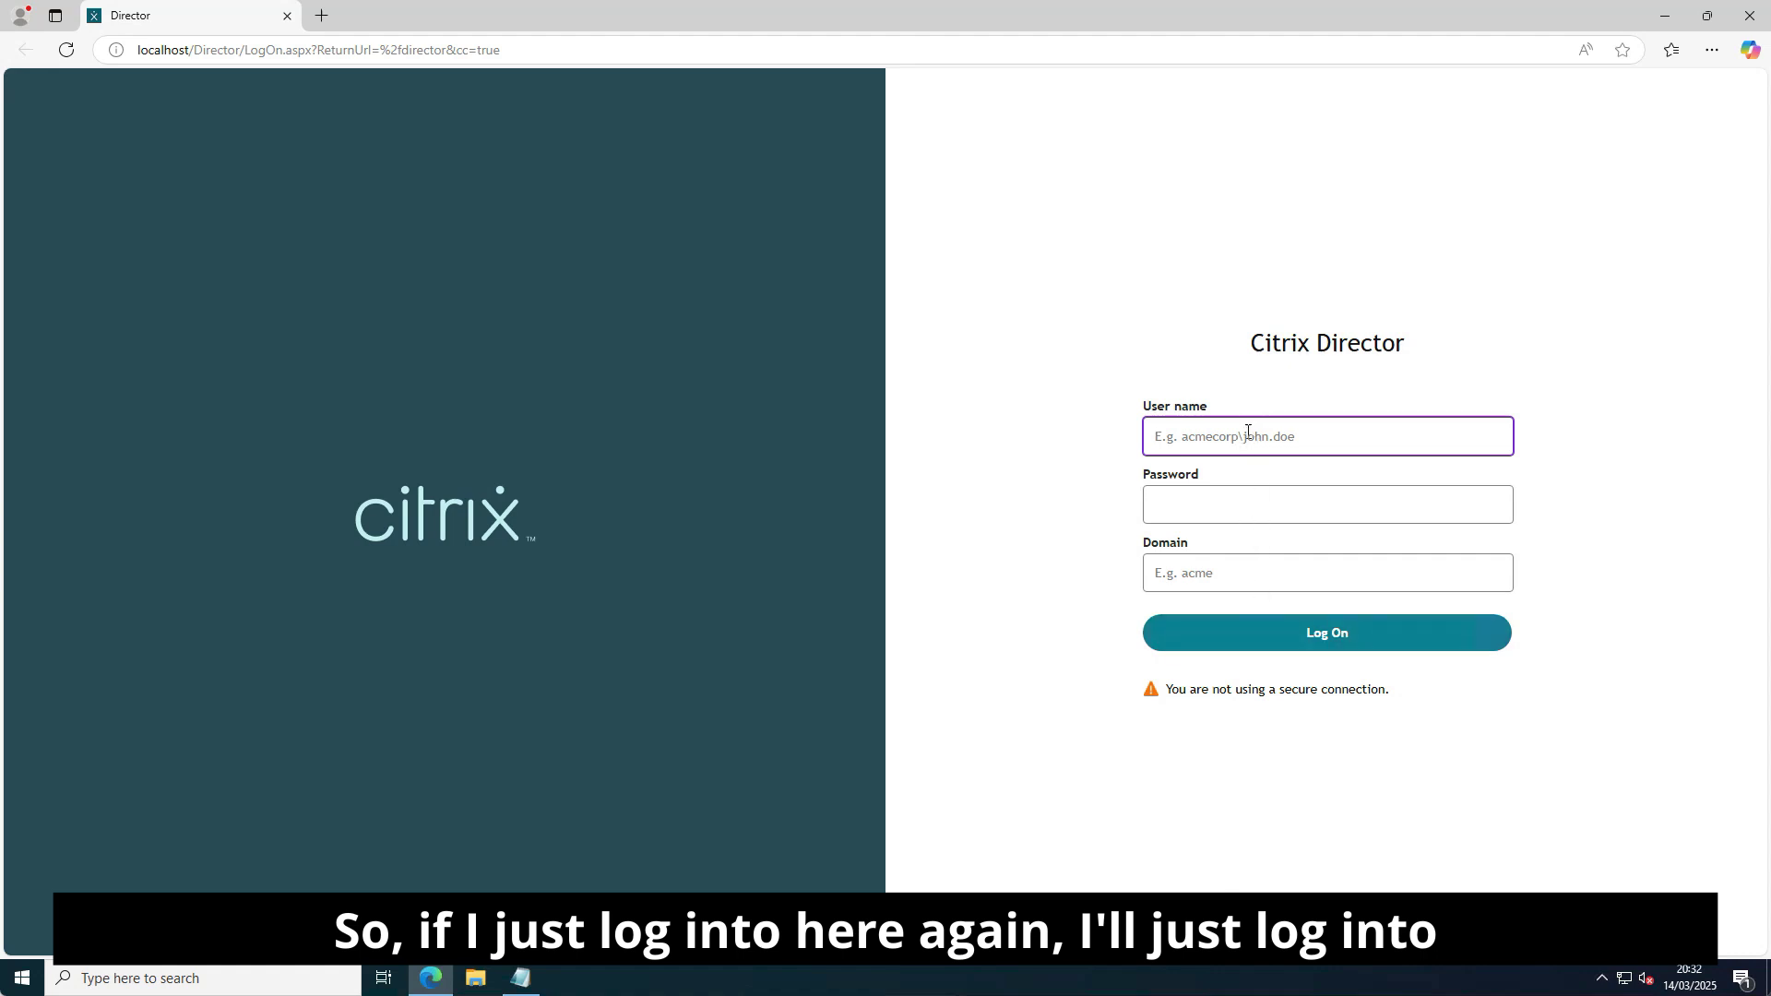
Log on to Director as administrator with the account password and domain citrixhotspot.
{"action": "type", "text": "administrator"}
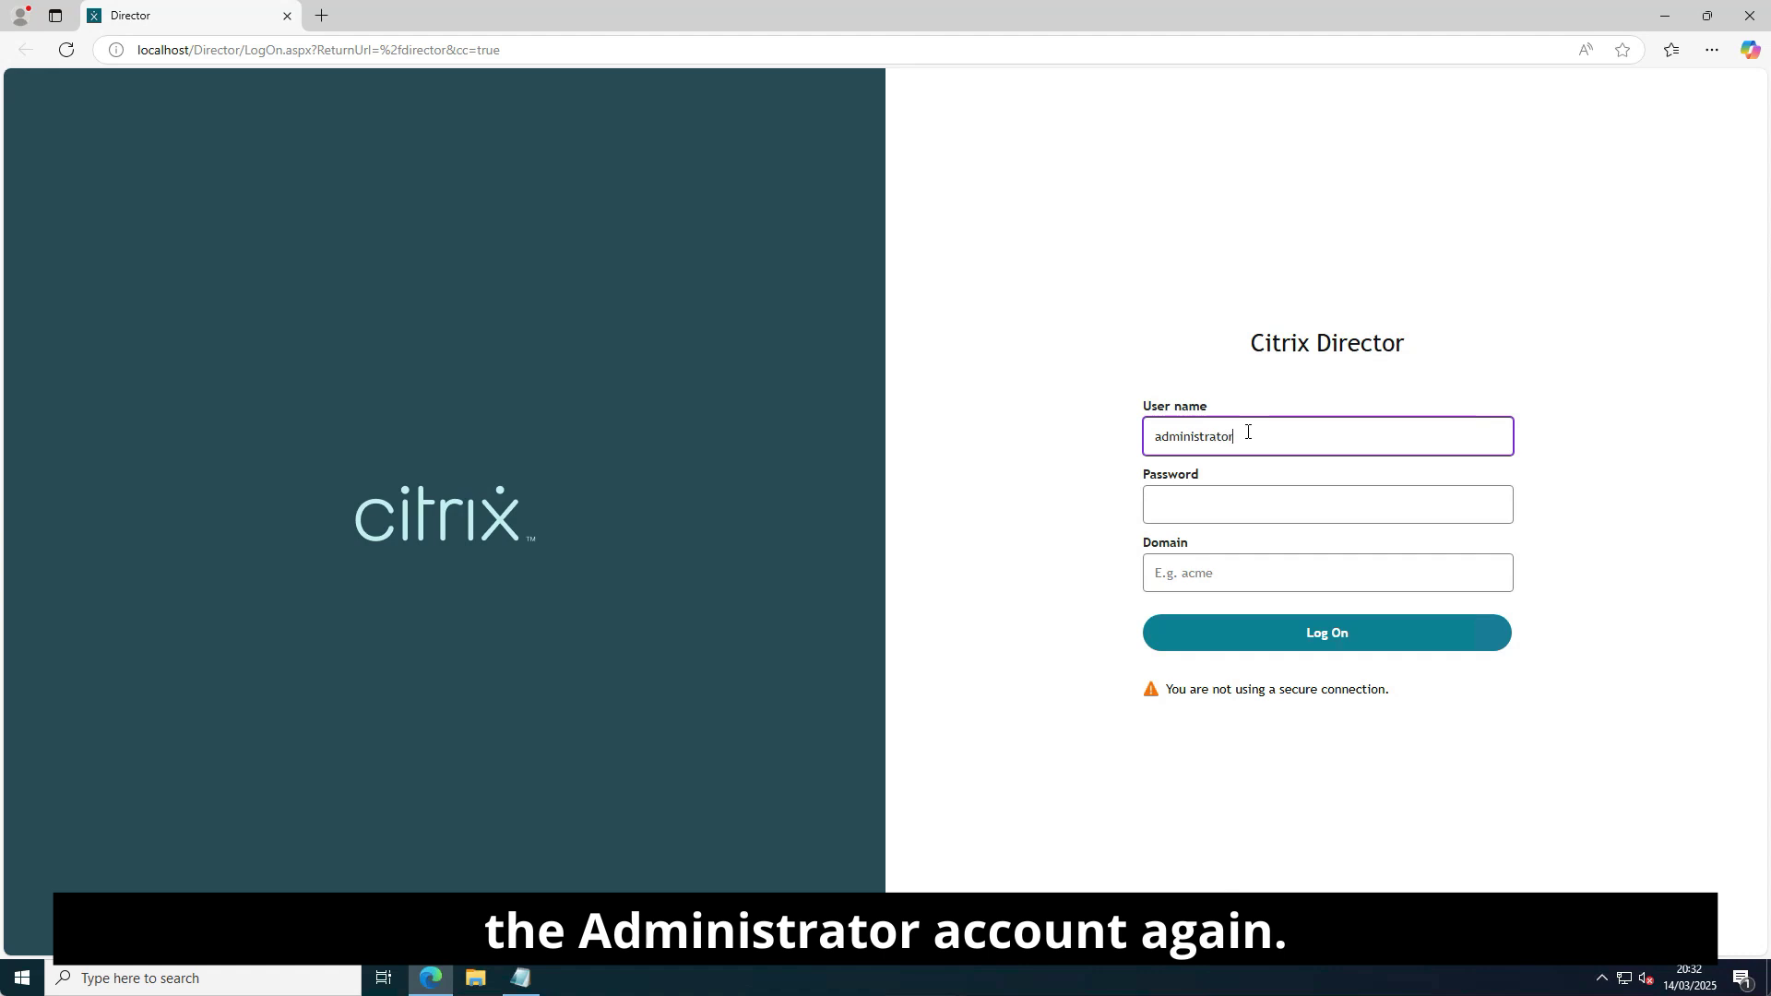
{"action": "key", "text": "Tab"}
{"action": "type", "text": "Password3"}
{"action": "key", "text": "Tab"}
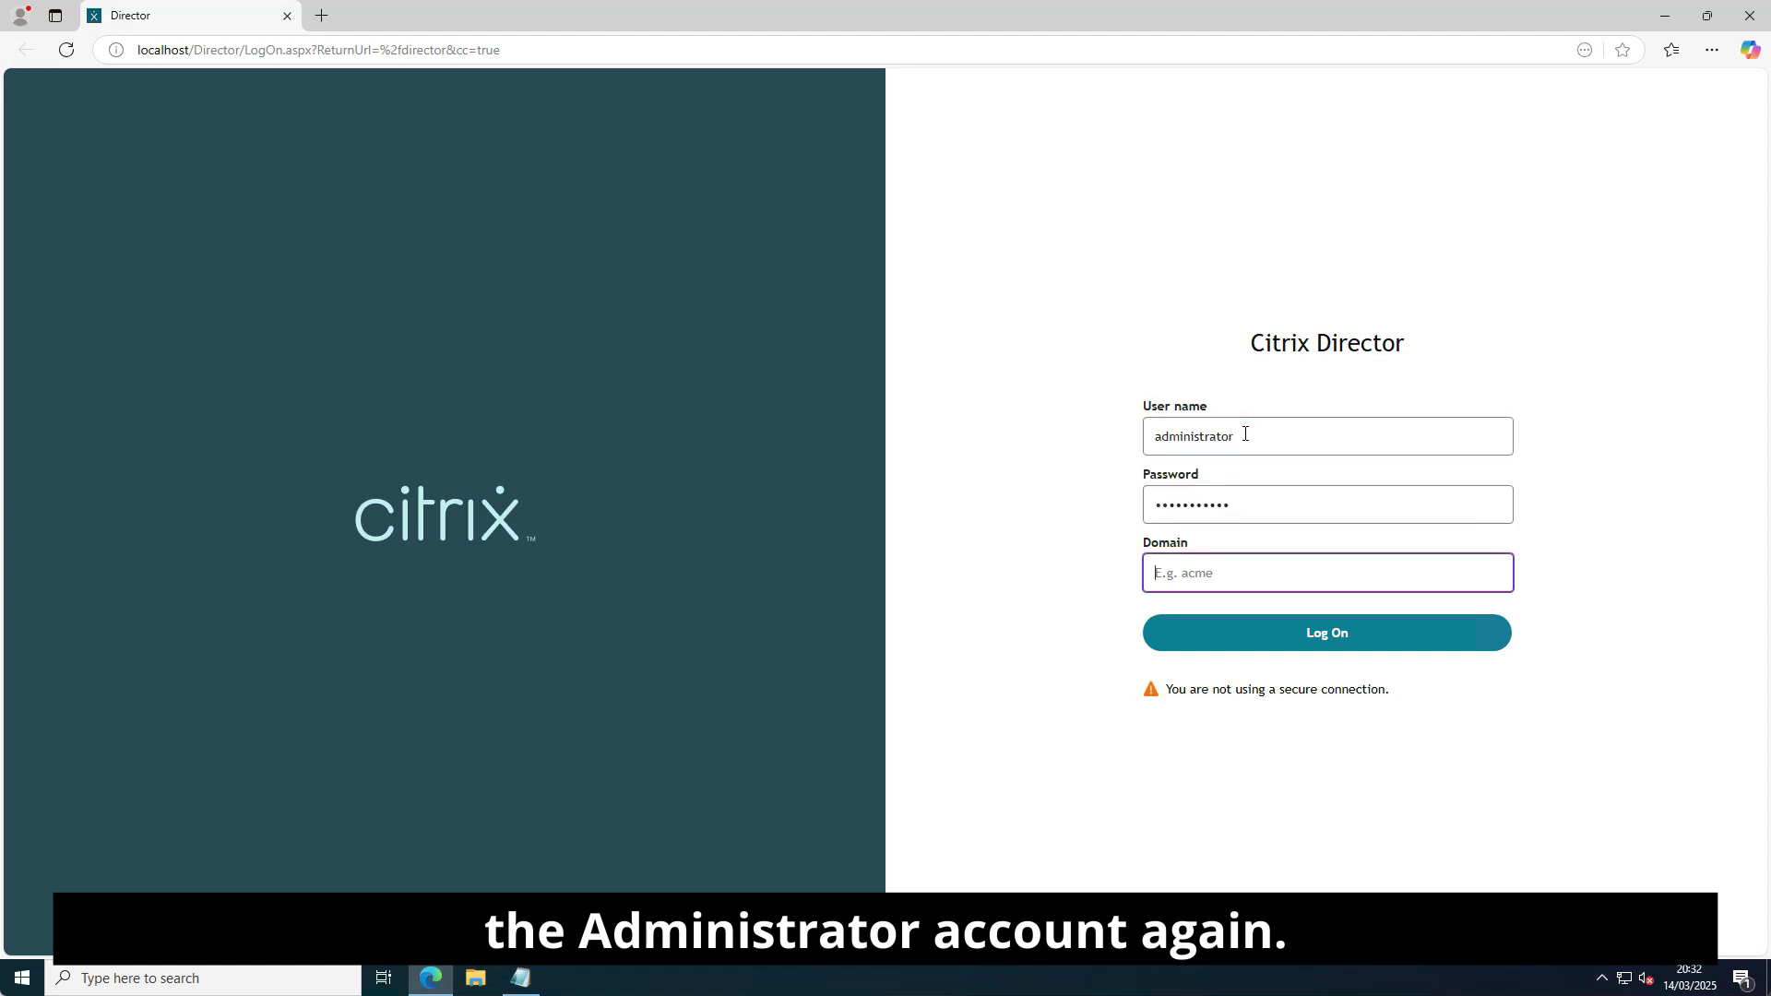
{"action": "type", "text": "citrixhotspot"}
{"action": "left_click", "coordinate": [1332, 635]}
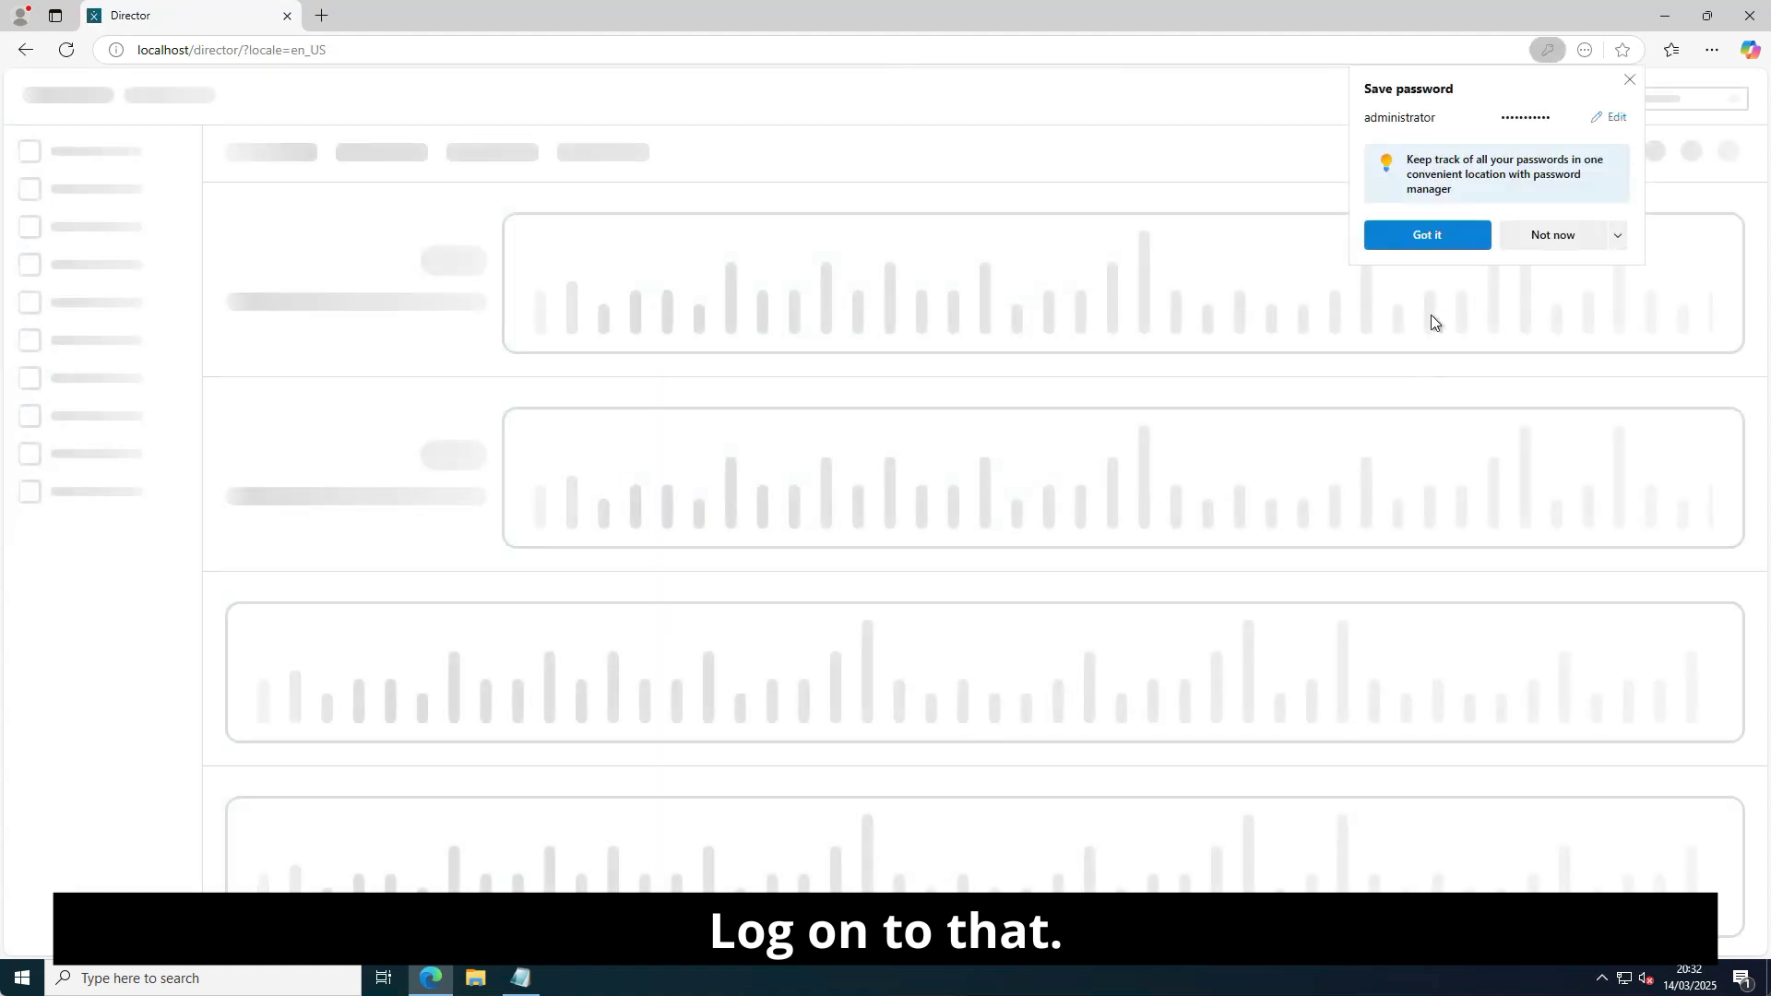
Dismiss Edge's save-password popup and view the Trends chart of concurrent sessions.
{"action": "left_click", "coordinate": [1469, 247]}
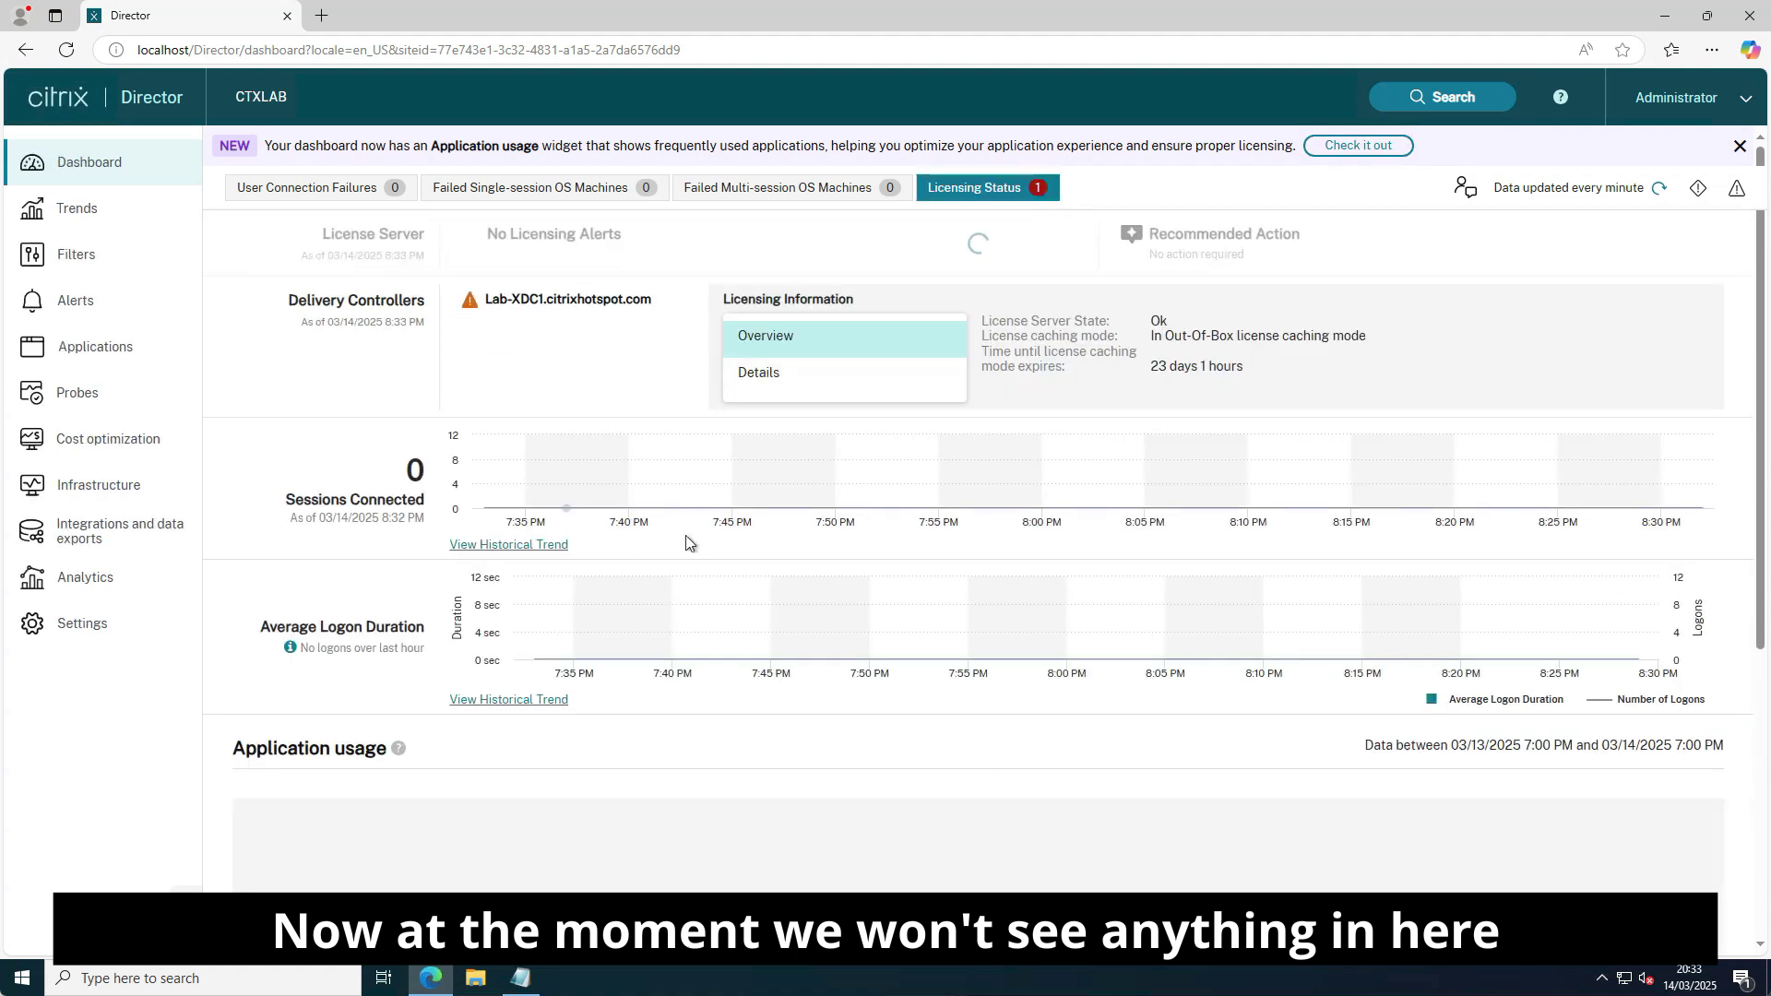
{"action": "mouse_move", "coordinate": [562, 486]}
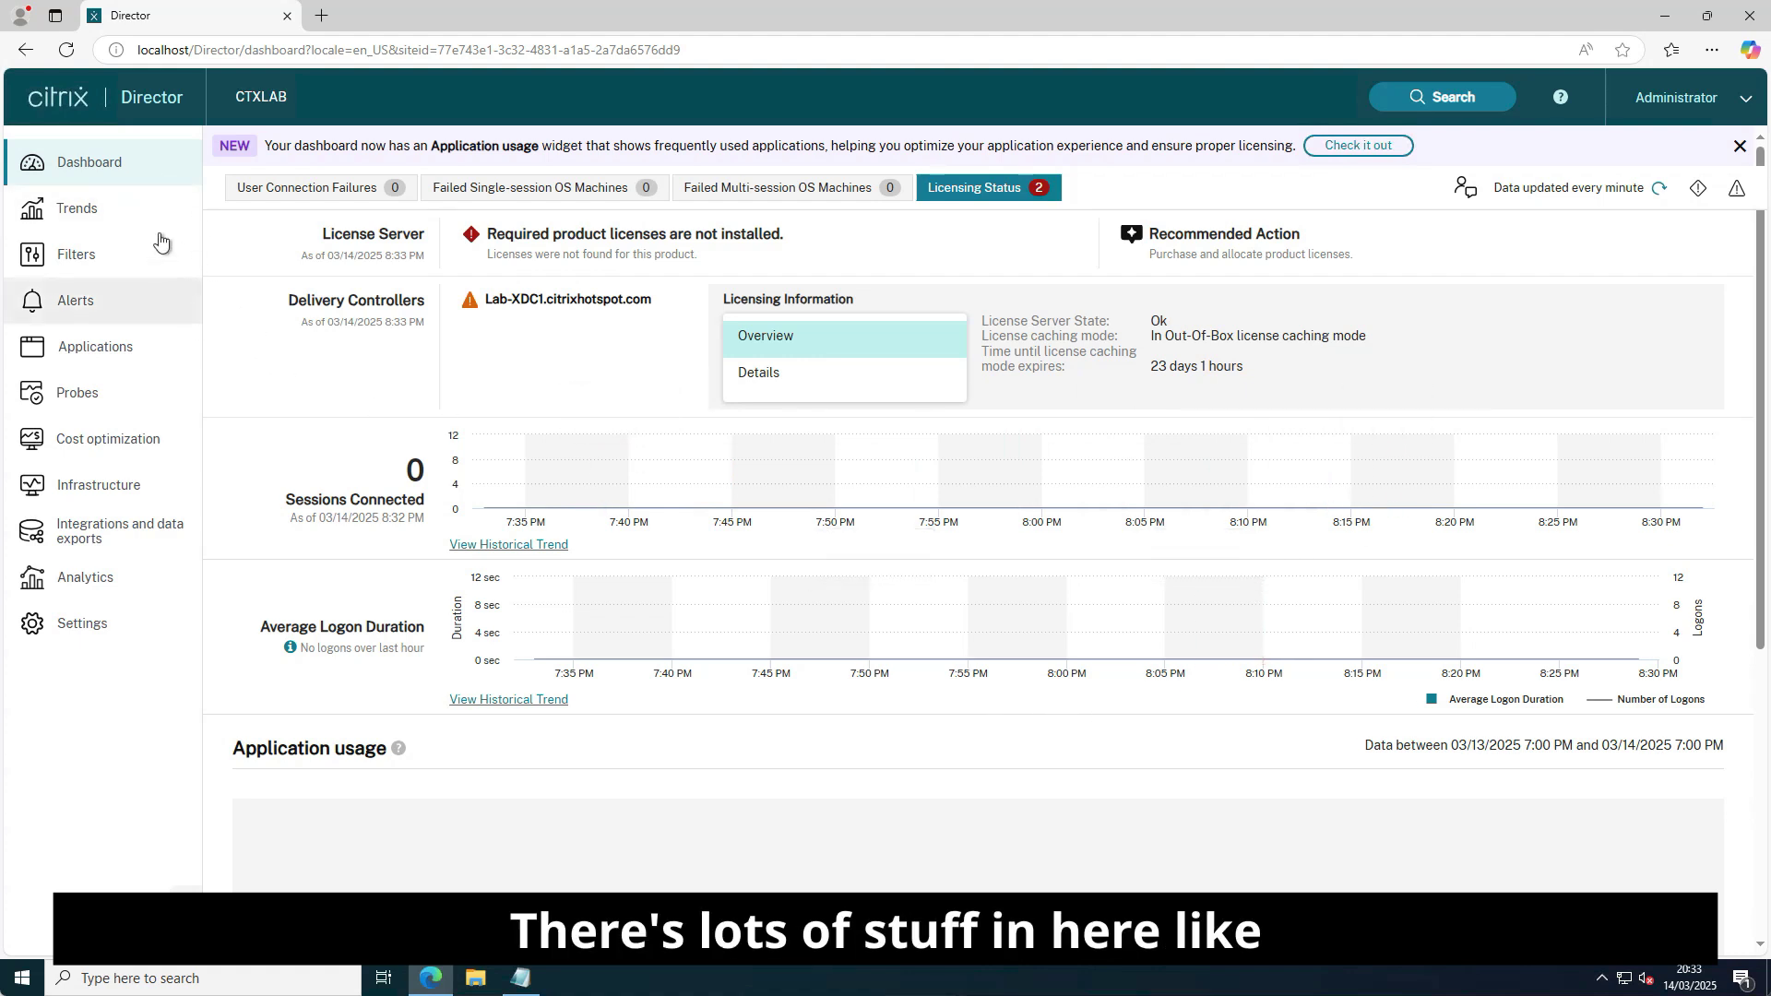
{"action": "left_click", "coordinate": [95, 217]}
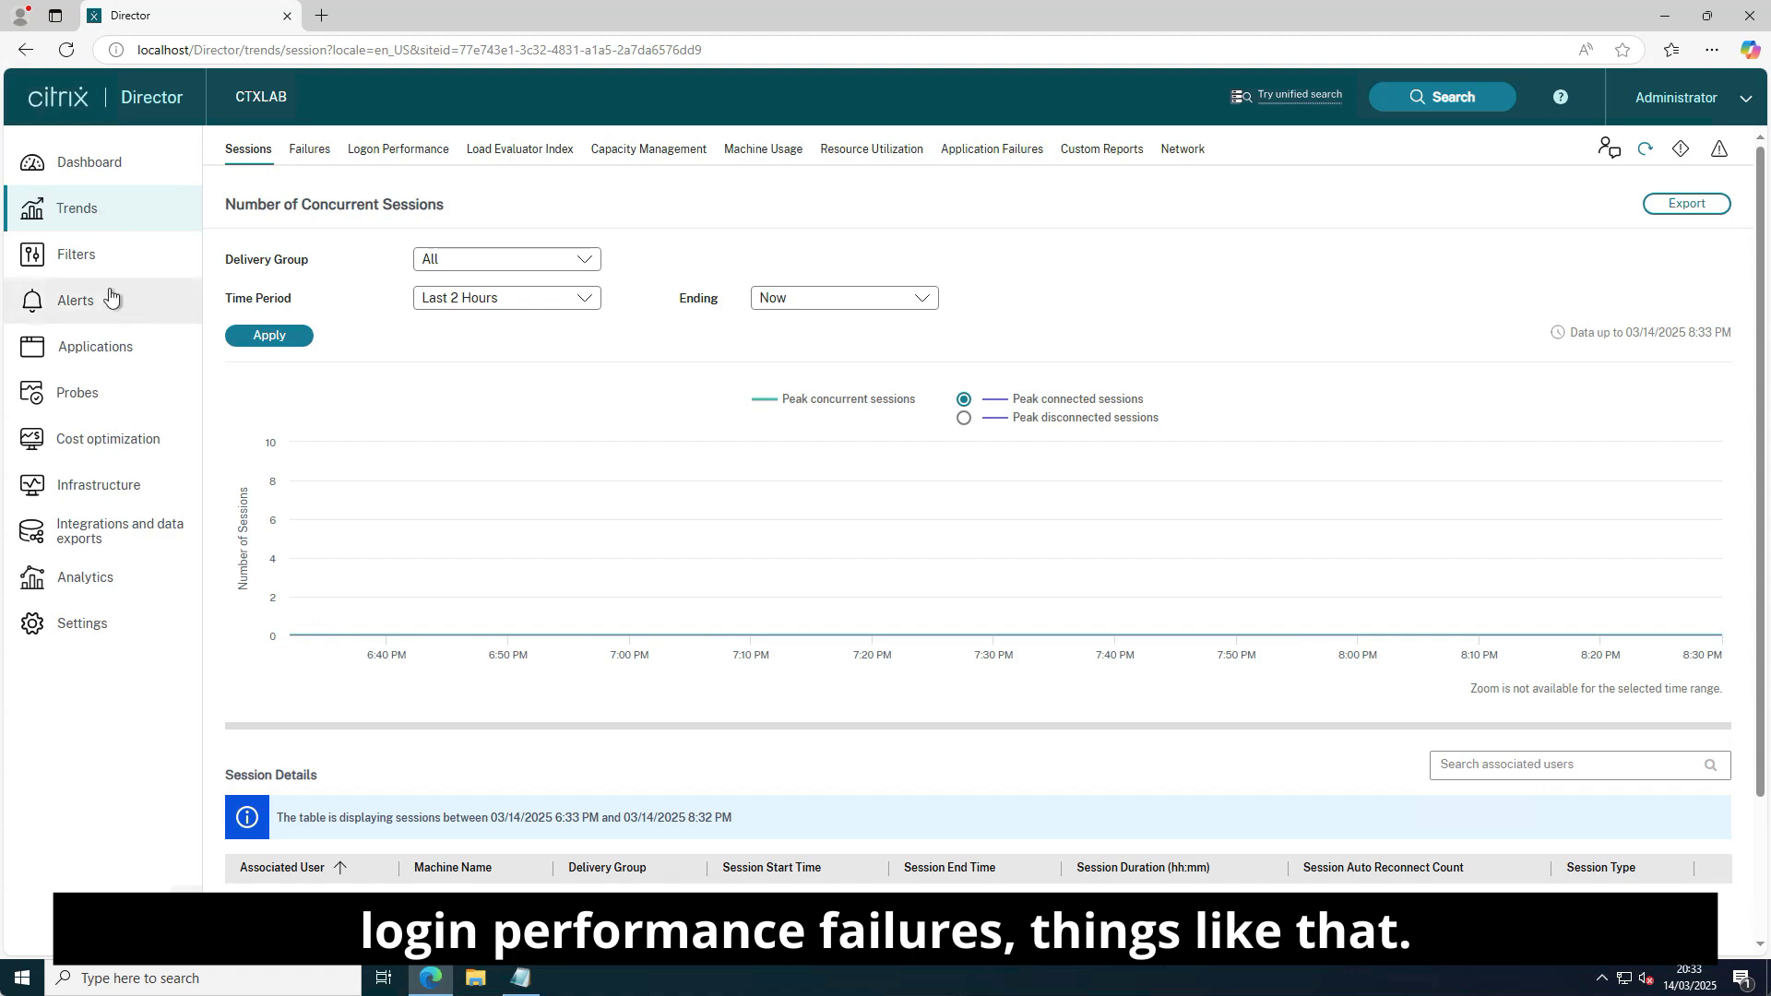
Browse the Filters, Alerts, Applications and Probes pages, finishing on Cost optimization.
{"action": "left_click", "coordinate": [91, 264]}
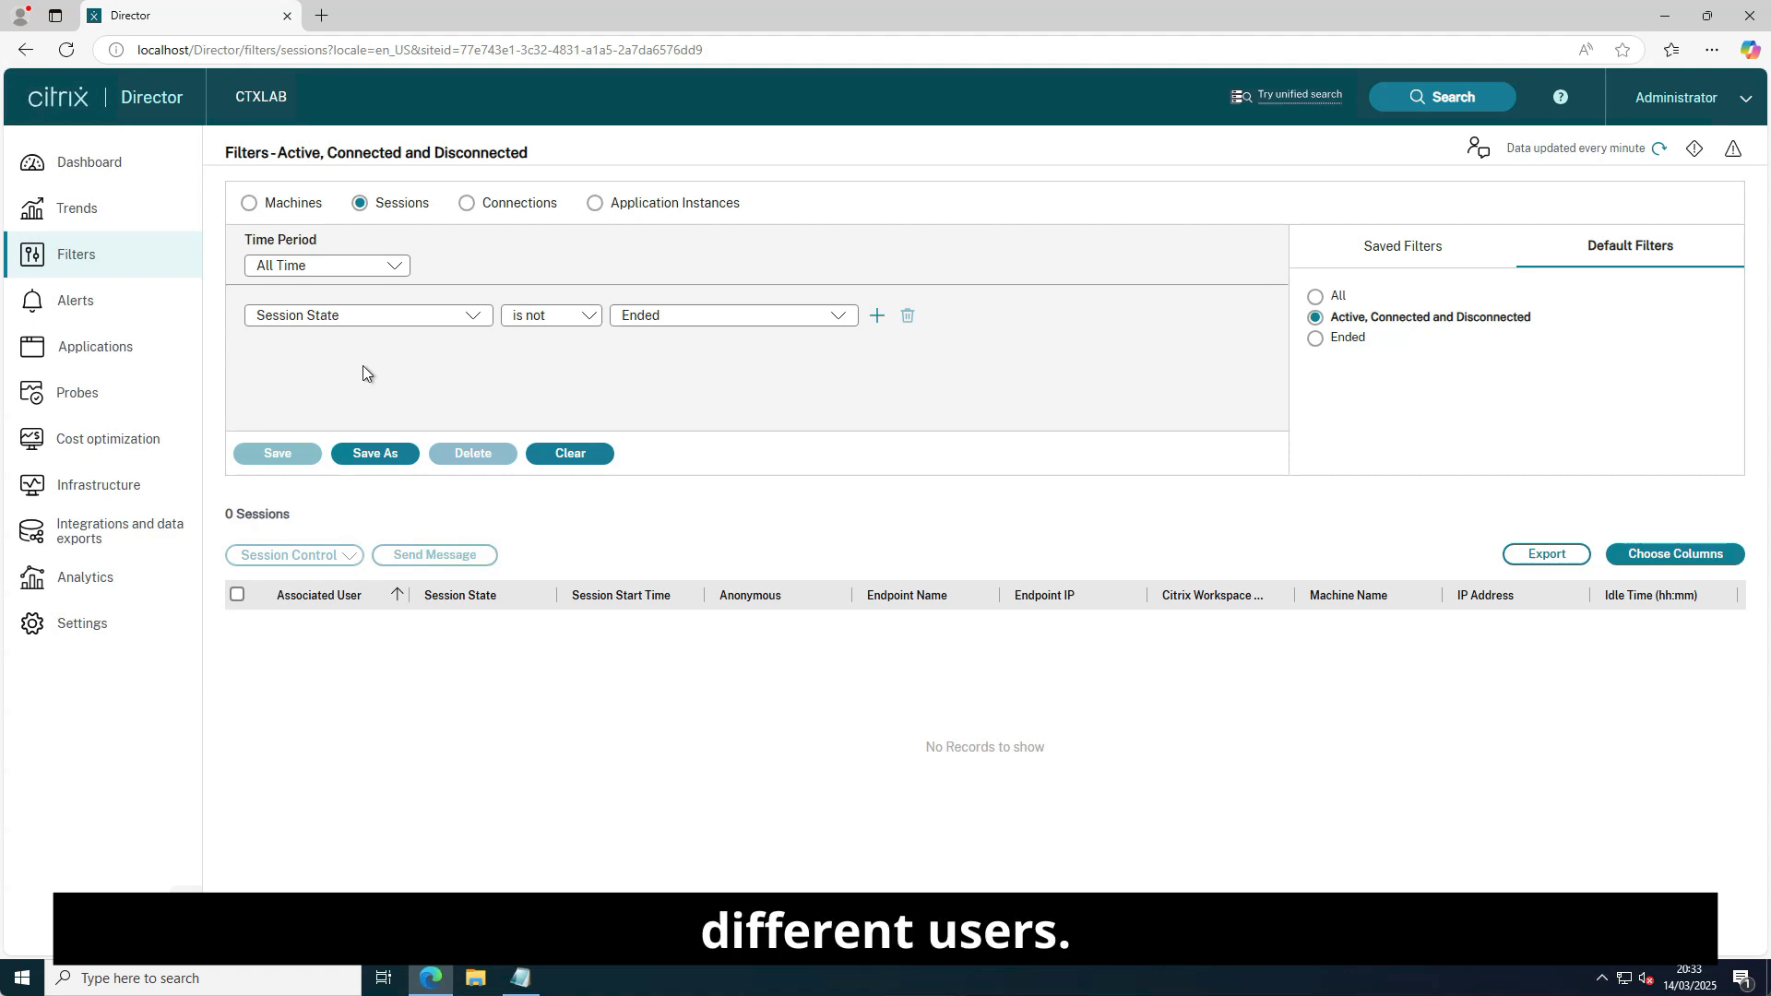
{"action": "left_click", "coordinate": [88, 305]}
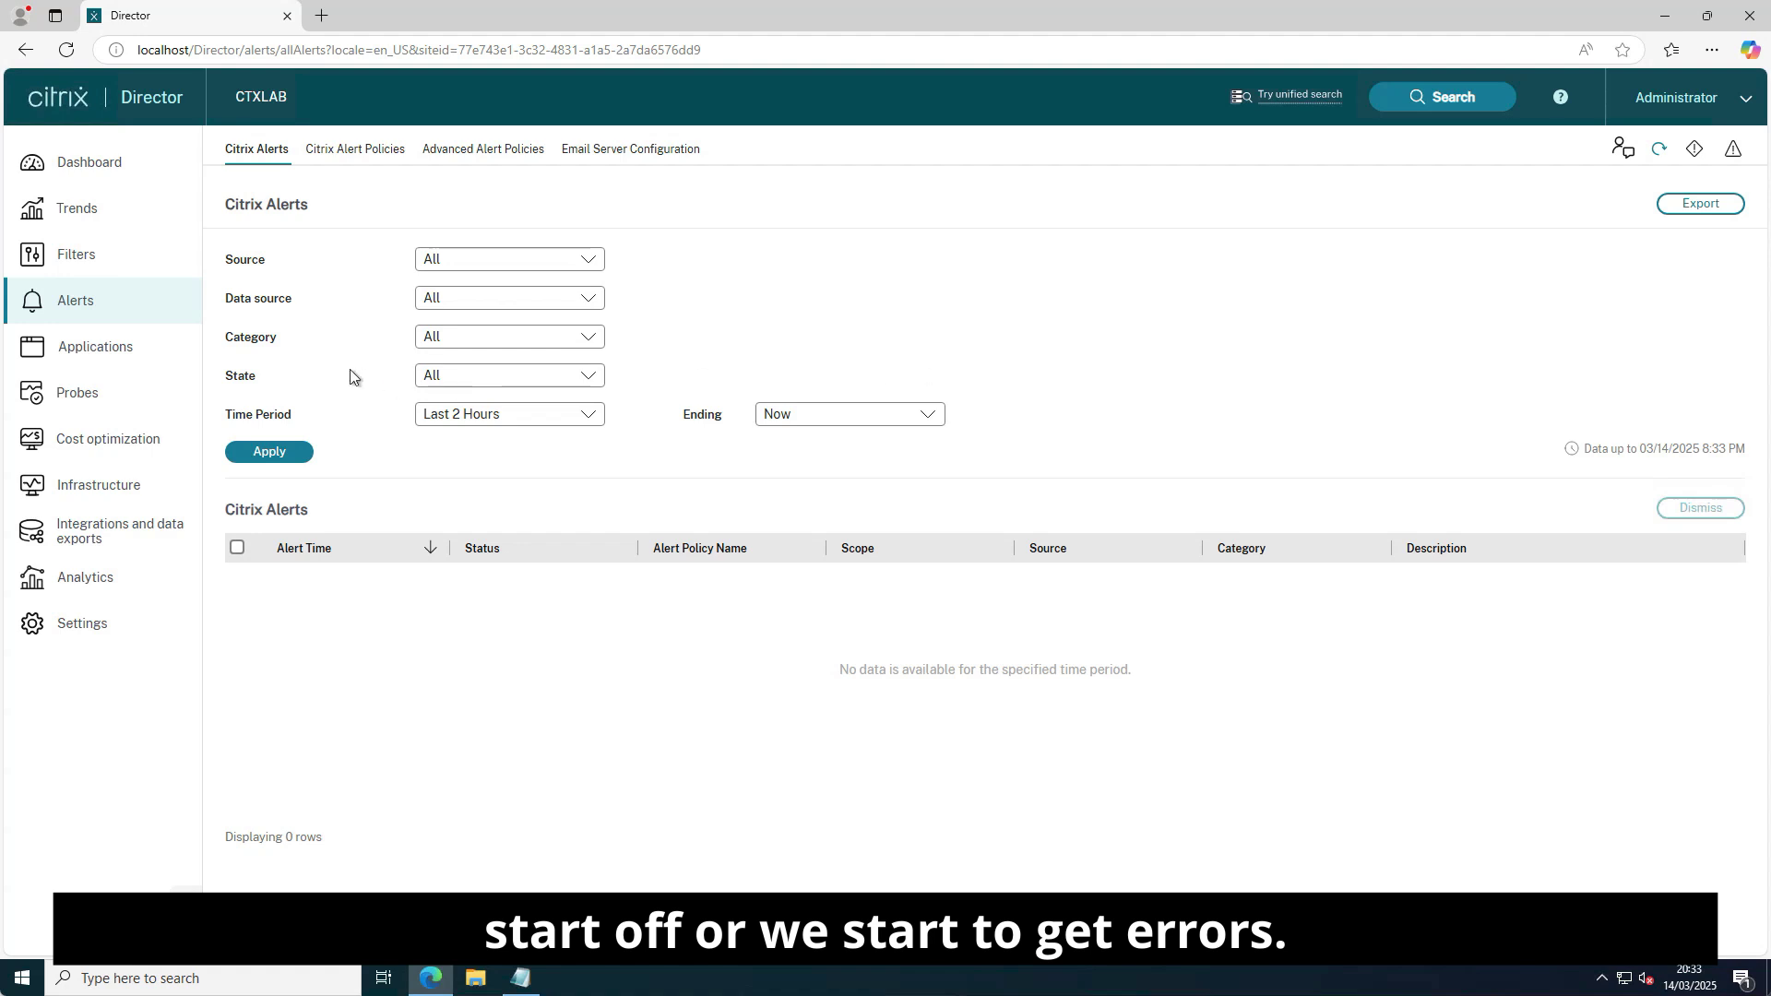
{"action": "left_click", "coordinate": [72, 355]}
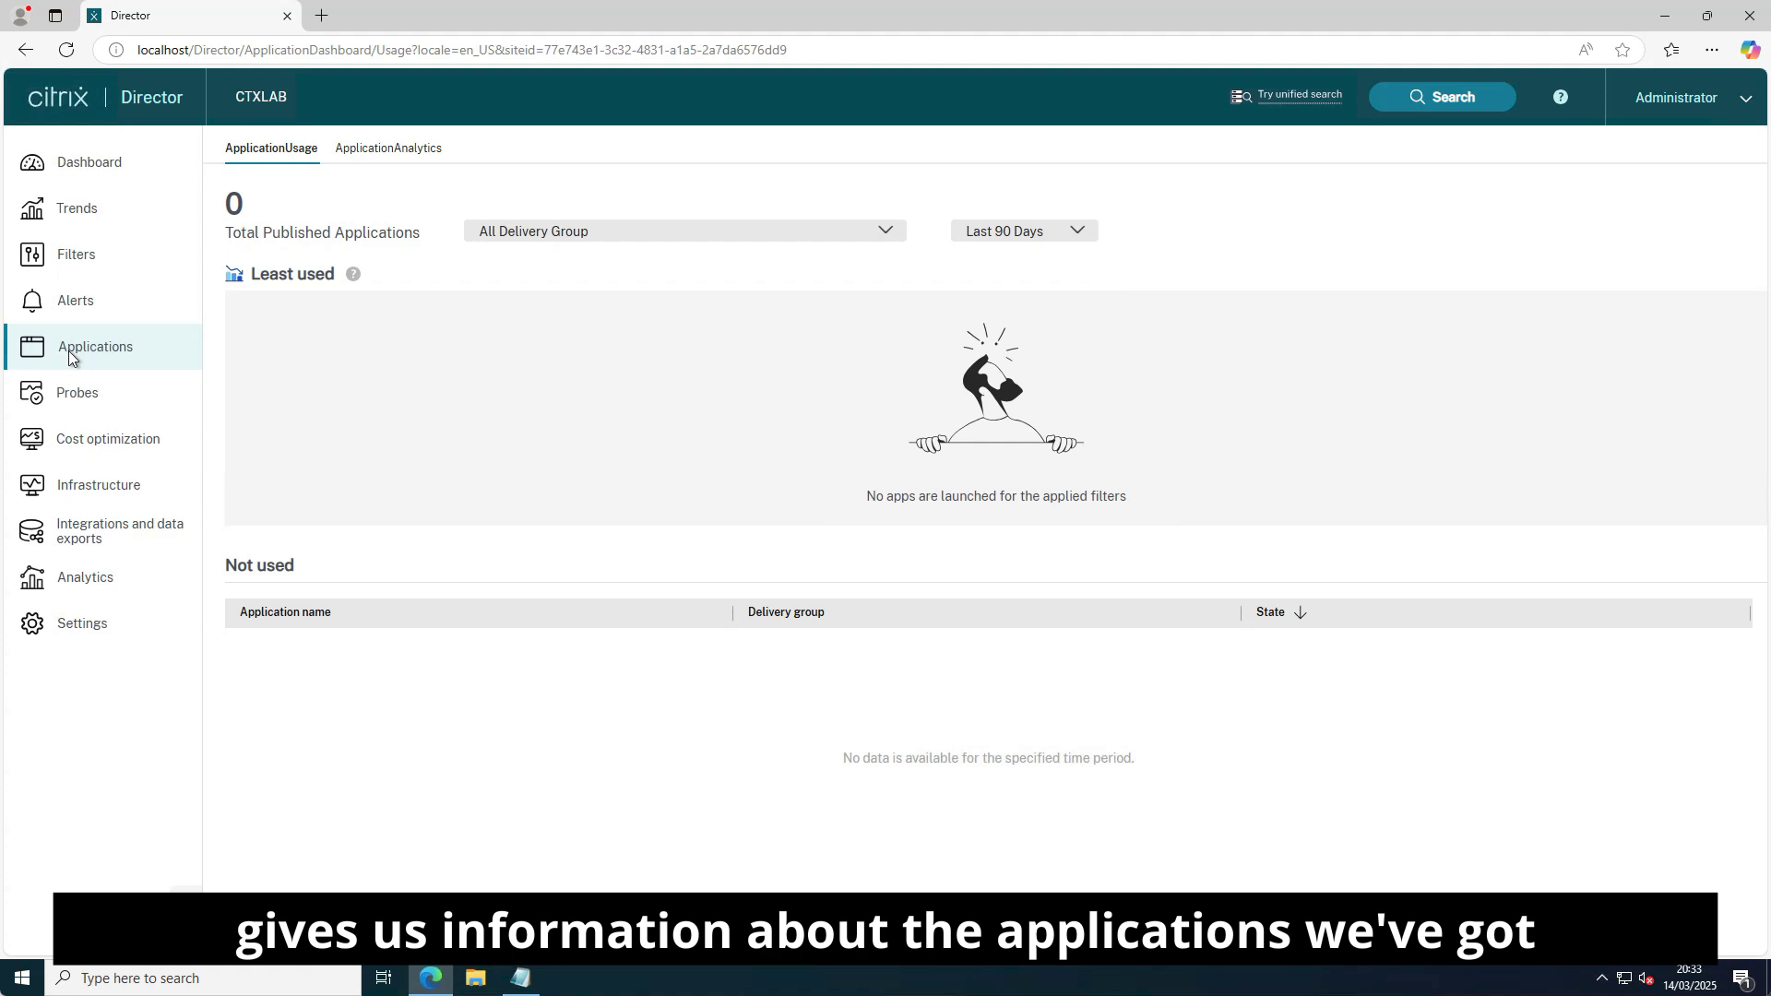
{"action": "left_click", "coordinate": [80, 397]}
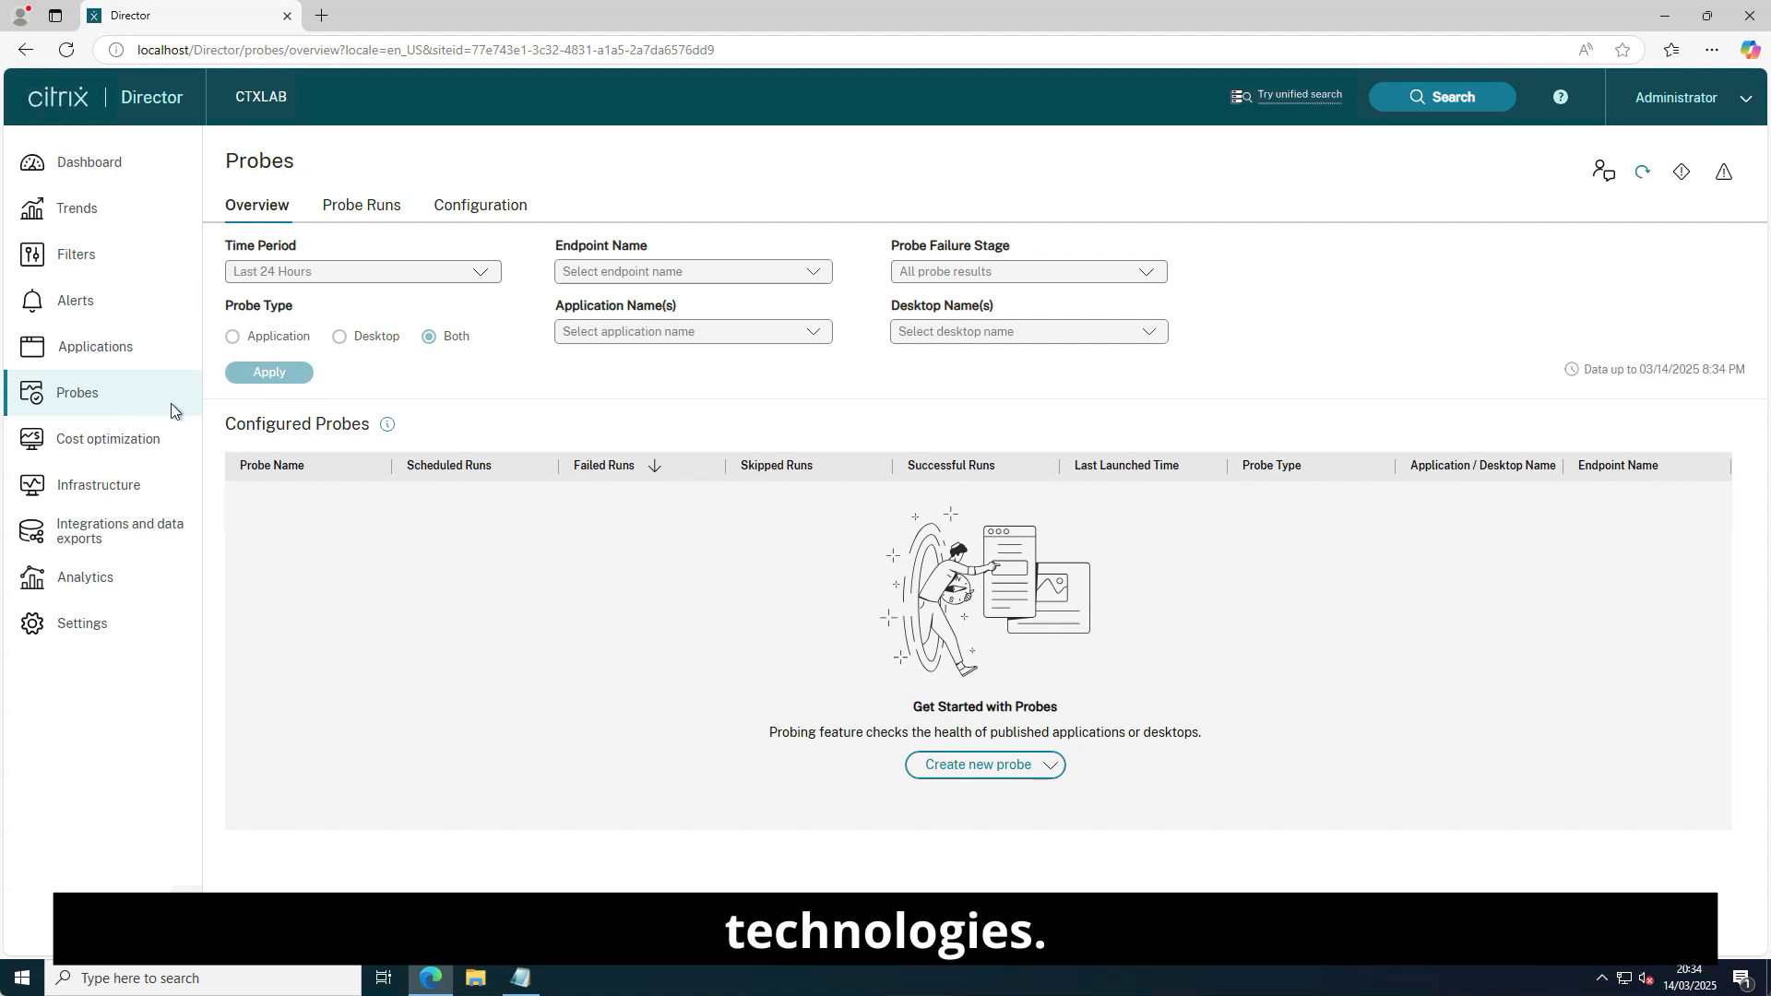
{"action": "left_click", "coordinate": [110, 439]}
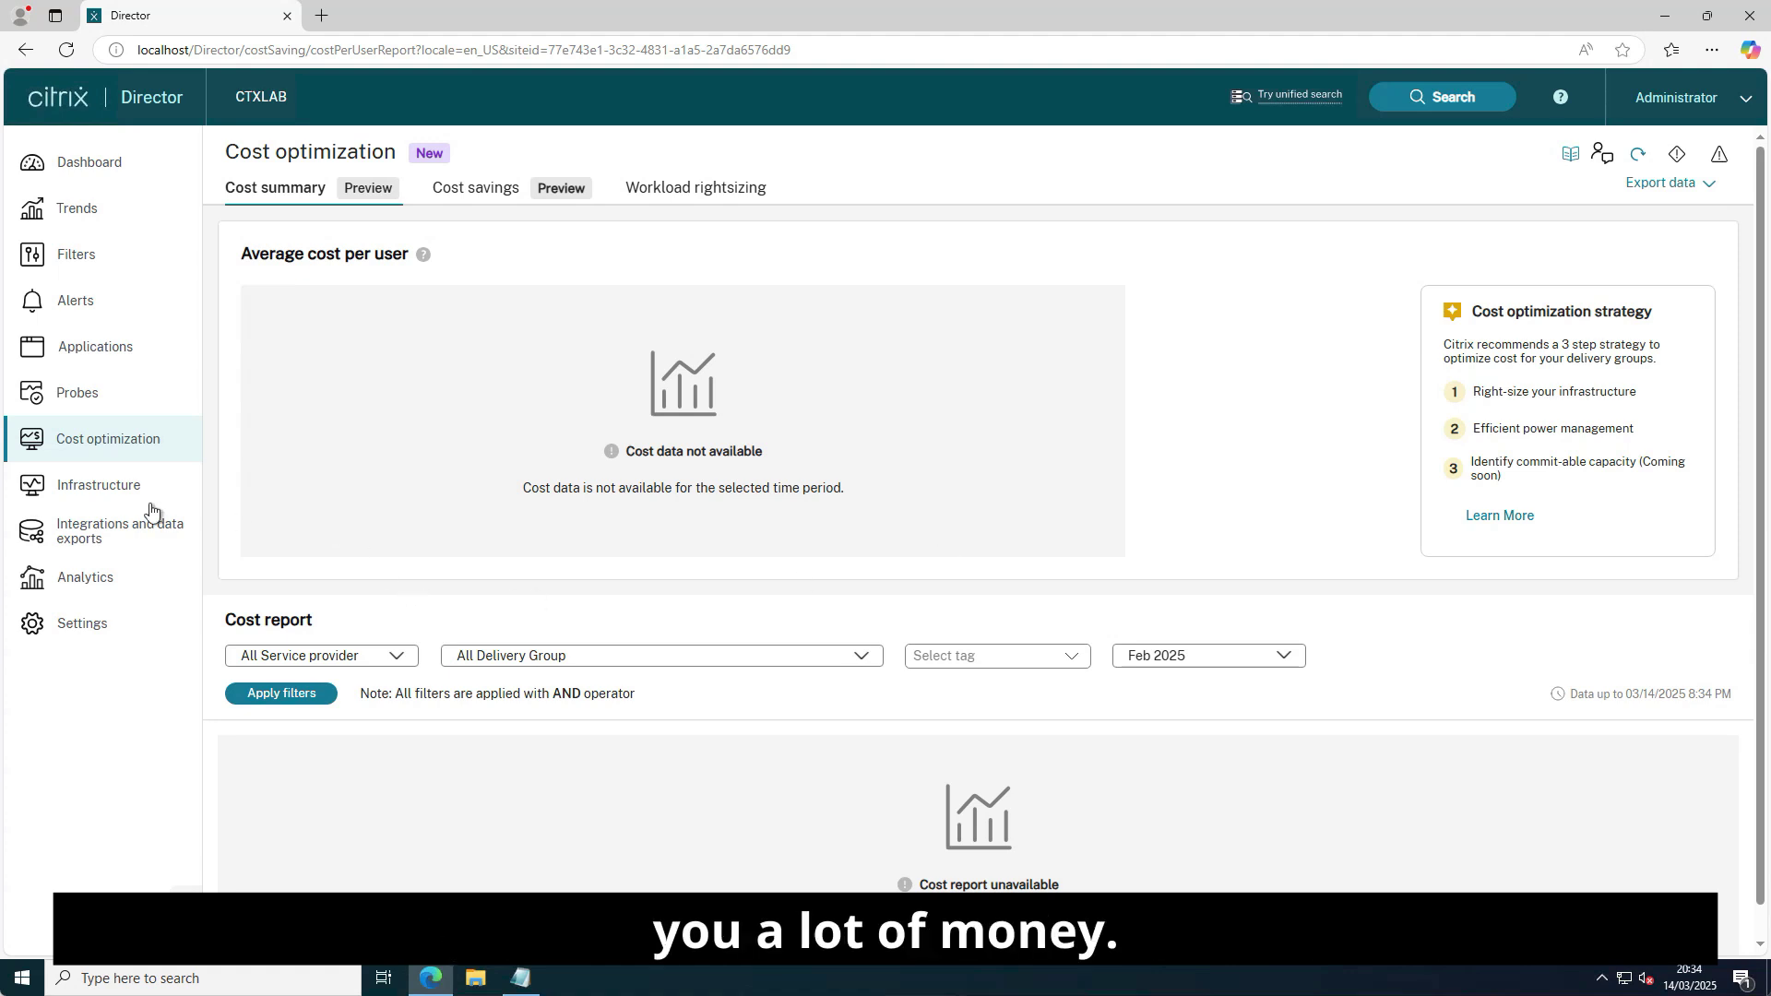
View Infrastructure (closing its intro), Integrations and data exports, Analytics, then Director Settings.
{"action": "left_click", "coordinate": [100, 489]}
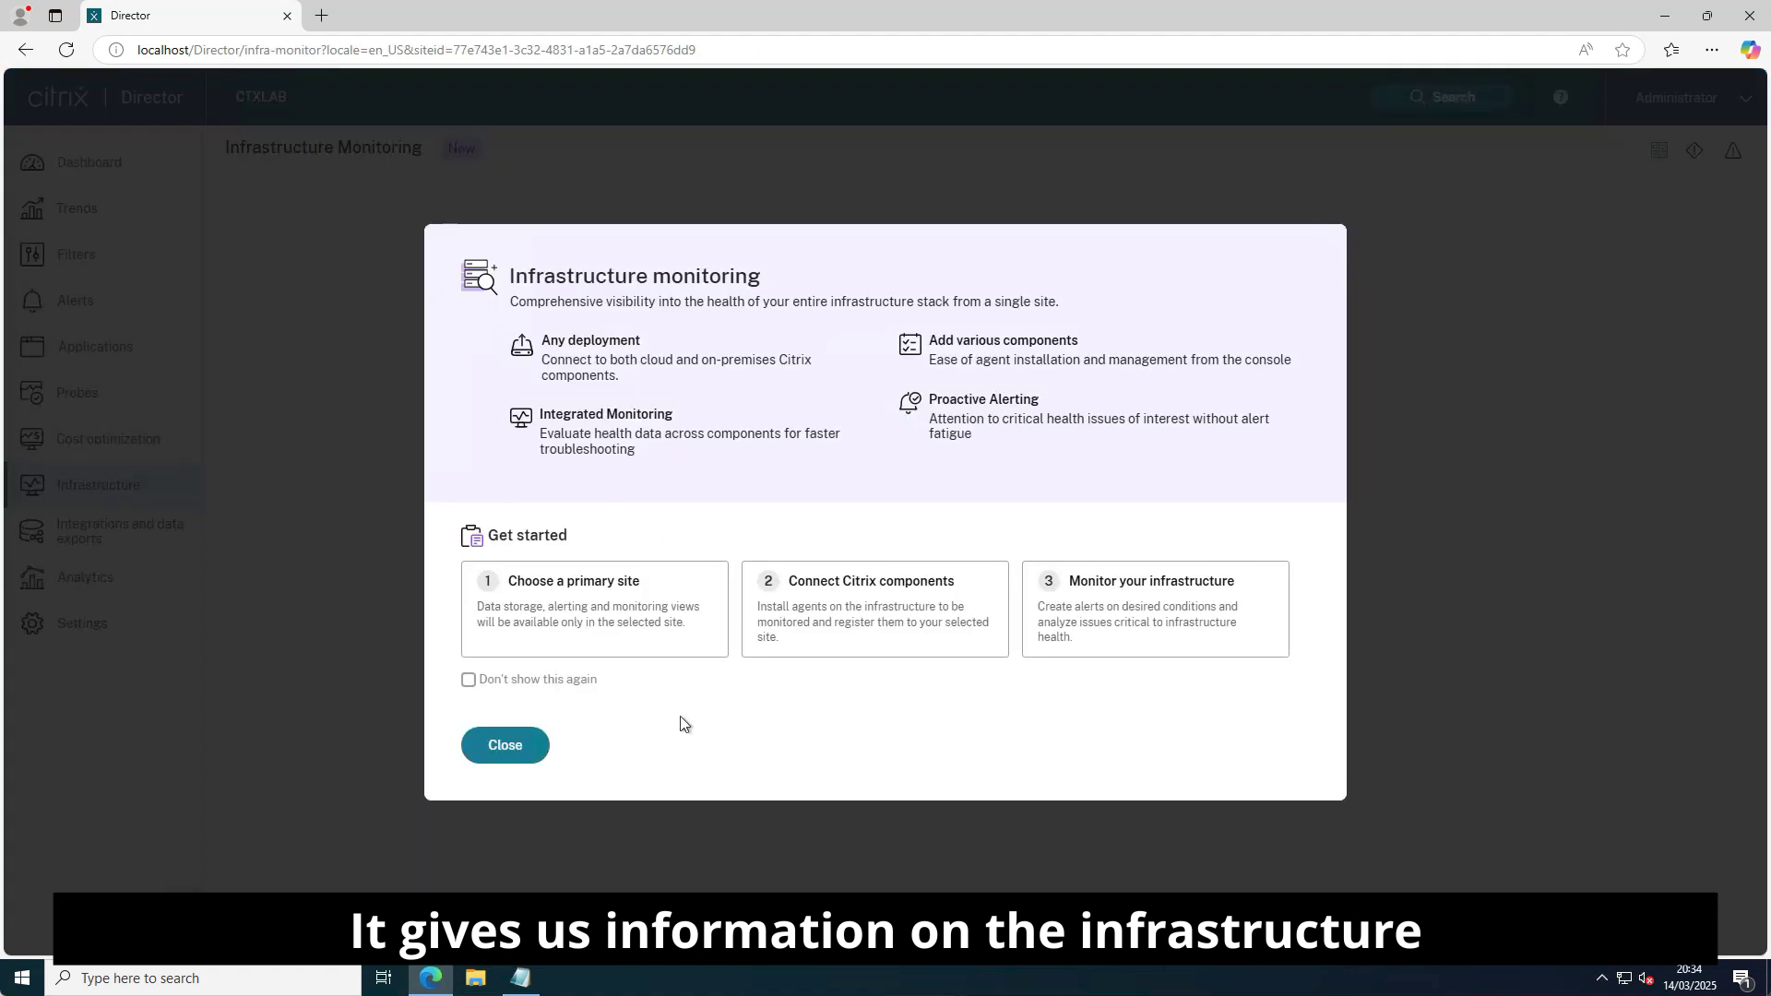
{"action": "left_click", "coordinate": [521, 754]}
{"action": "left_click", "coordinate": [108, 542]}
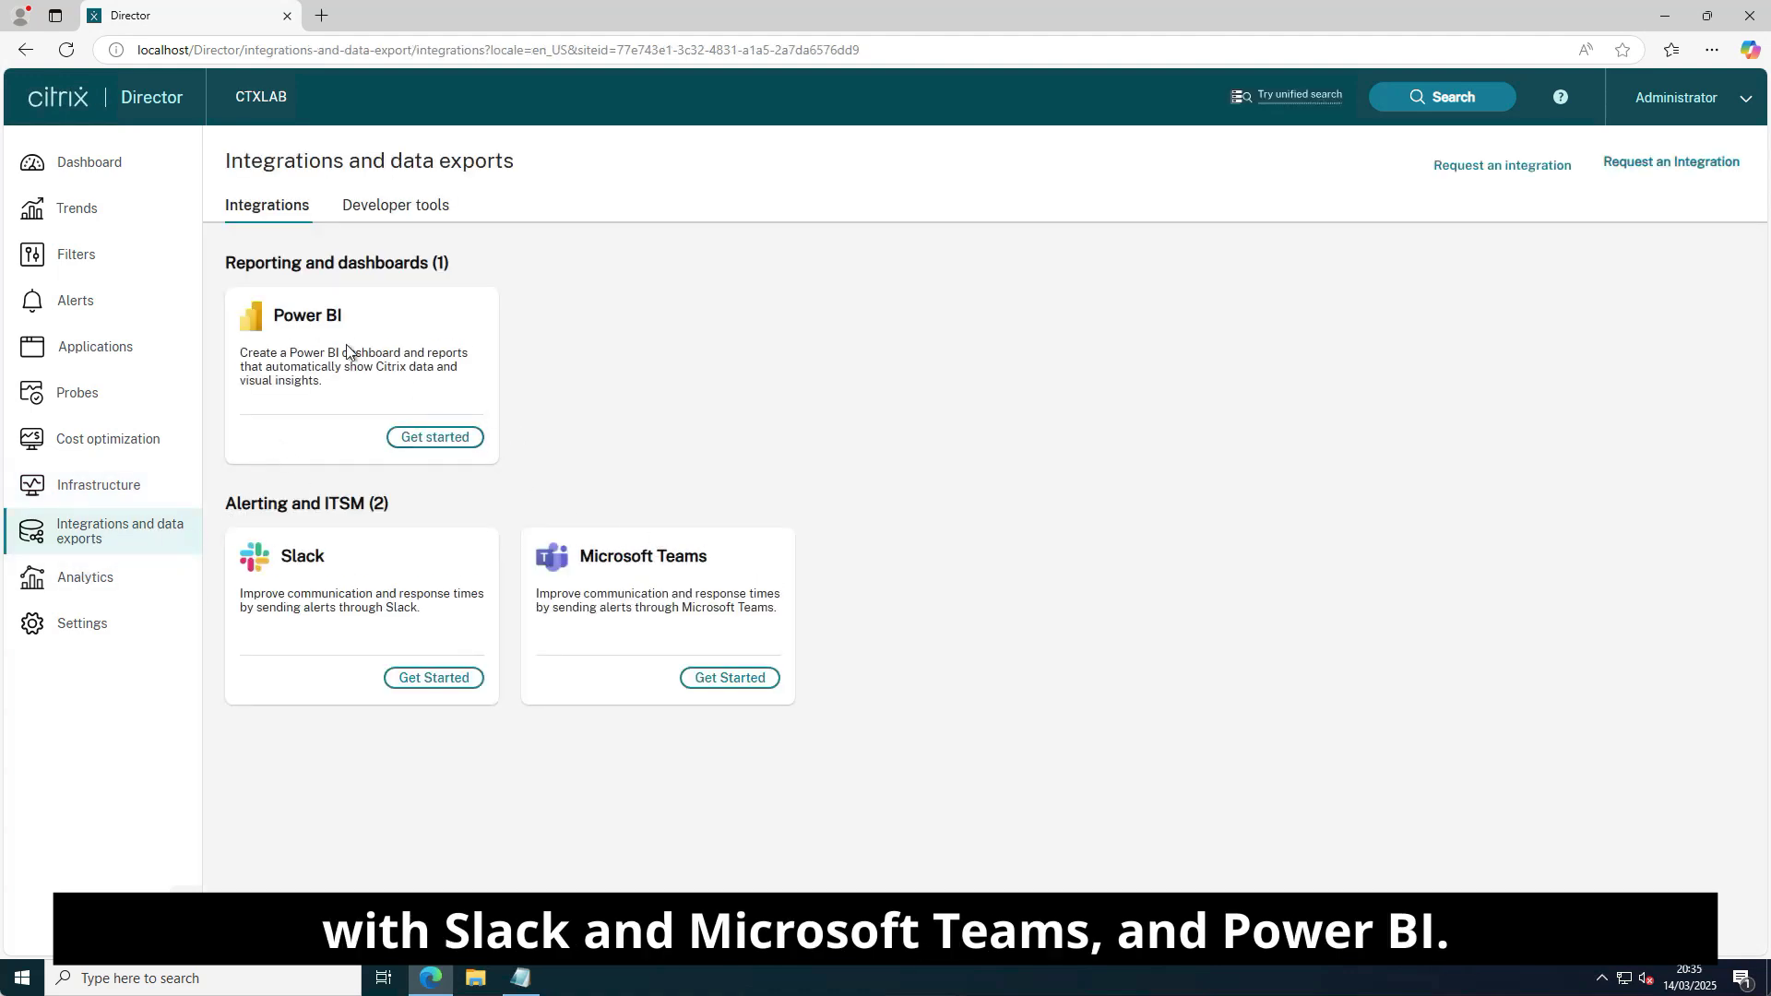
{"action": "left_click", "coordinate": [49, 589]}
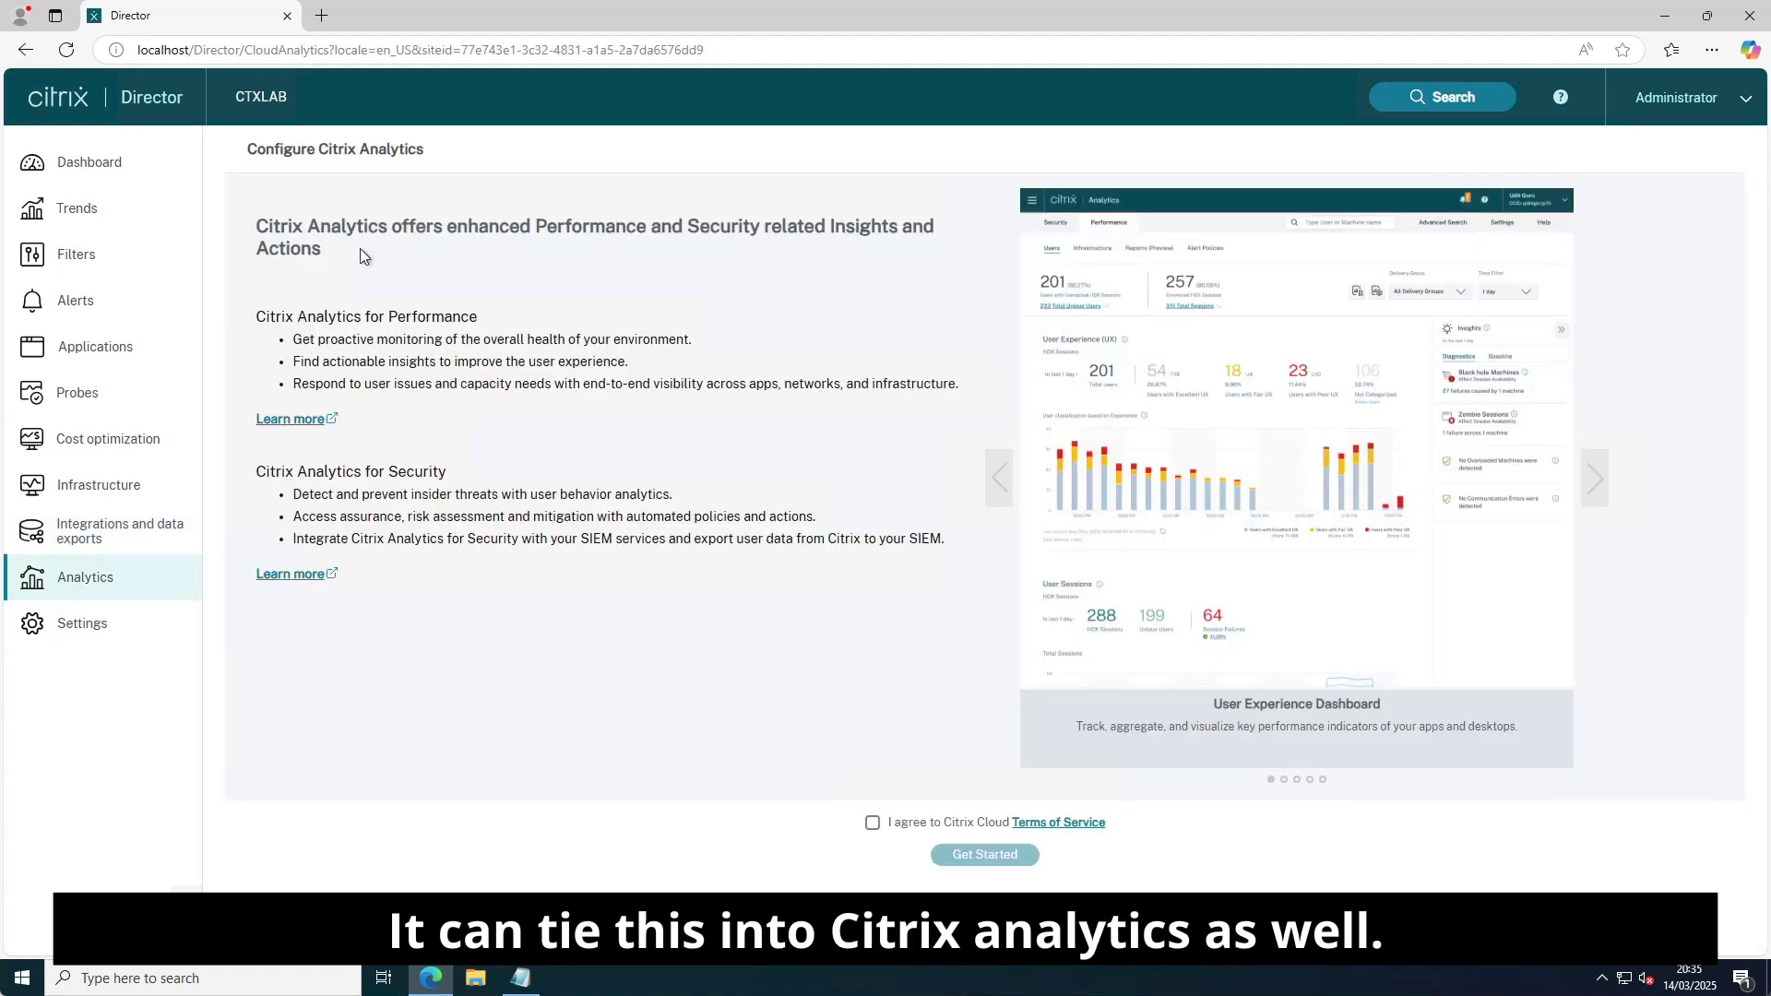
{"action": "left_click", "coordinate": [103, 637]}
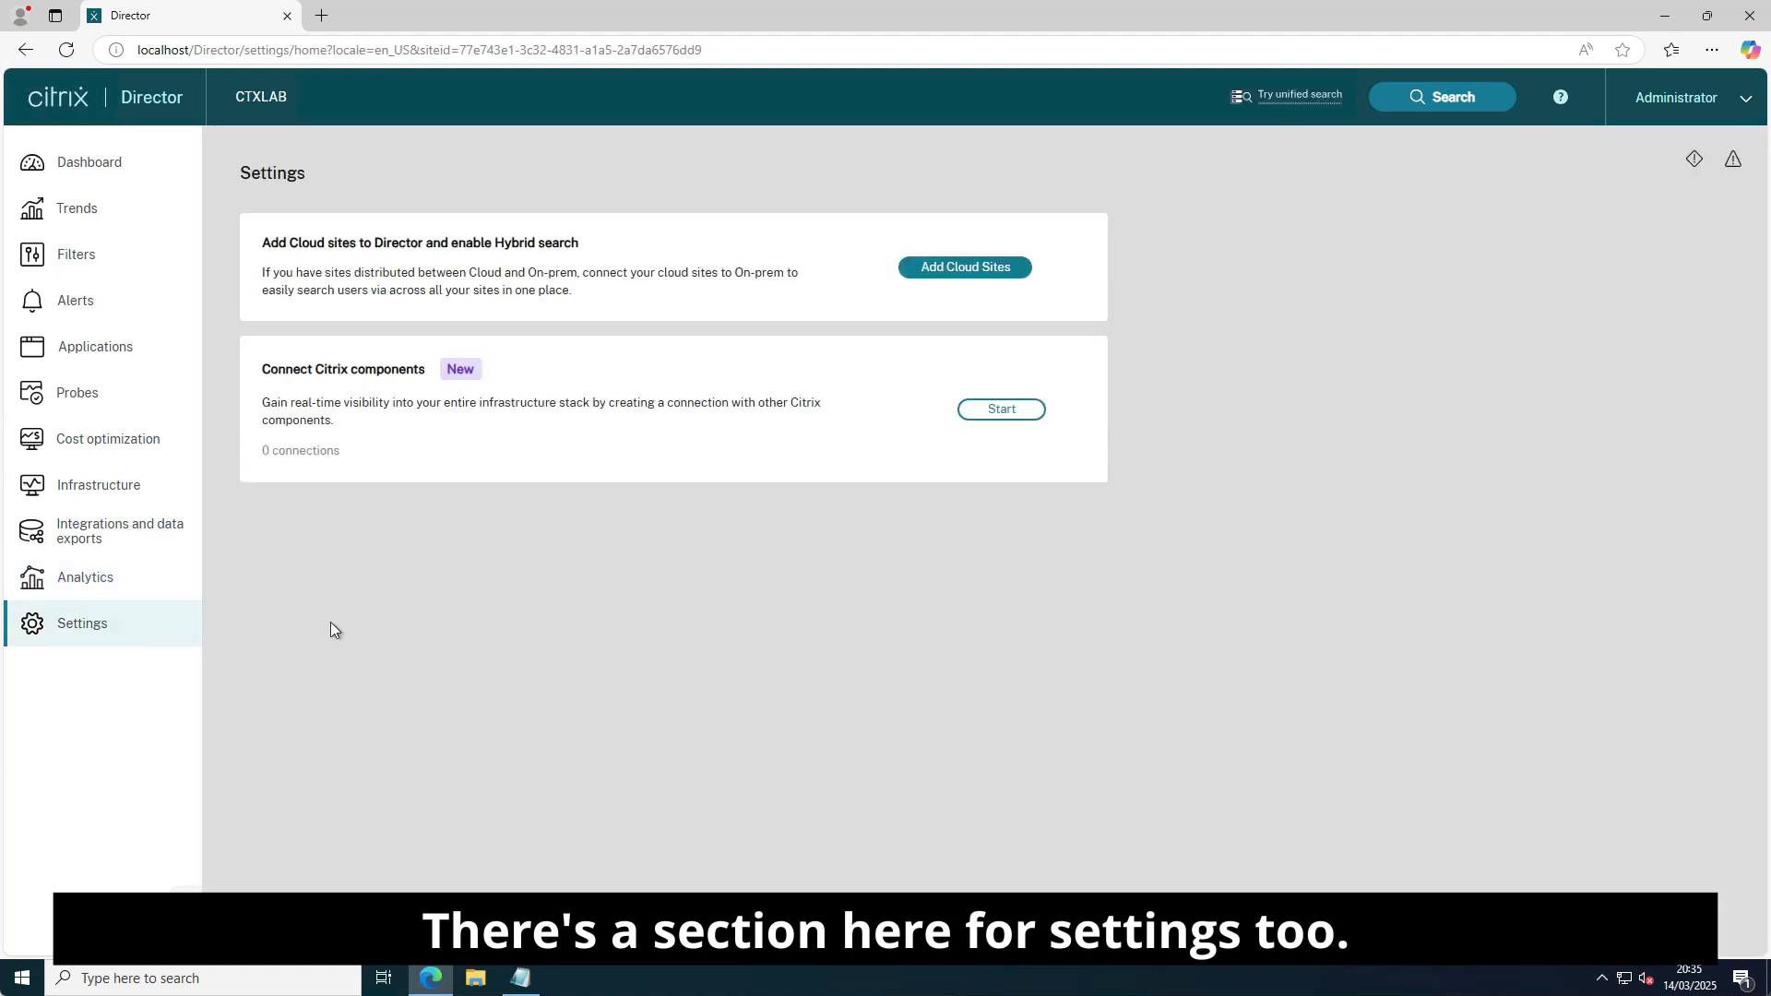